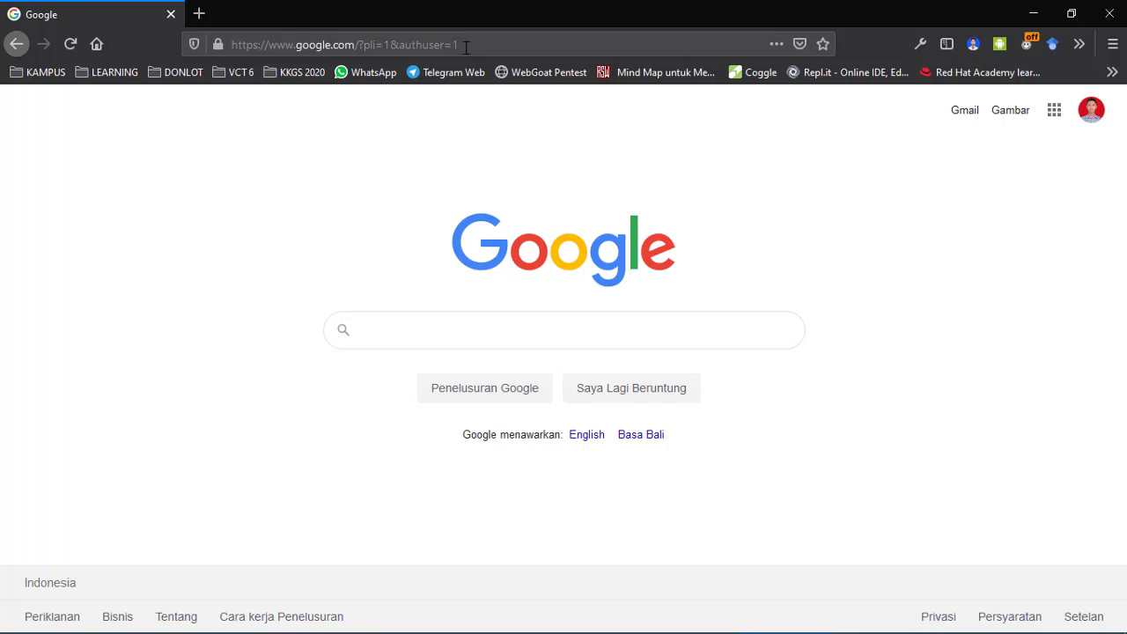
Search Google for 'google form' and open the Google Formulir introduction page.
left_click(458, 335)
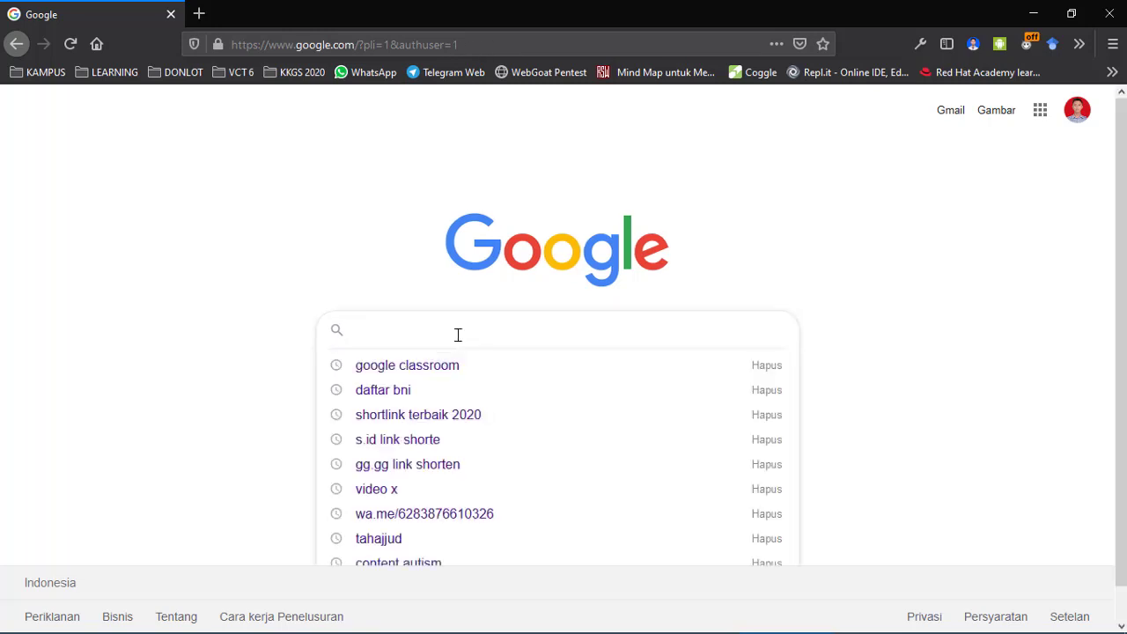
type("google f")
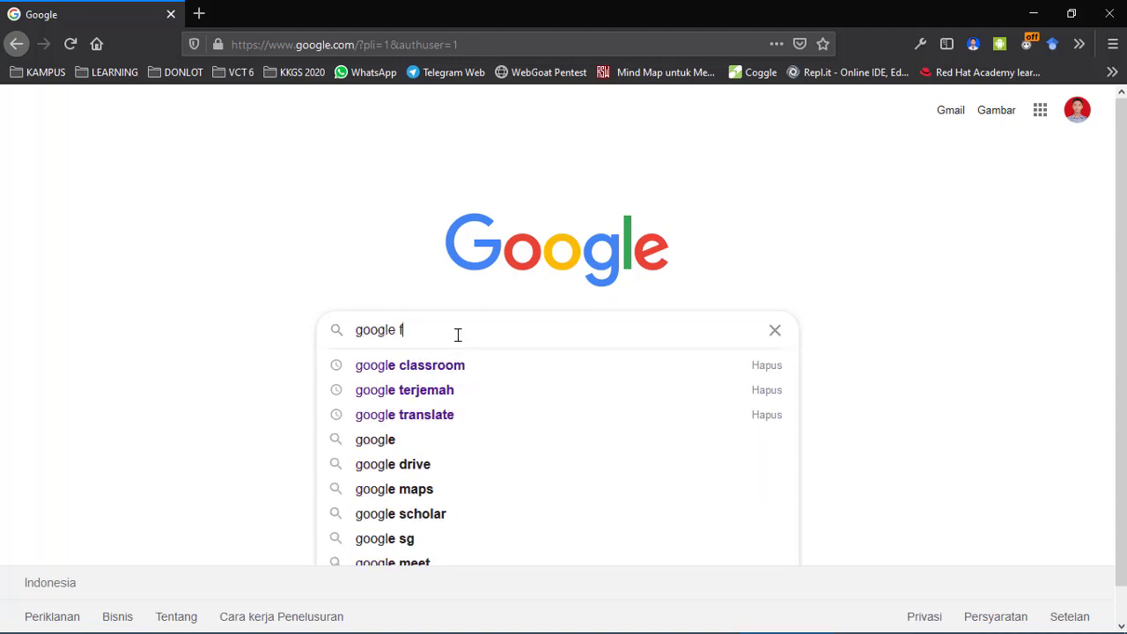
type("orm")
key("Return")
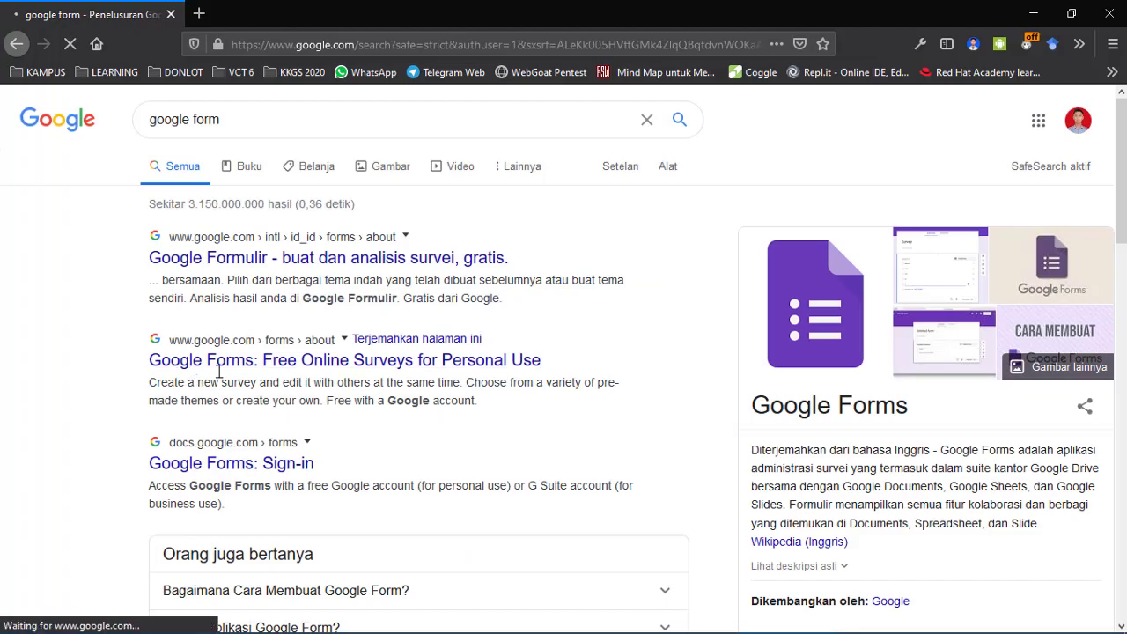
left_click(227, 268)
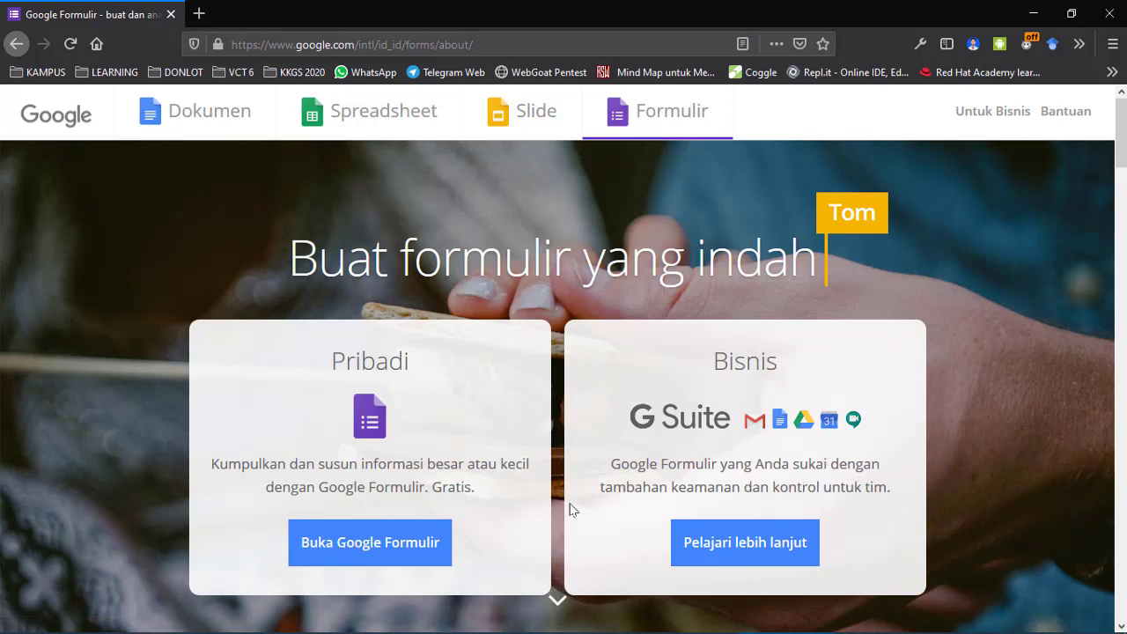
Open Google Forms from the intro page and sign in with the second account.
left_click(366, 552)
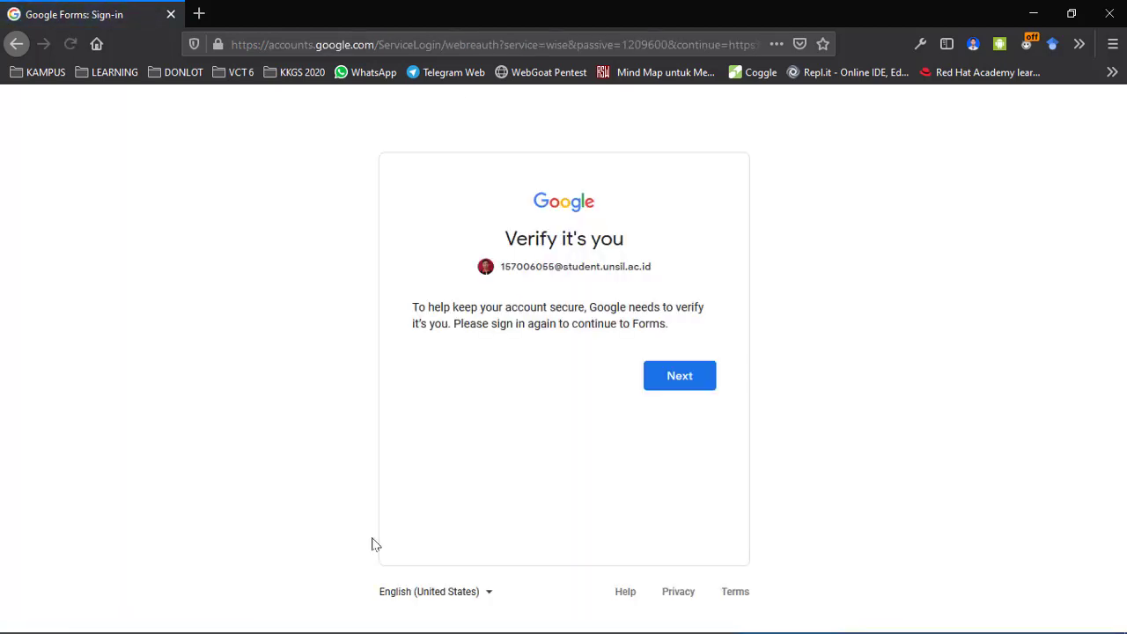
left_click(694, 382)
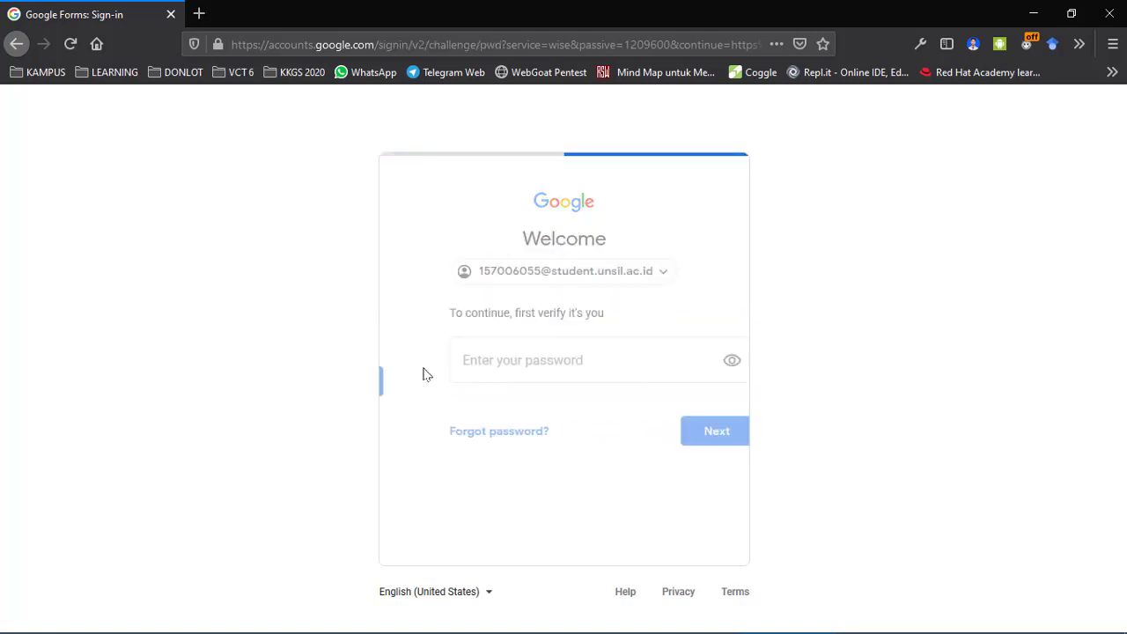
left_click(622, 276)
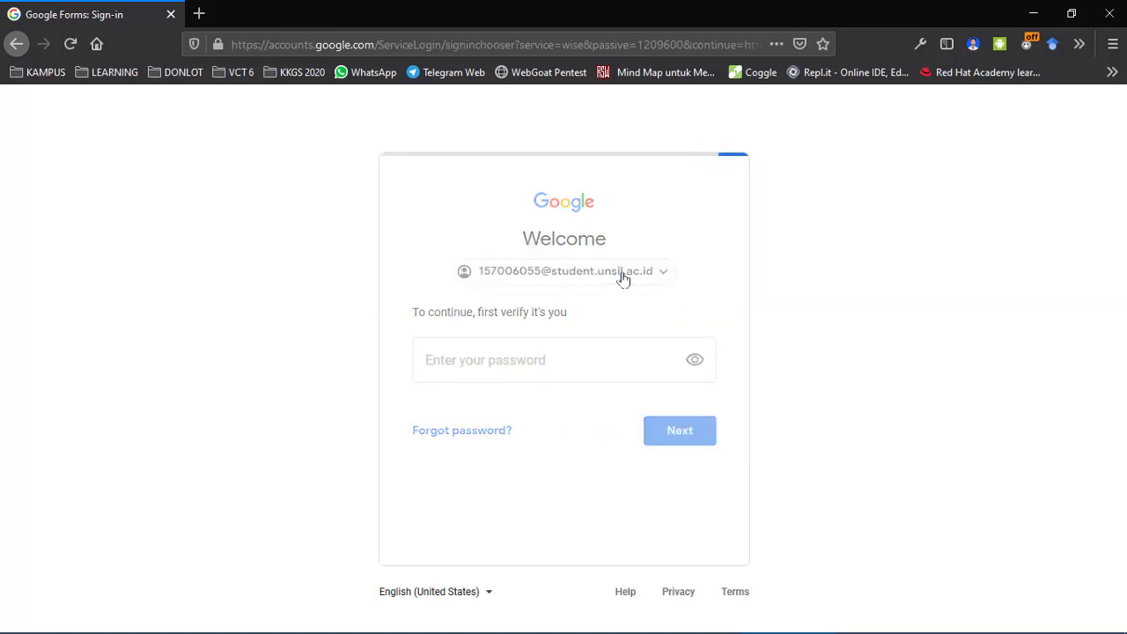
left_click(494, 351)
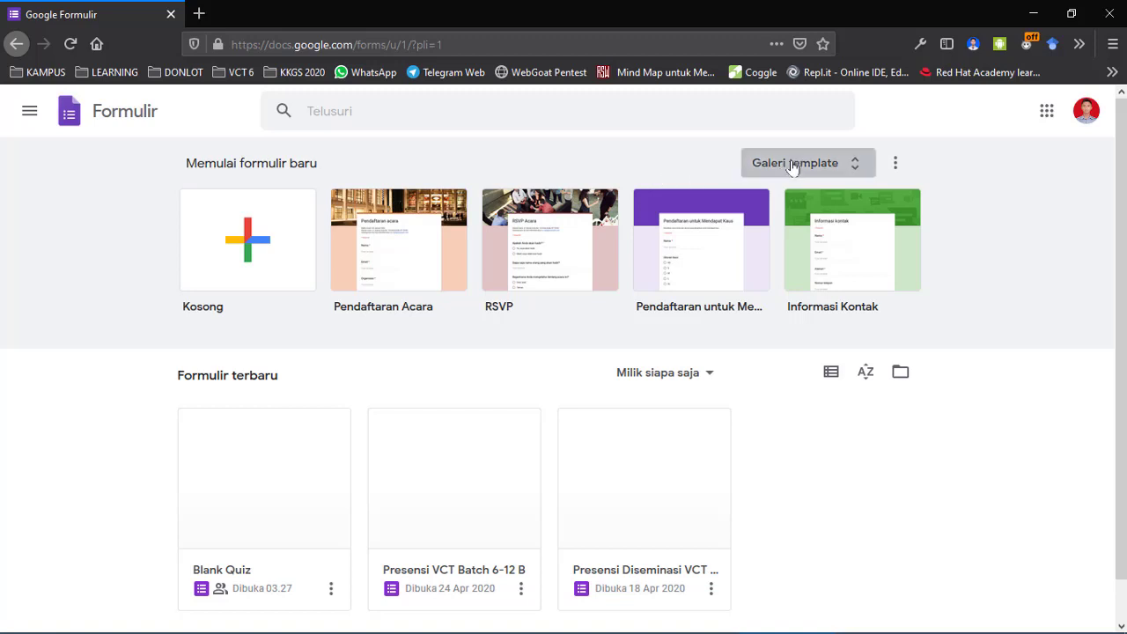
Browse the template gallery and create a form from the Kosong (blank) template.
left_click(828, 162)
scroll(823, 296, "down", 10)
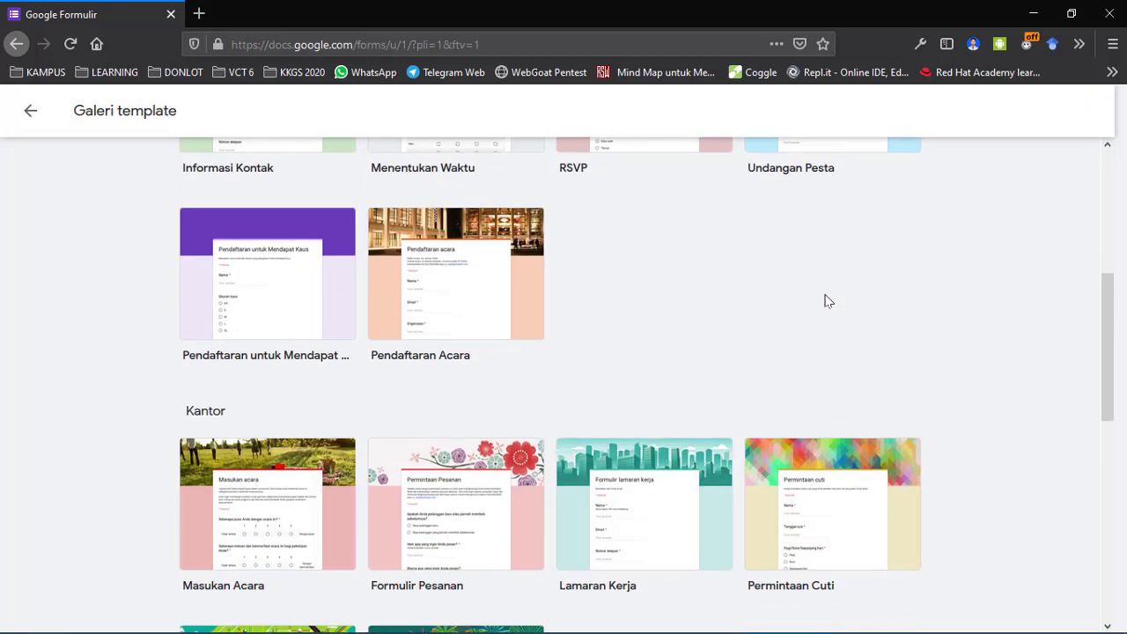
scroll(824, 304, "up", 10)
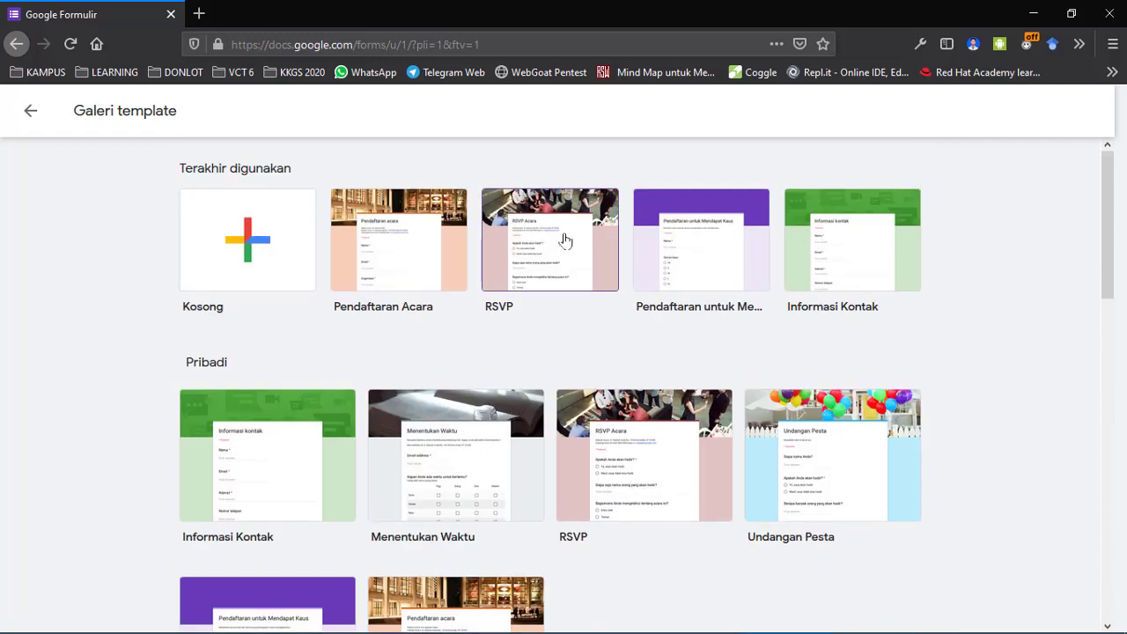
scroll(473, 373, "down", 6)
scroll(473, 373, "down", 5)
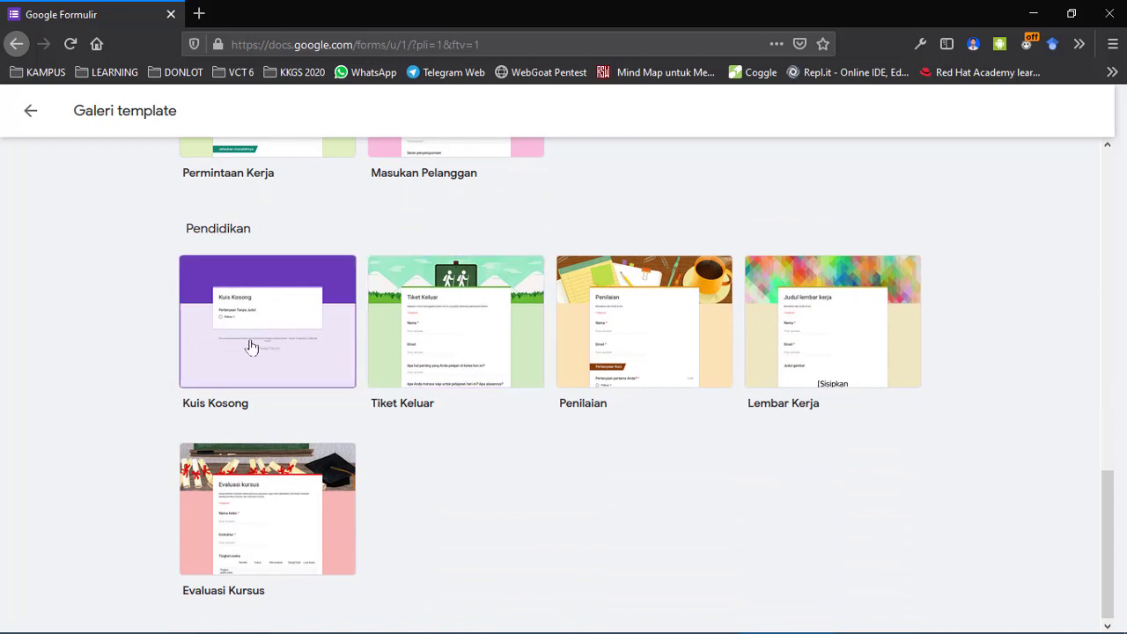
scroll(107, 347, "up", 10)
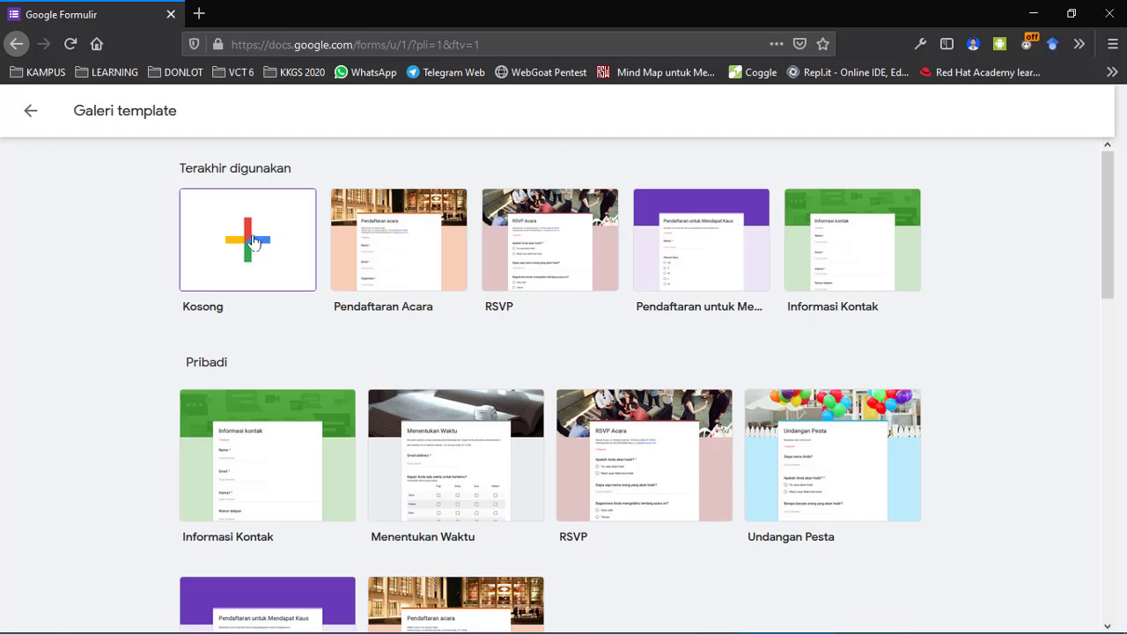
left_click(244, 246)
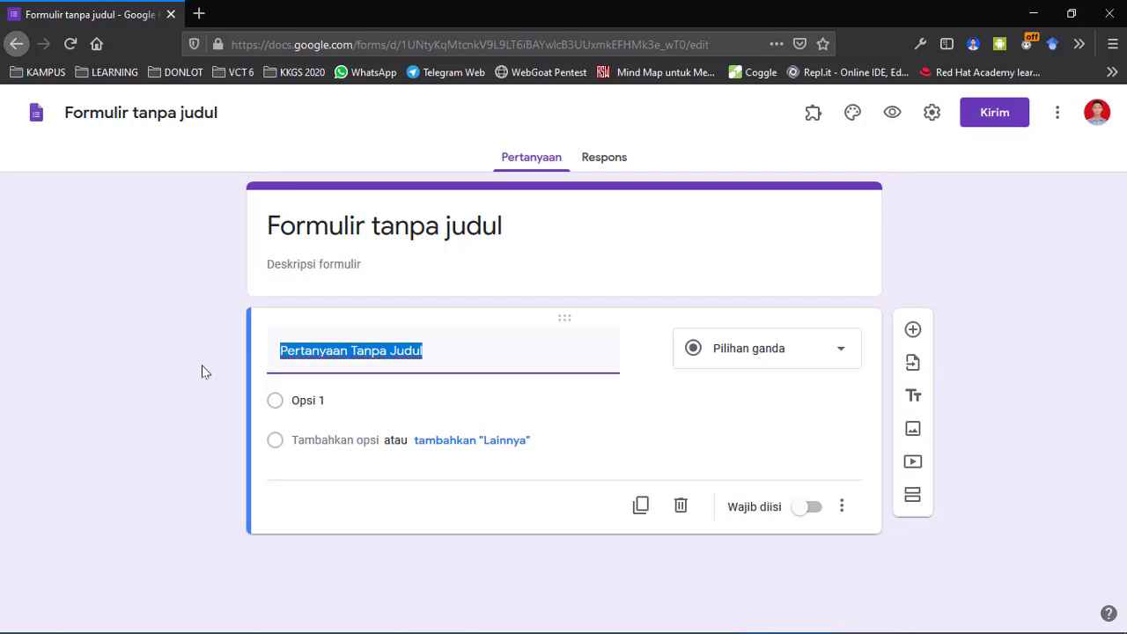
In the Notepad file Contoh Soal, delete the trailing space after (OPM) and save.
key("alt+Tab")
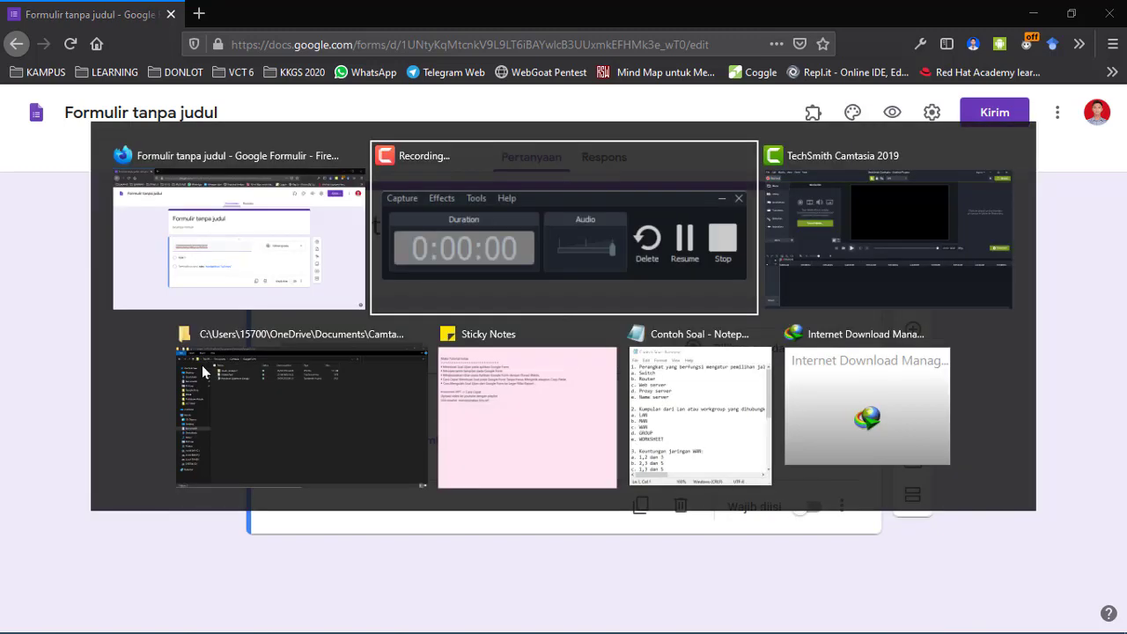
key("Tab")
key("Tab")
key("Tab")
key("Tab")
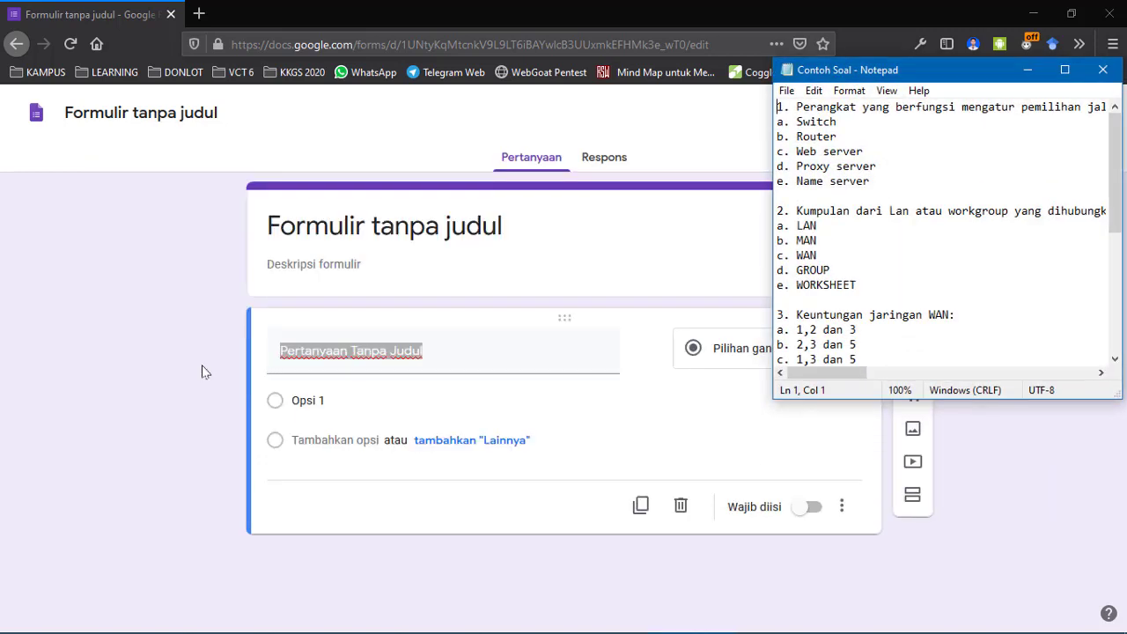
key("Down")
key("Down")
key("Up")
key("shift+Down")
key("shift+Down")
key("shift+Down")
key("shift+Down")
key("shift+Down")
key("shift+Down")
key("shift+Down")
key("shift+Down")
key("shift+Down")
key("shift+Down")
key("shift+Down")
key("shift+Down")
key("shift+Down")
key("shift+Down")
key("shift+Down")
key("shift+Down")
key("shift+Down")
key("shift+Down")
key("shift+Down")
key("shift+Down")
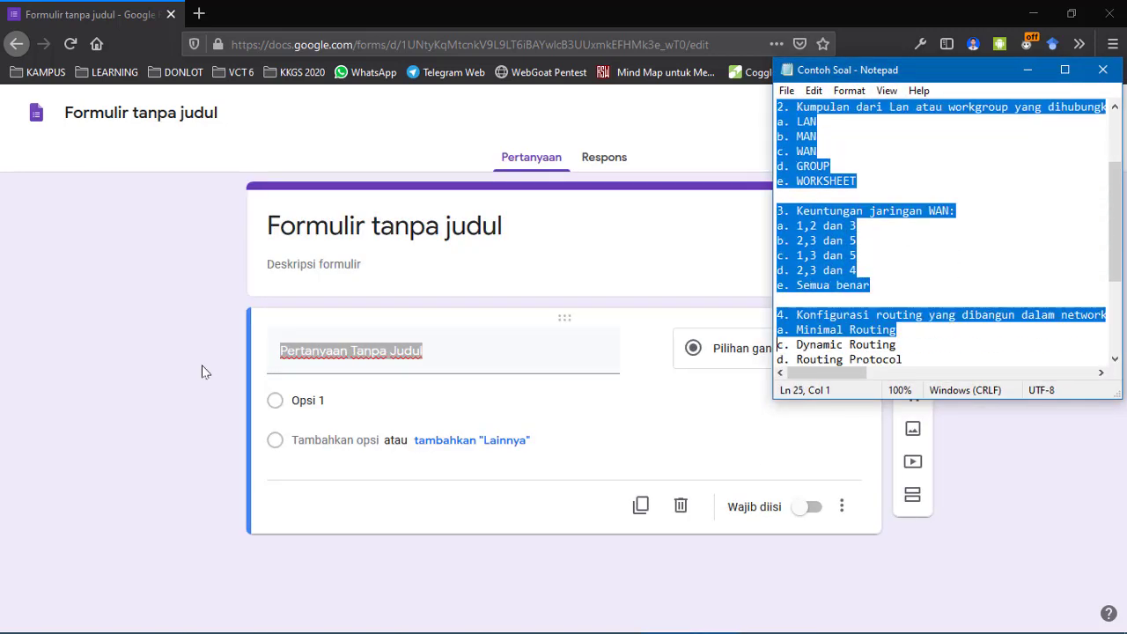
key("shift+Down")
key("shift+Down")
key("shift+Down")
key("shift+Down")
key("shift+Down")
key("shift+Down")
key("shift+Down")
key("shift+Down")
key("shift+Down")
key("shift+Right")
key("shift+Right")
key("shift+Right")
key("shift+Right")
key("shift+Right")
key("shift+Right")
key("shift+Right")
key("shift+Right")
key("shift+Right")
key("shift+Right")
key("shift+Right")
key("shift+Right")
key("shift+Right")
key("shift+Right")
key("shift+Right")
key("shift+Right")
key("shift+Right")
key("shift+Right")
key("shift+Right")
key("shift+Right")
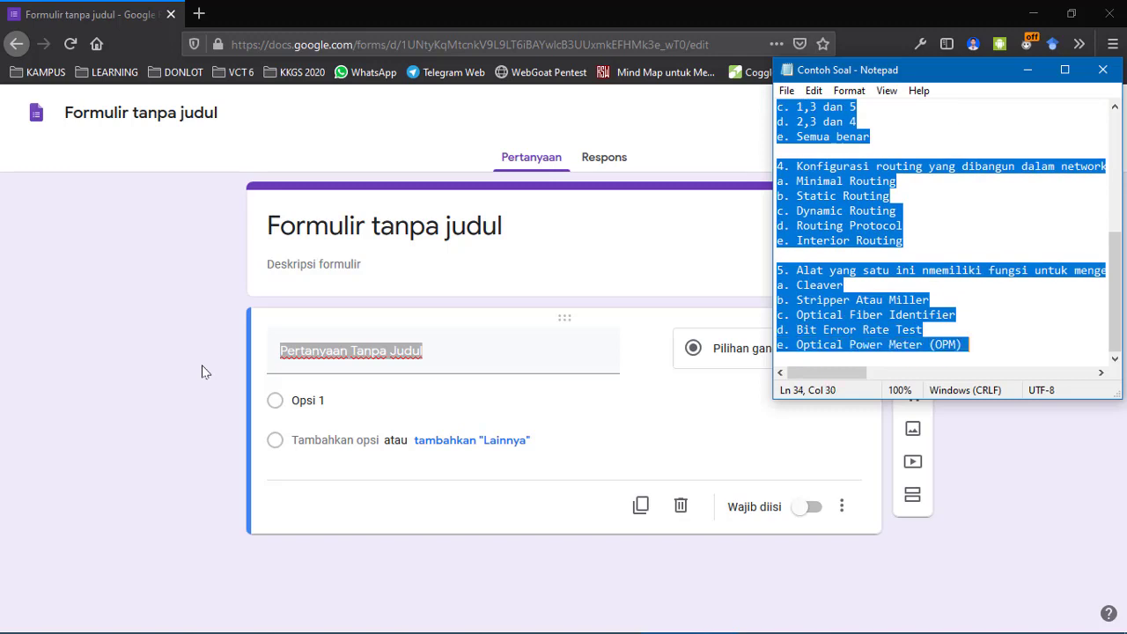
key("alt+Tab")
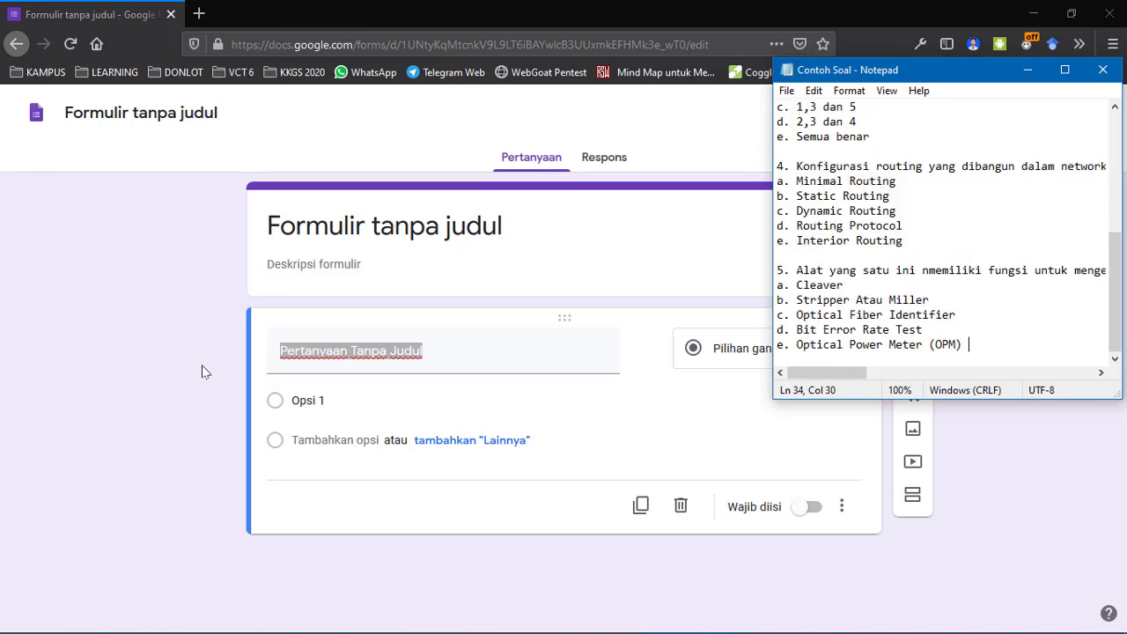
key("BackSpace")
key("ctrl+Home")
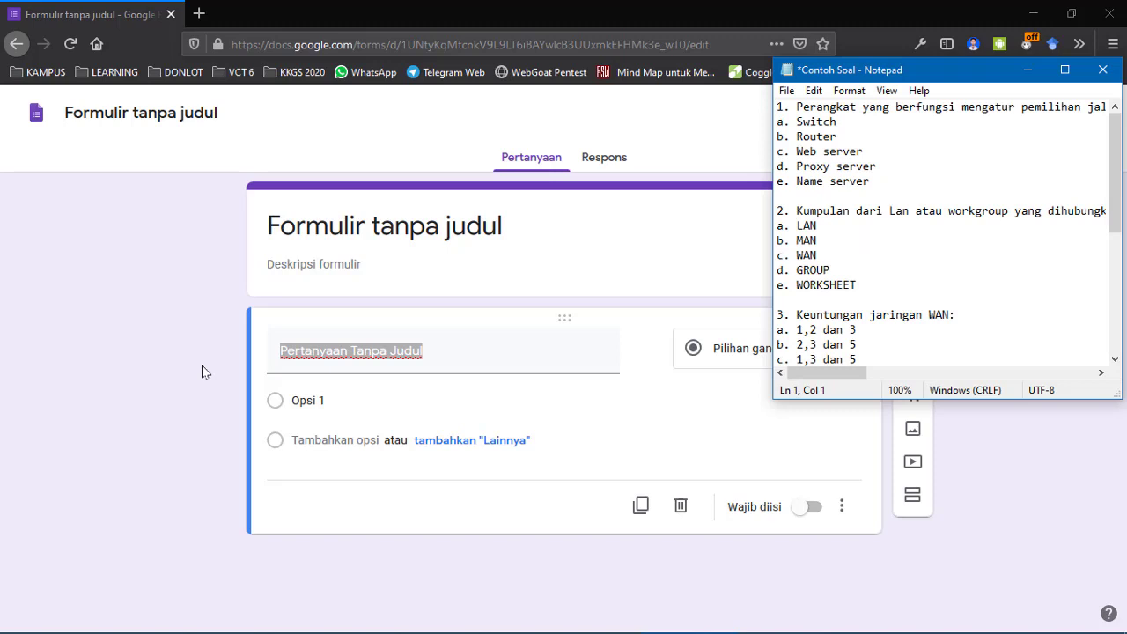
key("ctrl+s")
Select the question lines through (OPM), then return the cursor to the top of the file.
key("shift+Down")
key("shift+Down")
key("shift+Down")
key("shift+Down")
key("shift+Down")
key("shift+Down")
key("shift+Down")
key("shift+Down")
key("shift+Down")
key("shift+Down")
key("shift+Down")
key("shift+Down")
key("shift+Down")
key("shift+Down")
key("shift+Down")
key("shift+Down")
key("shift+Down")
key("shift+Down")
key("shift+Down")
key("shift+Down")
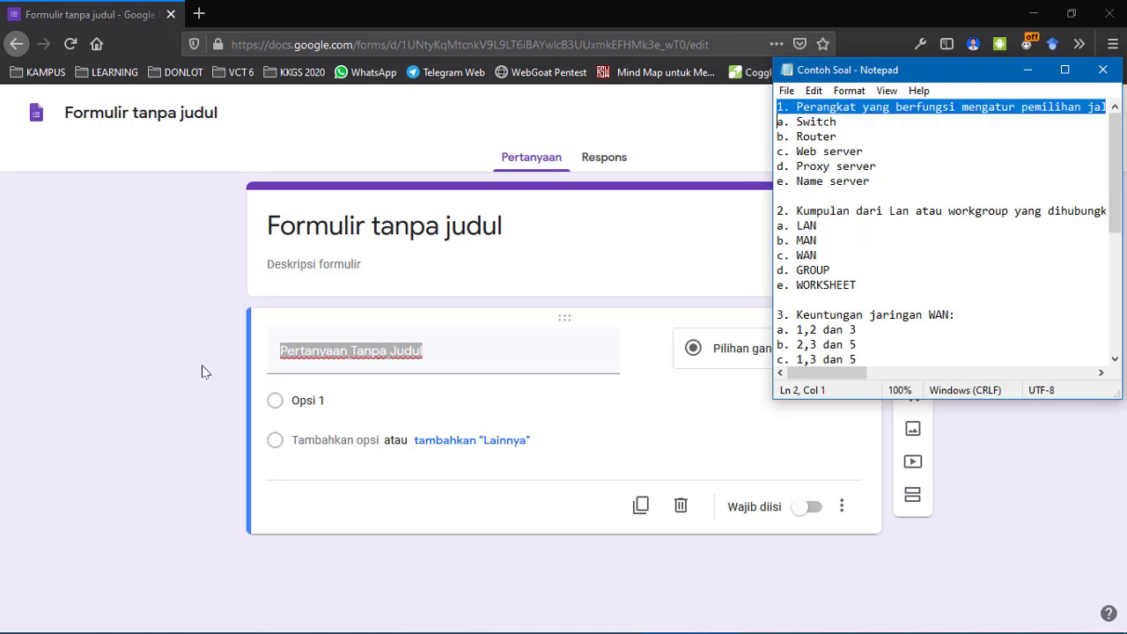
key("ctrl+shift+Right")
key("ctrl+shift+Right")
key("ctrl+shift+Right")
key("ctrl+shift+Right")
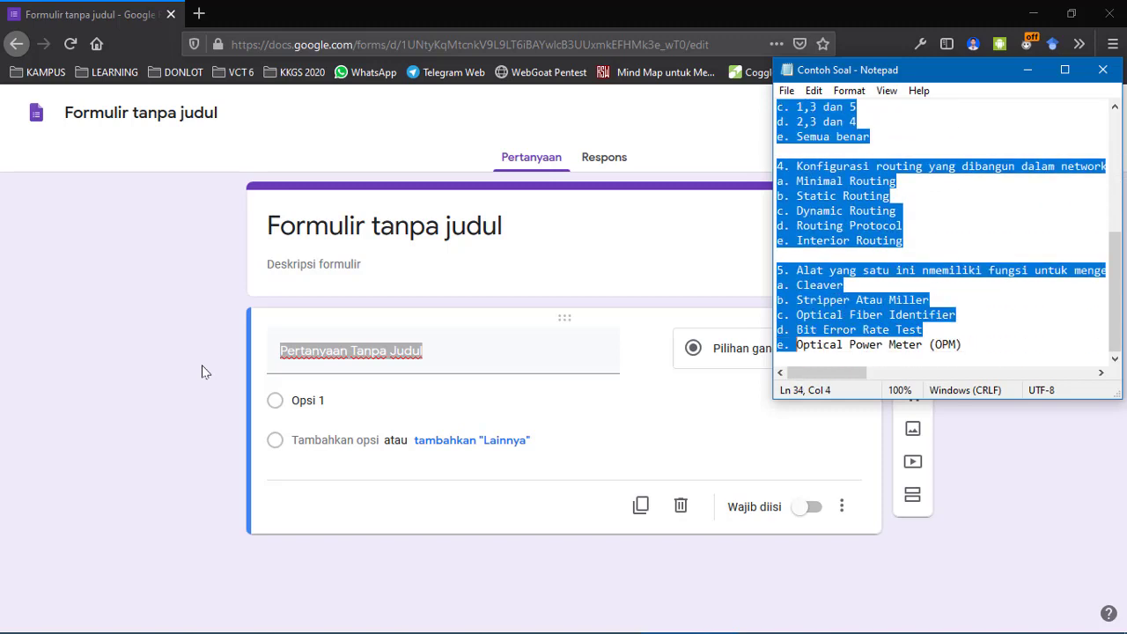
key("shift+End")
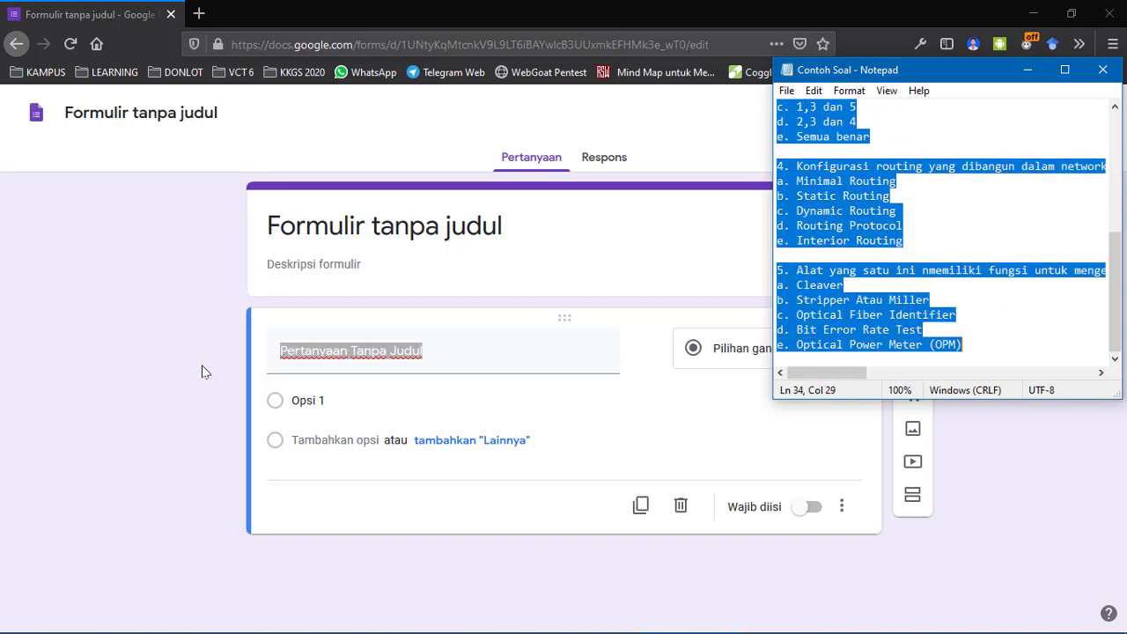
key("ctrl+Home")
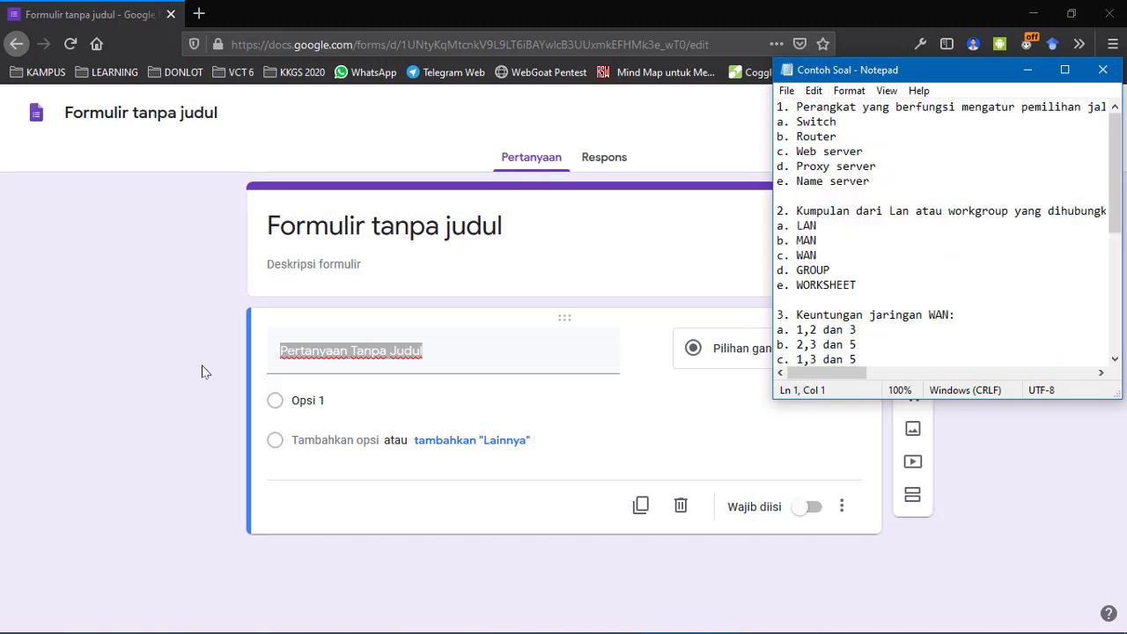
Rename the untitled form to 'SOAL ULANGAN AIJ', removing the stray 'KD'.
left_click(16, 338)
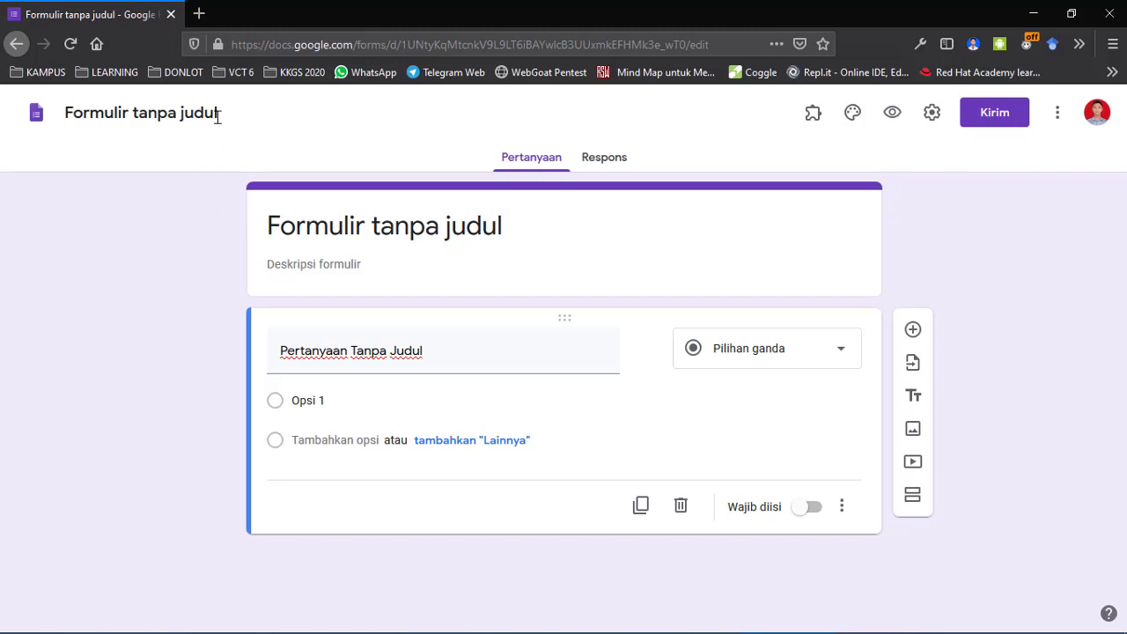
left_click(217, 115)
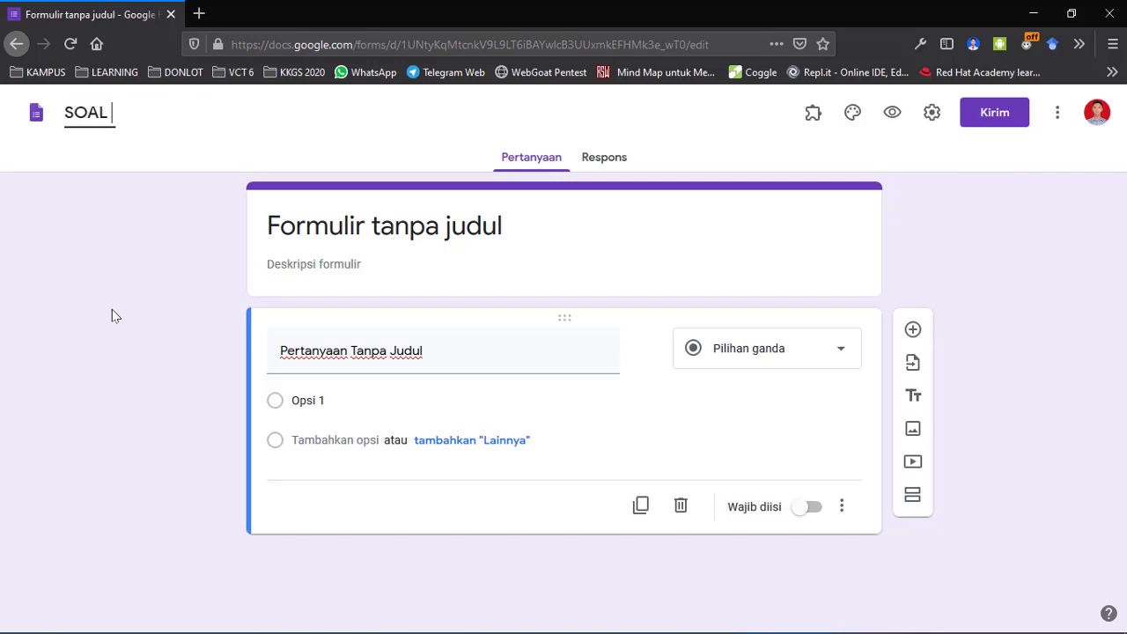
type("ULANGAN")
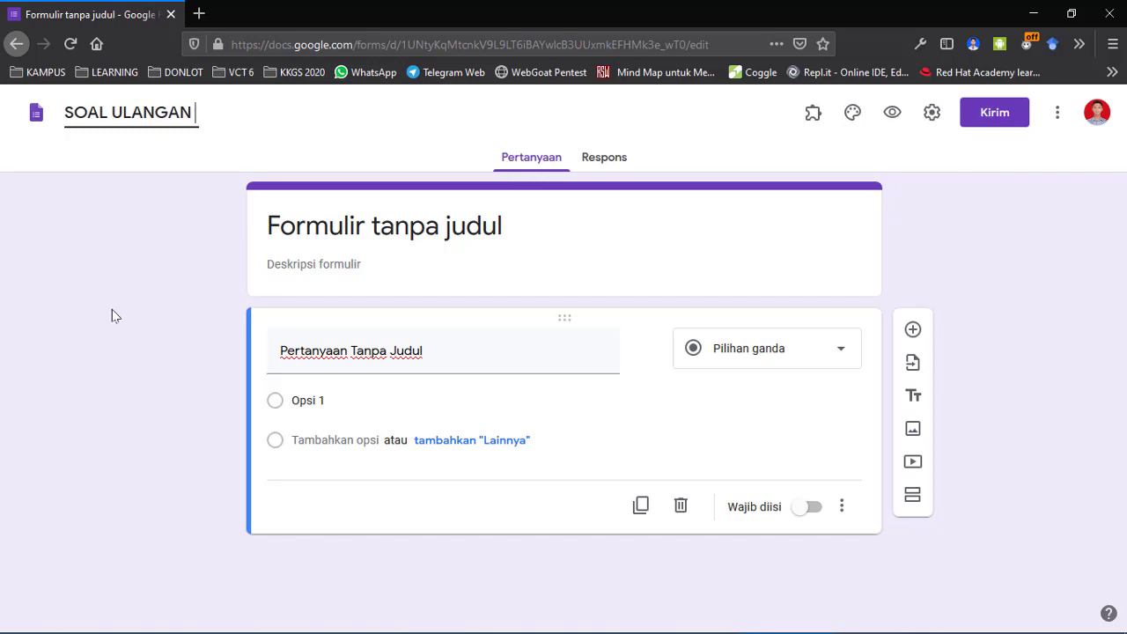
type("AIJ")
type("KD")
key("BackSpace")
key("BackSpace")
key("BackSpace")
left_click(317, 226)
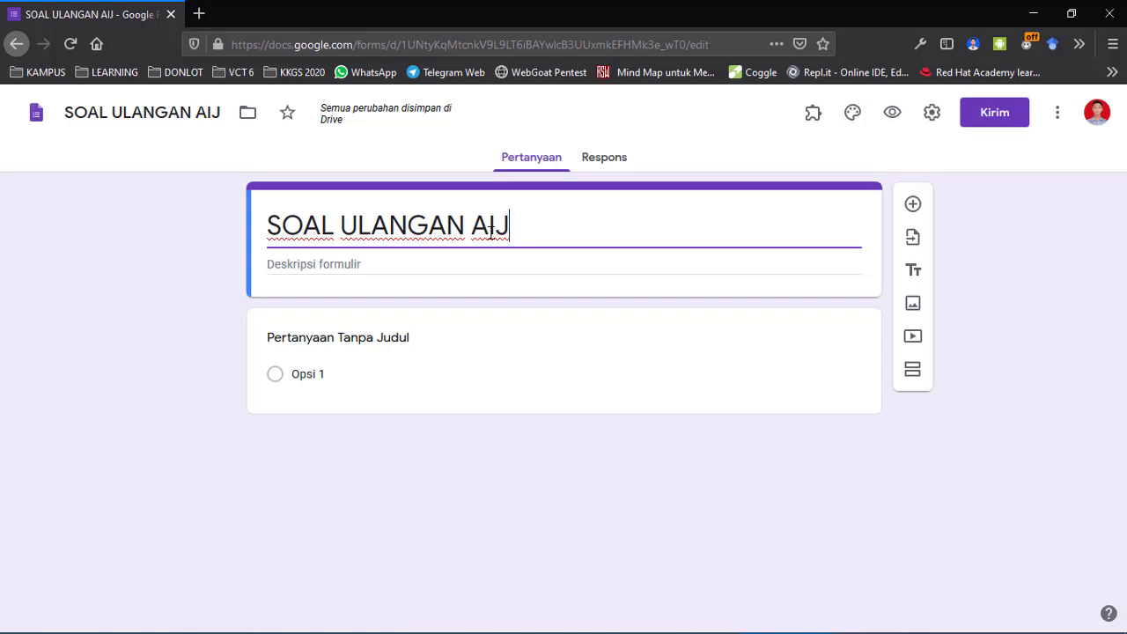
Change the header title to 'SOAL ULANGAN ADMINISTRASI INFRASTRUKTUR JARINGAN' by expanding AIJ.
key("Left")
key("Left")
key("Left")
key("Right")
type("DMINISTRASI I")
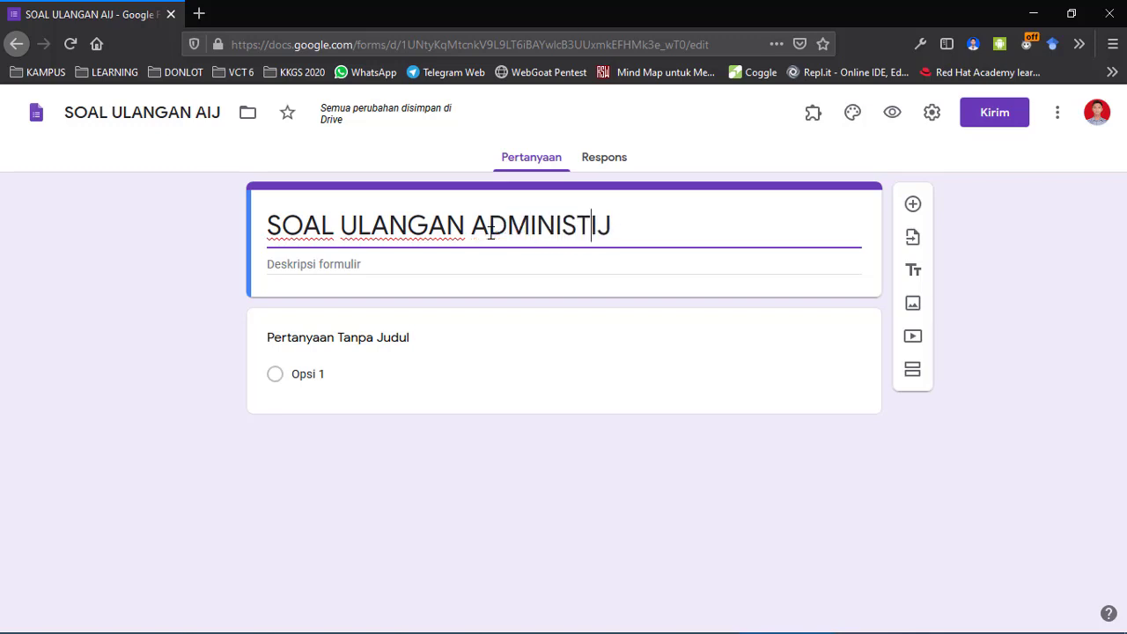
type("NFRAS")
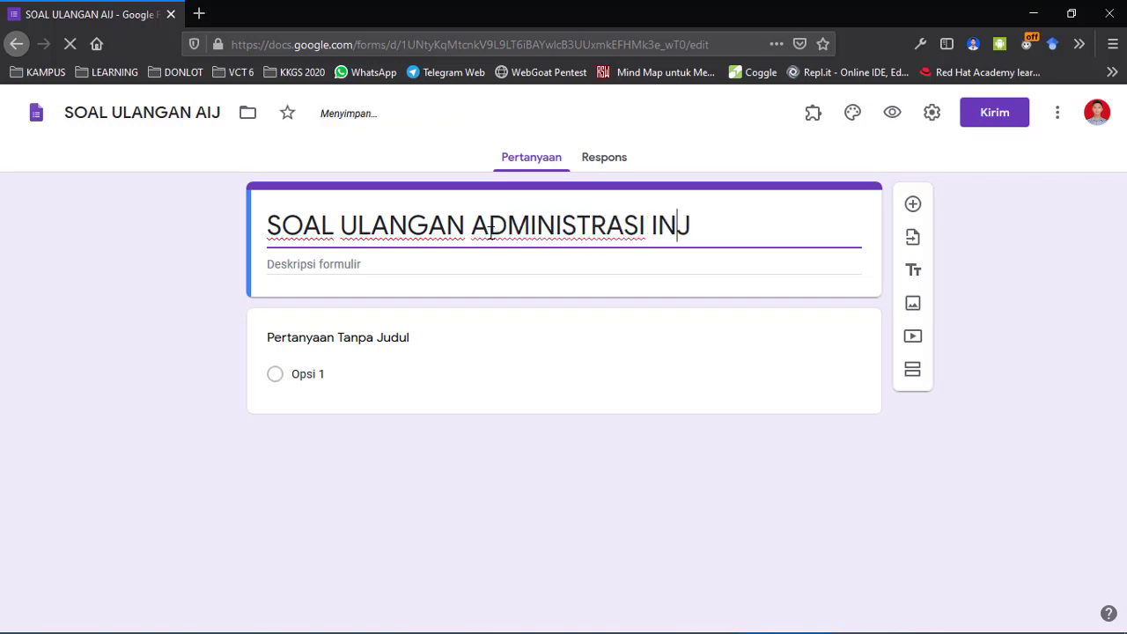
type("TRUKTUR J")
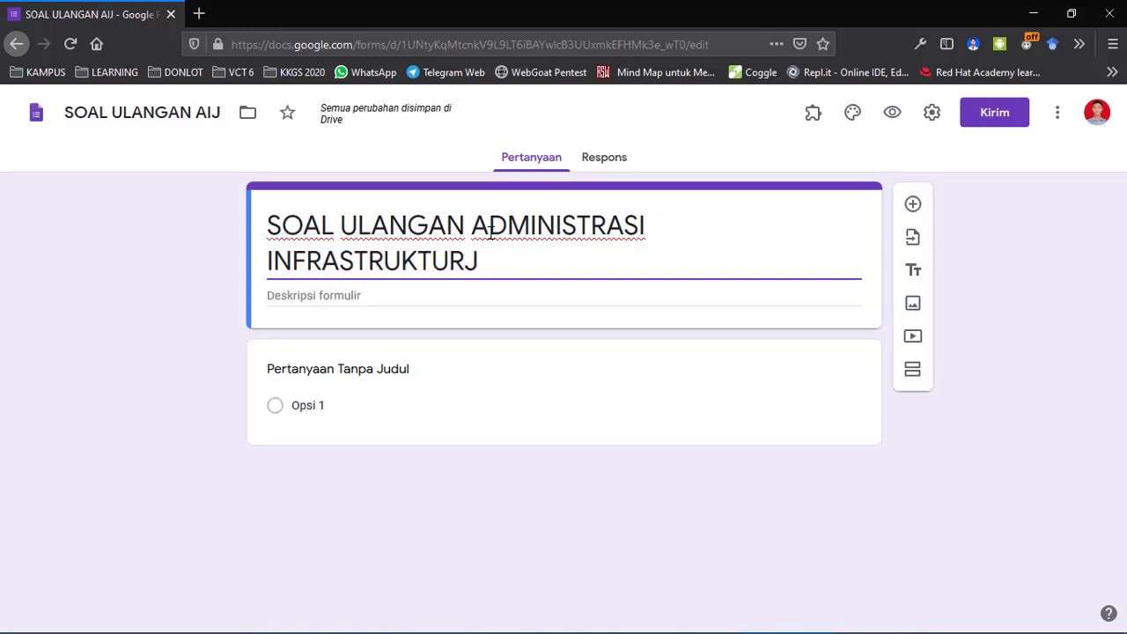
type("ARINGAN")
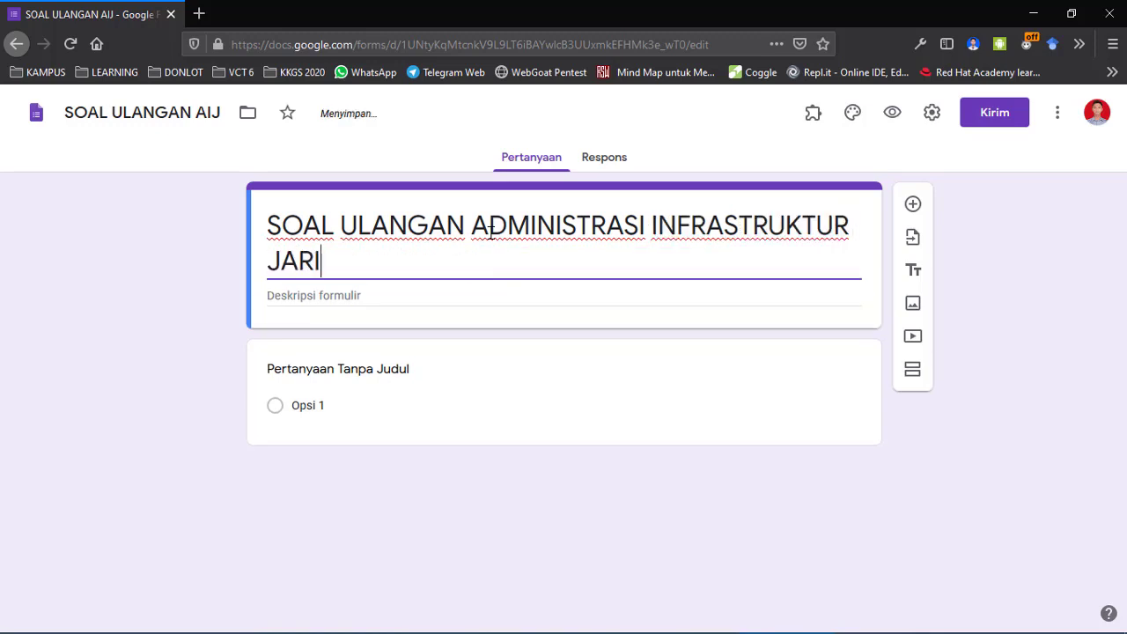
left_click(407, 291)
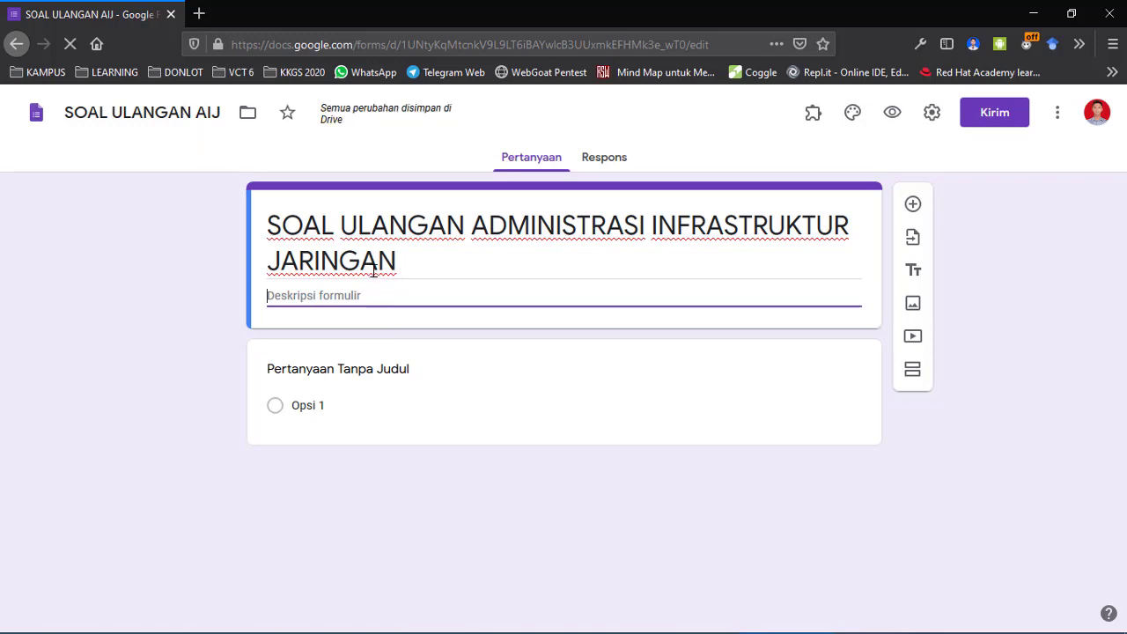
left_click(180, 117)
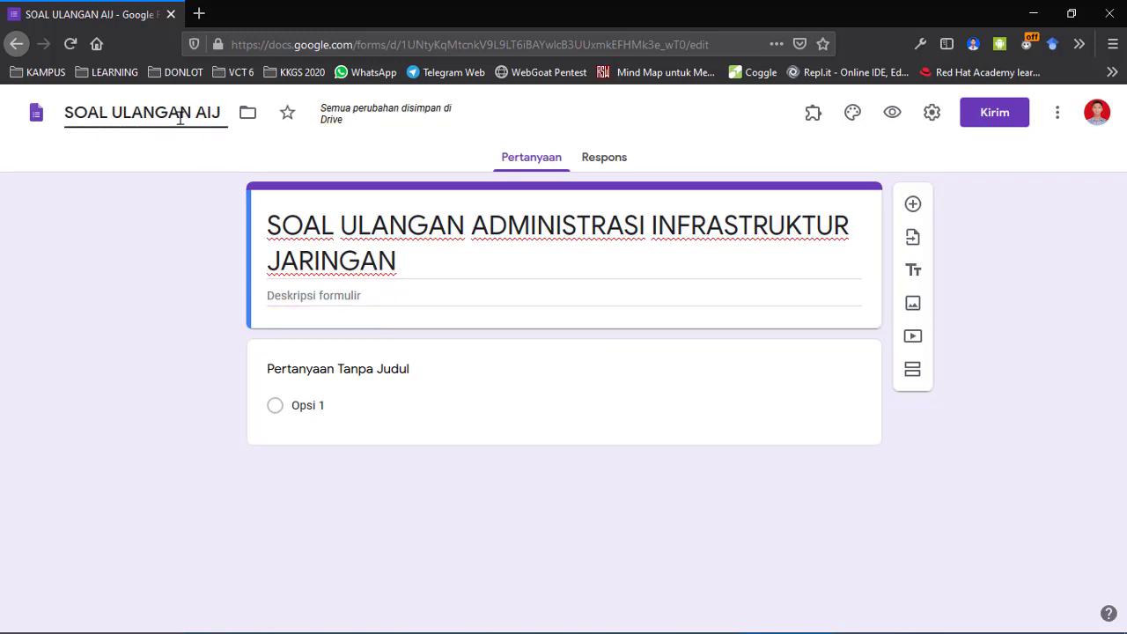
Write the first description line 'KD. 3.1. Membuat Topologi Jaringan LAN'.
left_click(373, 293)
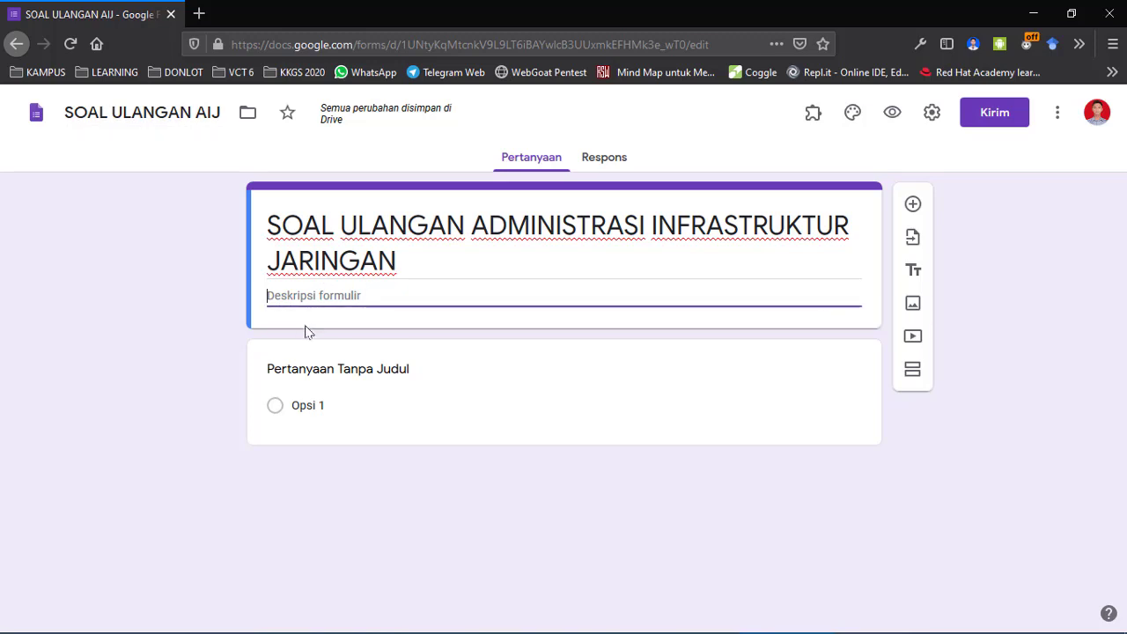
type("KD. ")
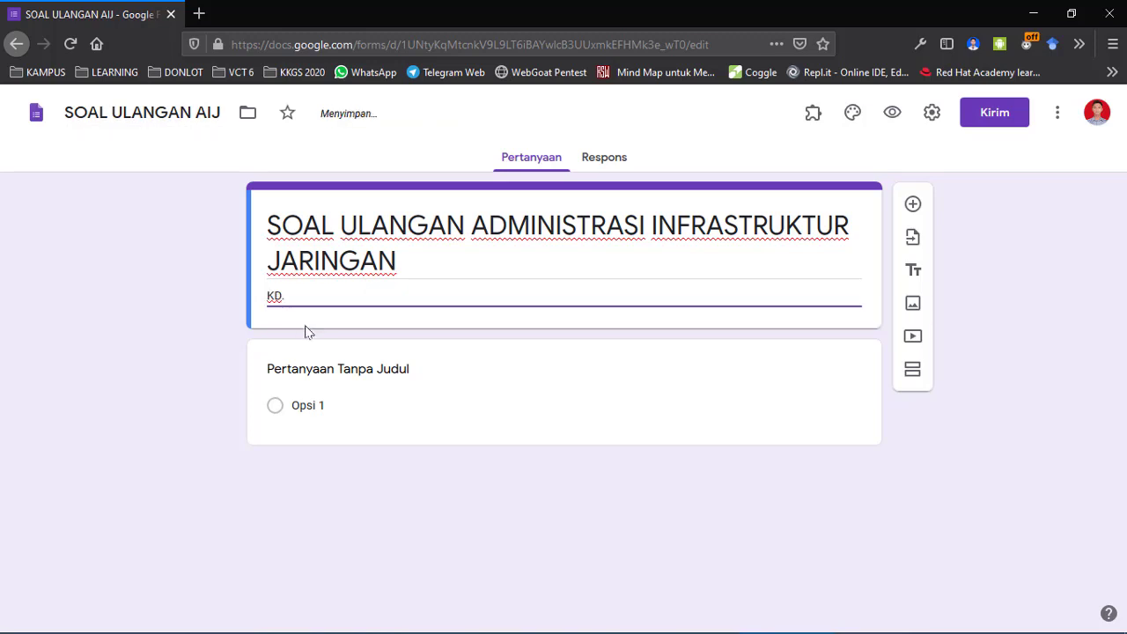
type("3.1")
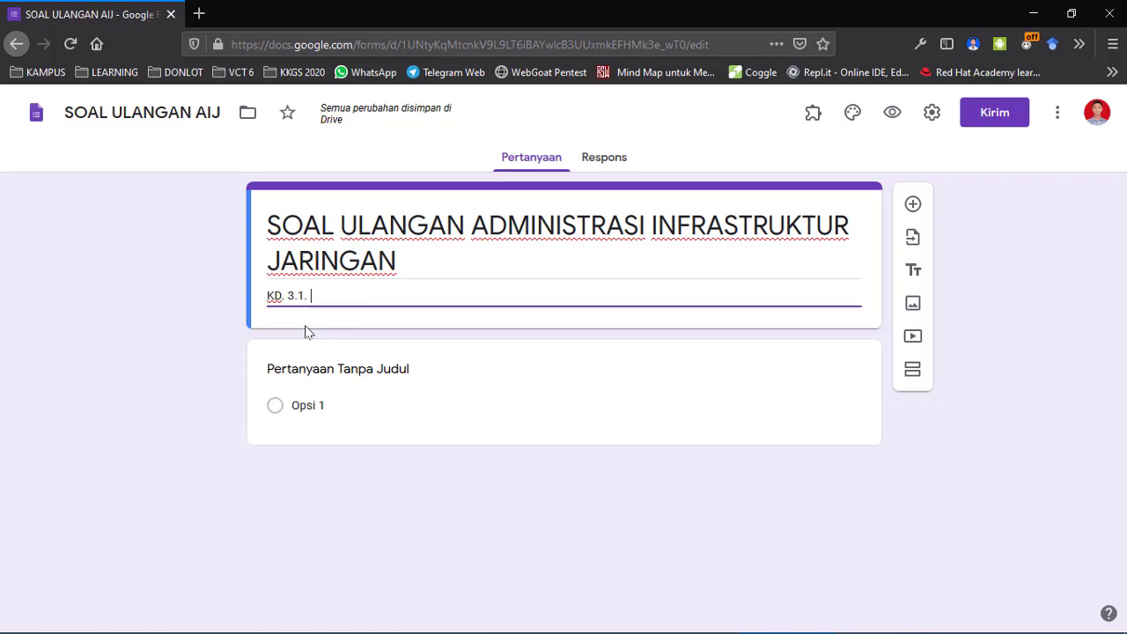
type(". Topologi ")
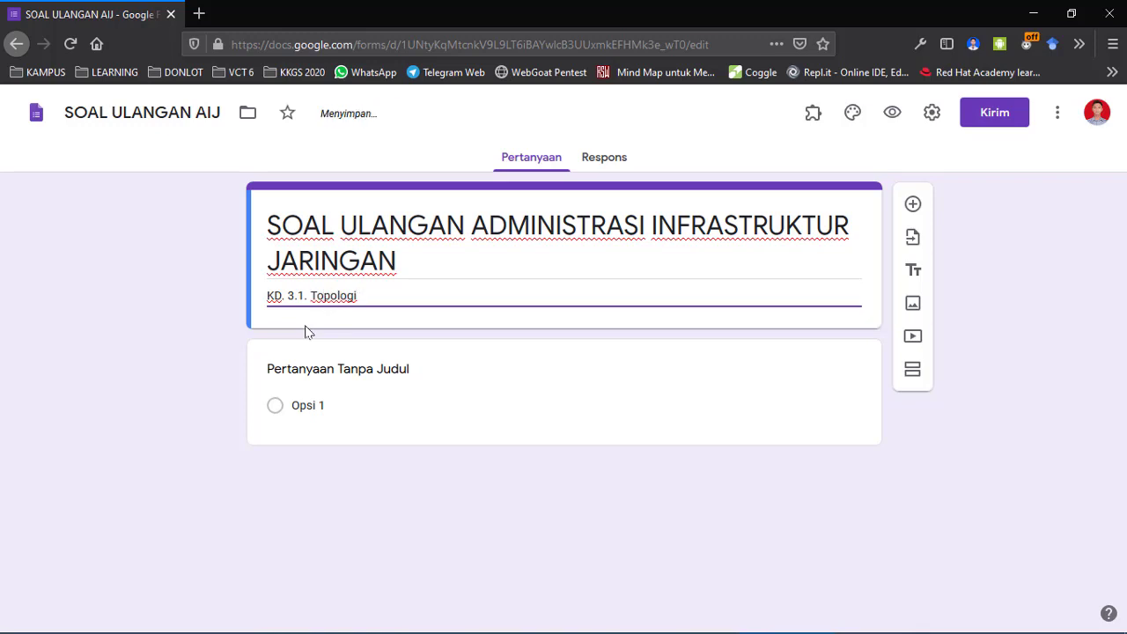
type("Jaringan")
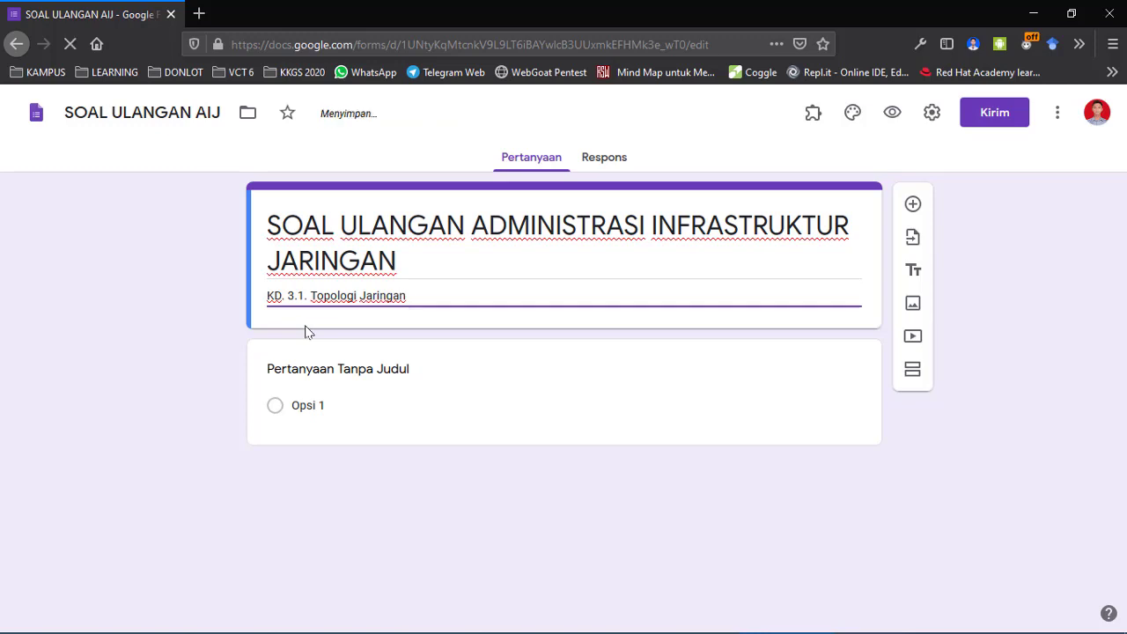
type(" Berbasis")
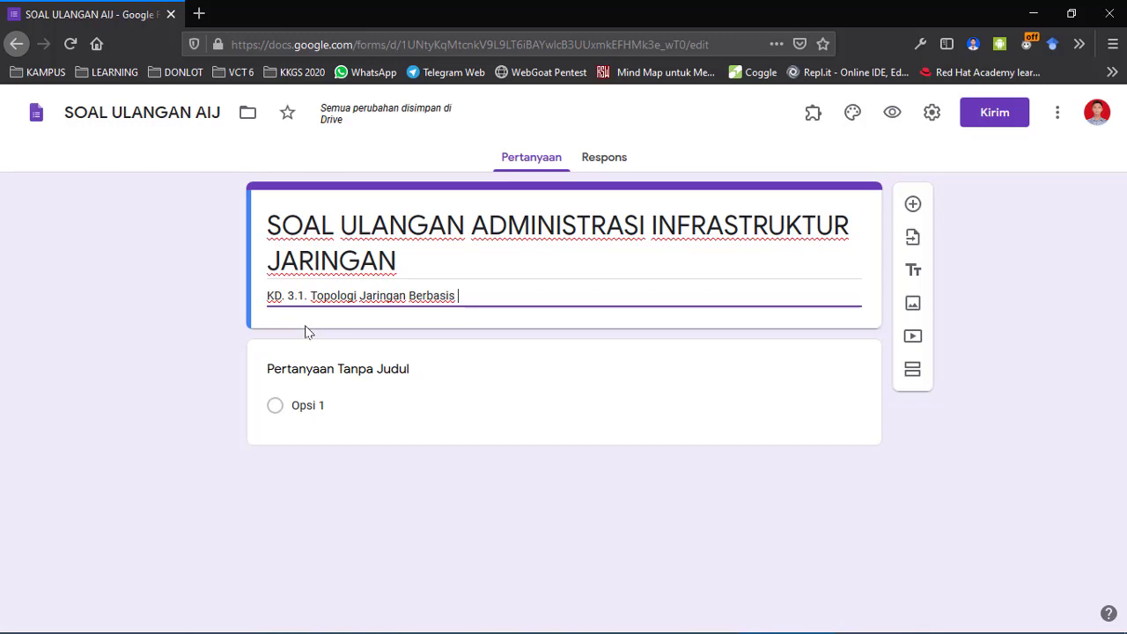
key("ctrl+BackSpace")
key("ctrl+BackSpace")
key("ctrl+BackSpace")
type("Membu")
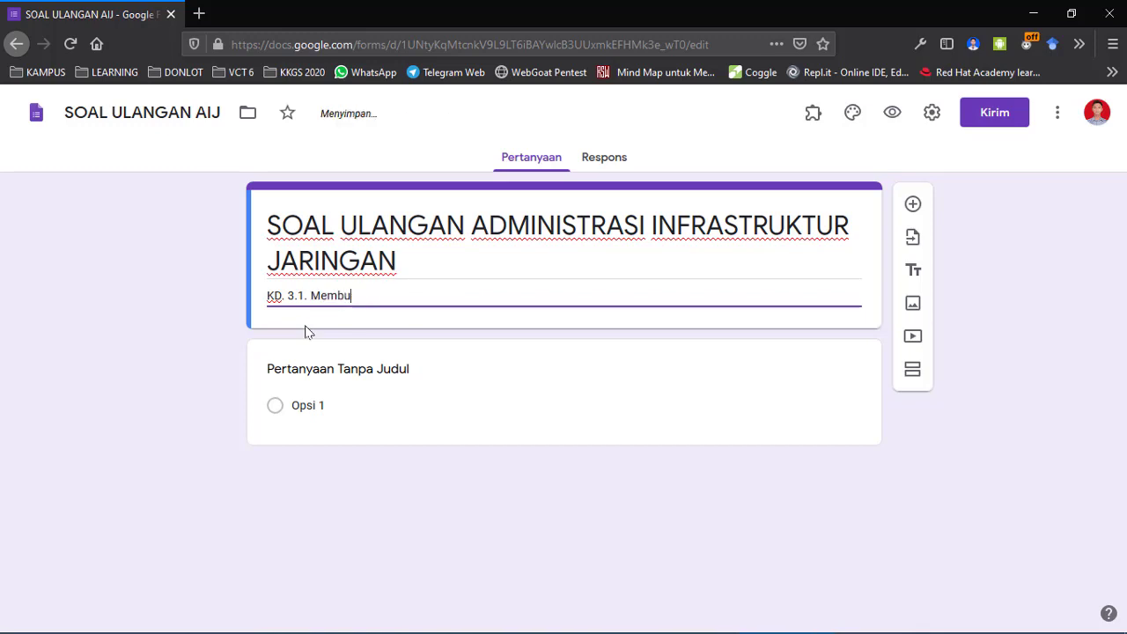
type("at Topologi")
key("BackSpace")
key("BackSpace")
type("ogi J")
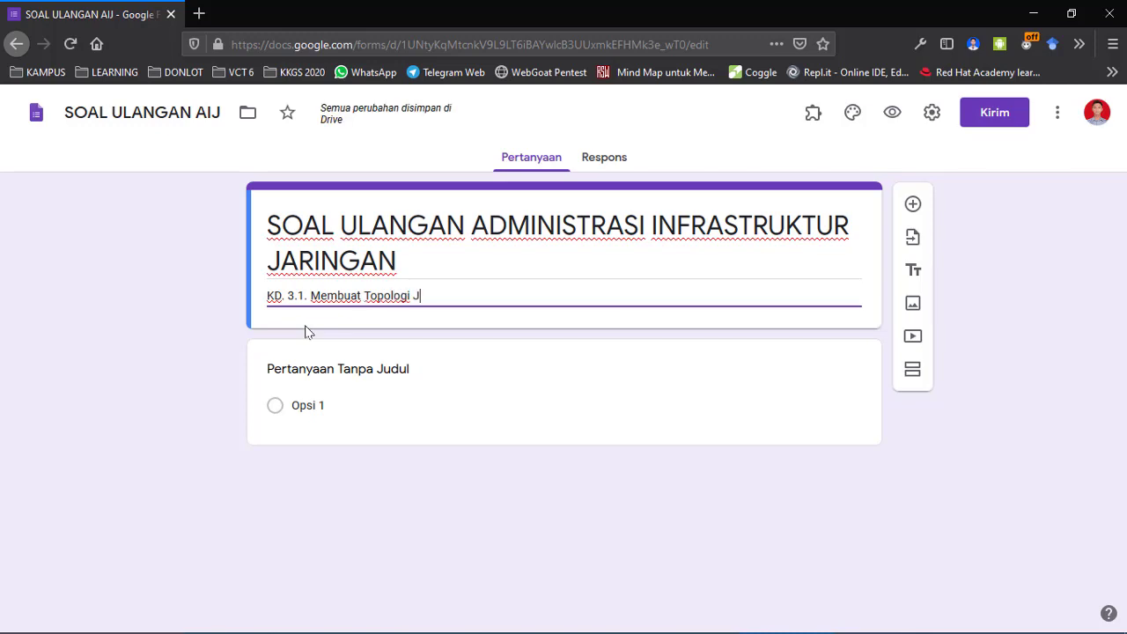
type("aringan LAN")
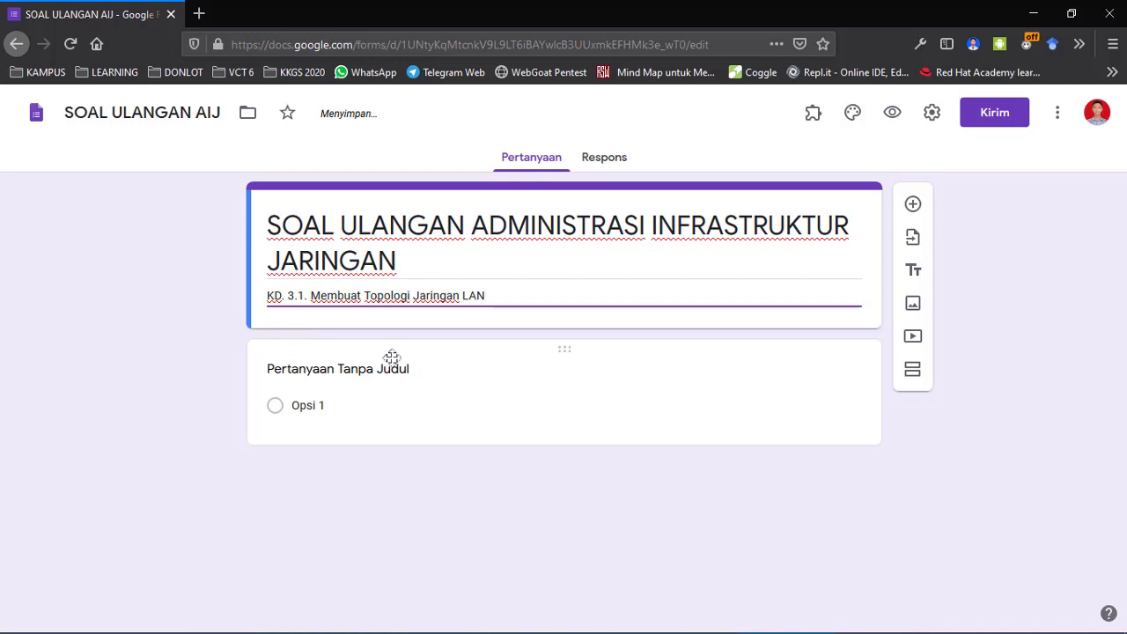
left_click(582, 295)
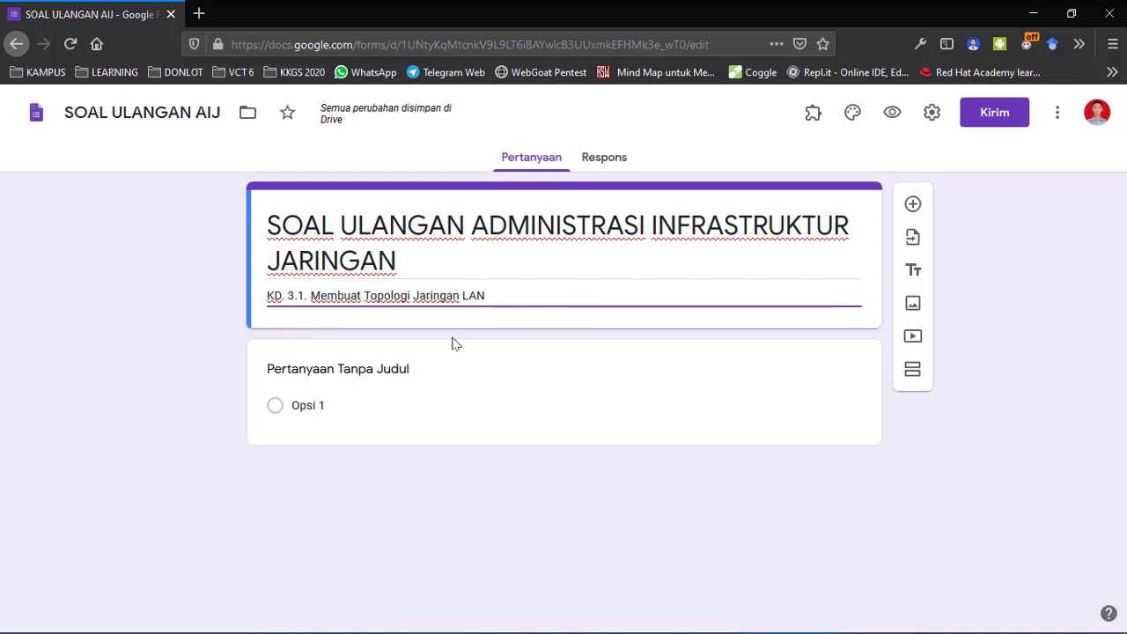
Add description lines 'Hari, tanggal : Senin, 27 April 2020' and 'Waktu : 08.00 - 10.00 WIB (2 x 60 menit)'.
key("Return")
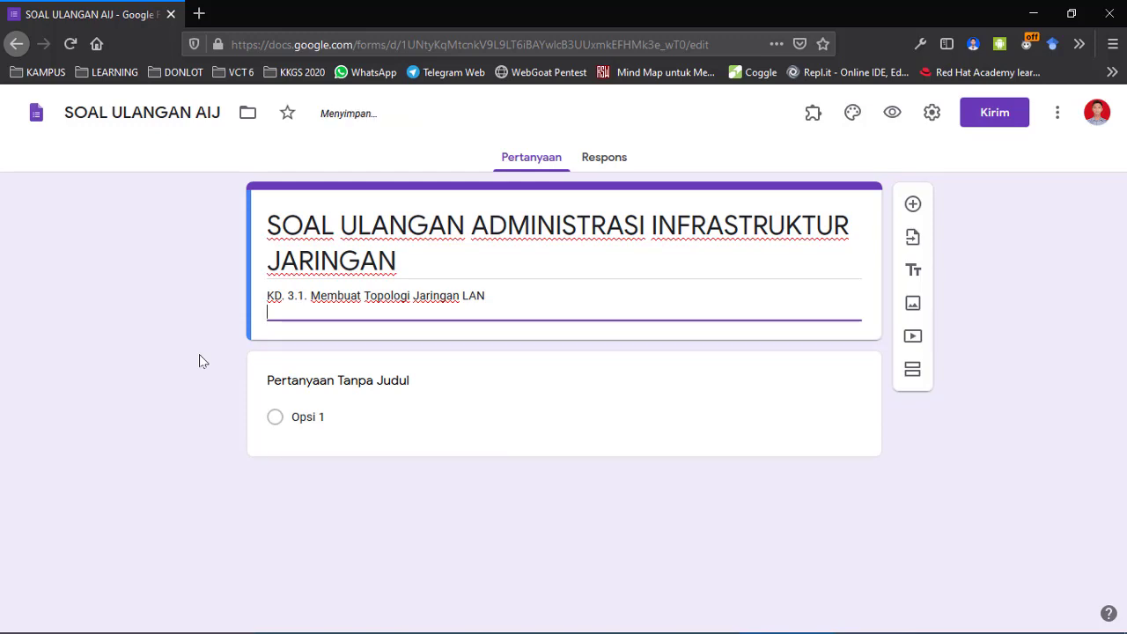
type("Nama")
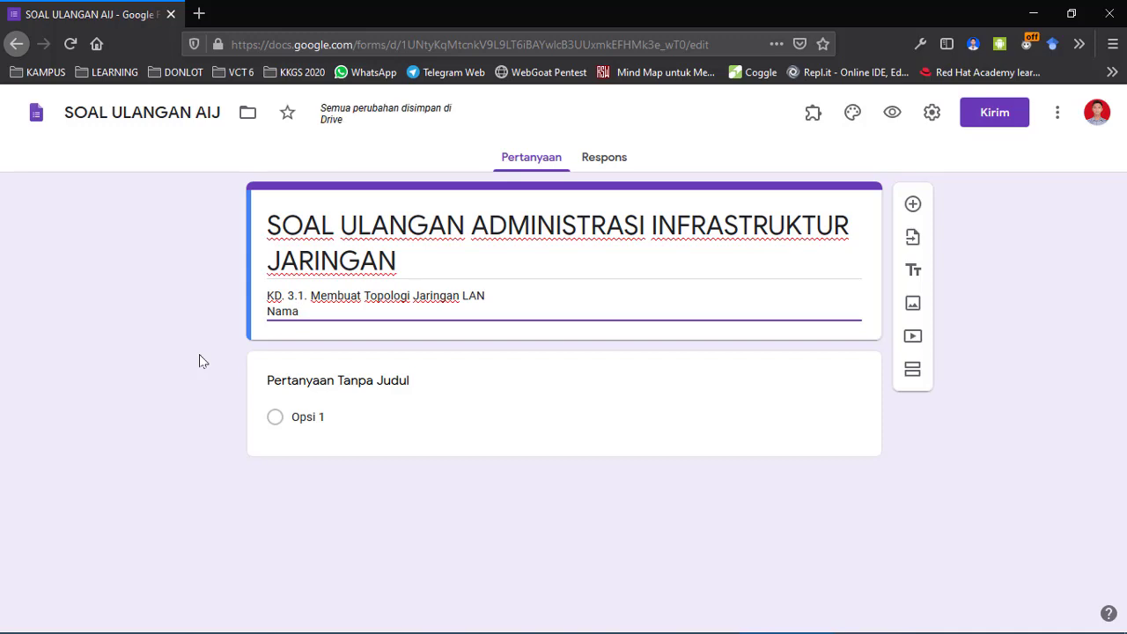
key("BackSpace")
key("BackSpace")
key("BackSpace")
key("BackSpace")
type("Hari")
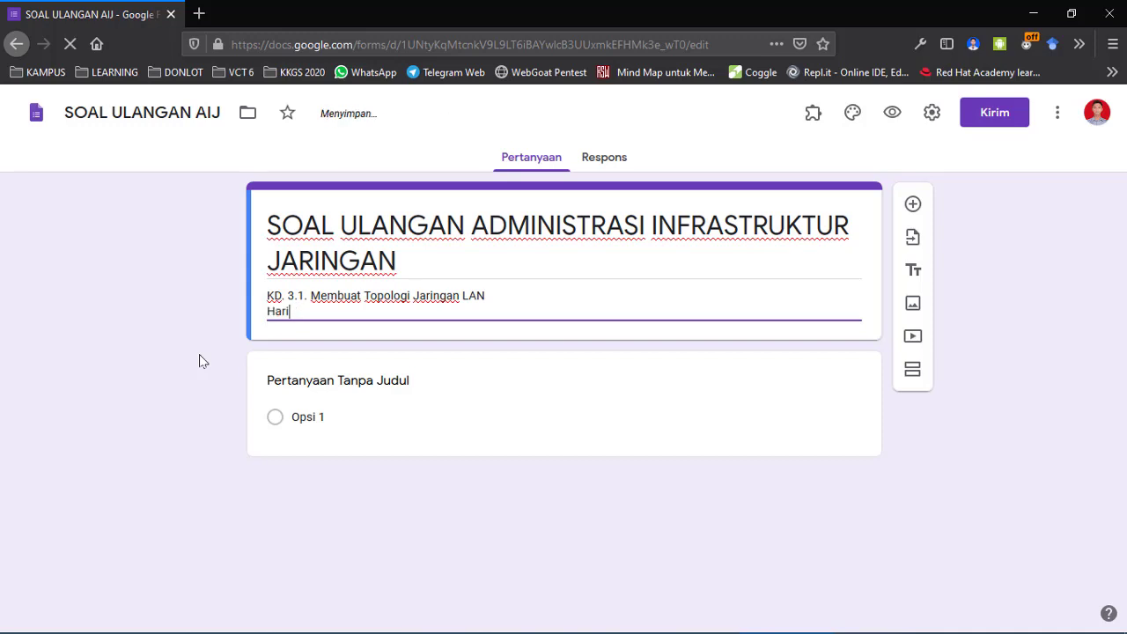
type(", tanggal :")
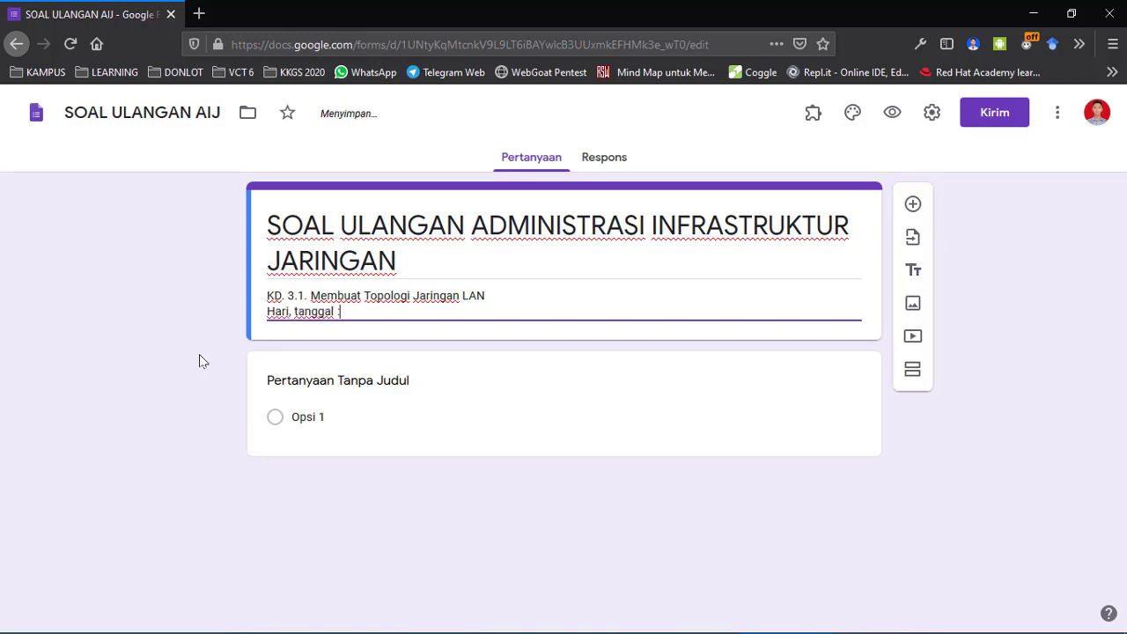
type(" Senin,")
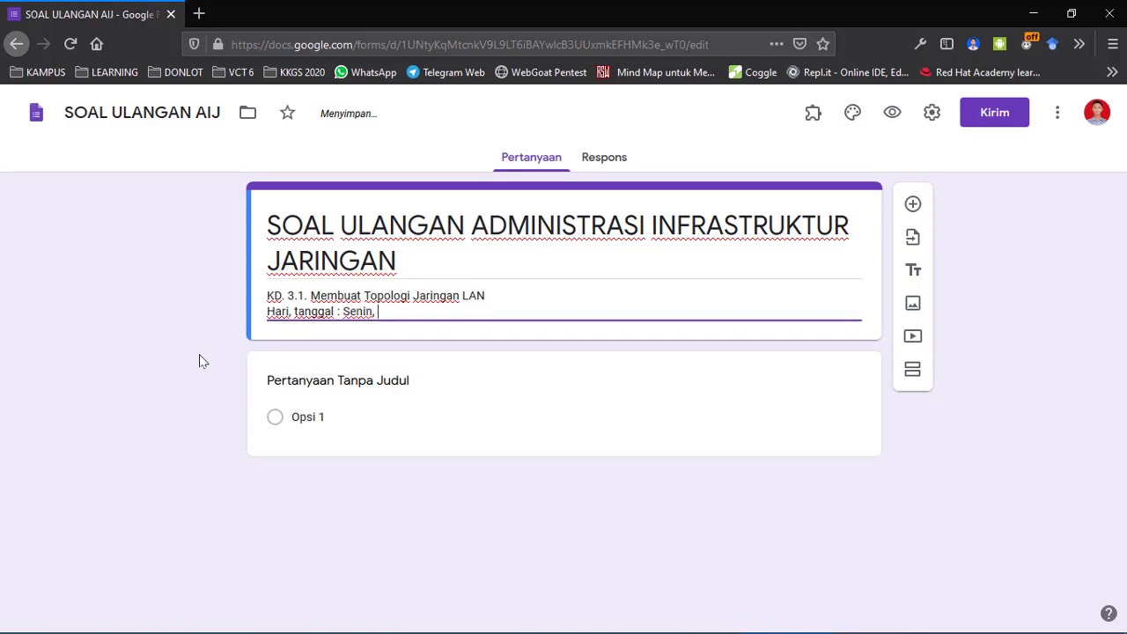
type(" 2")
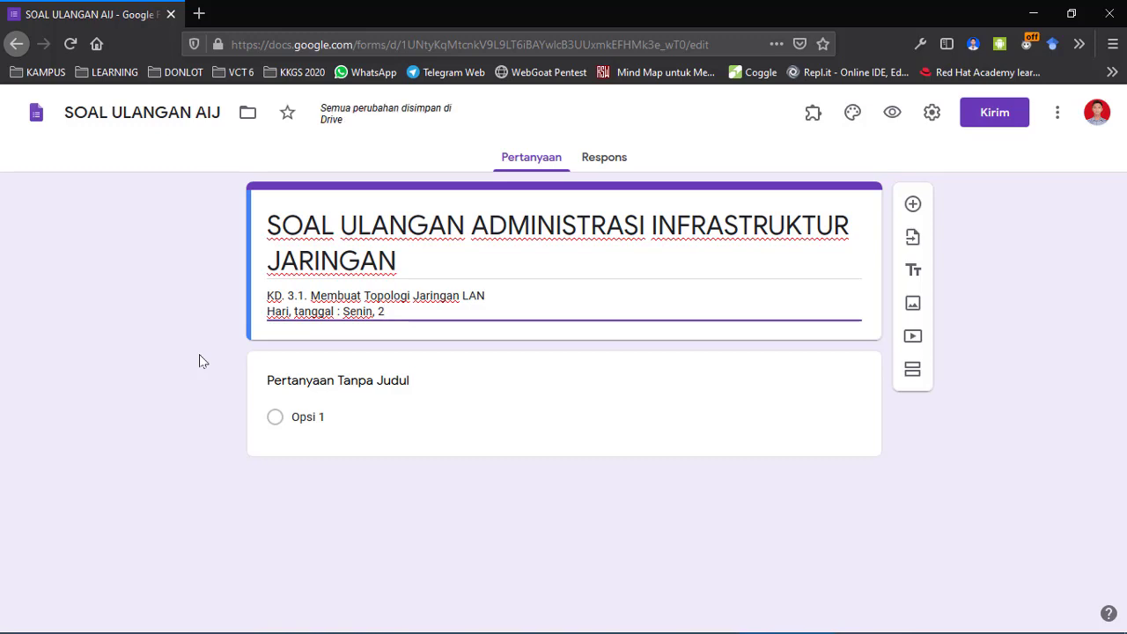
type("7 April")
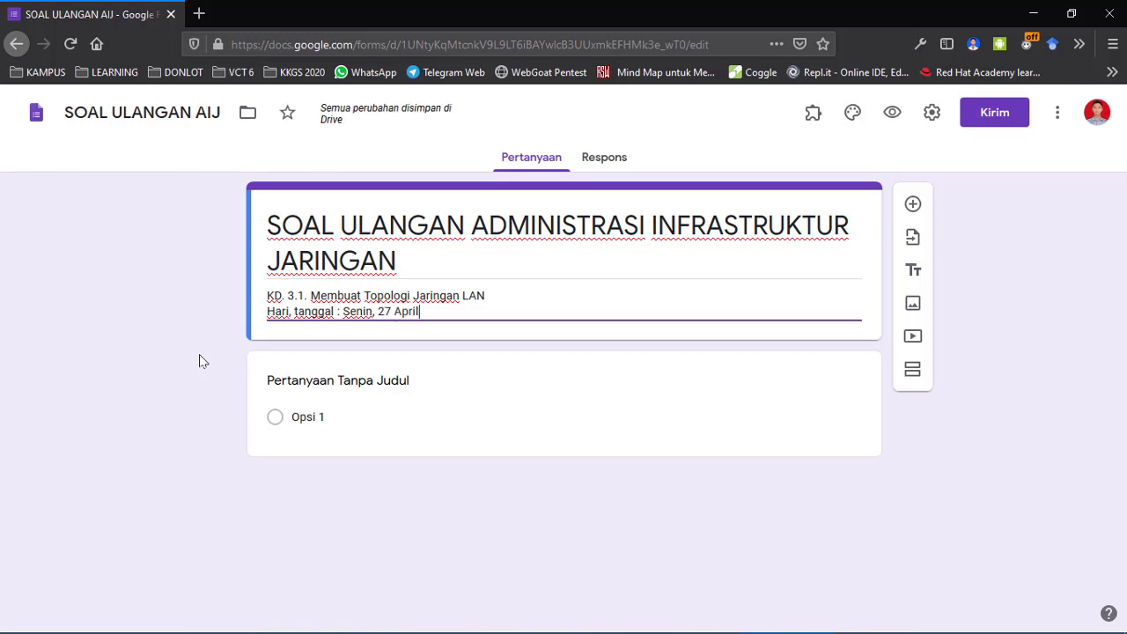
type(" 2020")
key("Return")
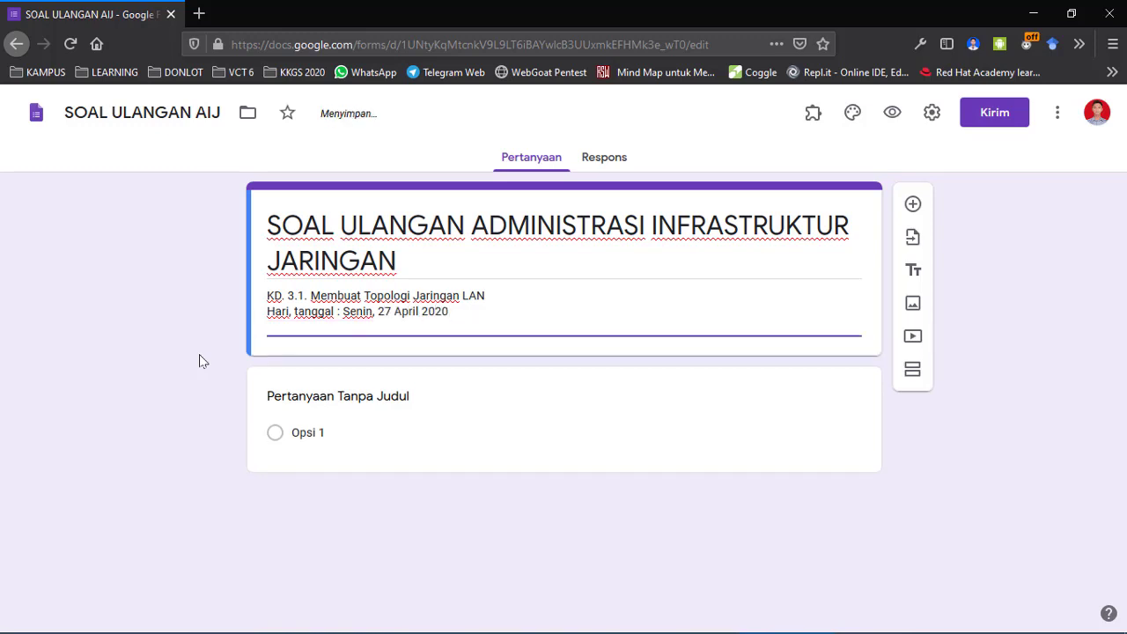
type("Waktu : 08.00 - 10.0")
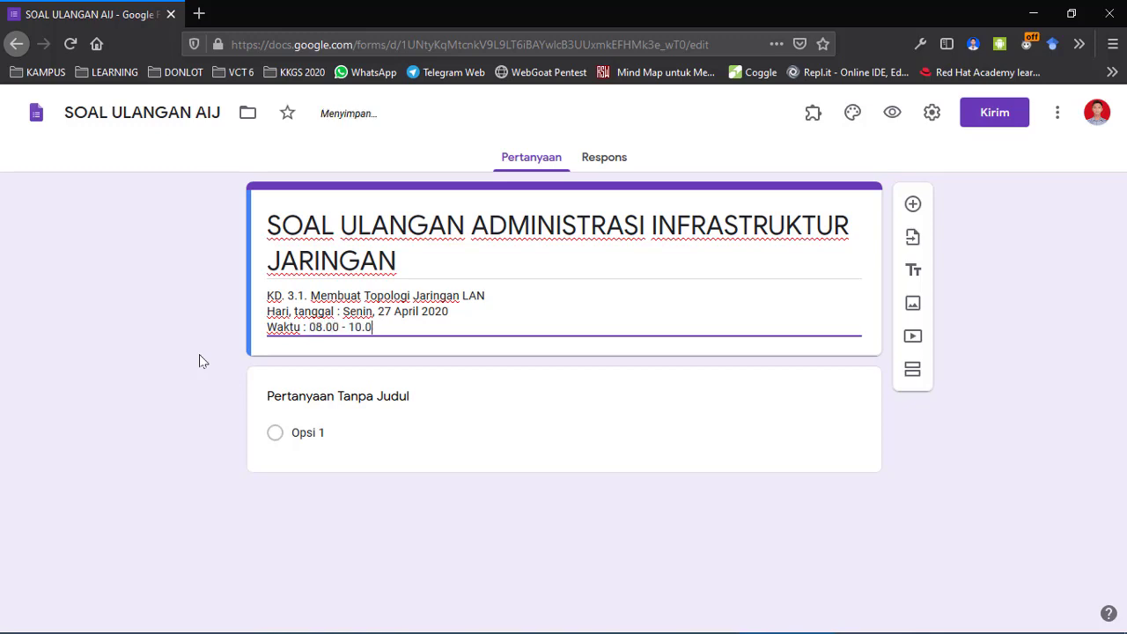
type("0 WIB (2 jam")
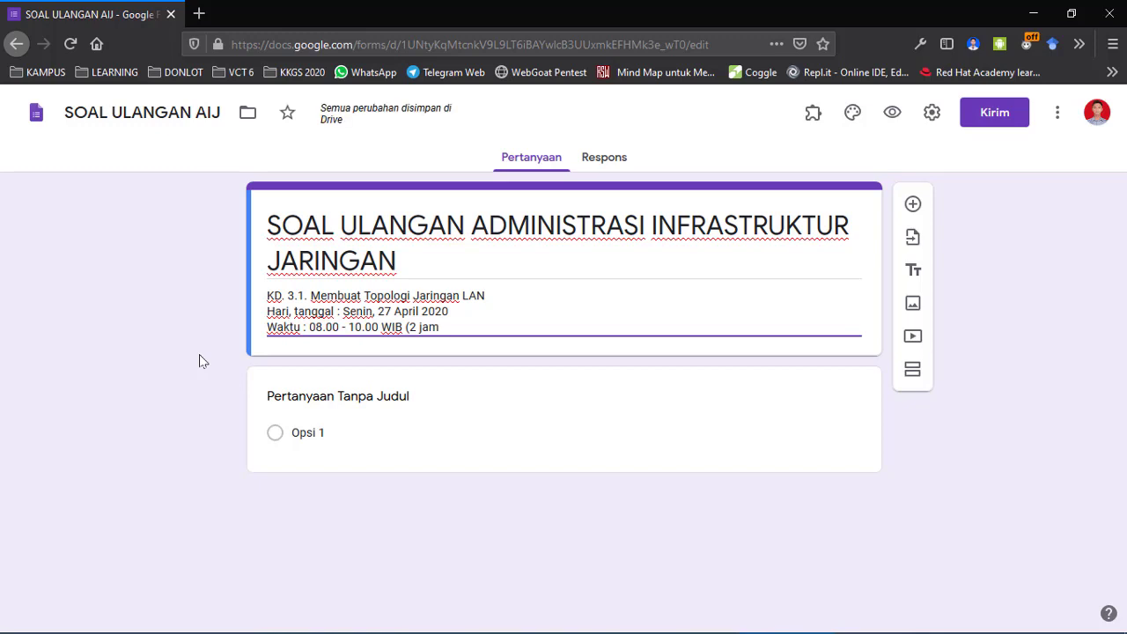
key("BackSpace")
key("BackSpace")
type("x 60")
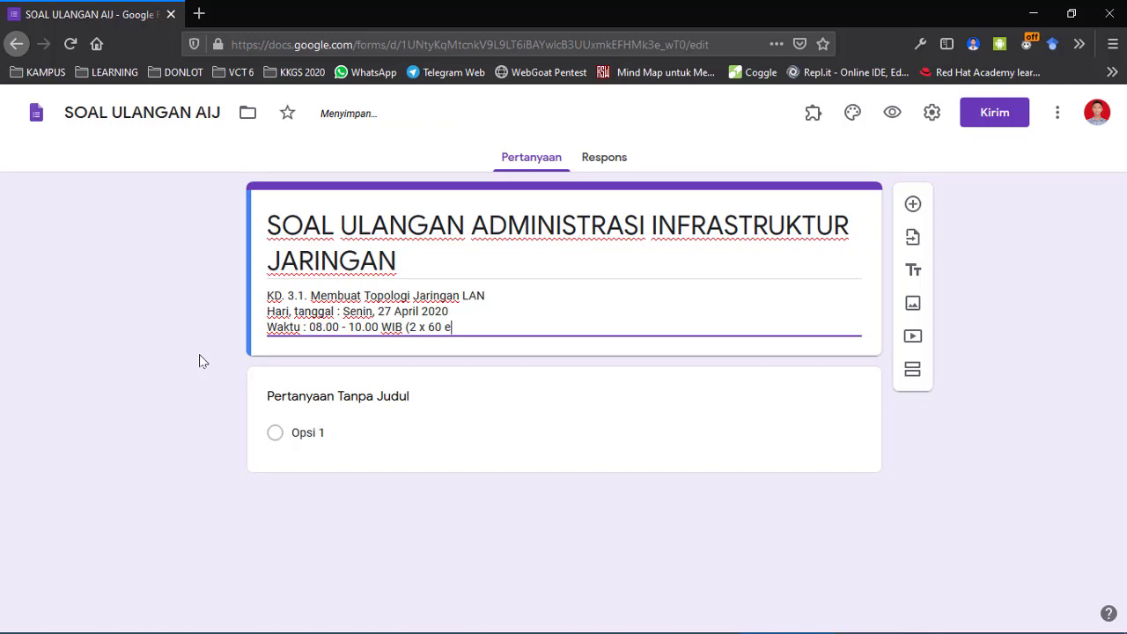
type(" menit)")
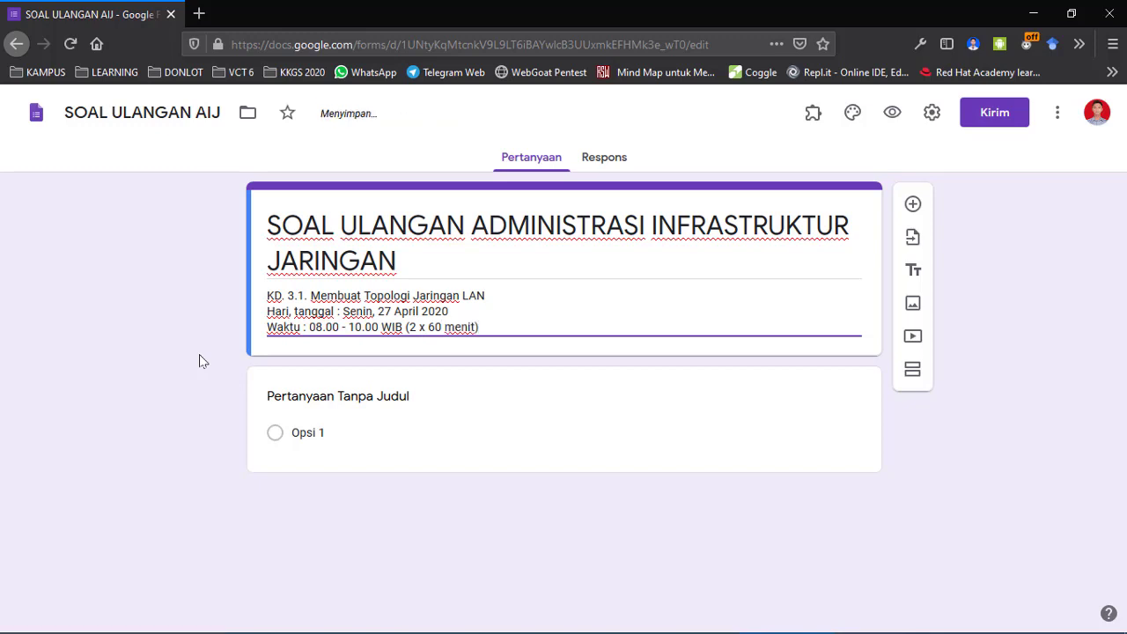
key("Return")
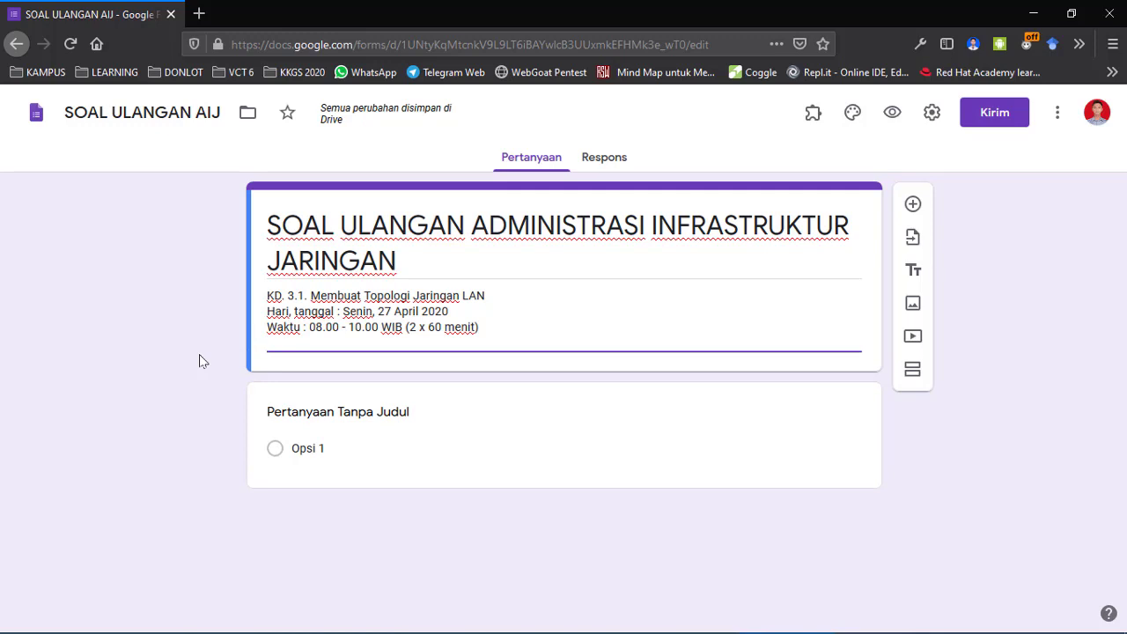
Add description lines 'Mata Pelajaran :', 'Nama Guru :' with the teacher's name, and 'Kelas : XI TKJ'.
type("Mata Pelajaran :")
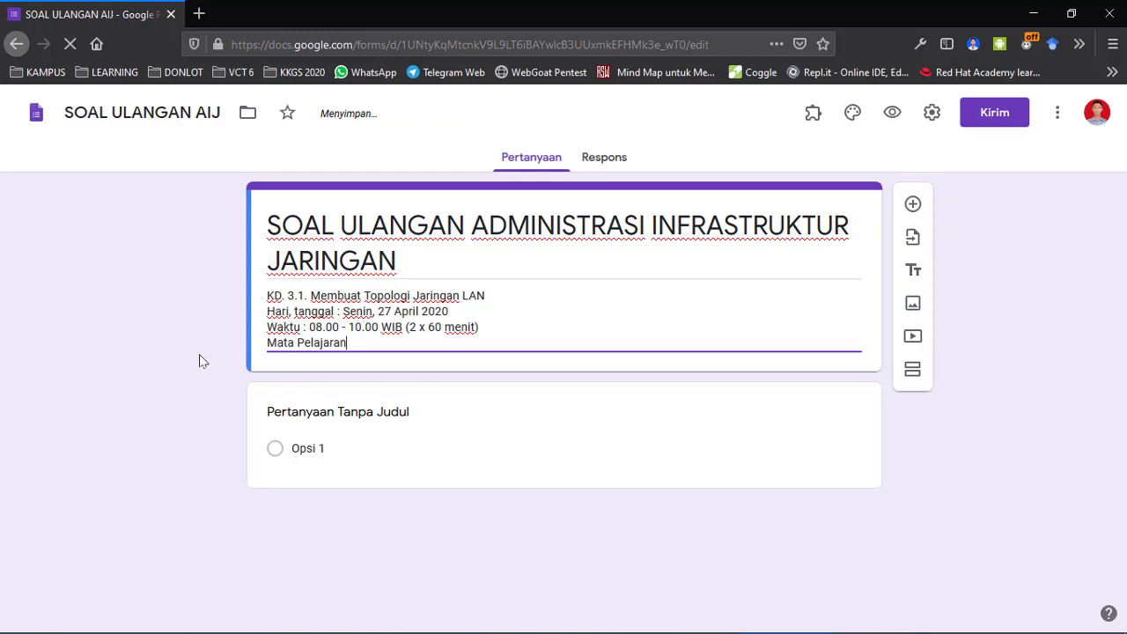
key("Return")
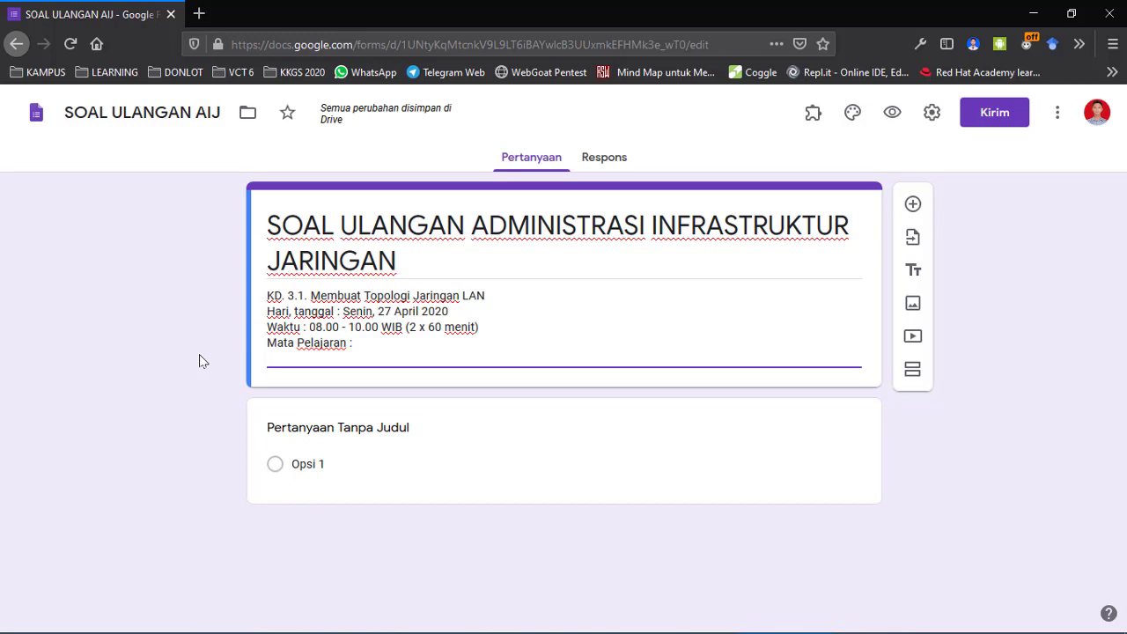
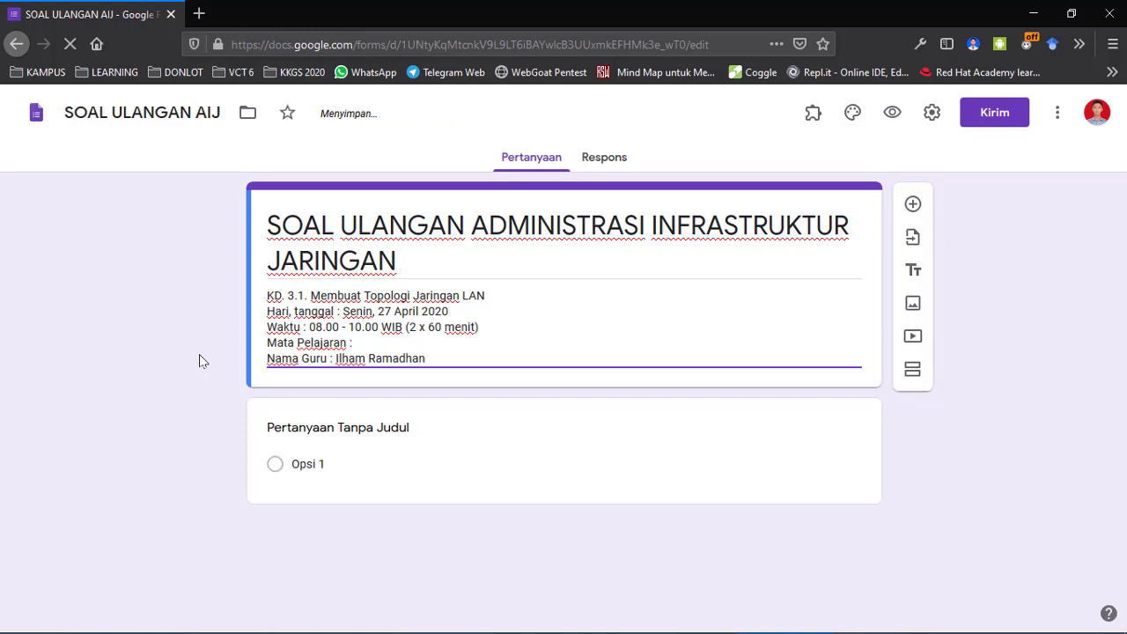
key("Return")
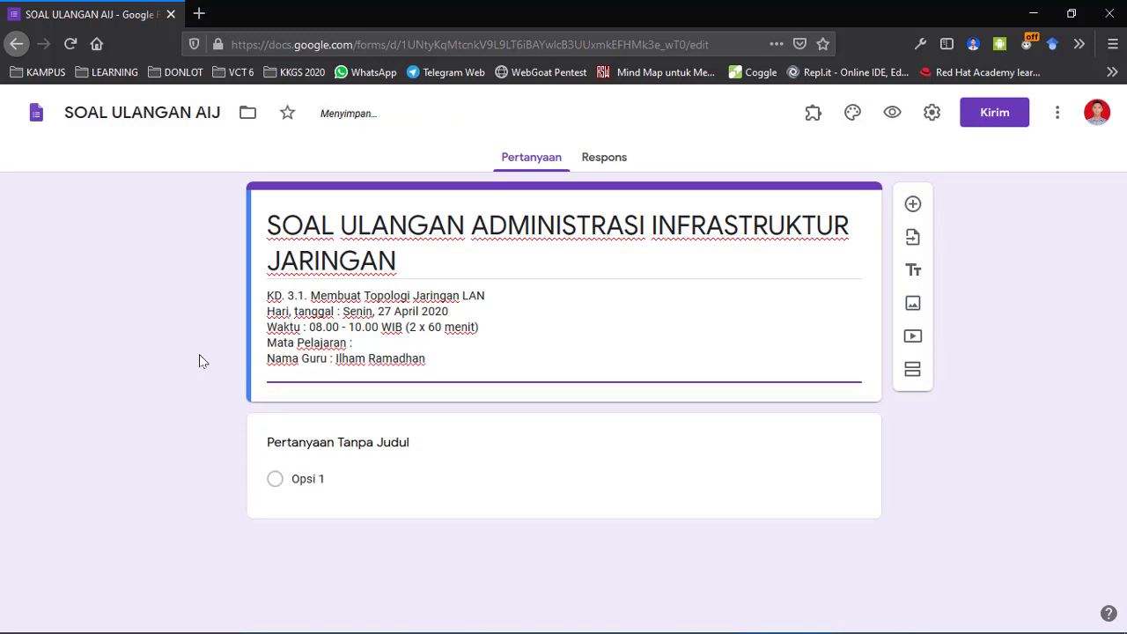
type("Kelas : XI TKJ")
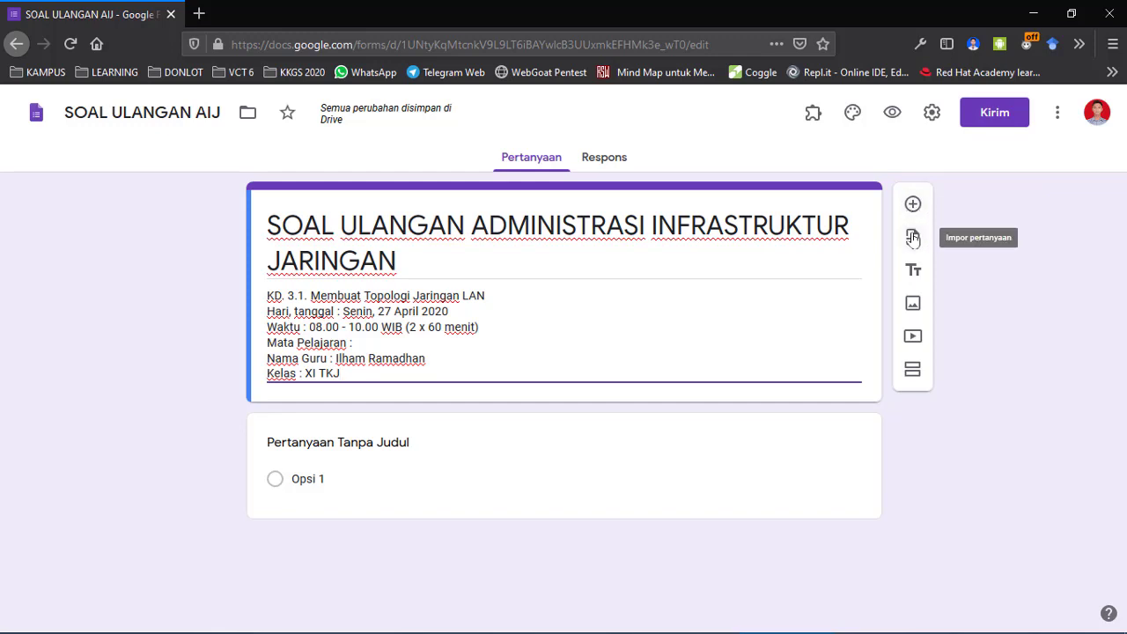
left_click(913, 239)
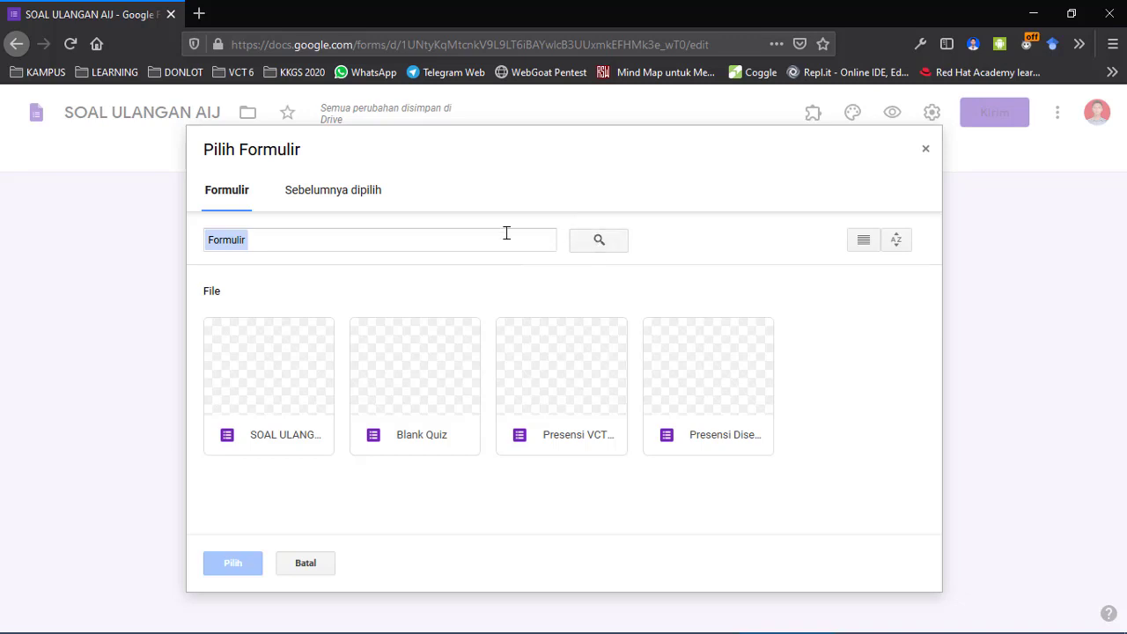
left_click(476, 242)
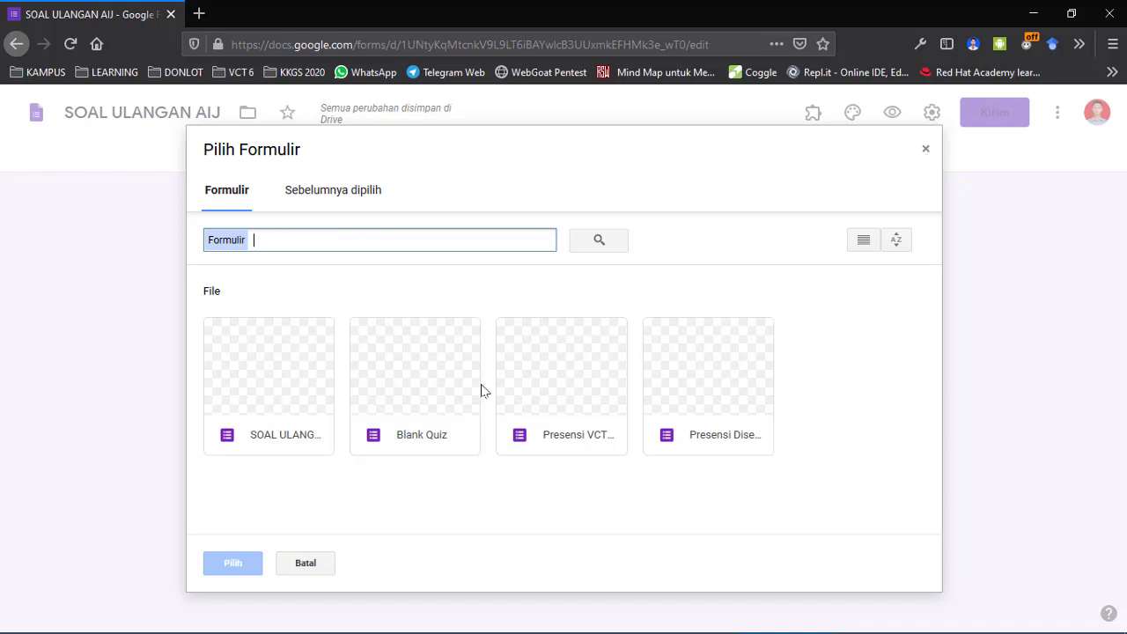
left_click(926, 149)
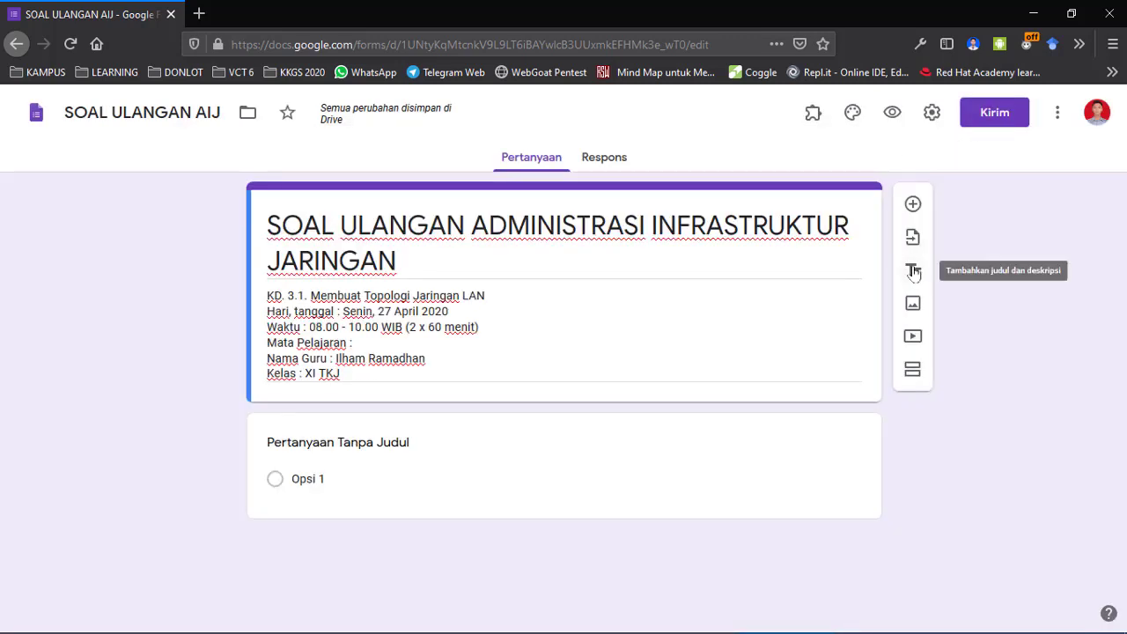
Add then delete an extra untitled title section, and open the Sisipkan gambar dialog.
left_click(914, 272)
scroll(587, 395, "down", 1)
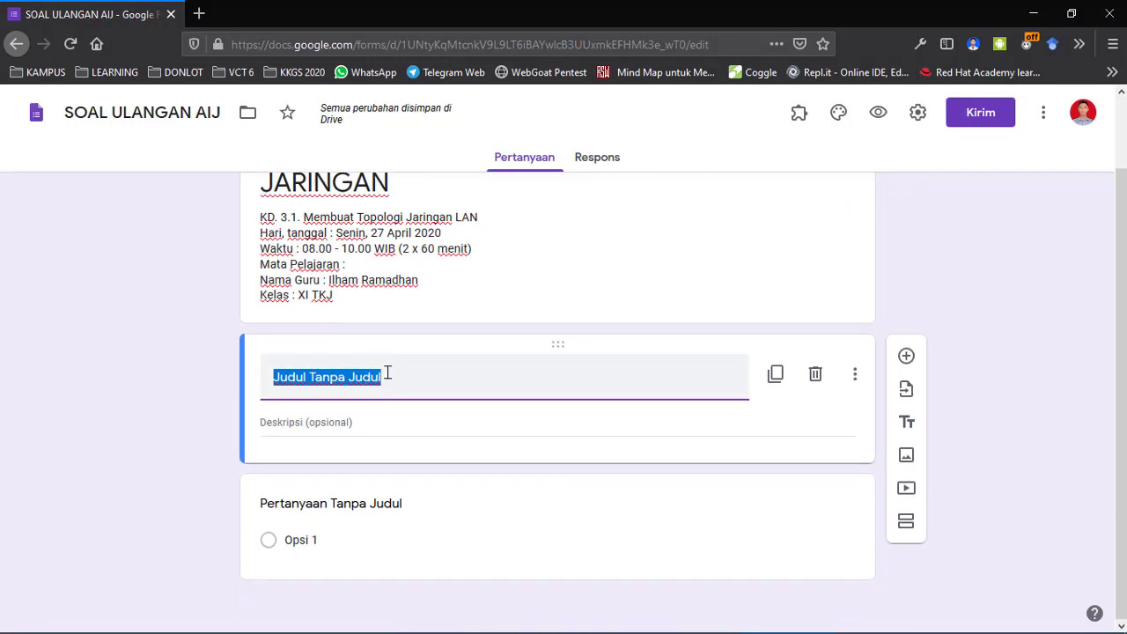
scroll(388, 373, "up", 1)
scroll(388, 372, "down", 1)
scroll(388, 373, "up", 1)
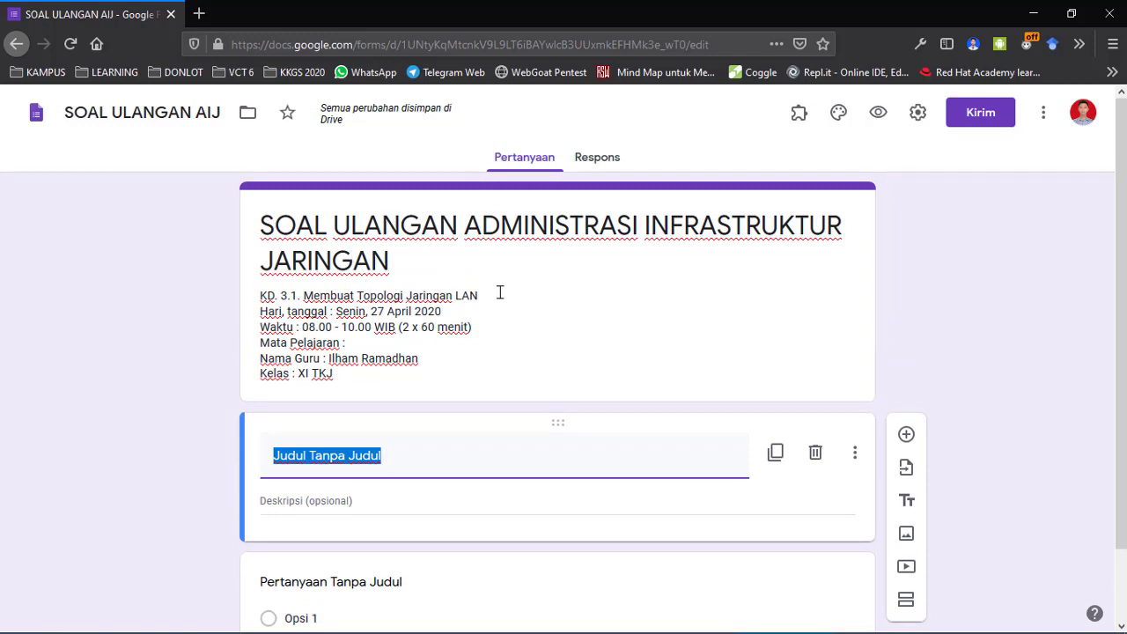
scroll(499, 292, "down", 1)
left_click(817, 376)
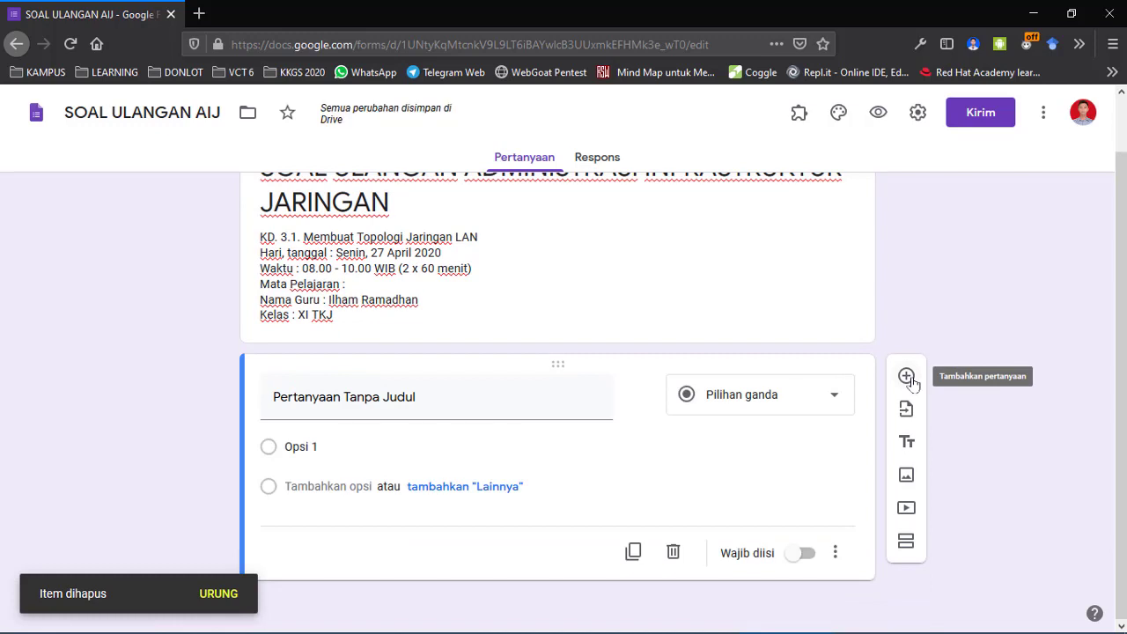
left_click(907, 476)
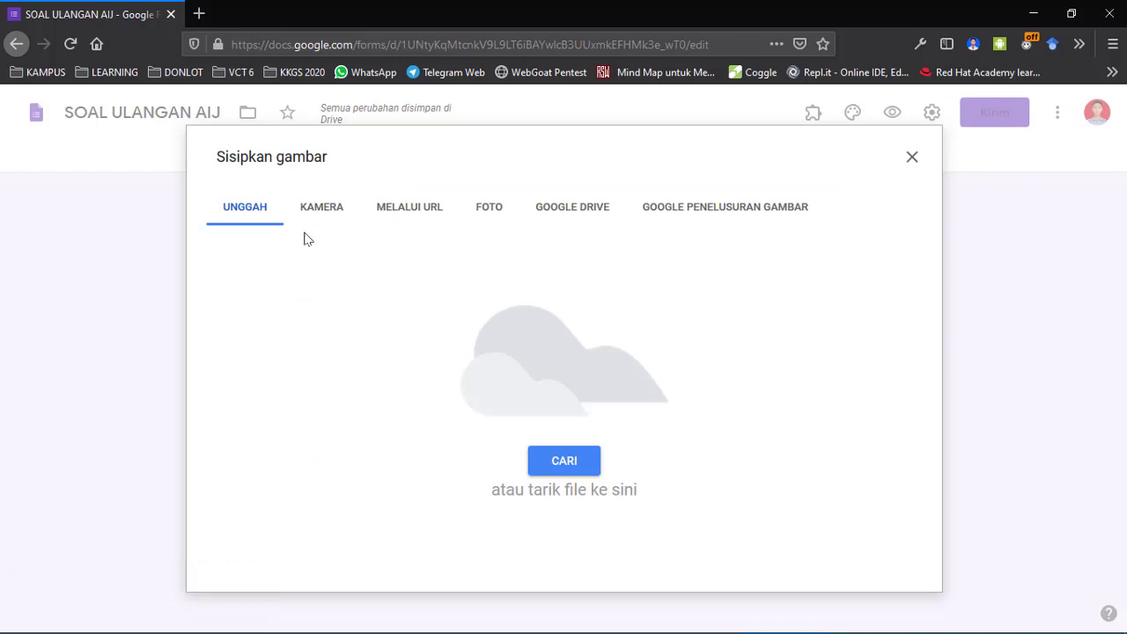
Try each Sisipkan gambar tab: camera, upload, URL, Photos, Drive and Google Images.
left_click(325, 212)
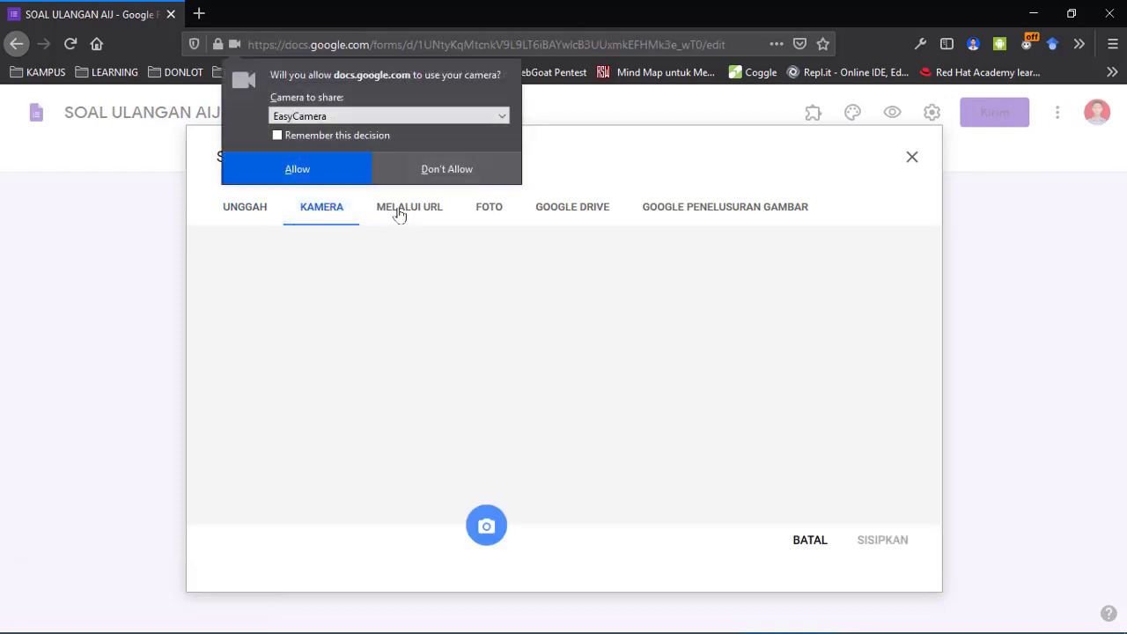
left_click(241, 215)
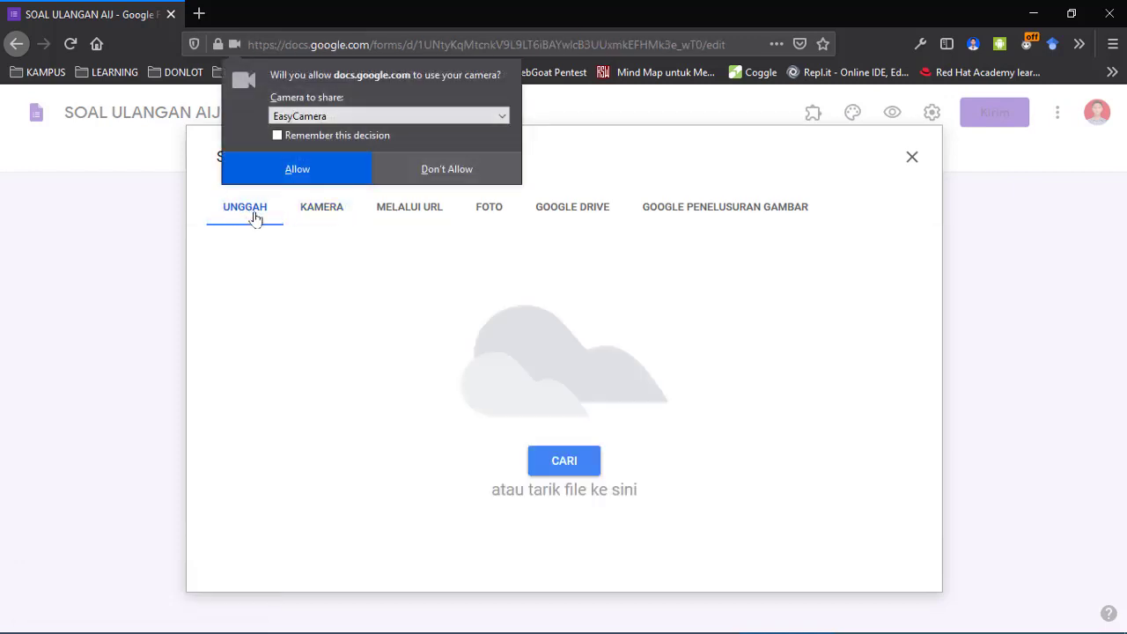
left_click(322, 211)
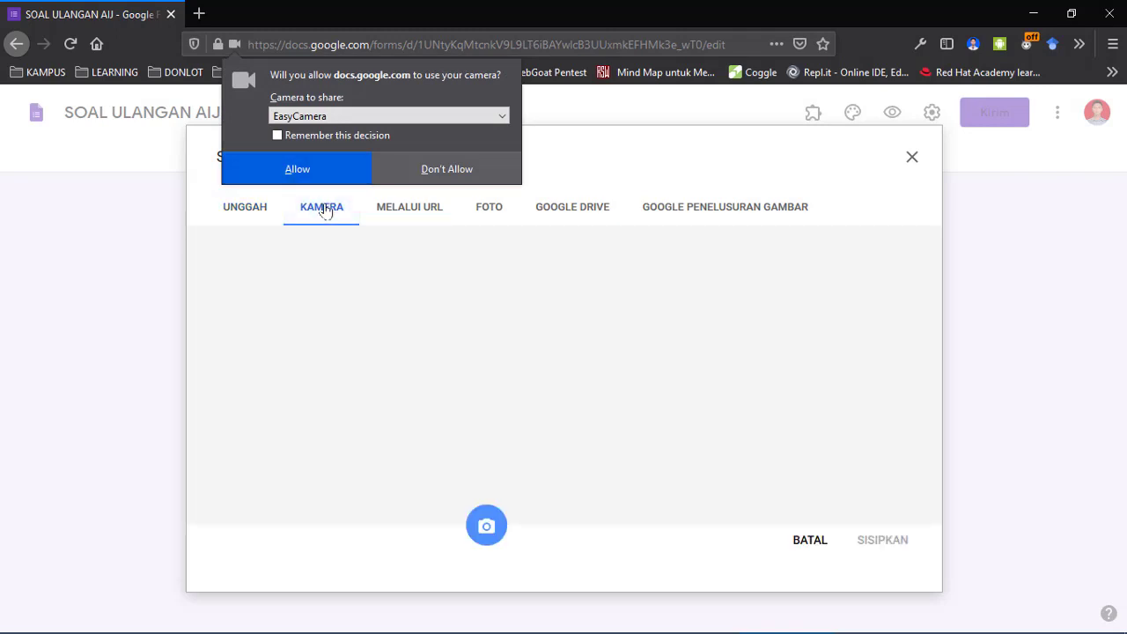
left_click(393, 217)
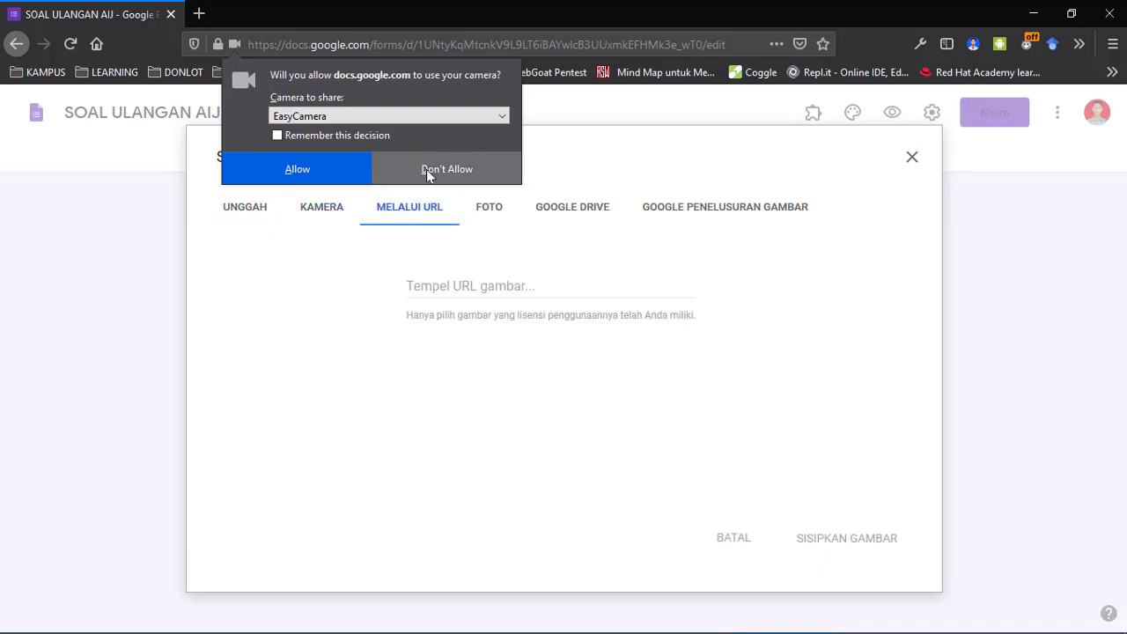
left_click(471, 205)
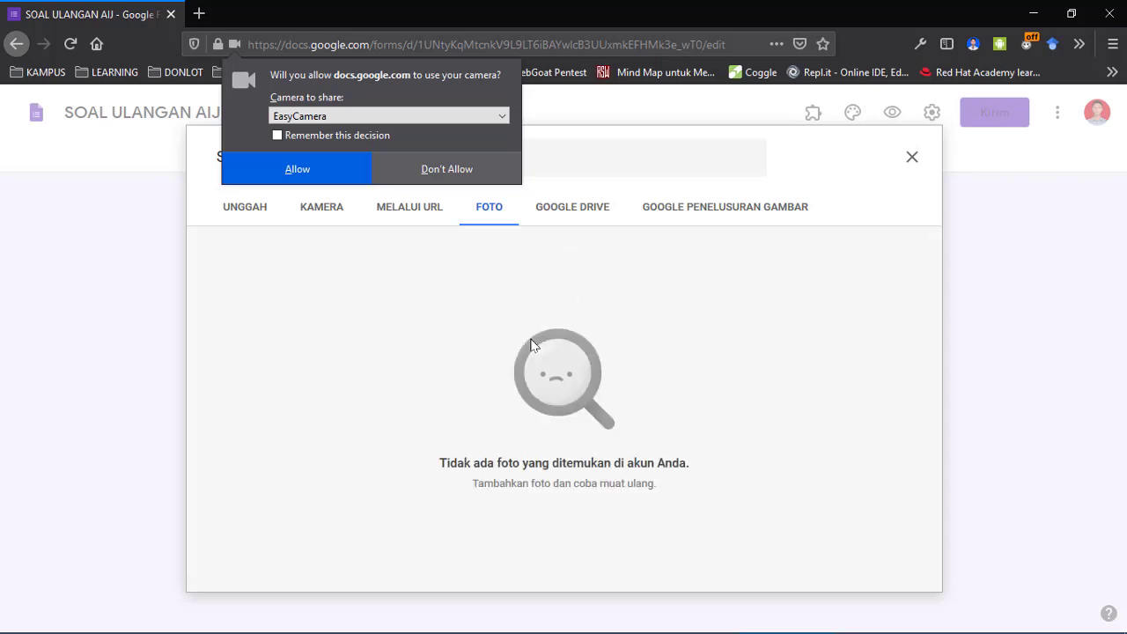
left_click(577, 210)
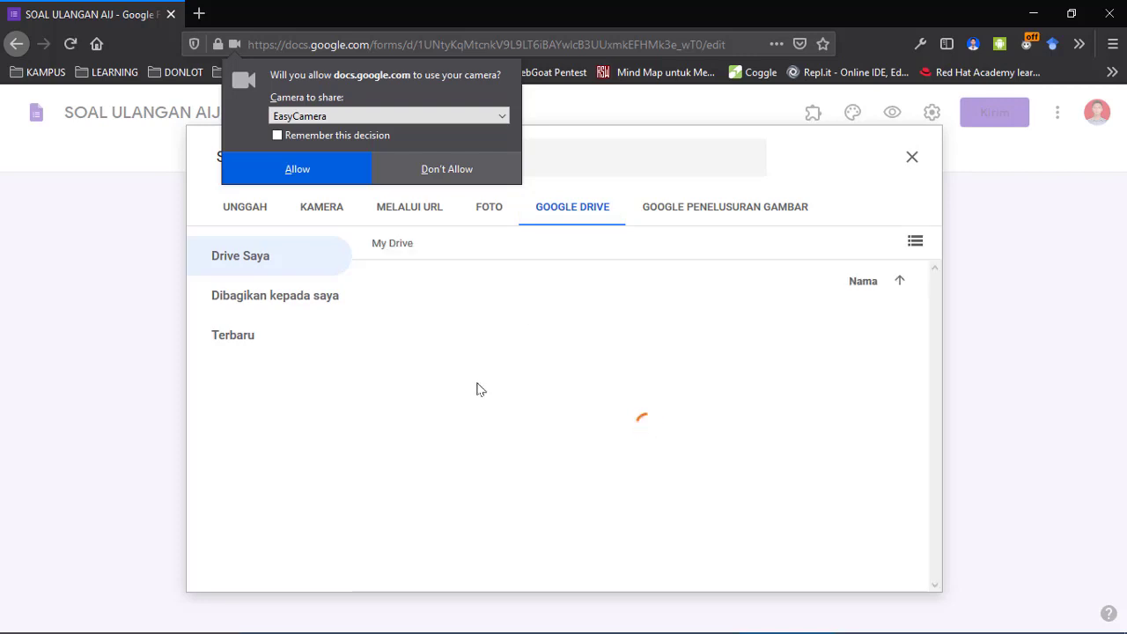
left_click(728, 210)
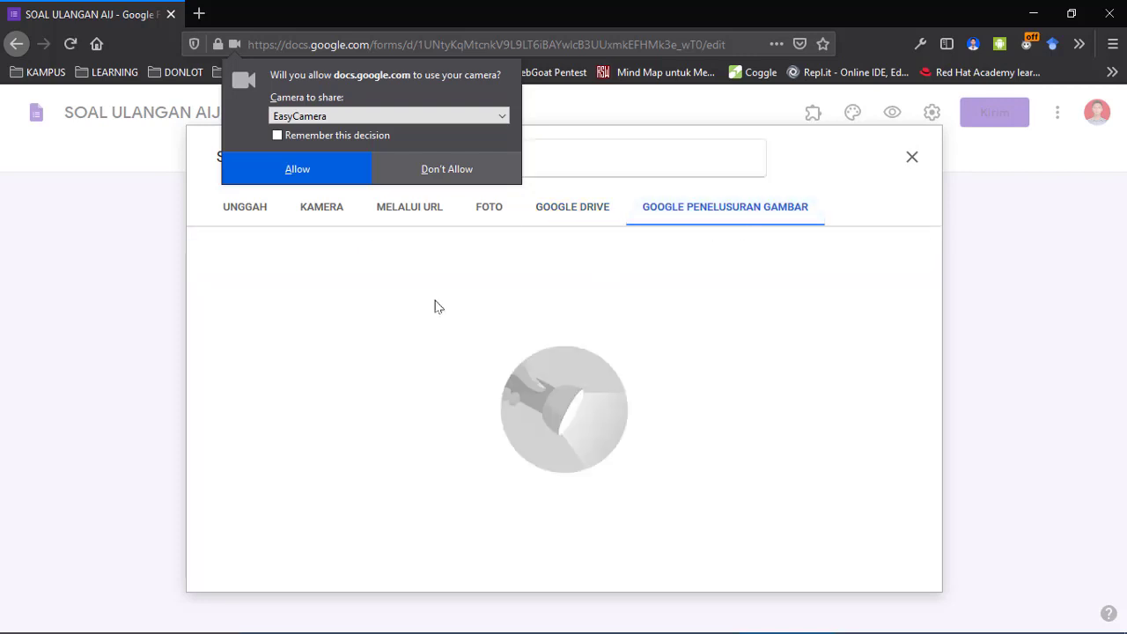
Allow camera access, then revoke the site's camera permission in the site info panel.
left_click(323, 169)
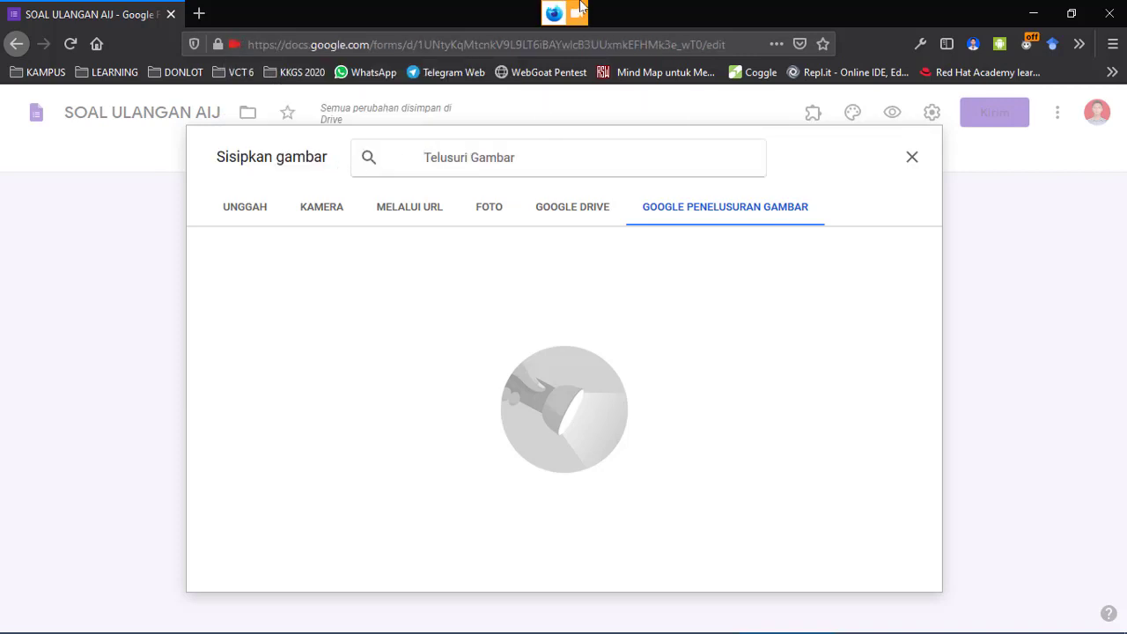
left_click(578, 15)
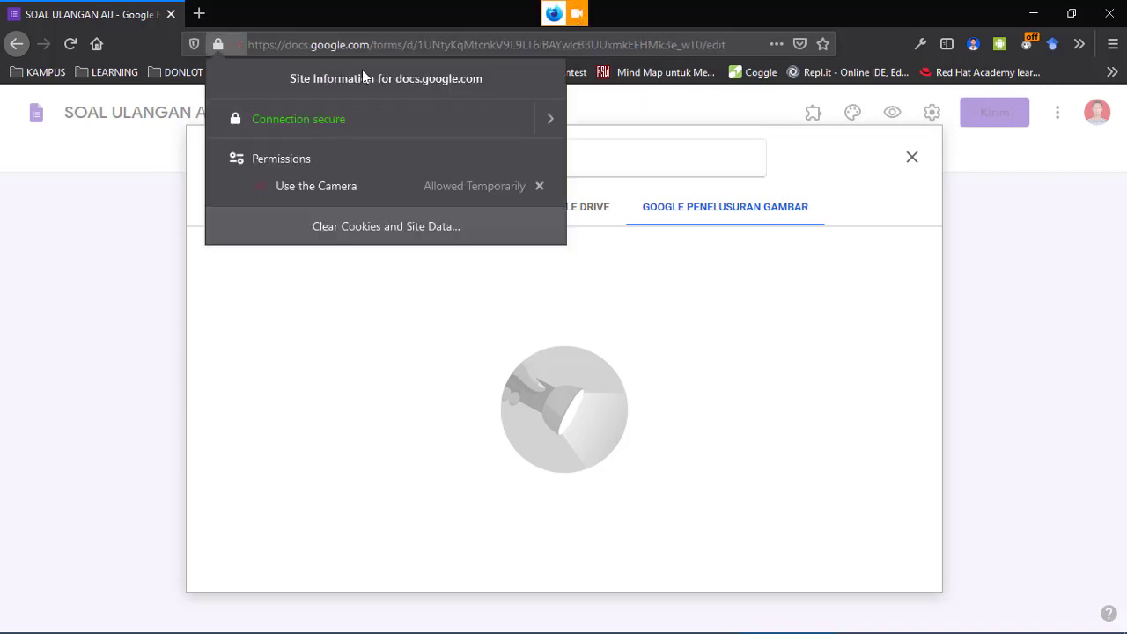
left_click(541, 187)
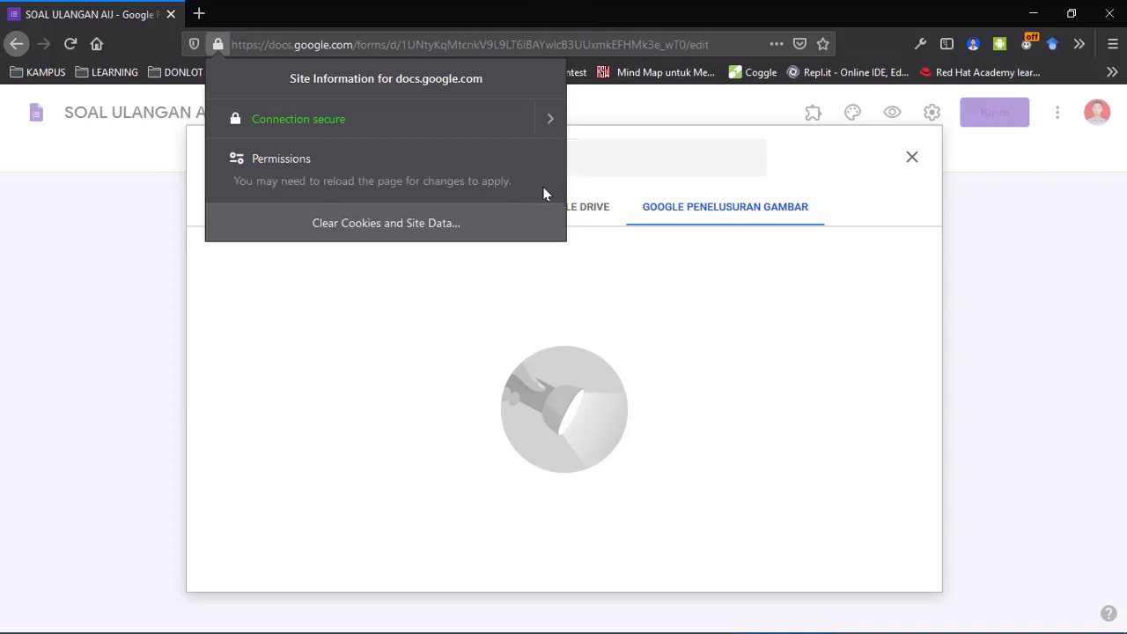
left_click(604, 171)
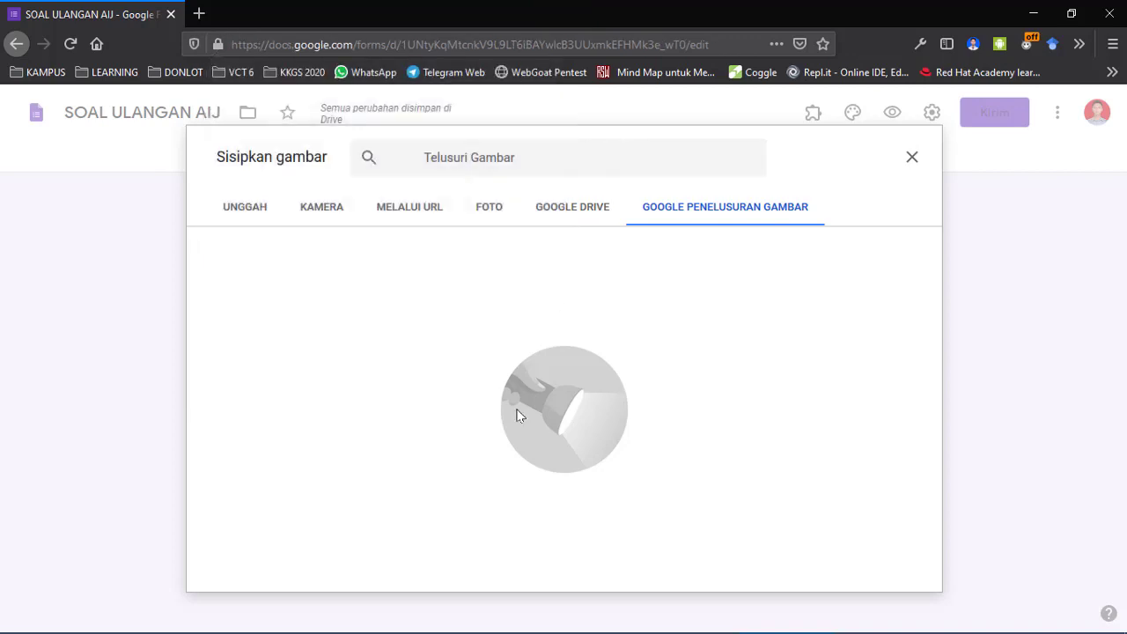
Search images for 'Komputer', then close the dialog without inserting a picture.
left_click(526, 150)
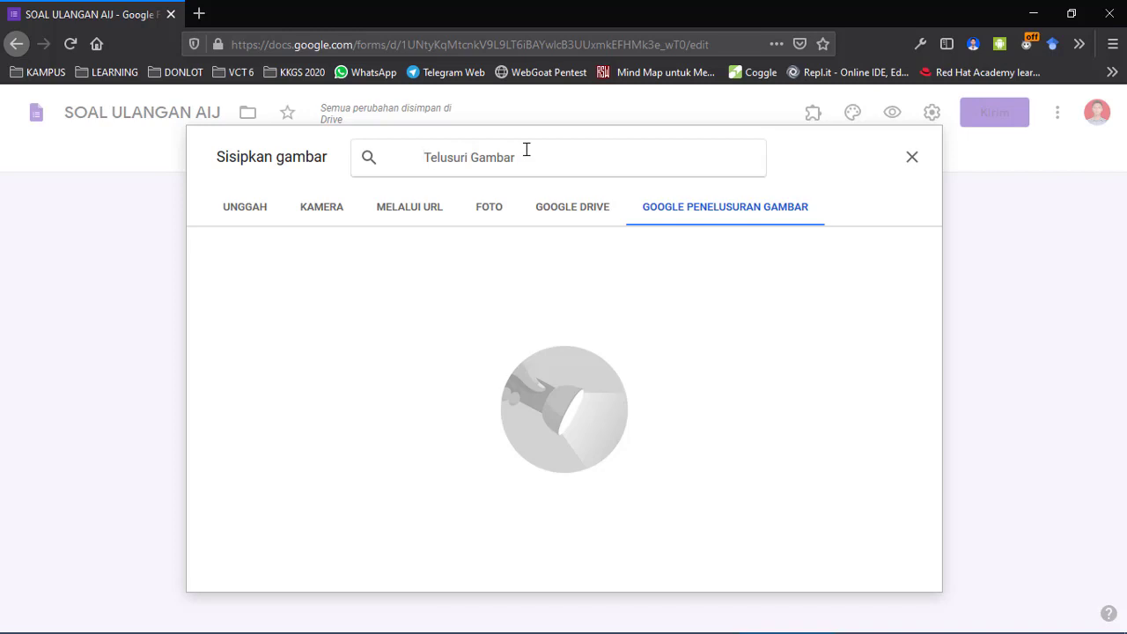
type("Komputer")
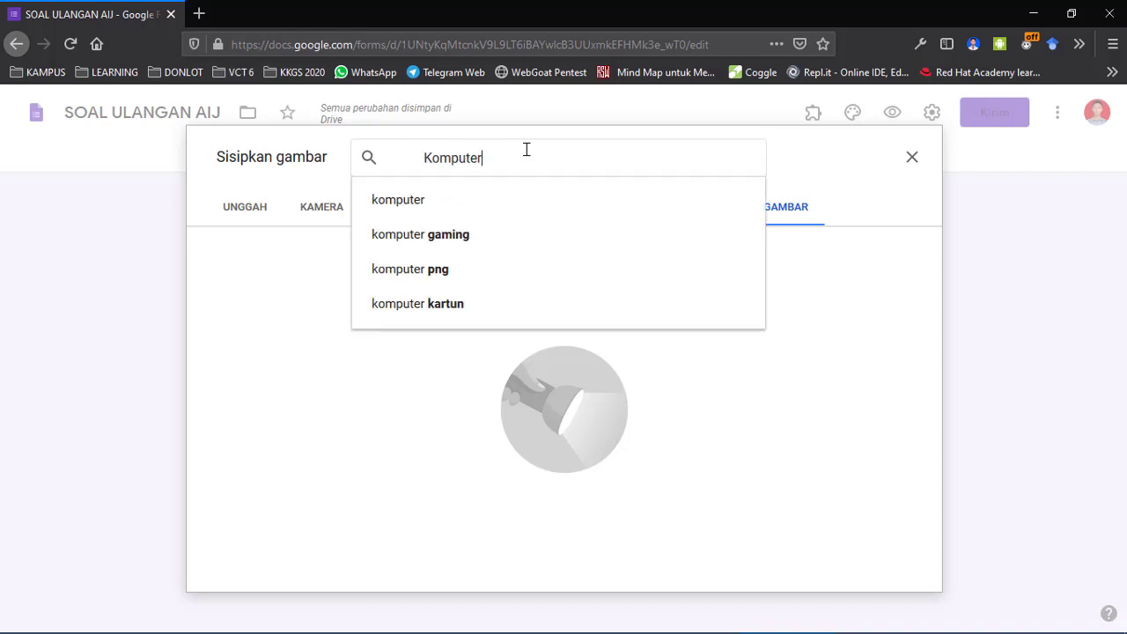
key("Return")
scroll(564, 387, "down", 2)
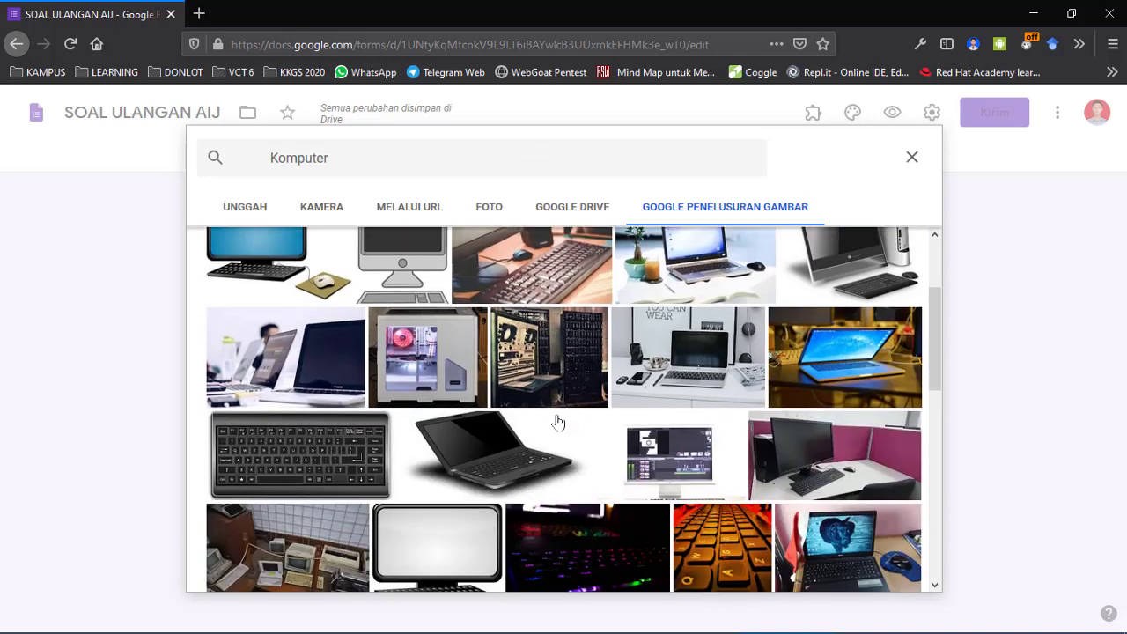
scroll(556, 420, "up", 2)
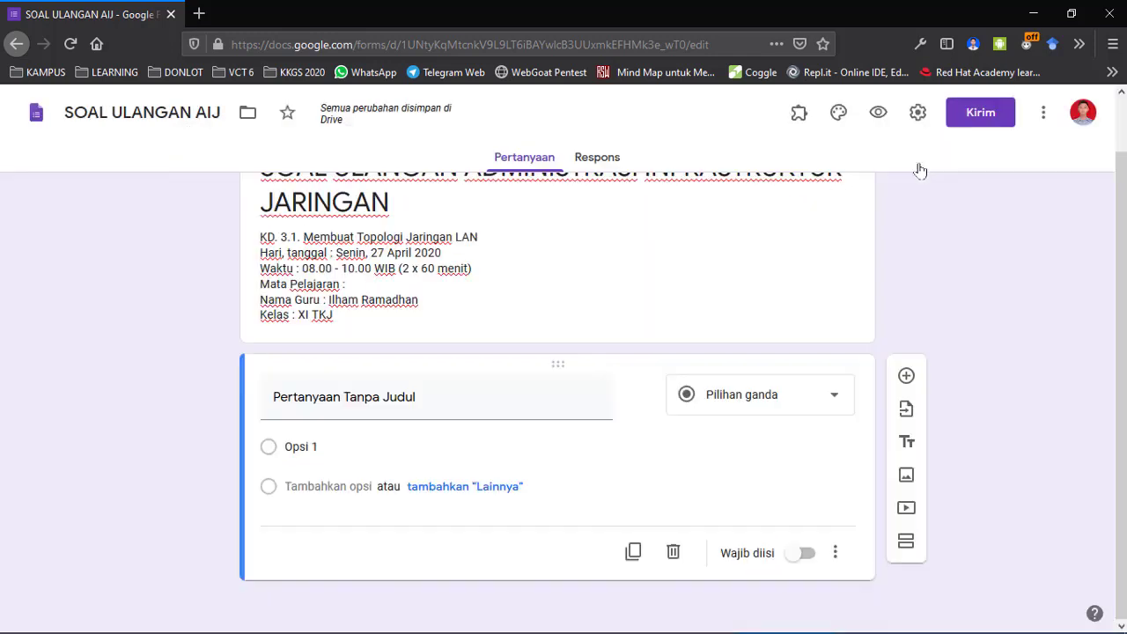
left_click(913, 164)
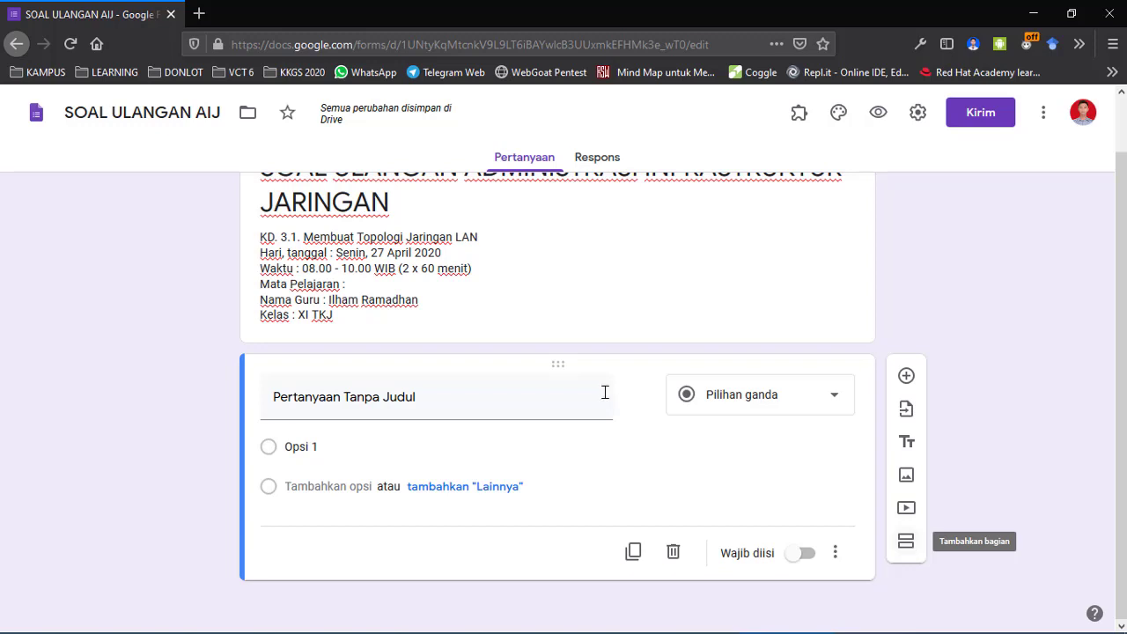
Title the first question 'Nama' and start a new short-answer question below it titled 'N'.
left_click(439, 405)
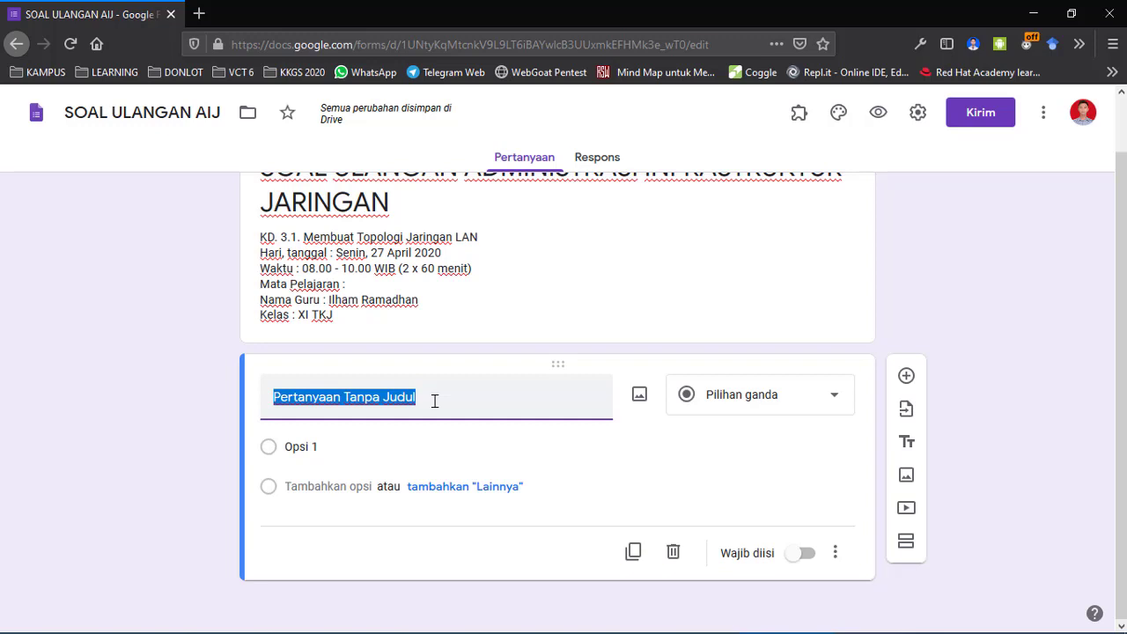
type("Nama")
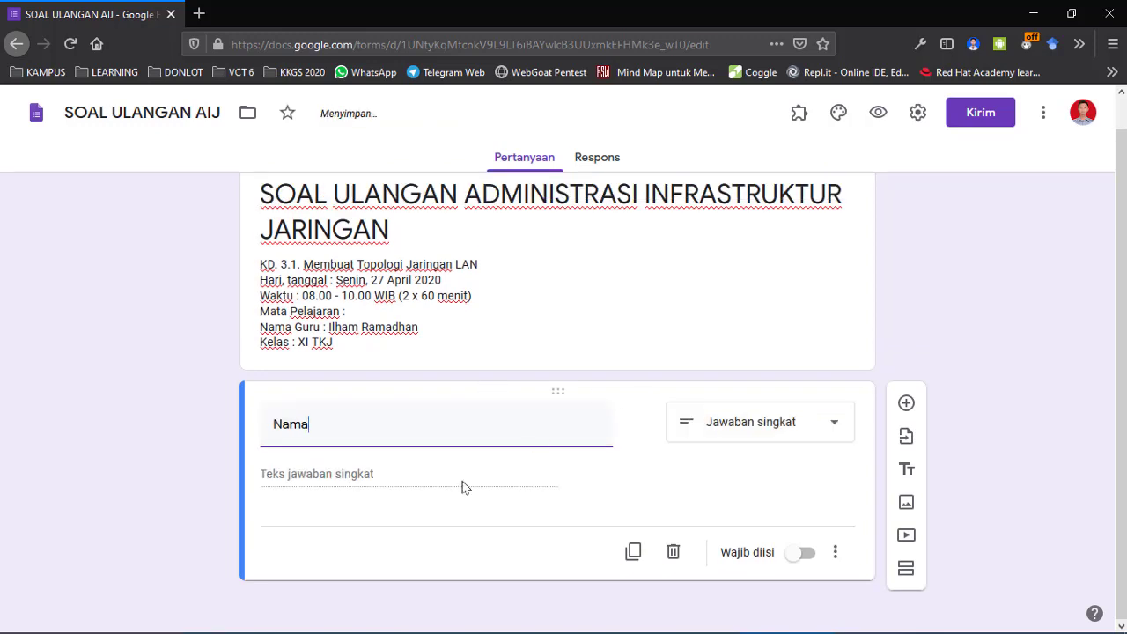
left_click(907, 404)
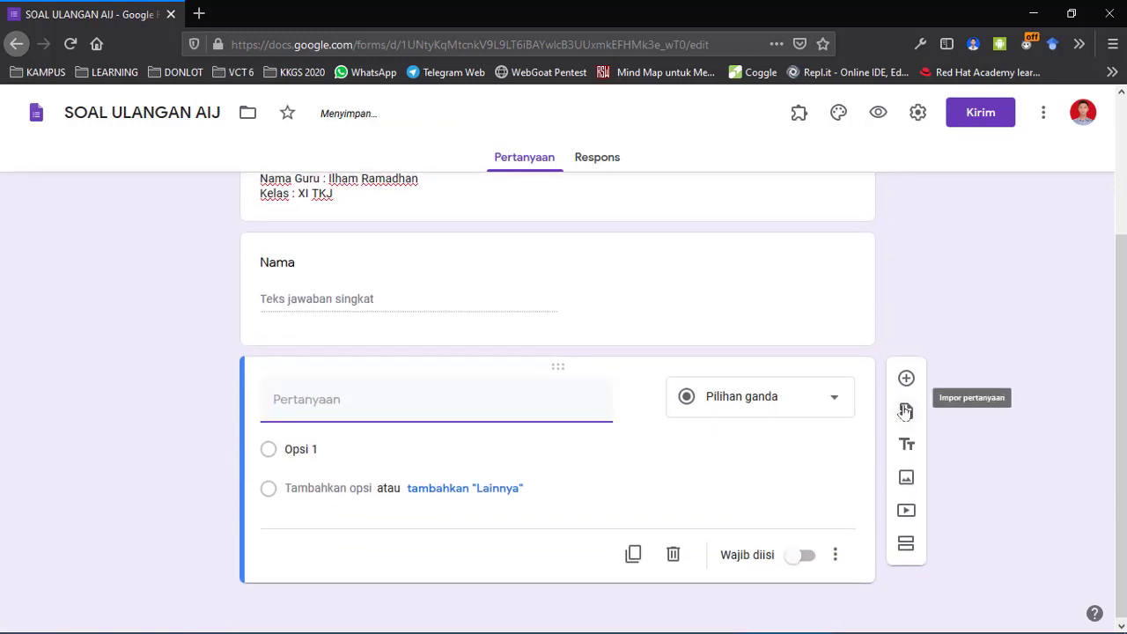
type("NIS")
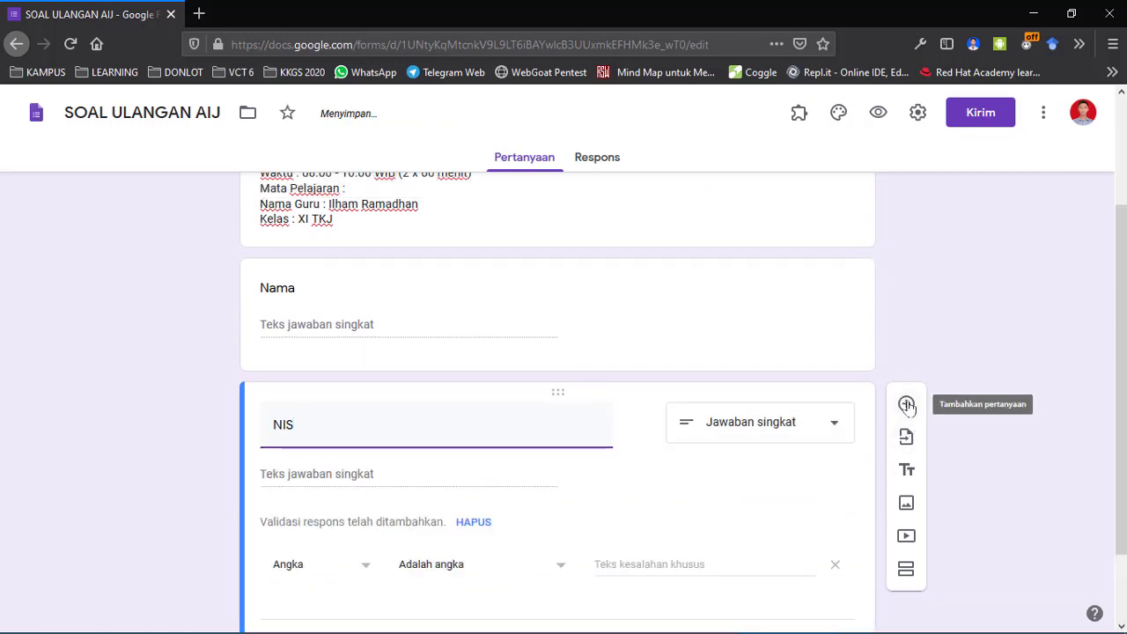
left_click(803, 422)
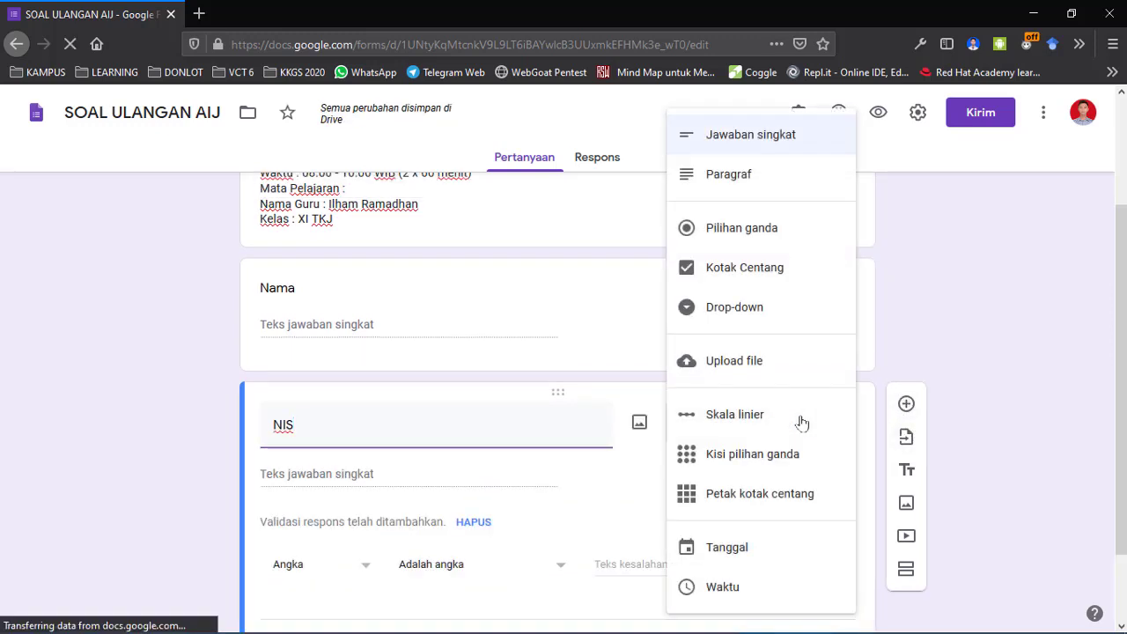
left_click(171, 525)
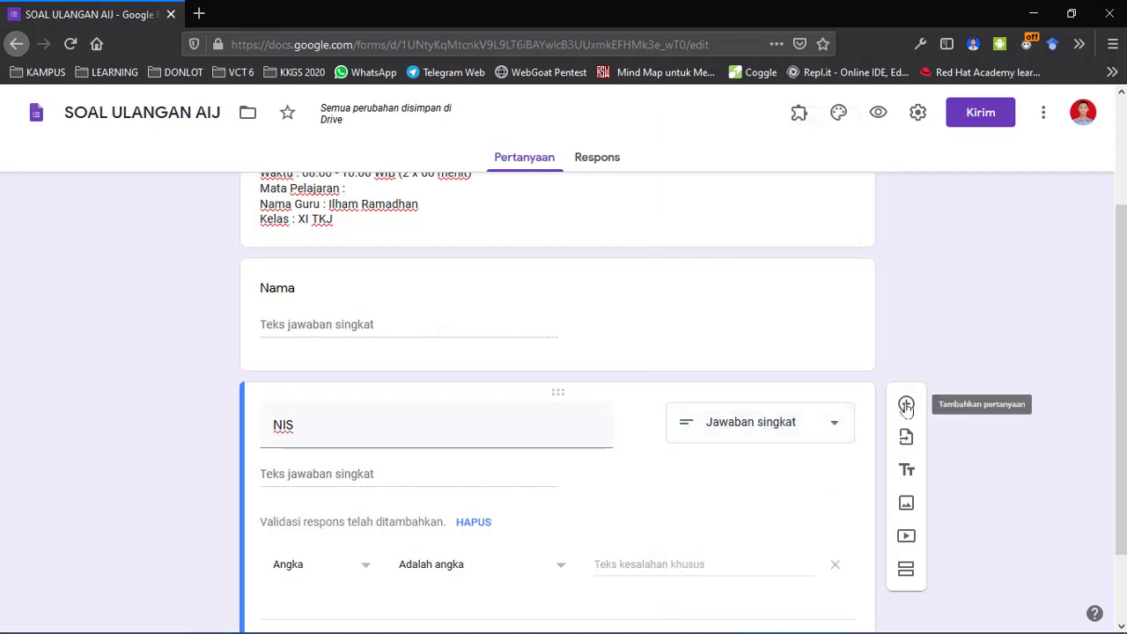
On the Nama question, open and close the Sisipkan gambar window, then show its question-type list.
left_click(747, 273)
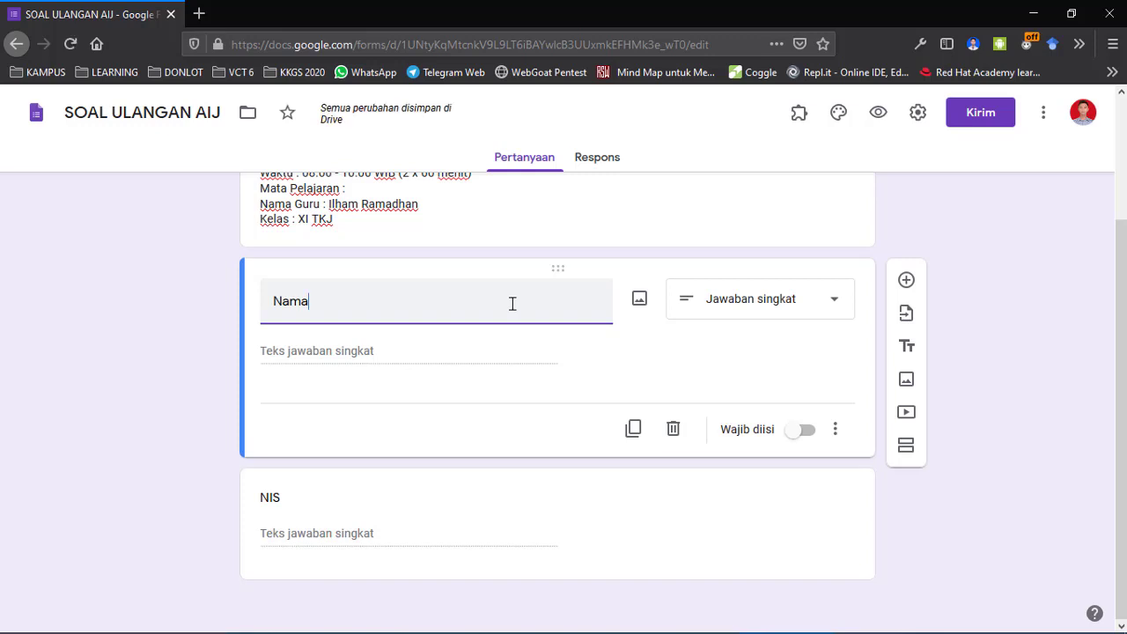
left_click(640, 302)
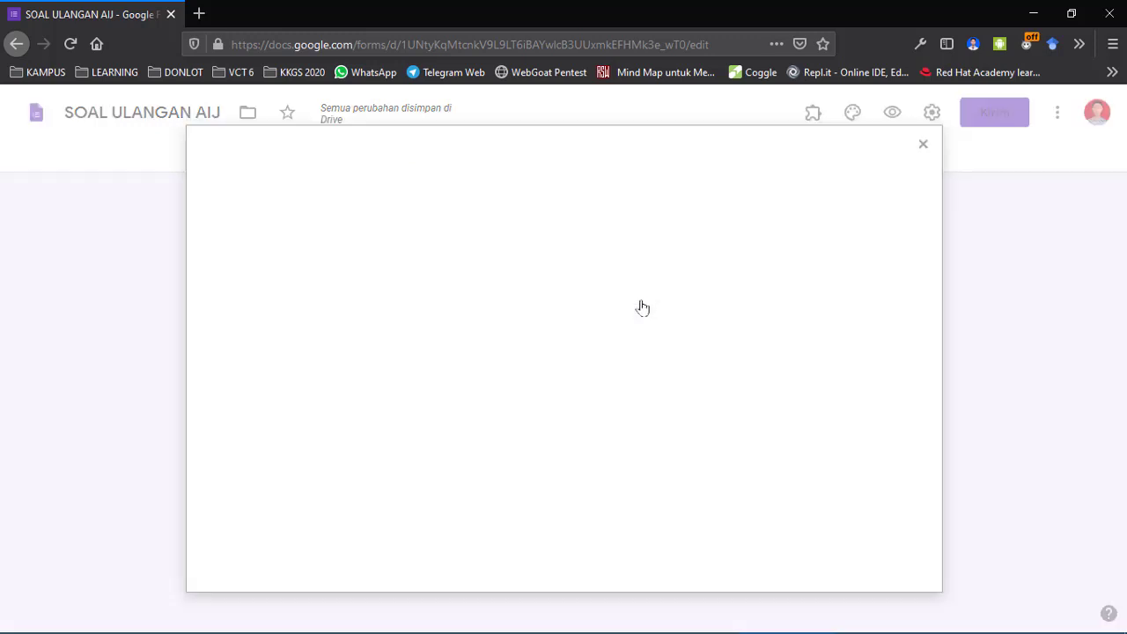
left_click(913, 156)
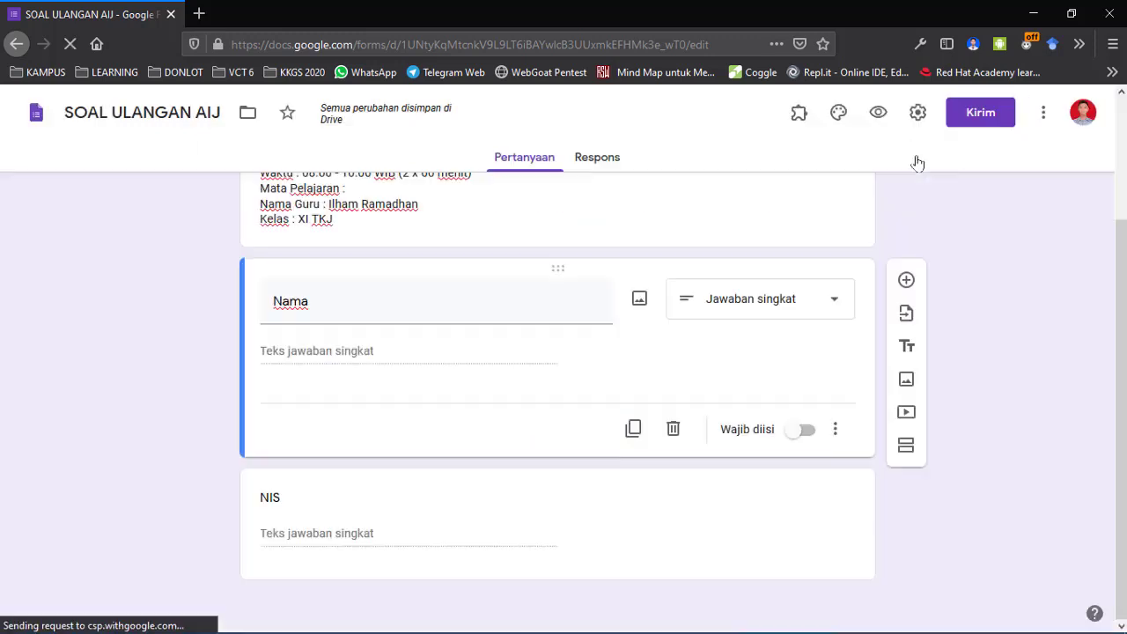
left_click(834, 305)
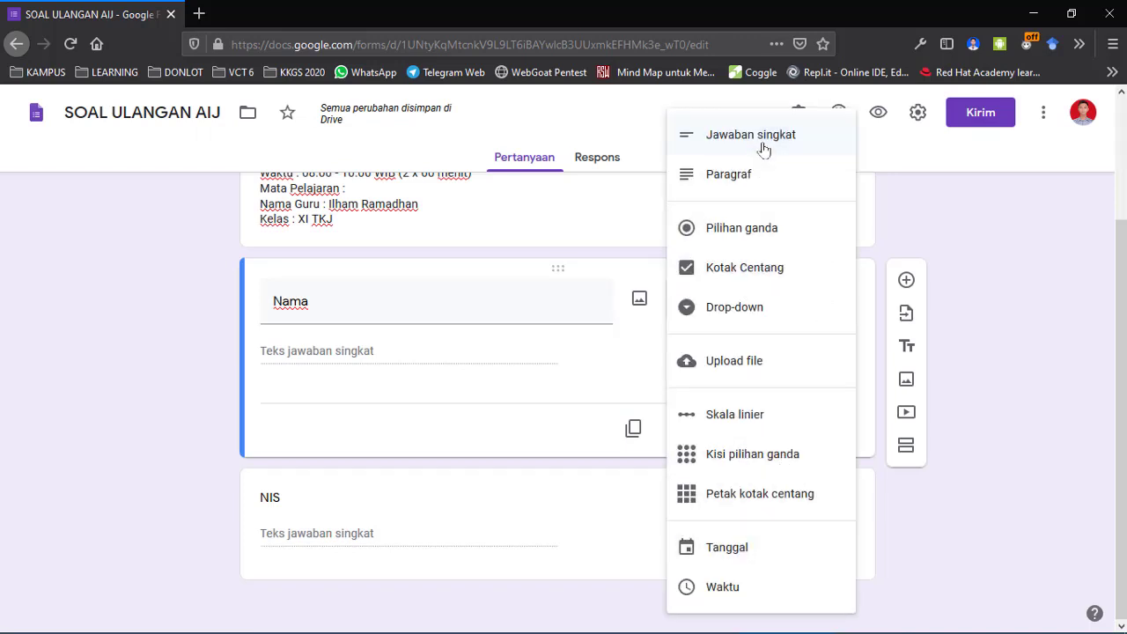
Close and reopen Nama's question-type list, then select and deselect its title, keeping Jawaban singkat.
left_click(398, 353)
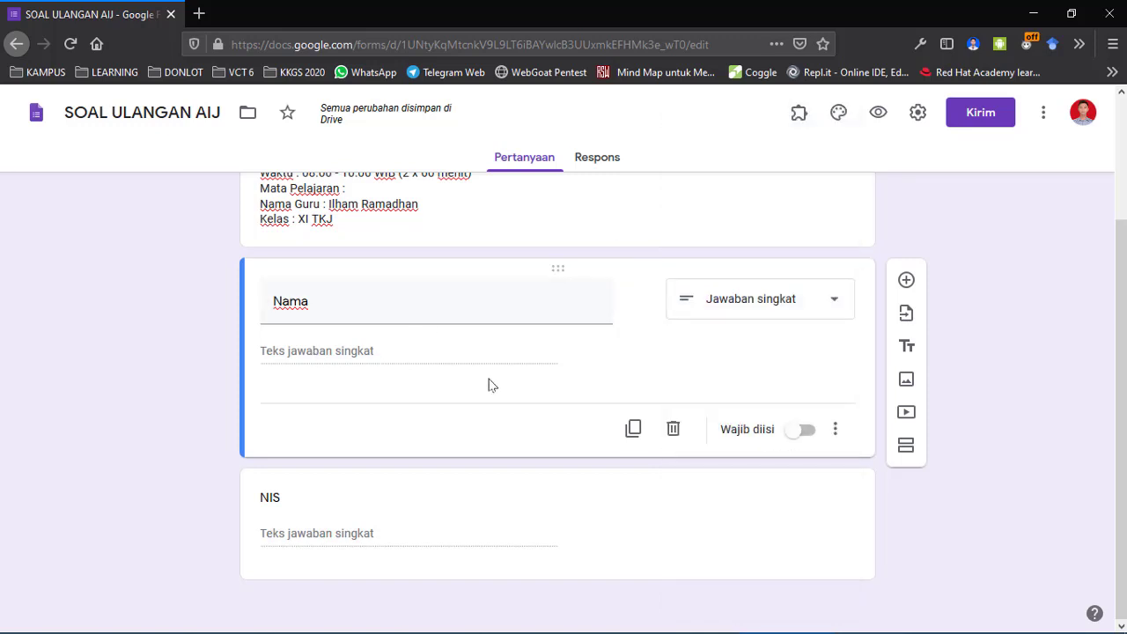
left_click(779, 306)
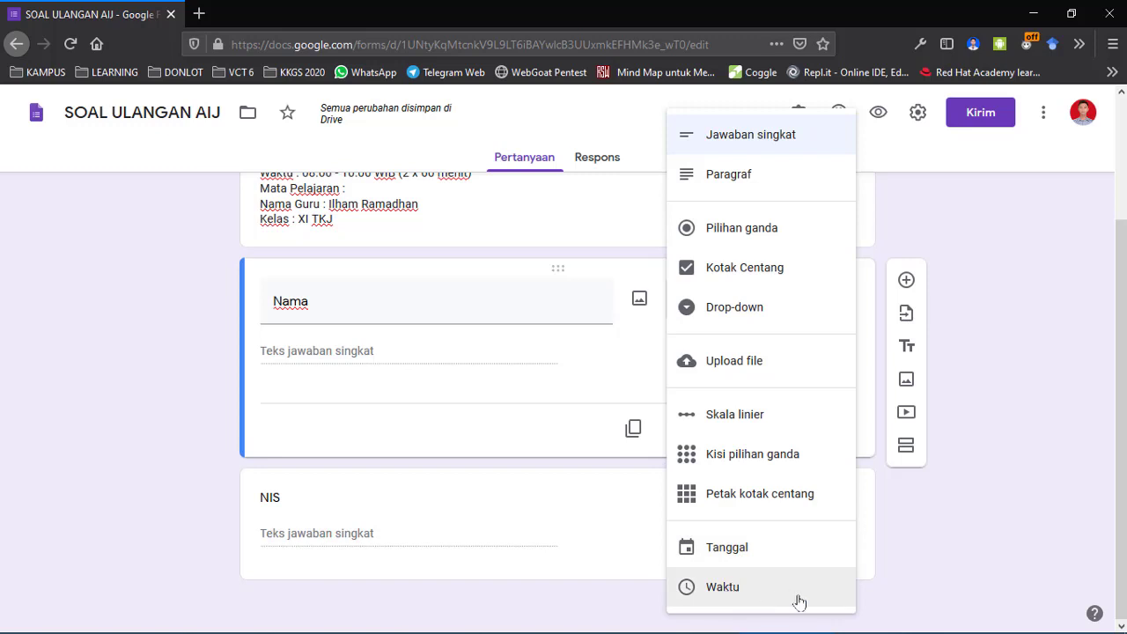
double_click(397, 314)
left_click(574, 420)
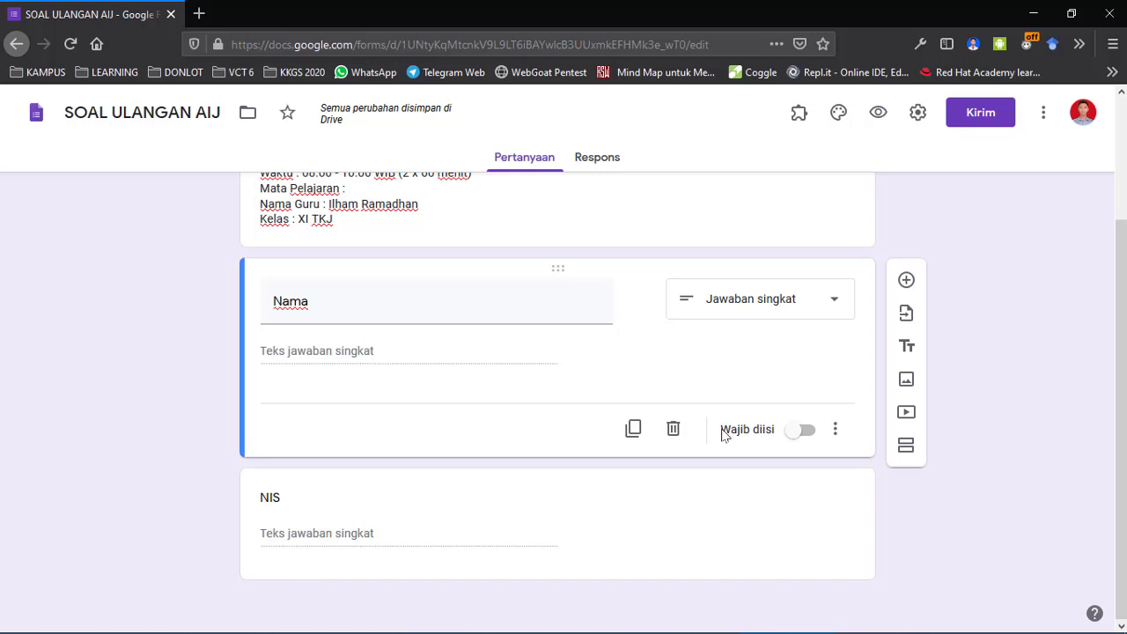
Turn on Wajib diisi for Nama, then move between the NIS and Nama question cards.
left_click(792, 434)
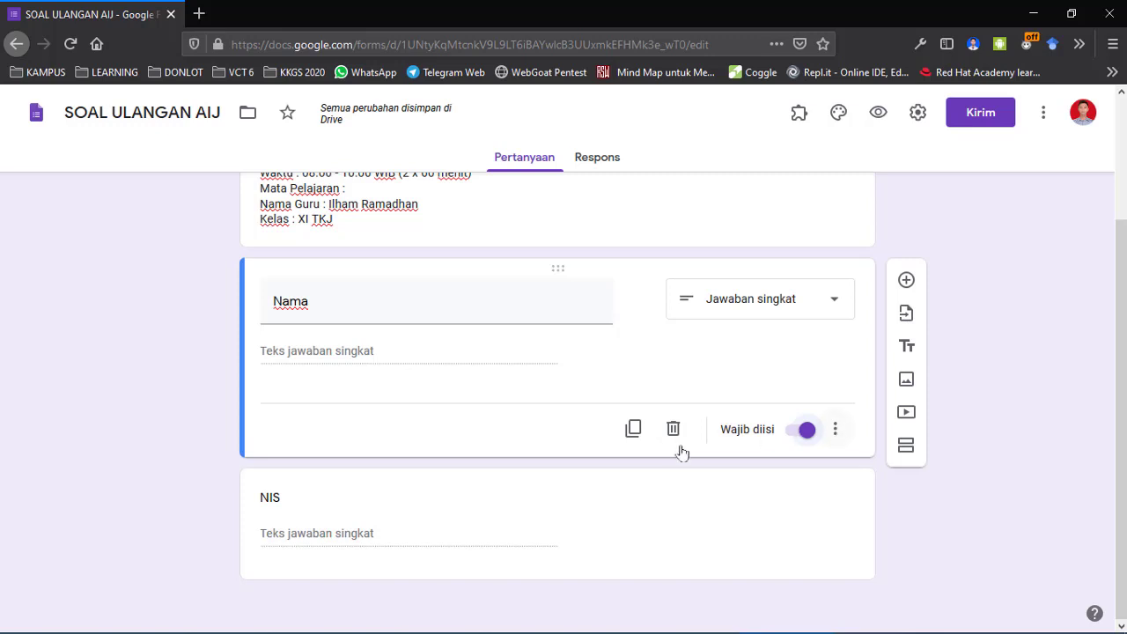
left_click(563, 526)
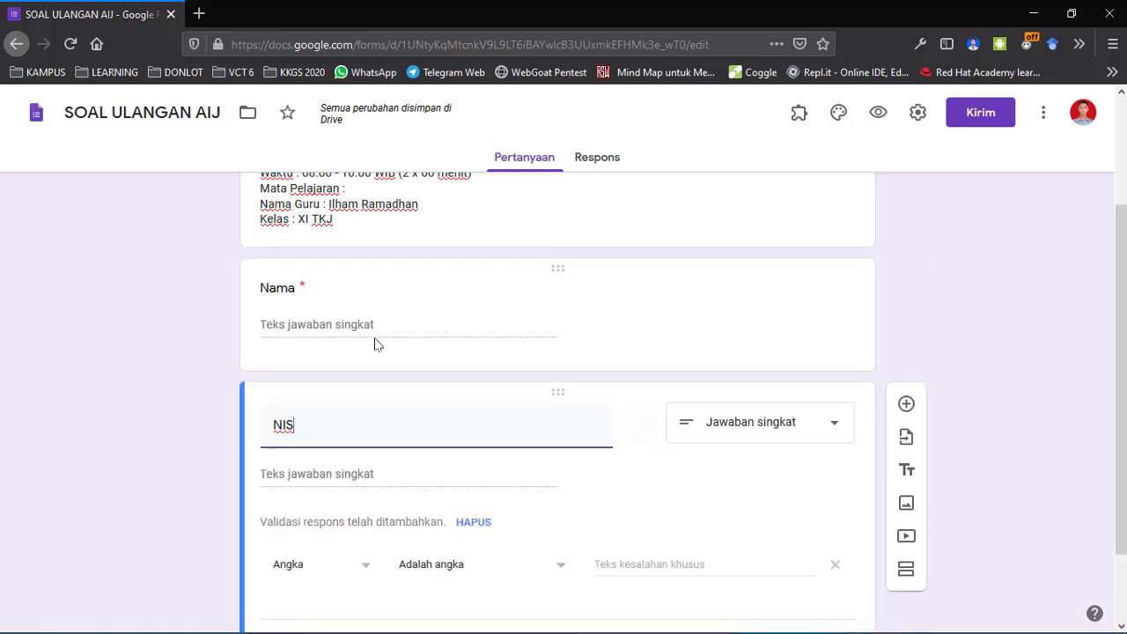
left_click(302, 288)
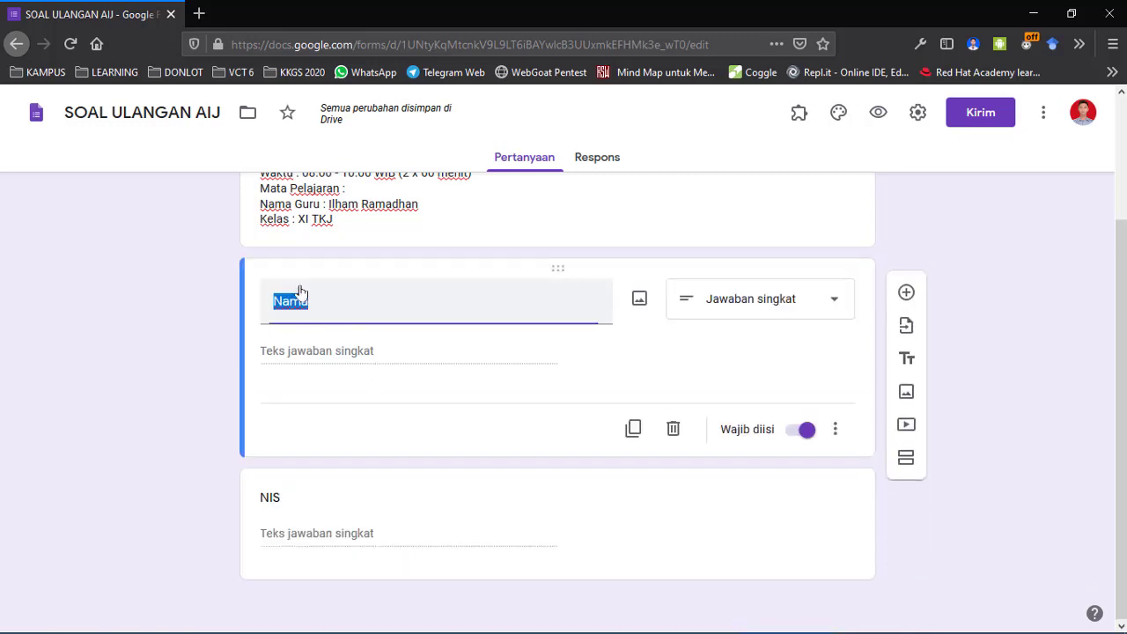
left_click(360, 500)
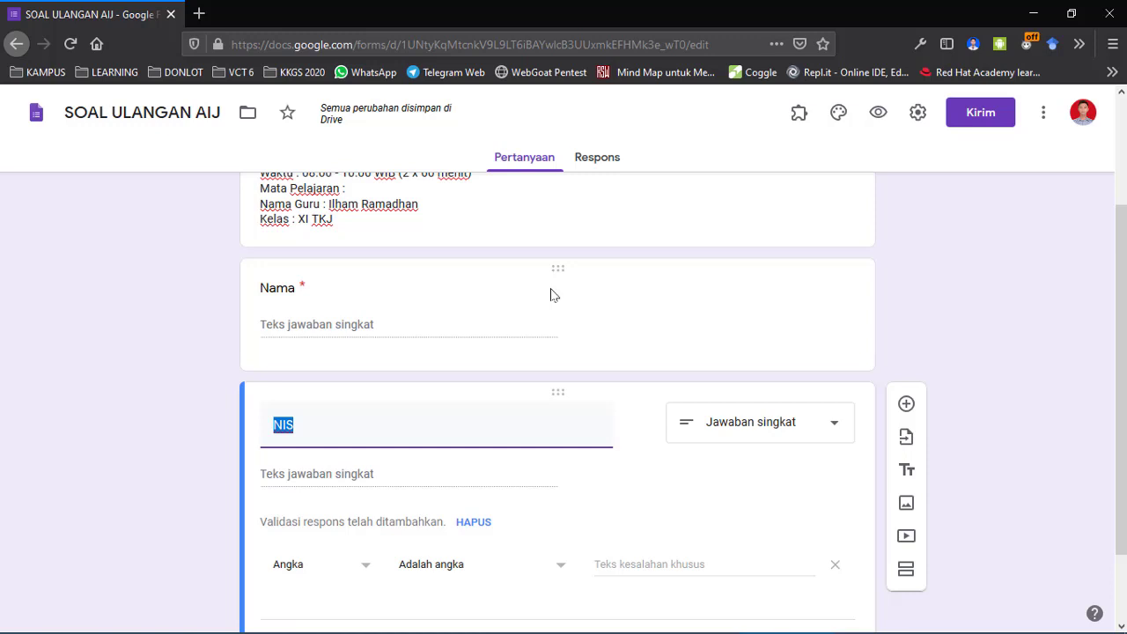
left_click(569, 299)
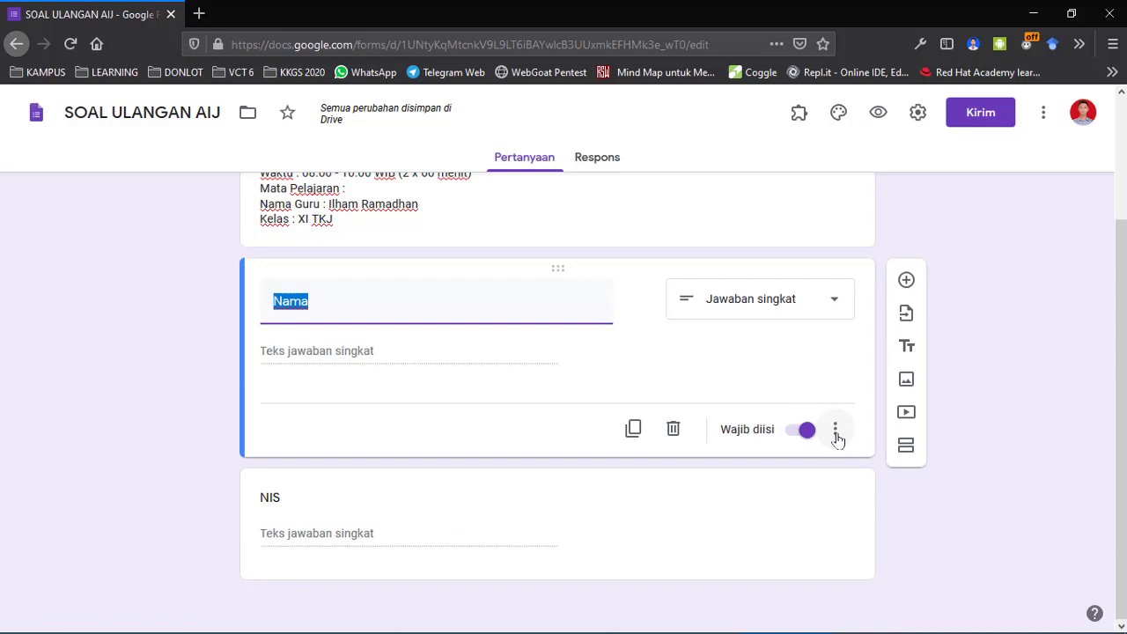
key("super+plus")
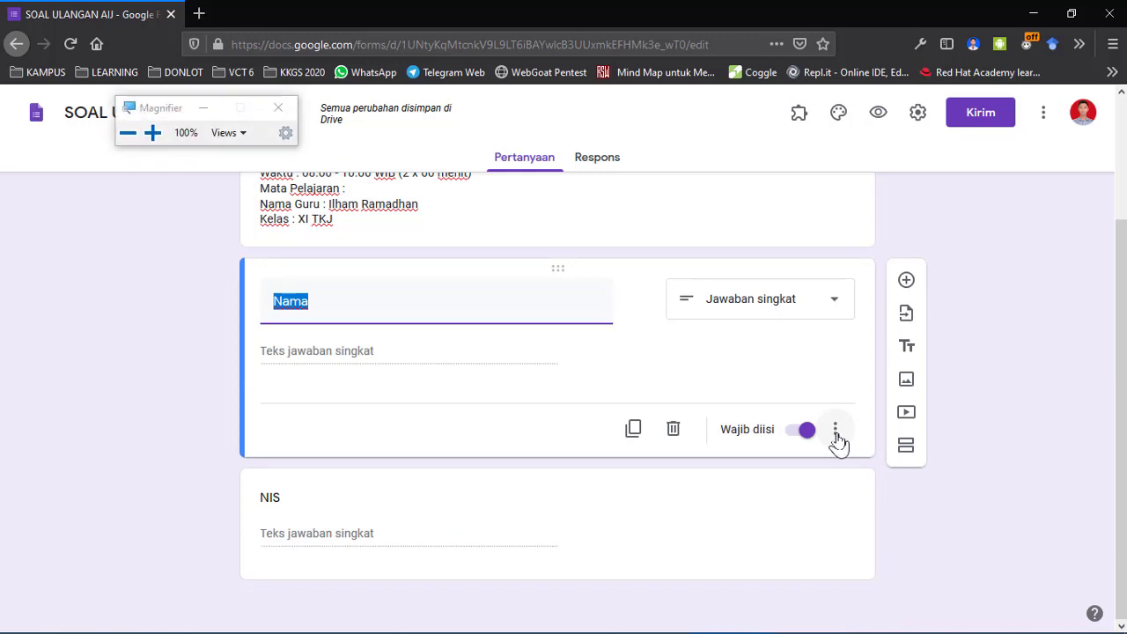
key("super+plus")
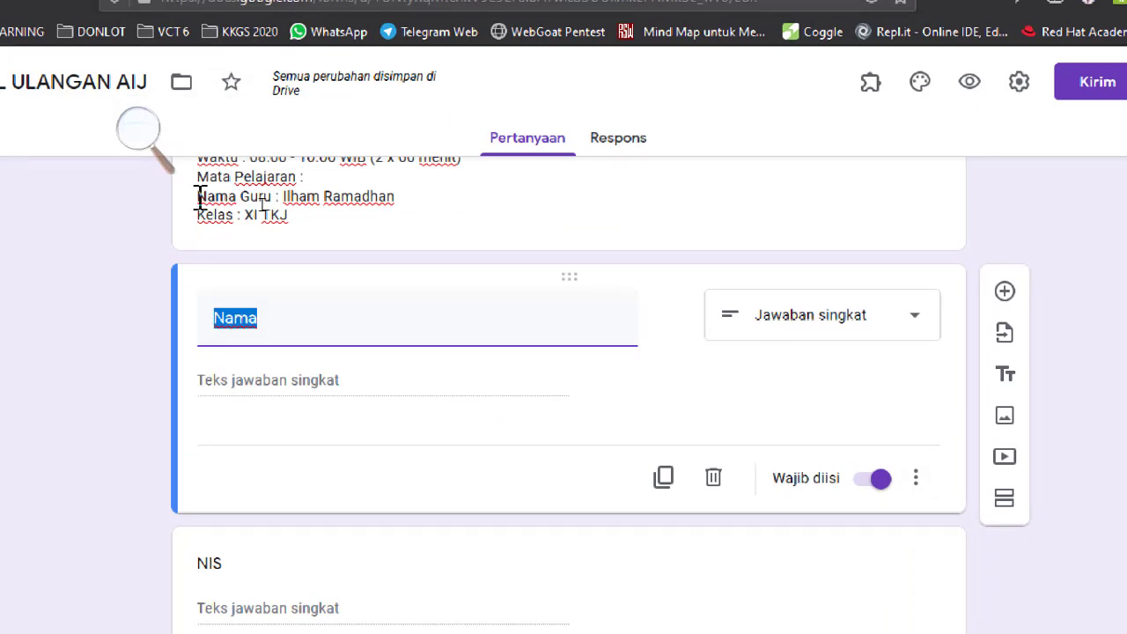
left_click(137, 126)
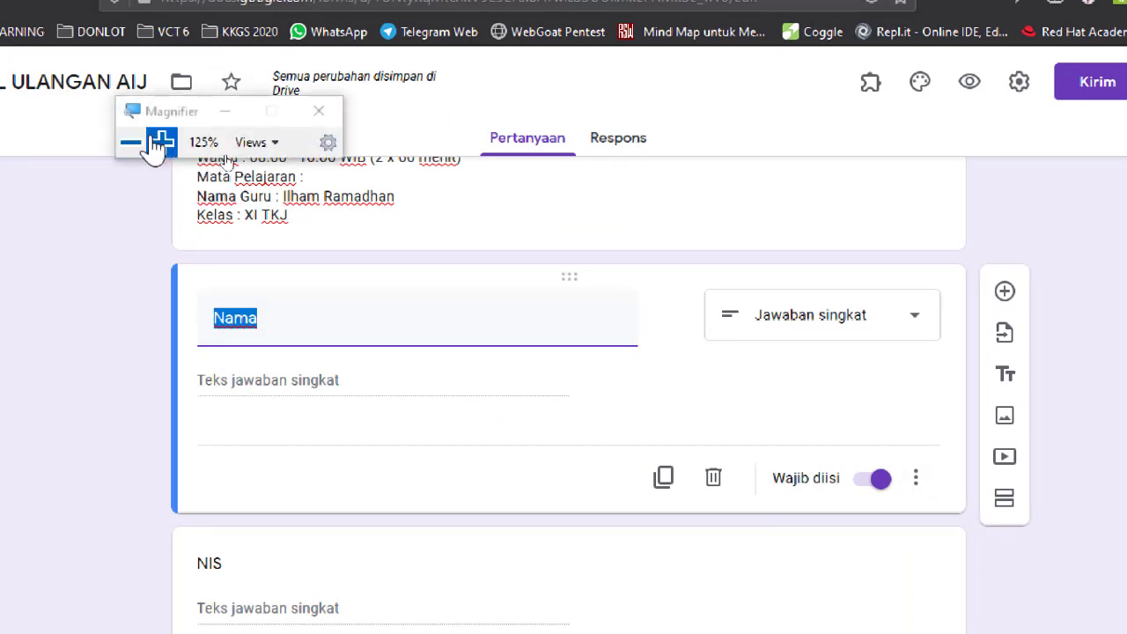
left_click(226, 113)
left_click(916, 480)
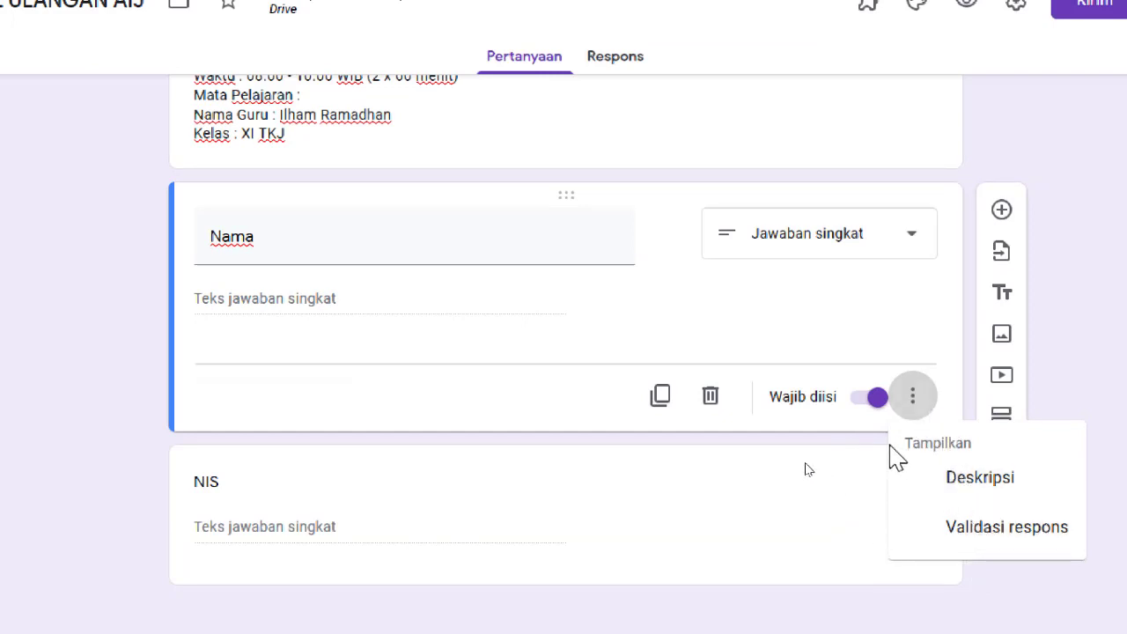
left_click(870, 446)
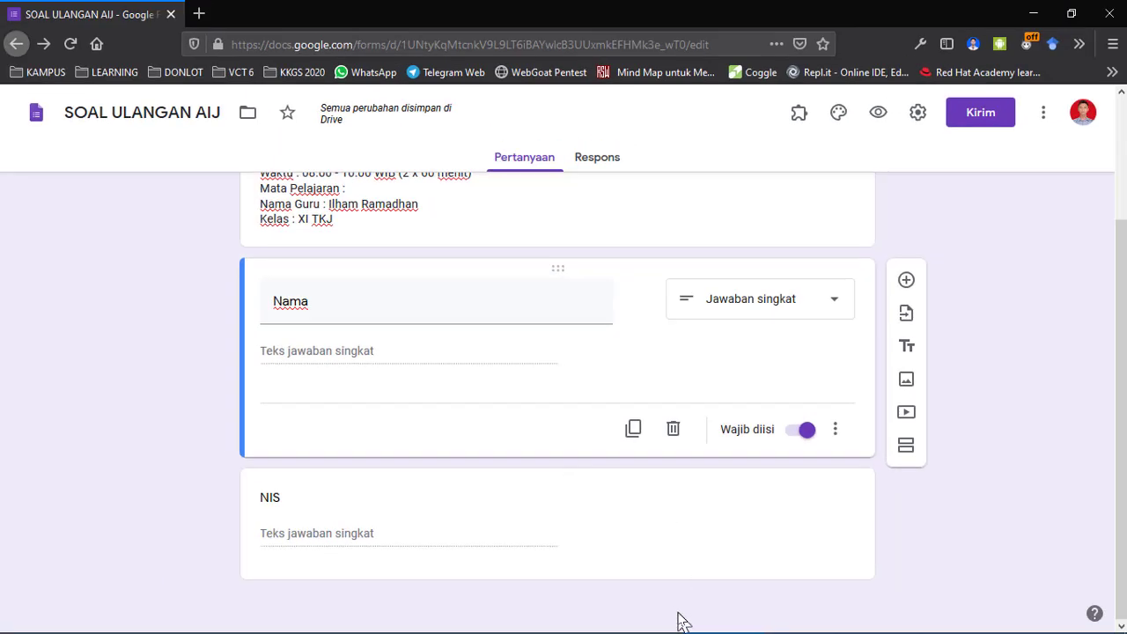
left_click(423, 513)
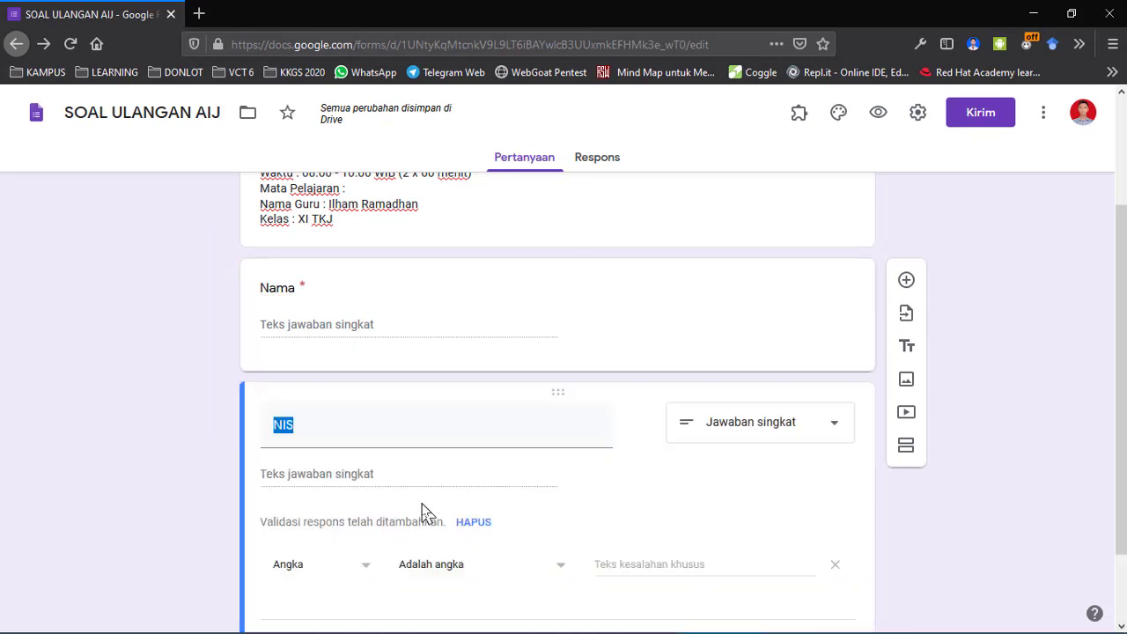
left_click(481, 297)
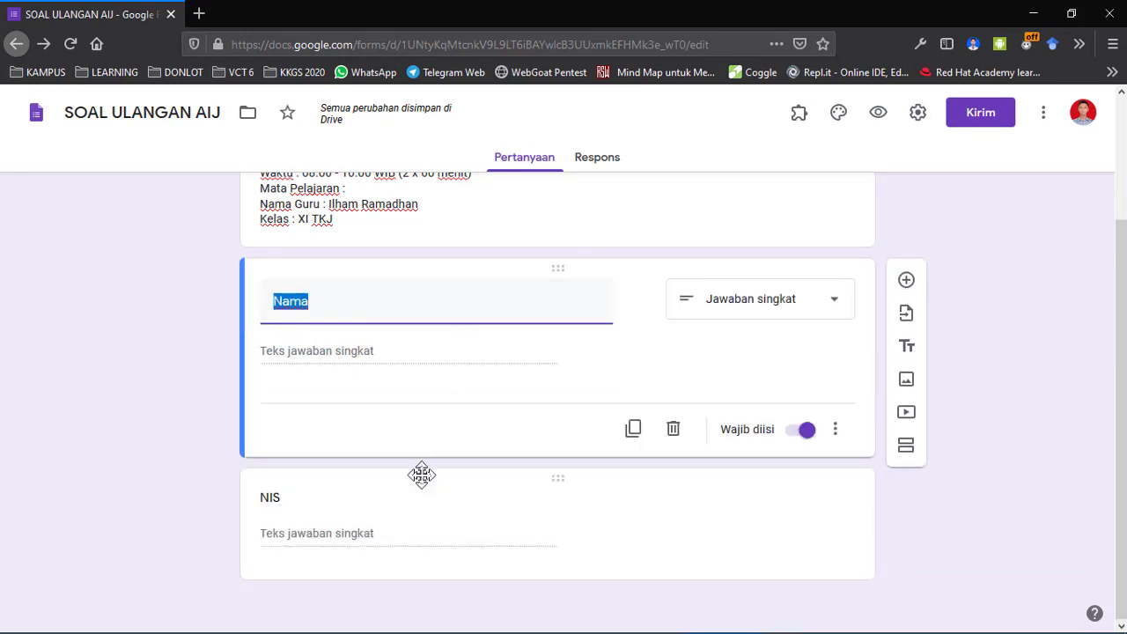
left_click(422, 475)
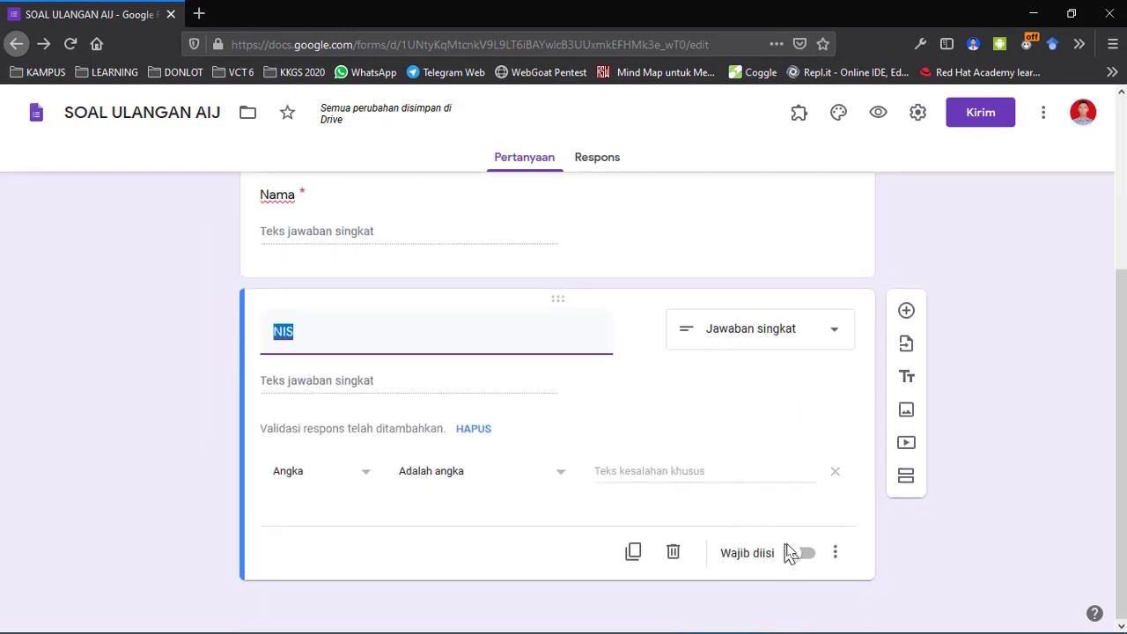
Mark NIS required and enter the validation error text 'Silahkan isi angka yang sesuai'.
left_click(801, 554)
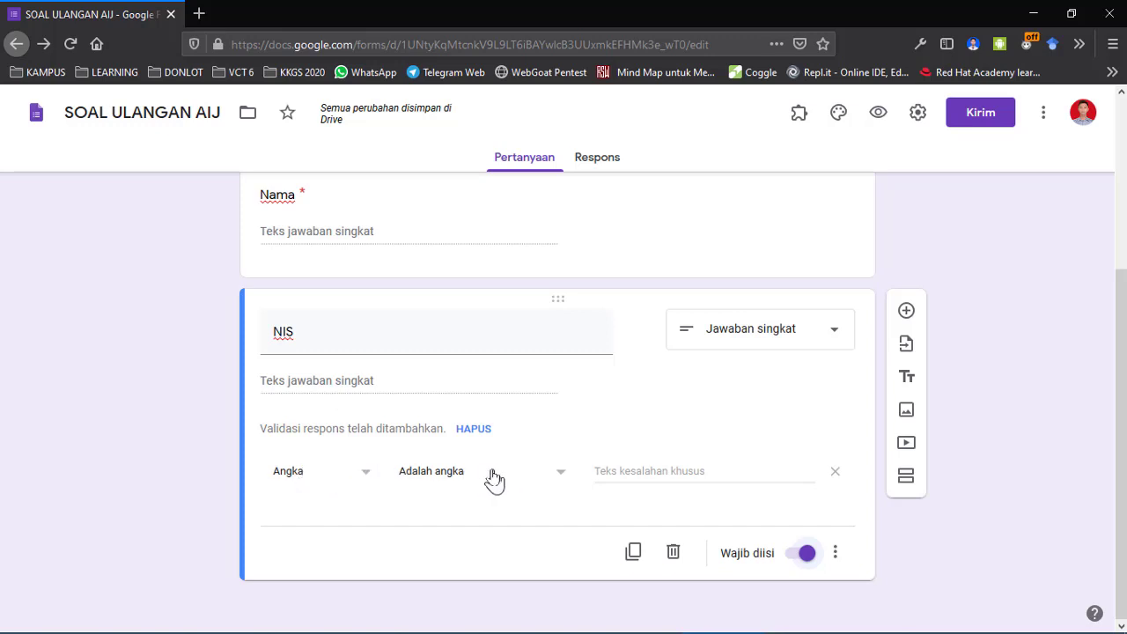
left_click(651, 471)
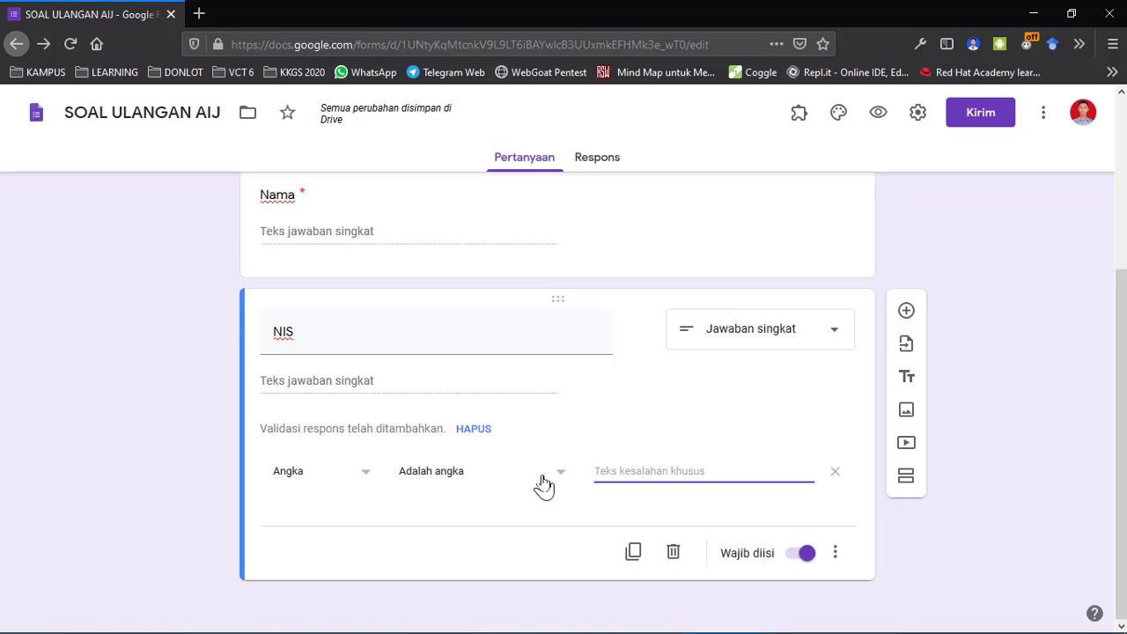
type("Silahkan")
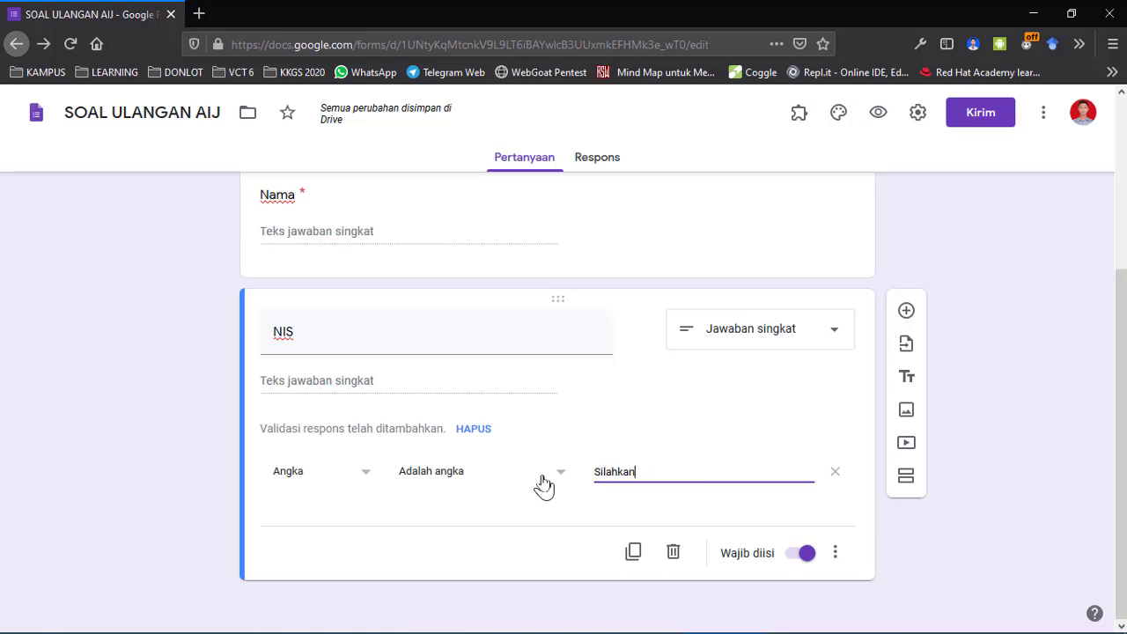
type(" isi ")
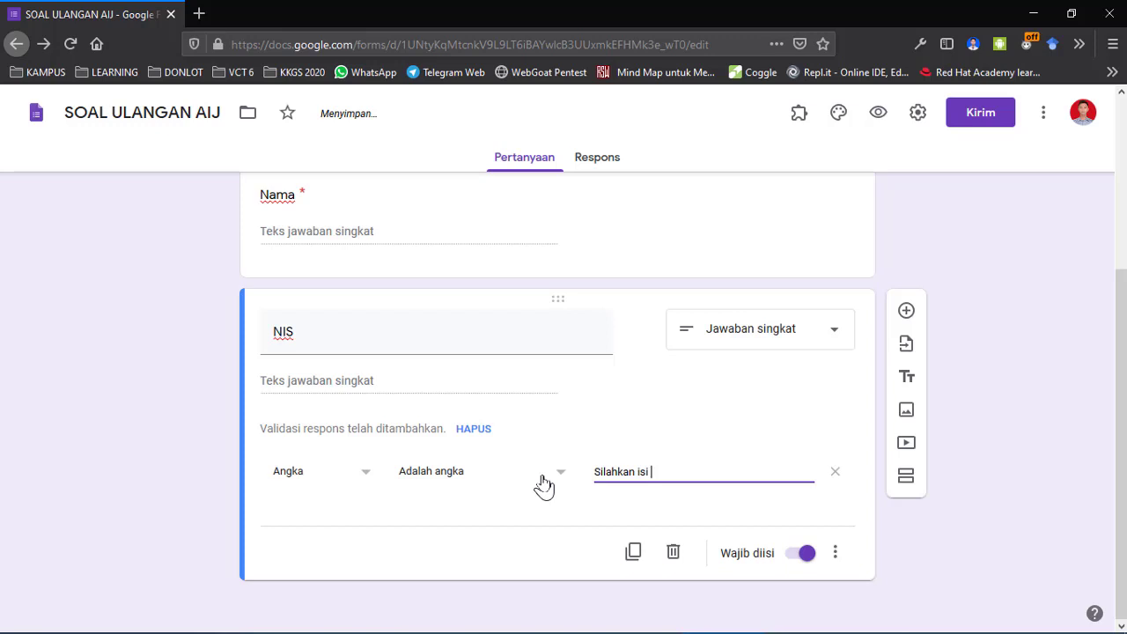
type("angka yang sesuai")
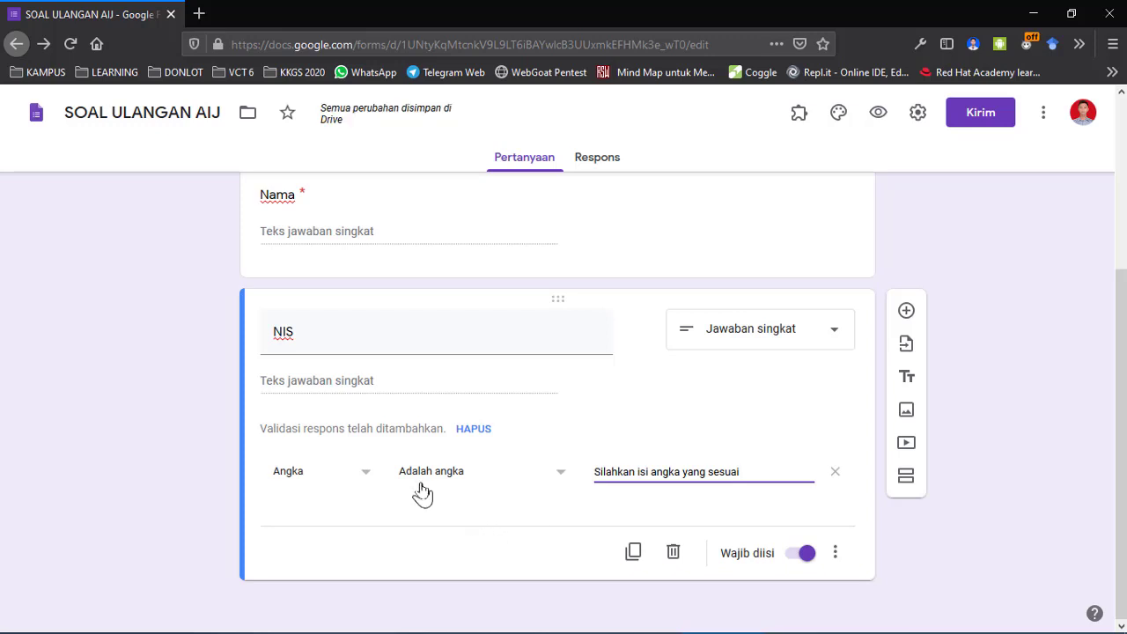
double_click(298, 331)
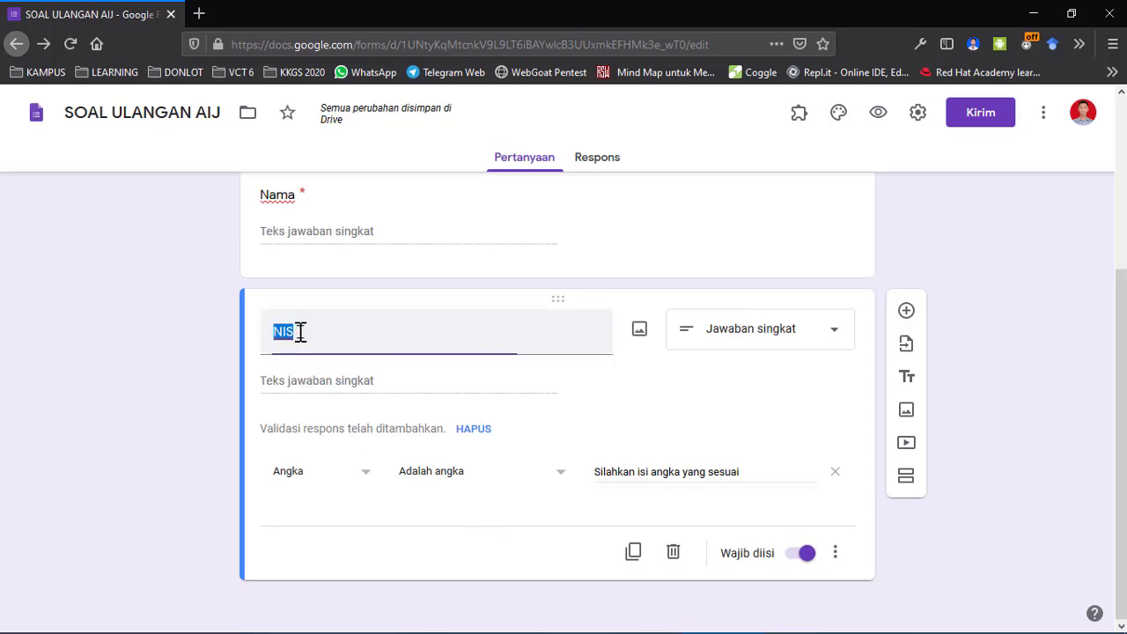
left_click(303, 390)
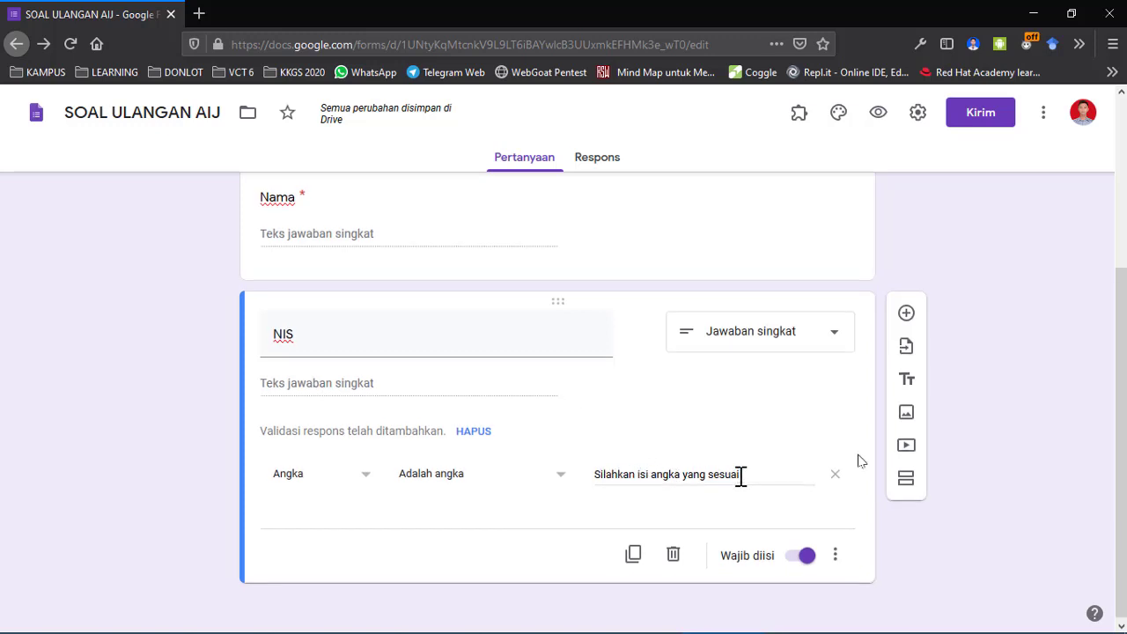
Add a question titled Kelas below NIS and change its type to Drop-down.
left_click(907, 312)
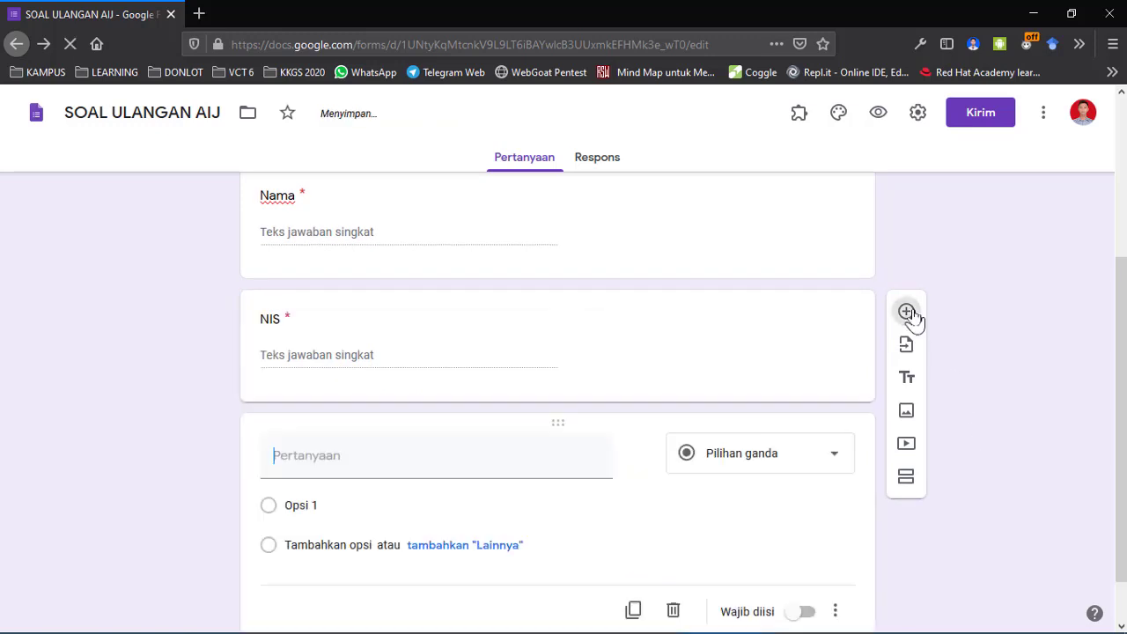
scroll(845, 428, "up", 3)
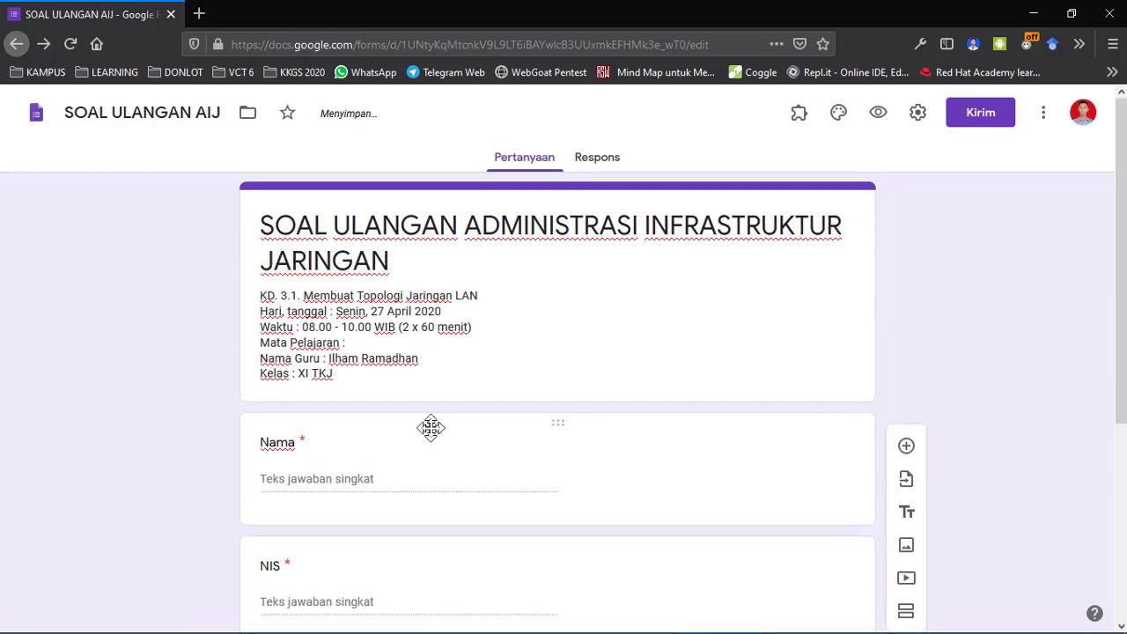
scroll(431, 432, "down", 3)
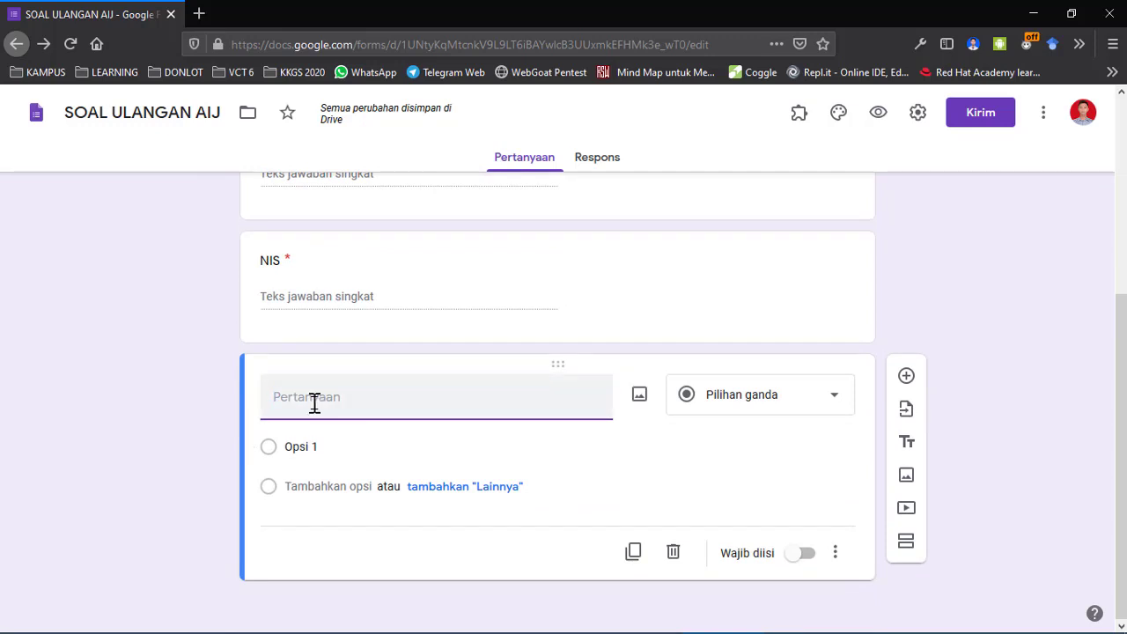
type("Kelas")
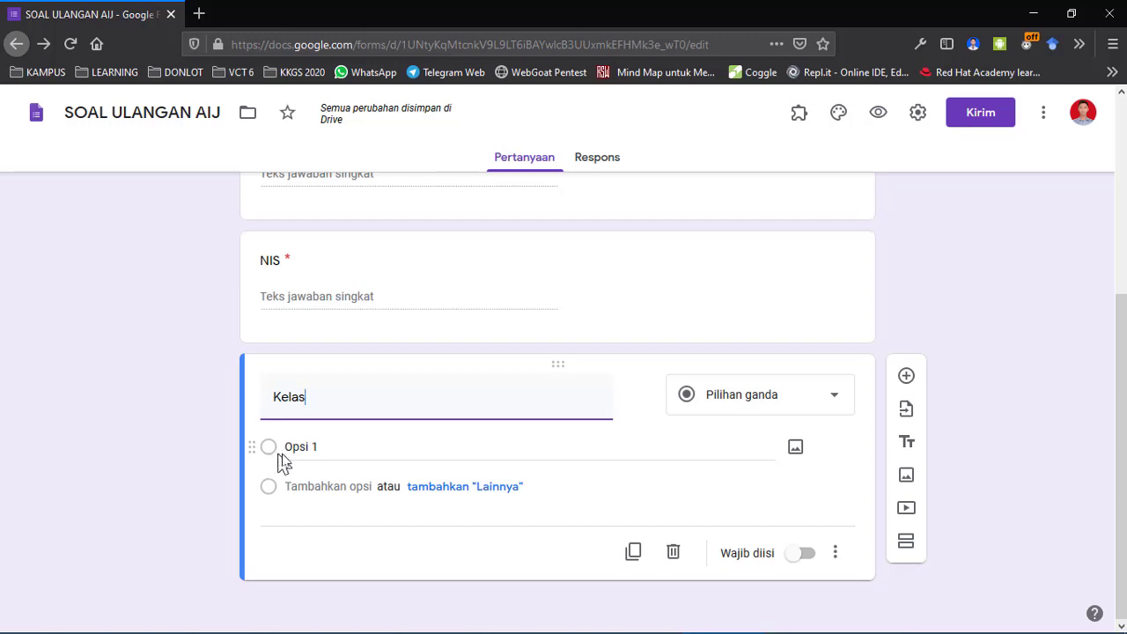
left_click(820, 414)
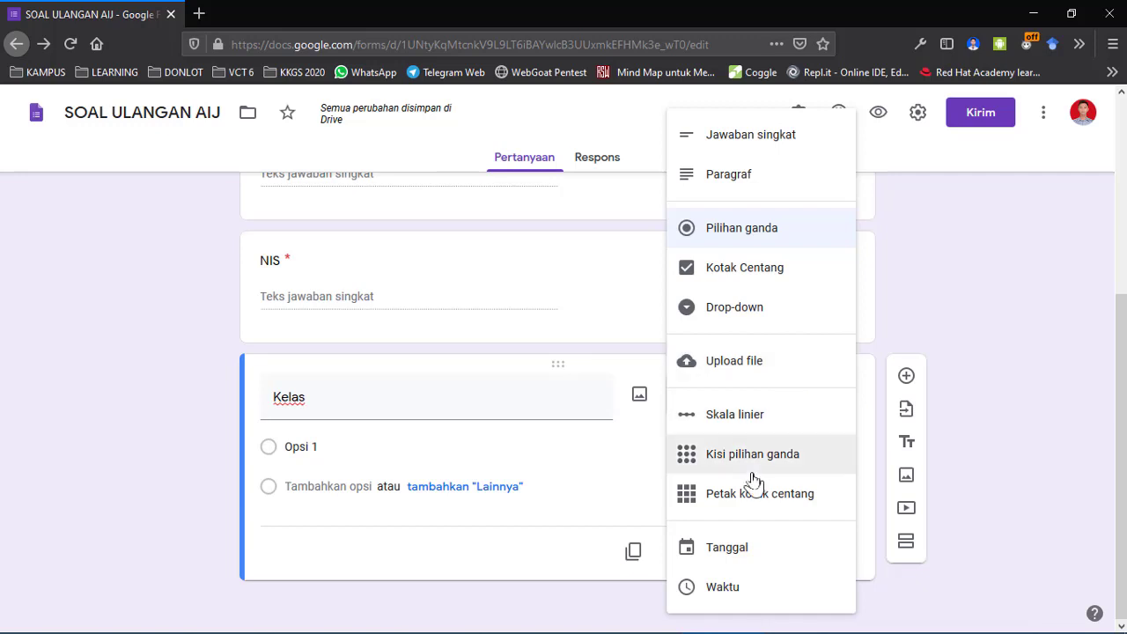
left_click(756, 309)
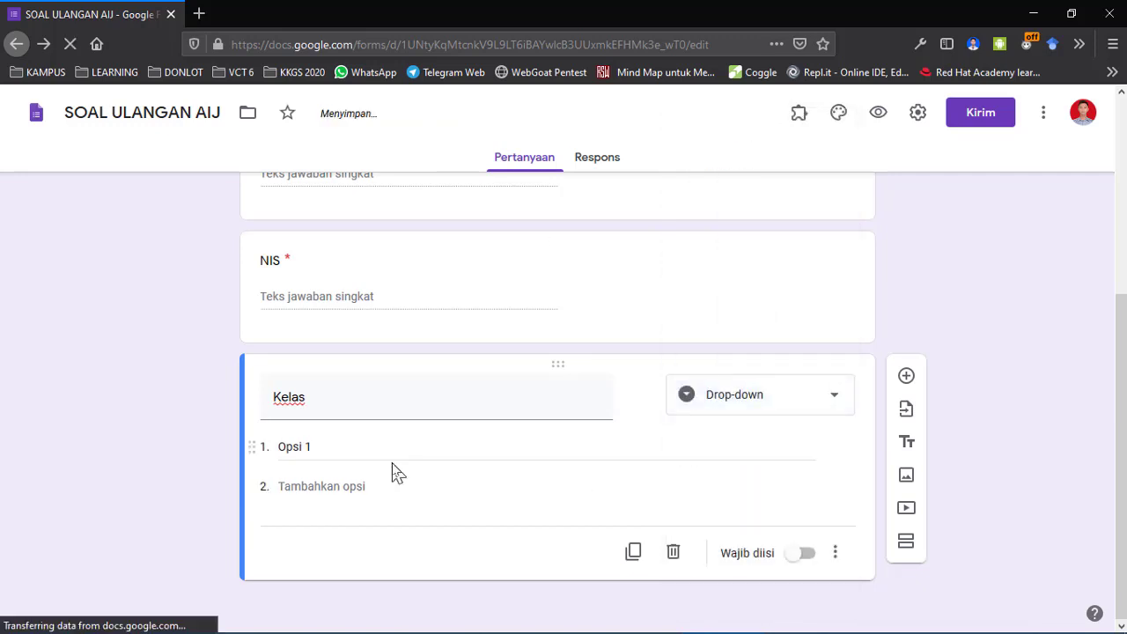
Enter the drop-down options XI TKJ 1 and XI TKJ 2.
left_click(319, 449)
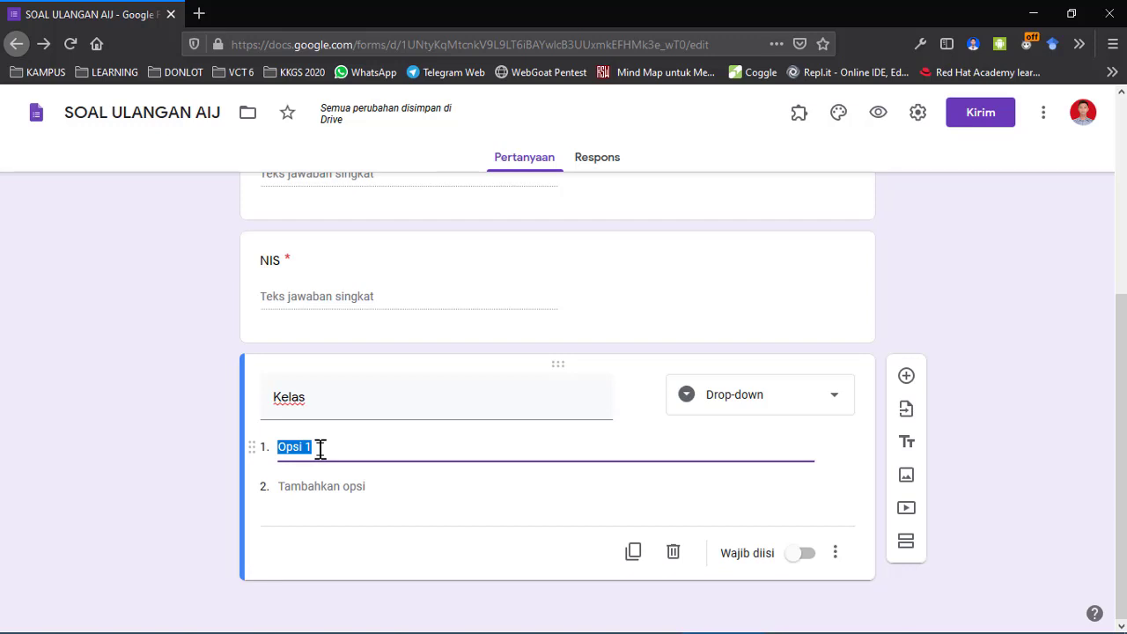
type("Kelas")
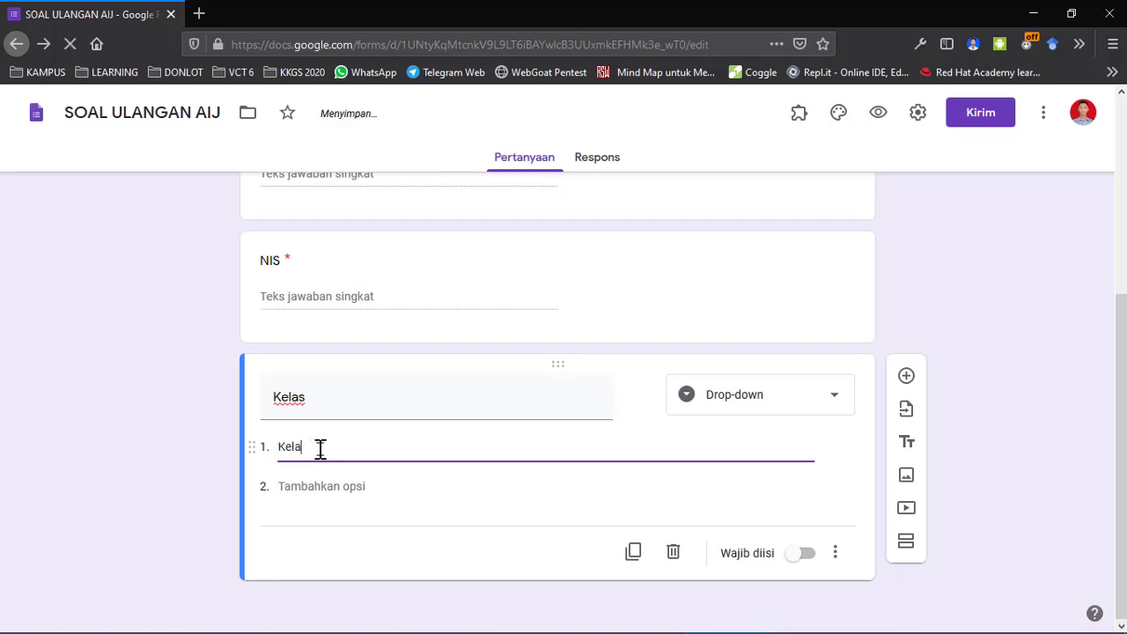
key("BackSpace")
key("BackSpace")
key("BackSpace")
key("BackSpace")
key("BackSpace")
type("Kel")
key("BackSpace")
key("BackSpace")
key("BackSpace")
key("BackSpace")
key("BackSpace")
key("BackSpace")
key("BackSpace")
type("XI T")
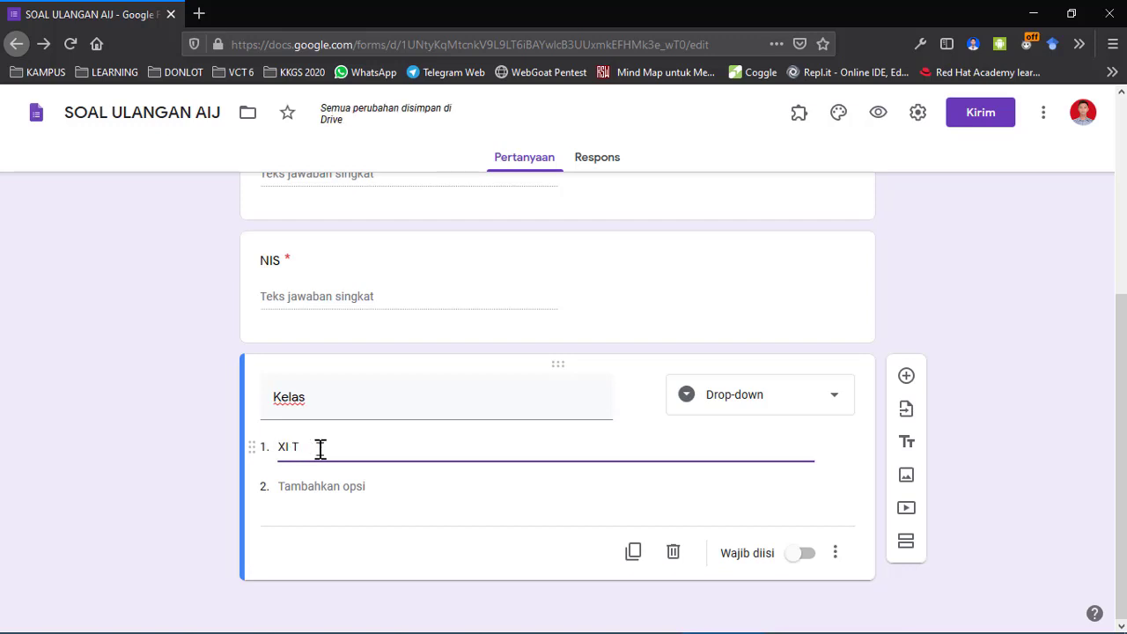
type("KJ ")
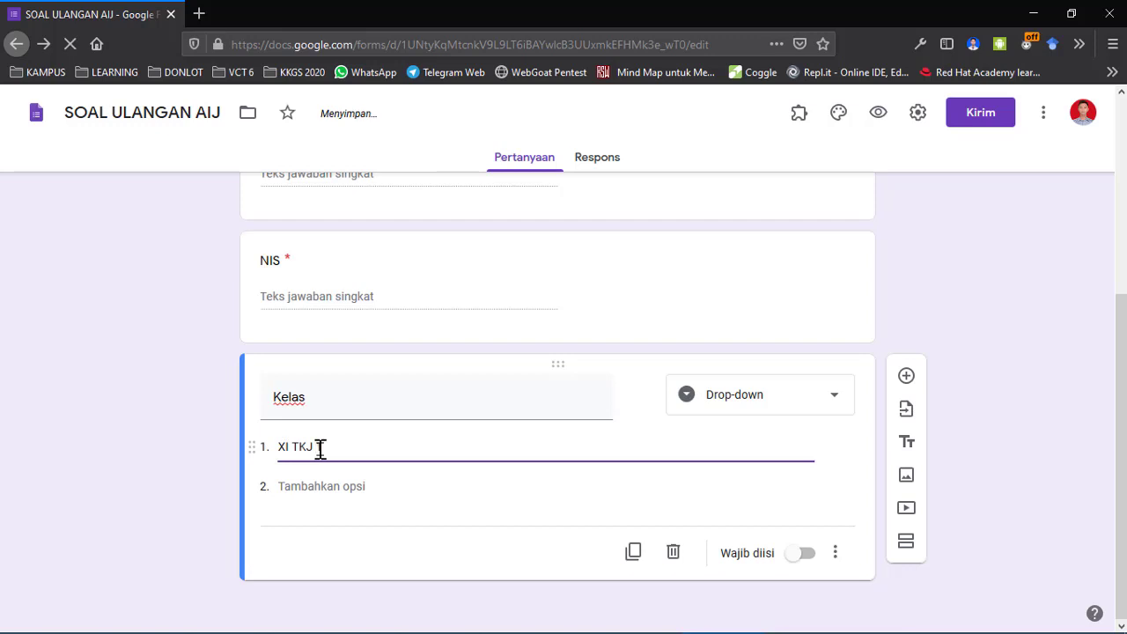
type("1")
left_click(317, 486)
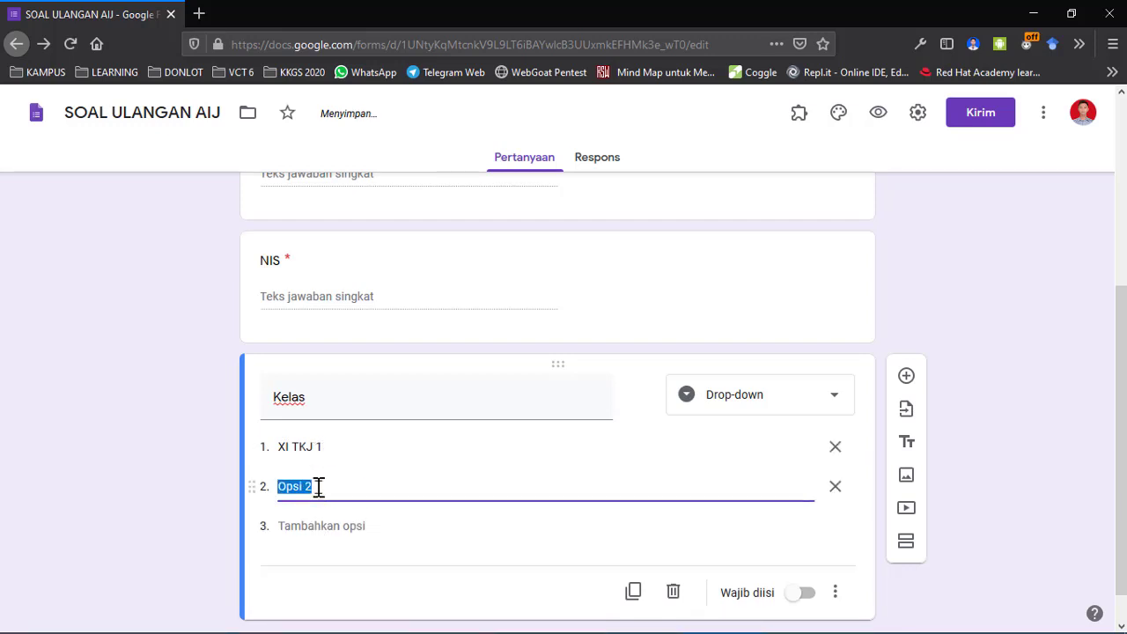
type("XI TKJ 2")
Make the Kelas question required with the Wajib diisi toggle.
left_click(801, 594)
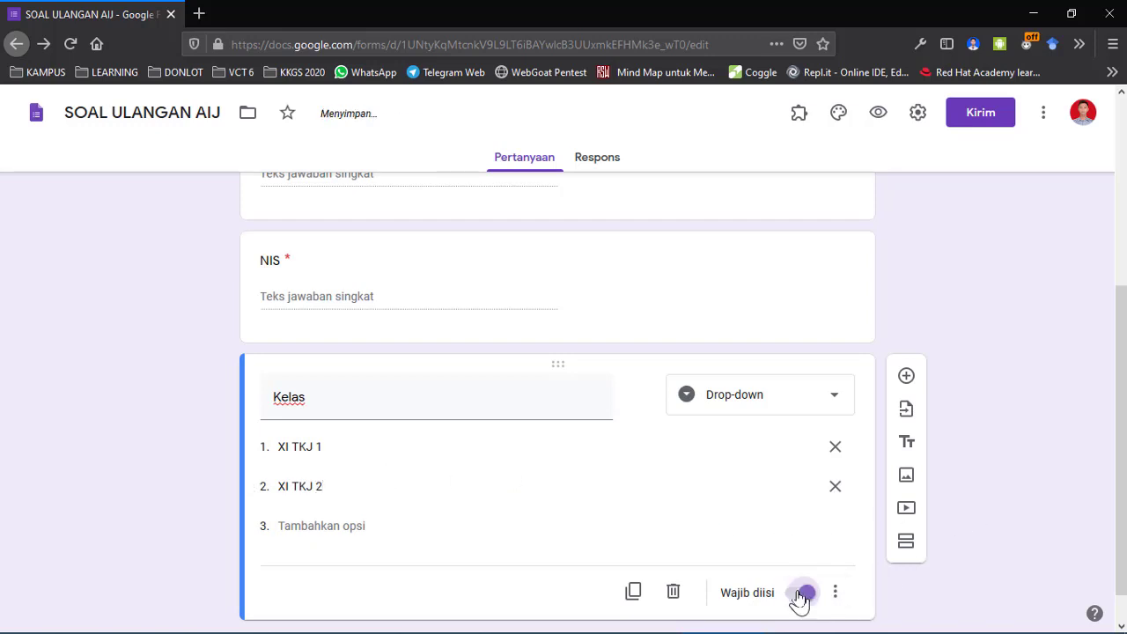
scroll(978, 541, "down", 1)
scroll(978, 540, "up", 10)
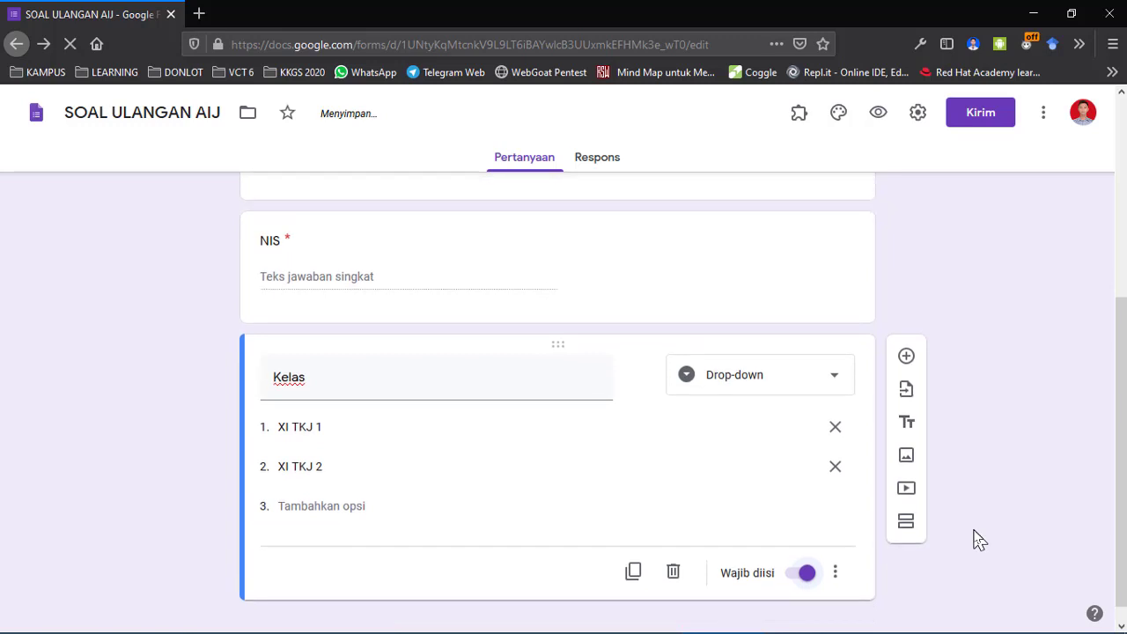
scroll(981, 540, "down", 5)
scroll(981, 540, "up", 8)
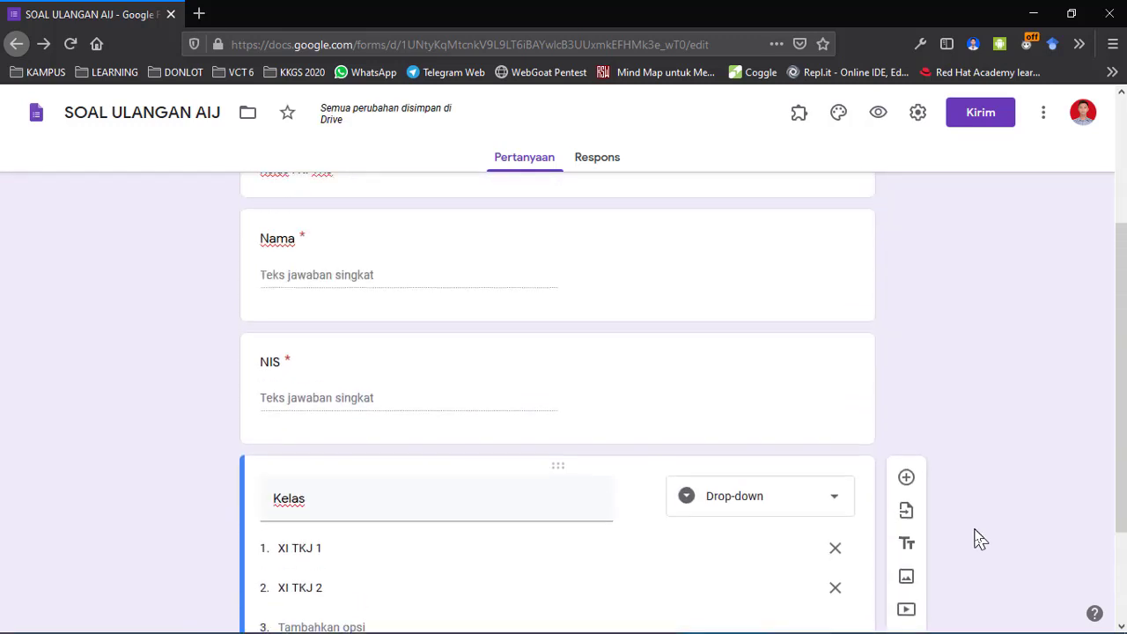
scroll(980, 540, "down", 4)
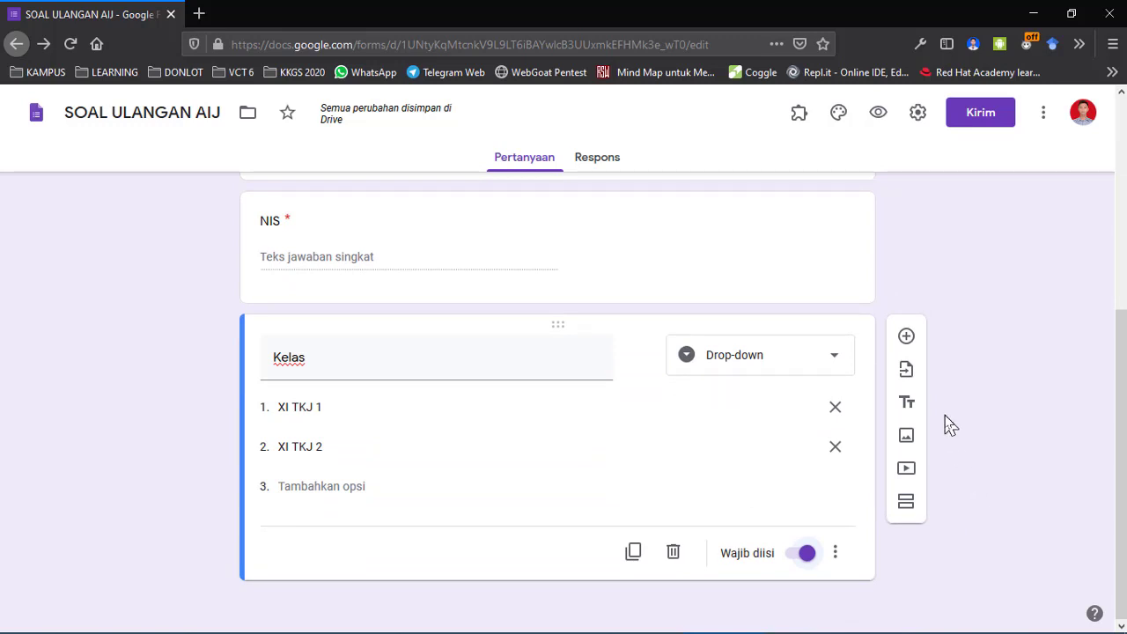
scroll(951, 425, "up", 4)
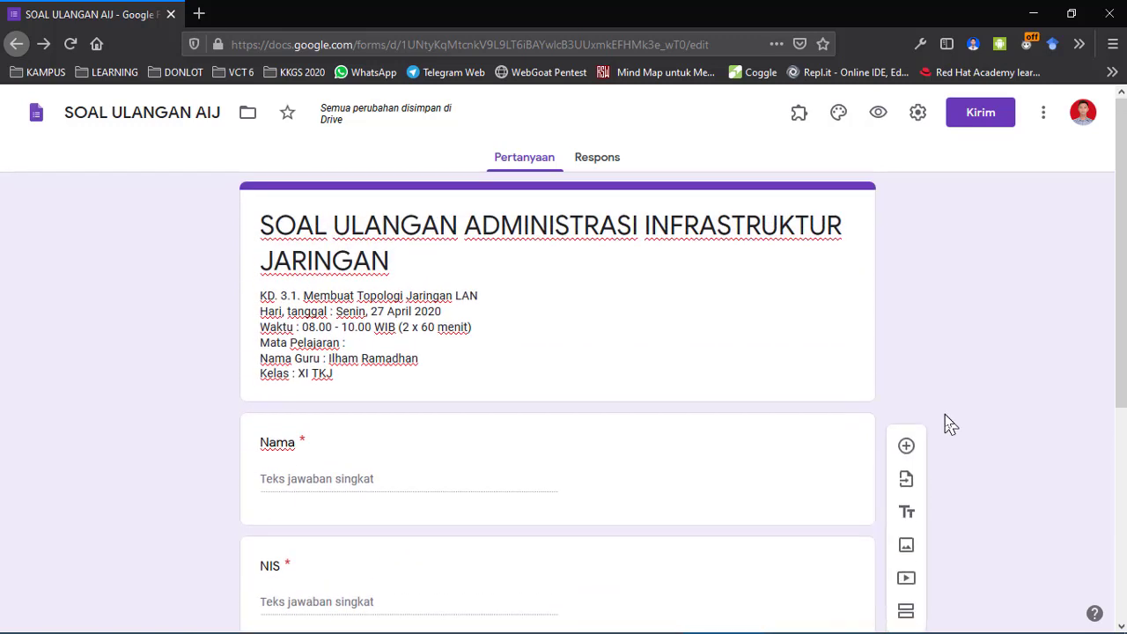
Insert a new section after Kelas and select its 'Bagian Tanpa Judul' title.
scroll(951, 424, "down", 4)
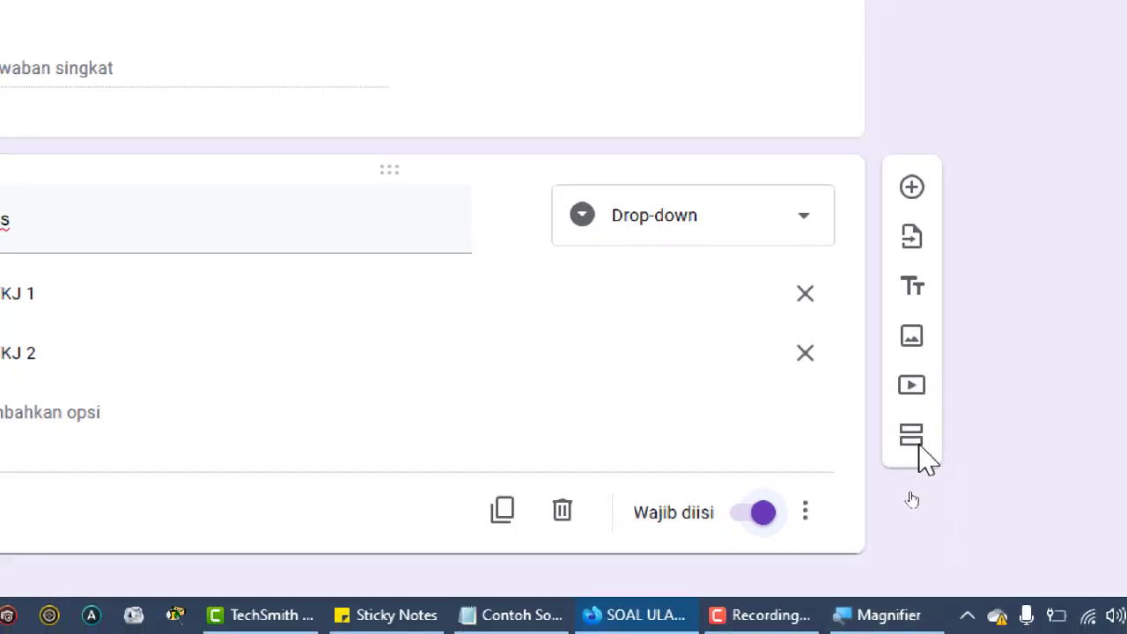
left_click(912, 437)
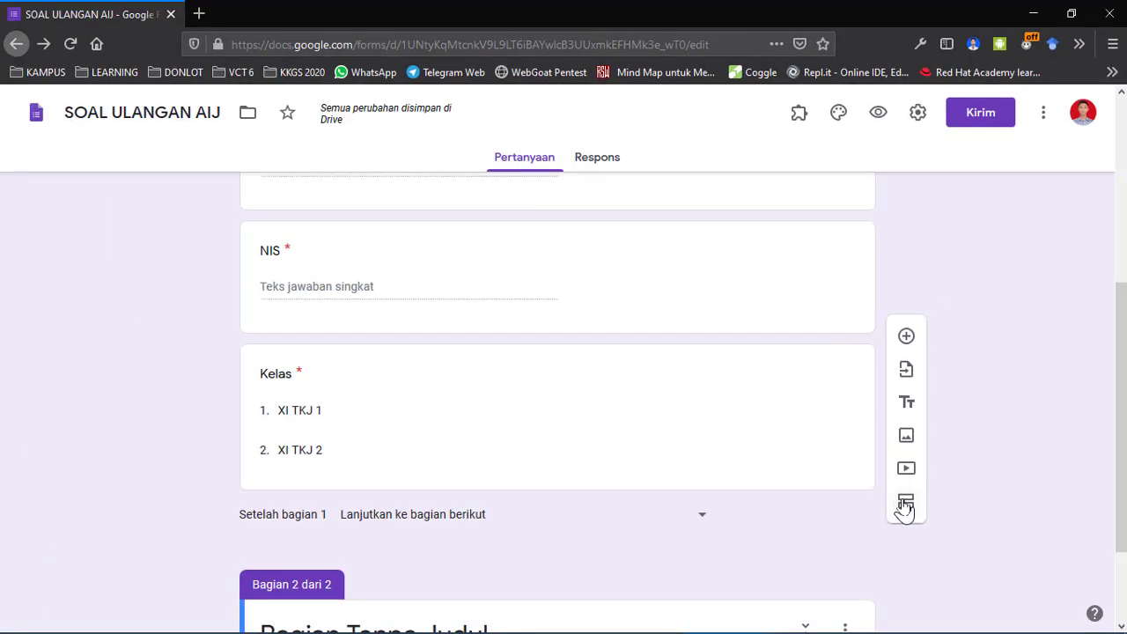
scroll(753, 357, "up", 5)
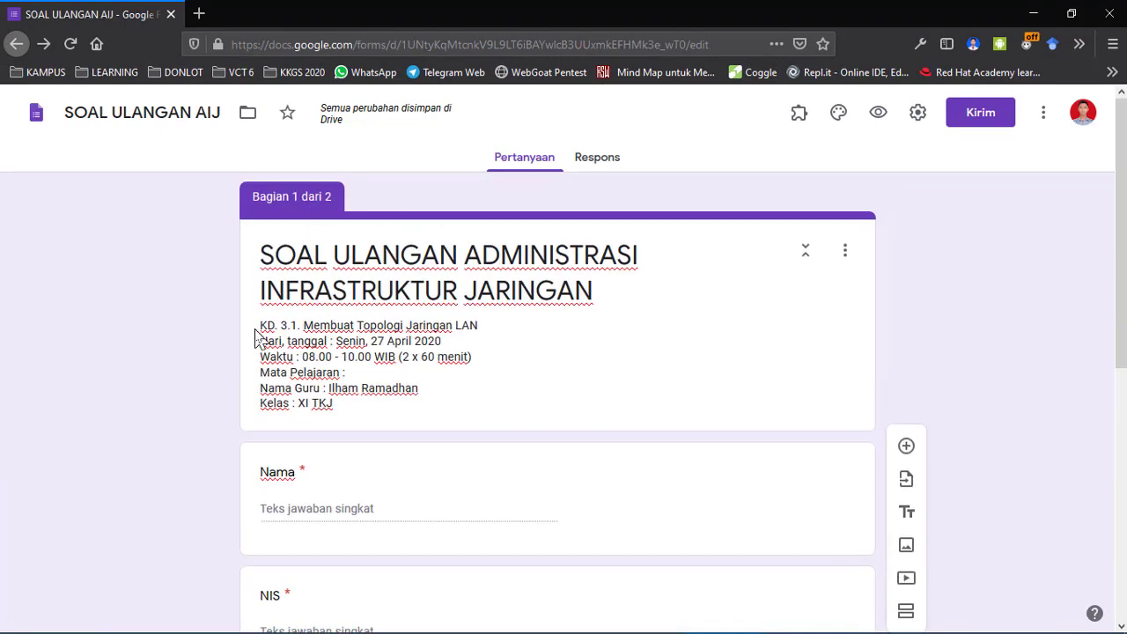
scroll(203, 476, "down", 3)
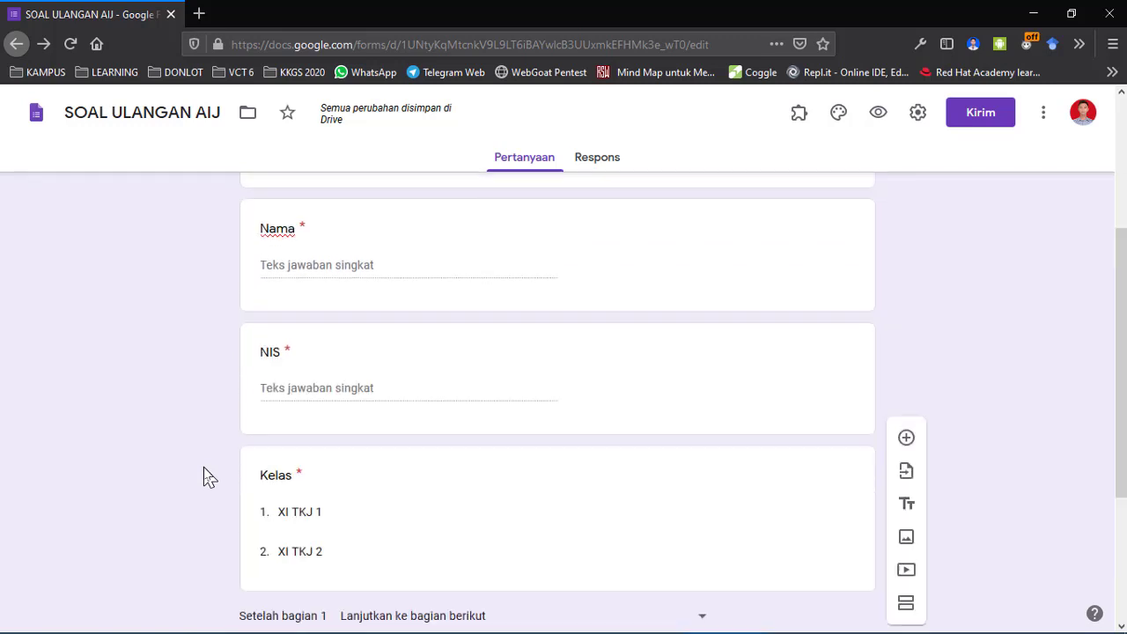
scroll(208, 477, "up", 3)
scroll(231, 431, "down", 2)
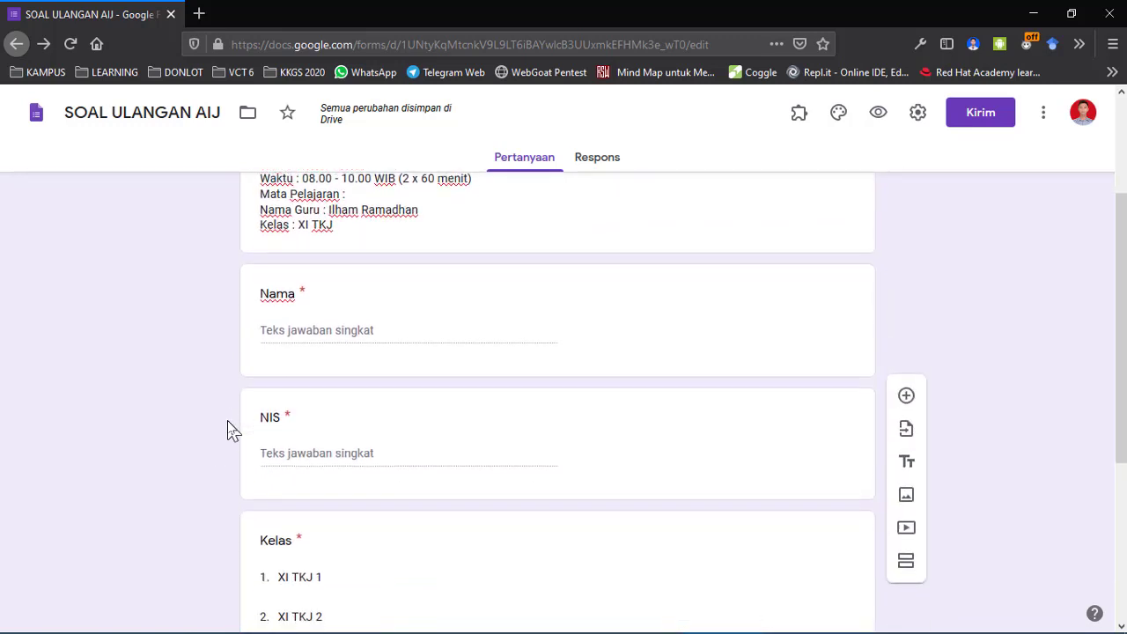
scroll(231, 431, "down", 3)
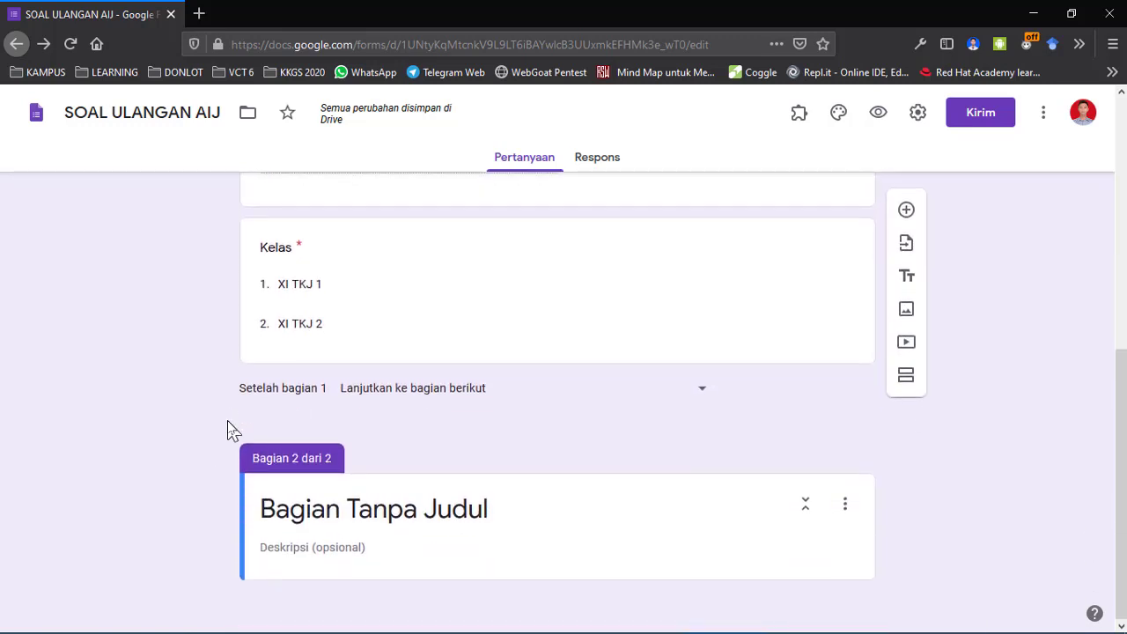
left_click(403, 508)
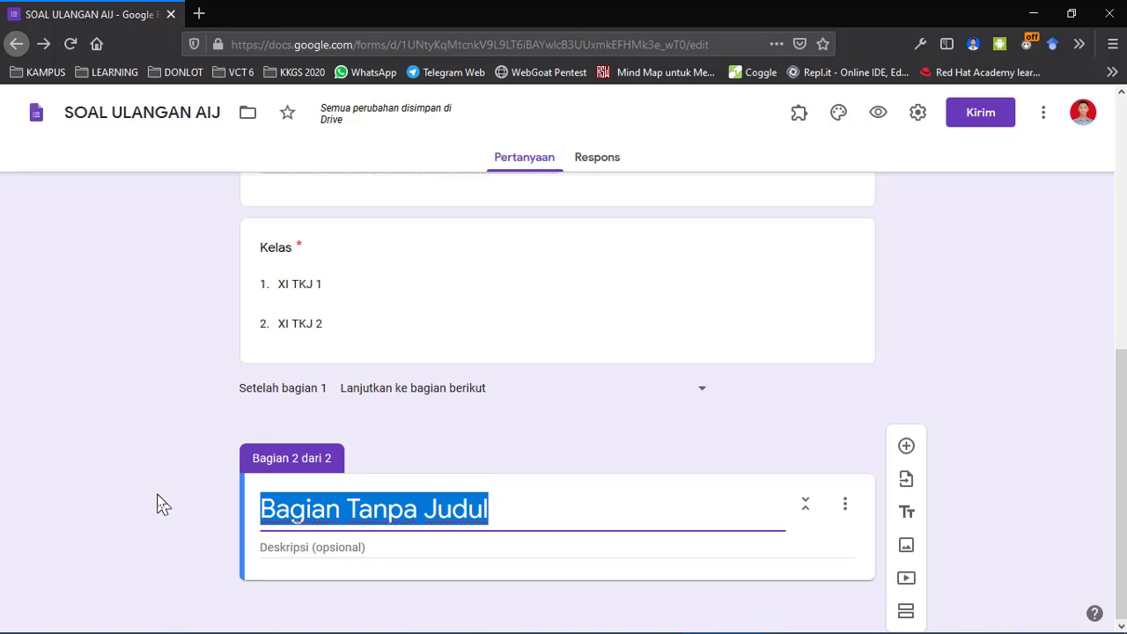
scroll(163, 504, "up", 5)
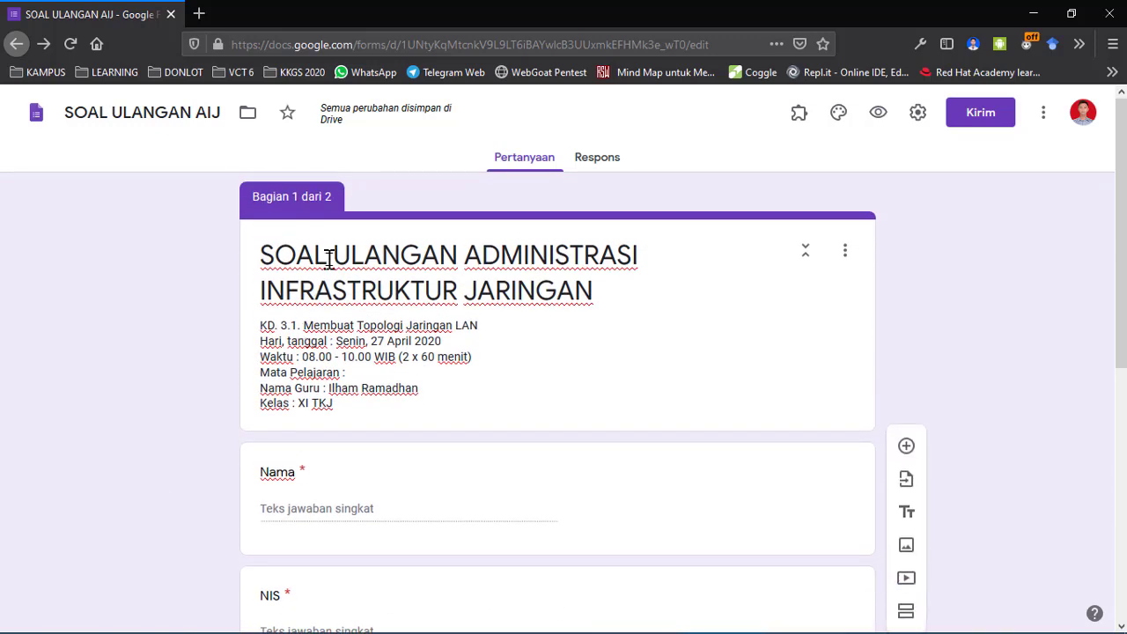
Edit the form title, then name the second section 'SOAL PILIHAN GANDA'.
left_click(333, 254)
key("Left")
key("Right")
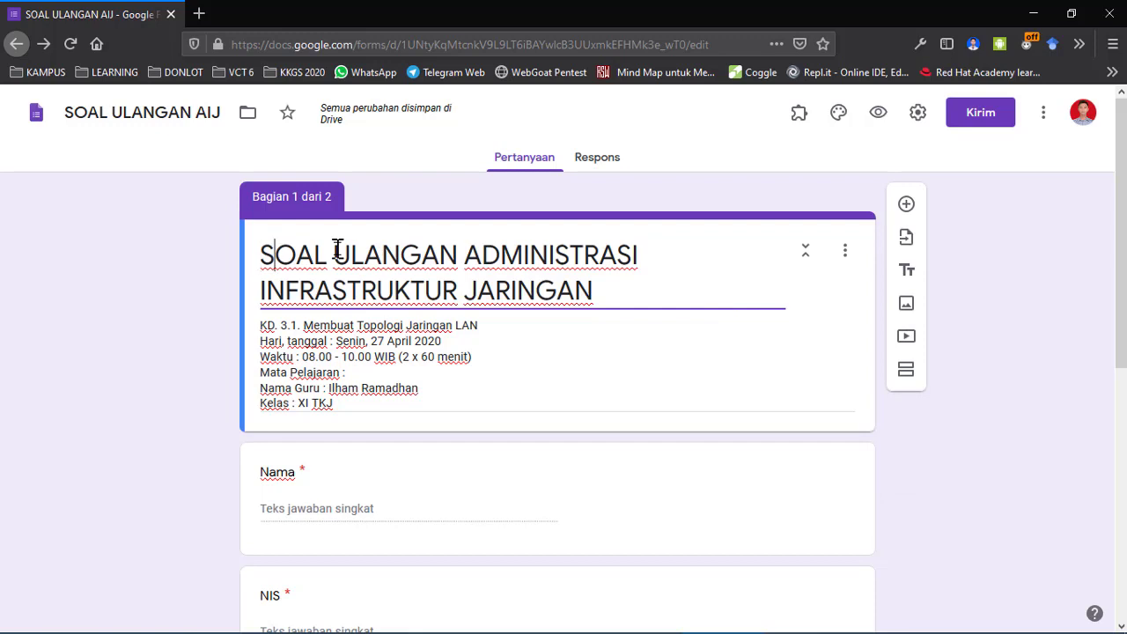
key("Right")
key("Right")
key("Right")
key("BackSpace")
key("BackSpace")
key("BackSpace")
key("BackSpace")
key("BackSpace")
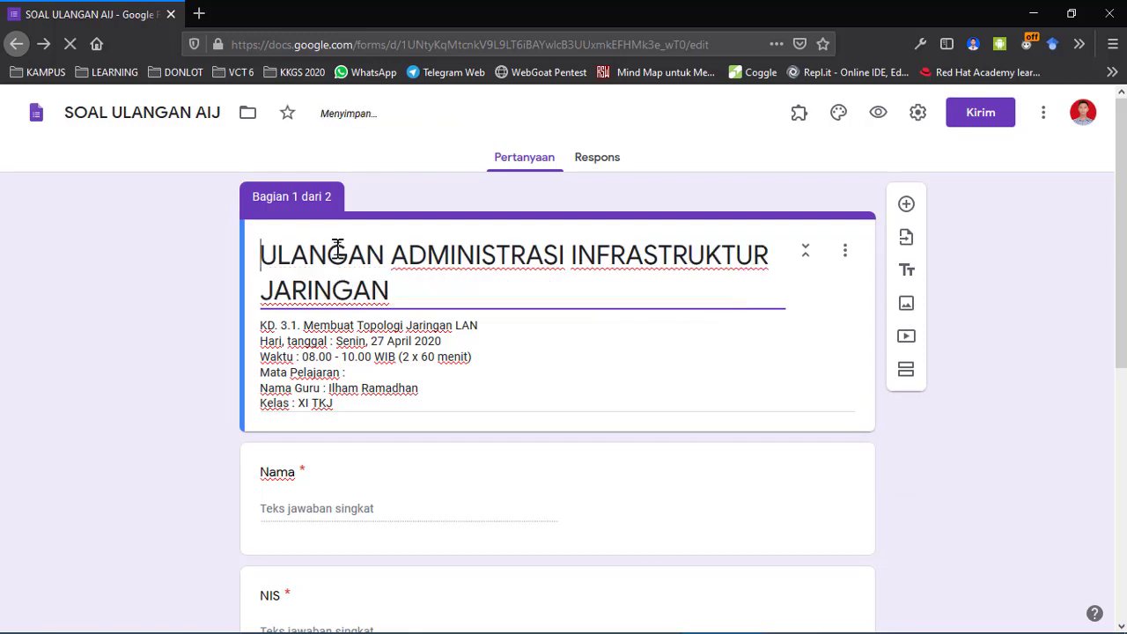
scroll(194, 416, "down", 1)
scroll(195, 416, "down", 5)
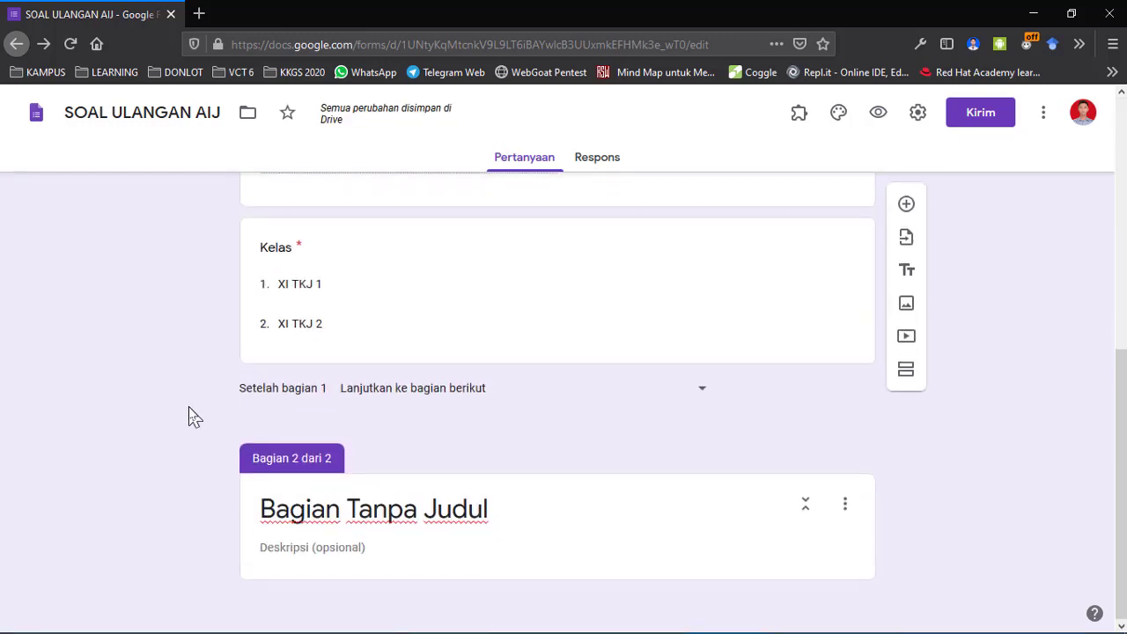
left_click(362, 513)
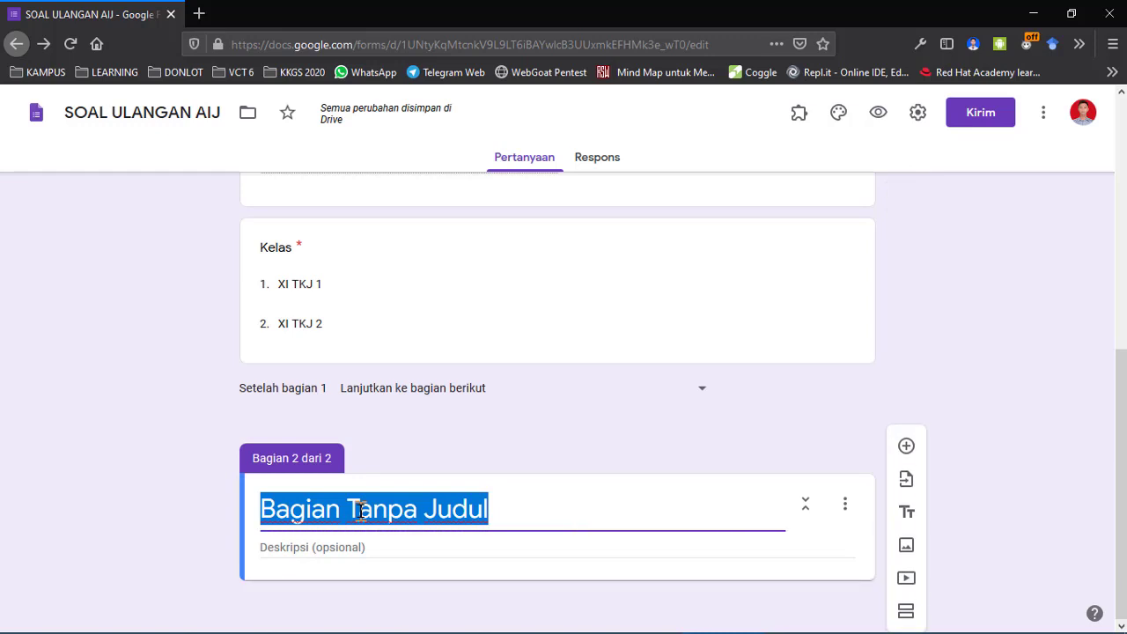
type("SOAL P")
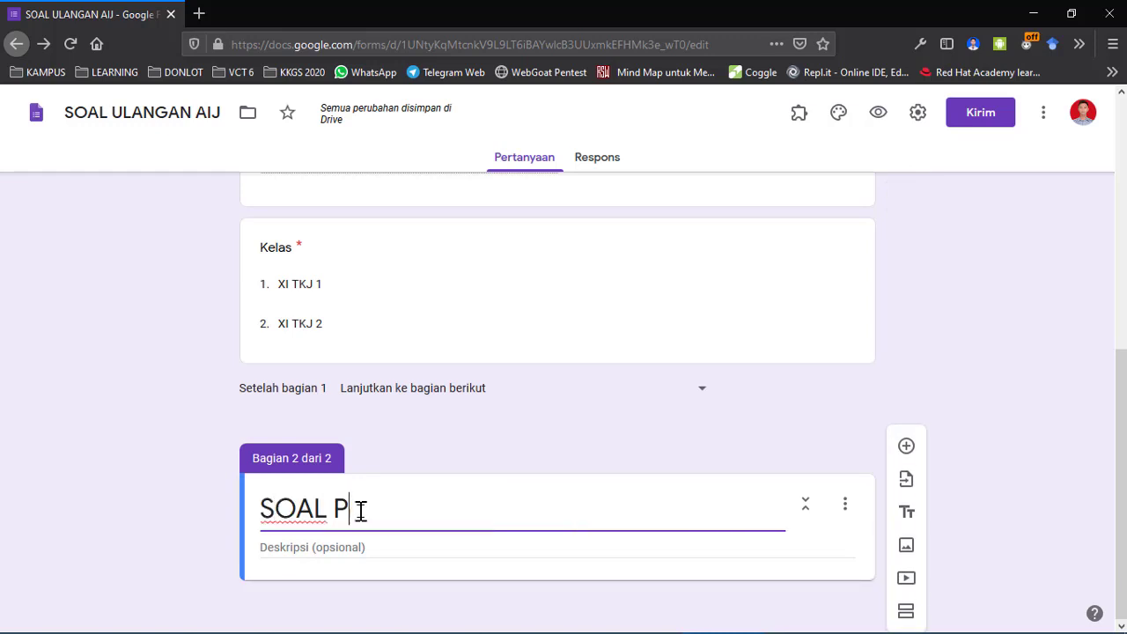
type("ILIHAN GANDA")
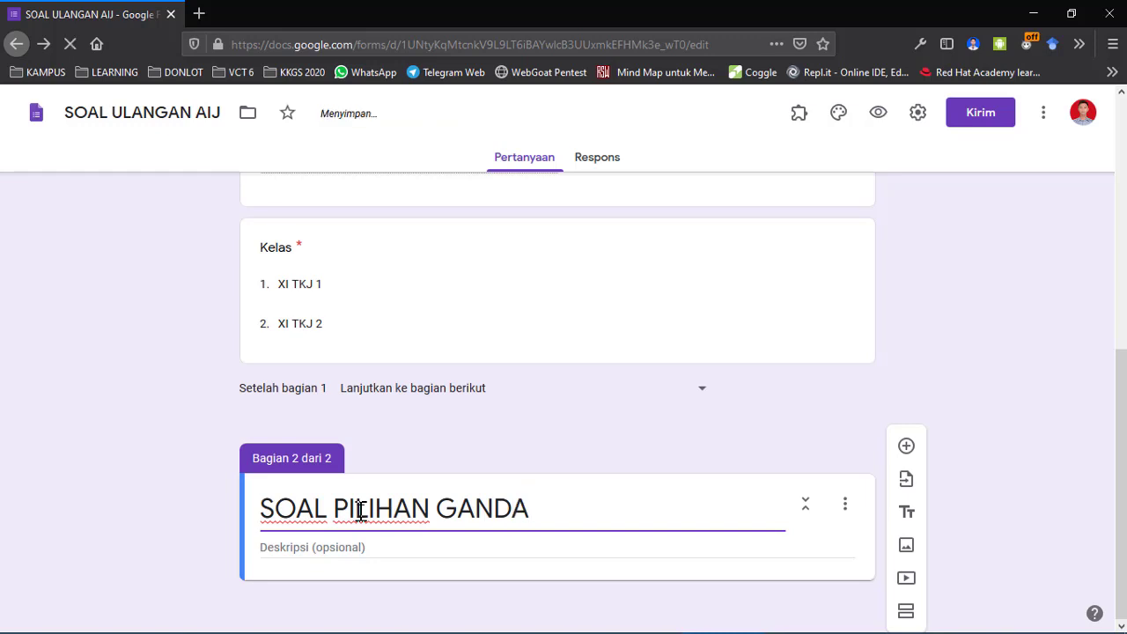
Describe the section as 'Silahkan pilih jawaban yang paling benar' and add a new question.
left_click(277, 550)
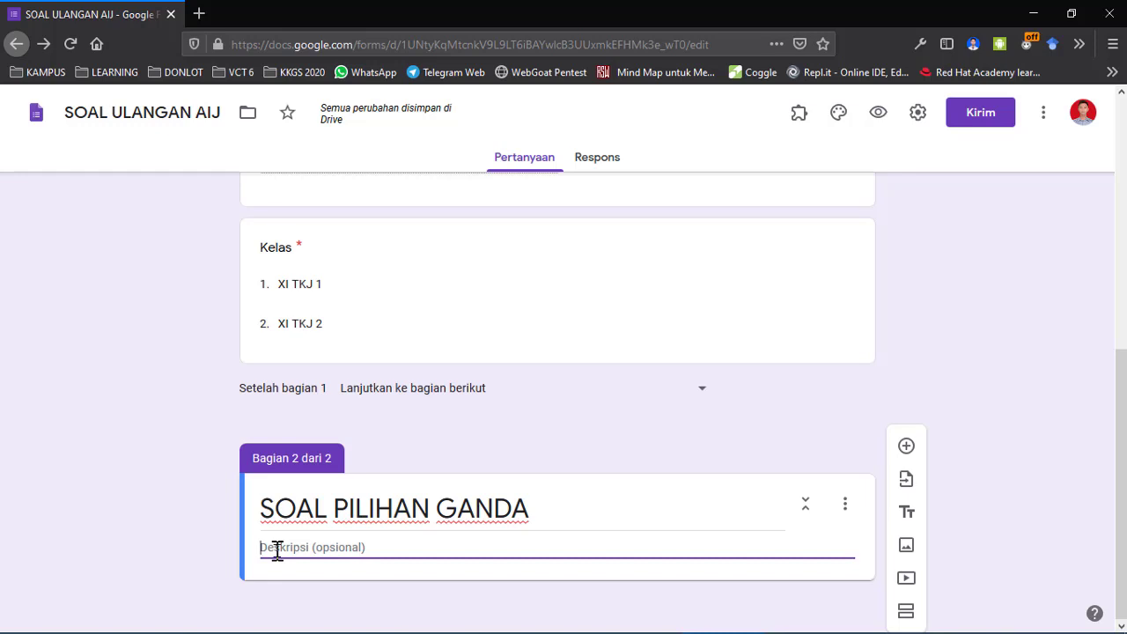
type("Silah")
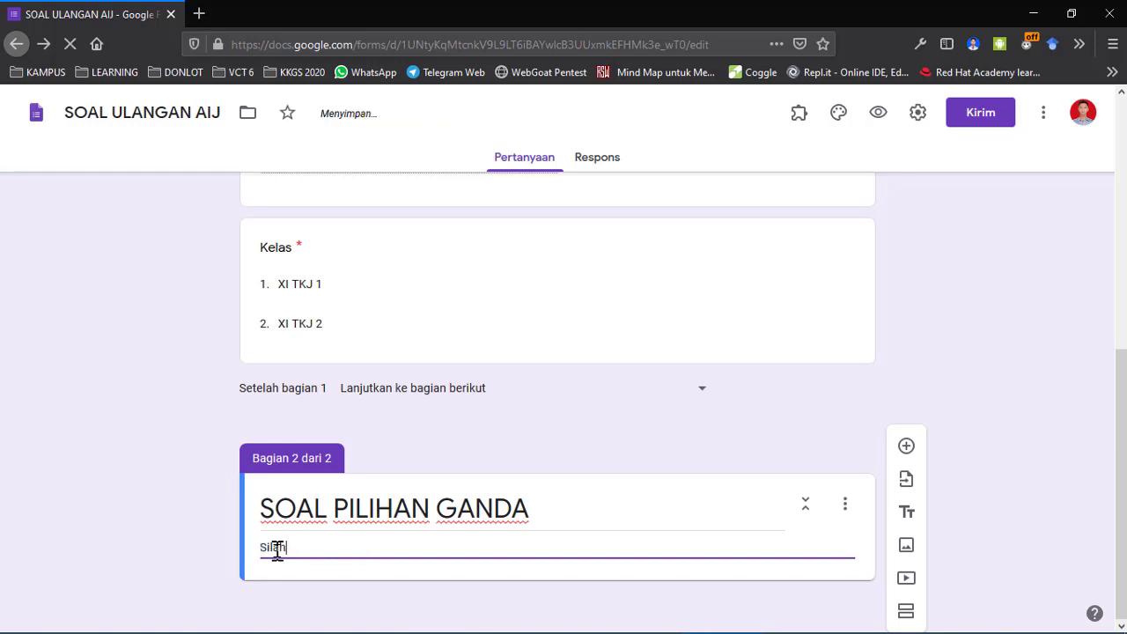
type("kan isi")
key("BackSpace")
key("BackSpace")
key("BackSpace")
type("pilih jawaba")
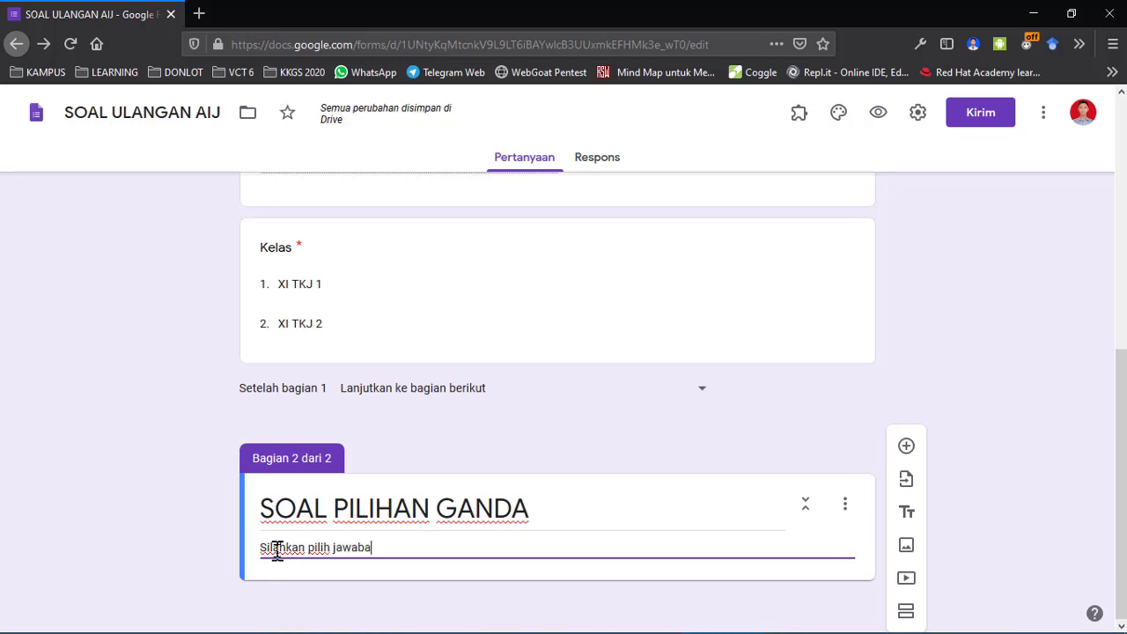
type("n yang ")
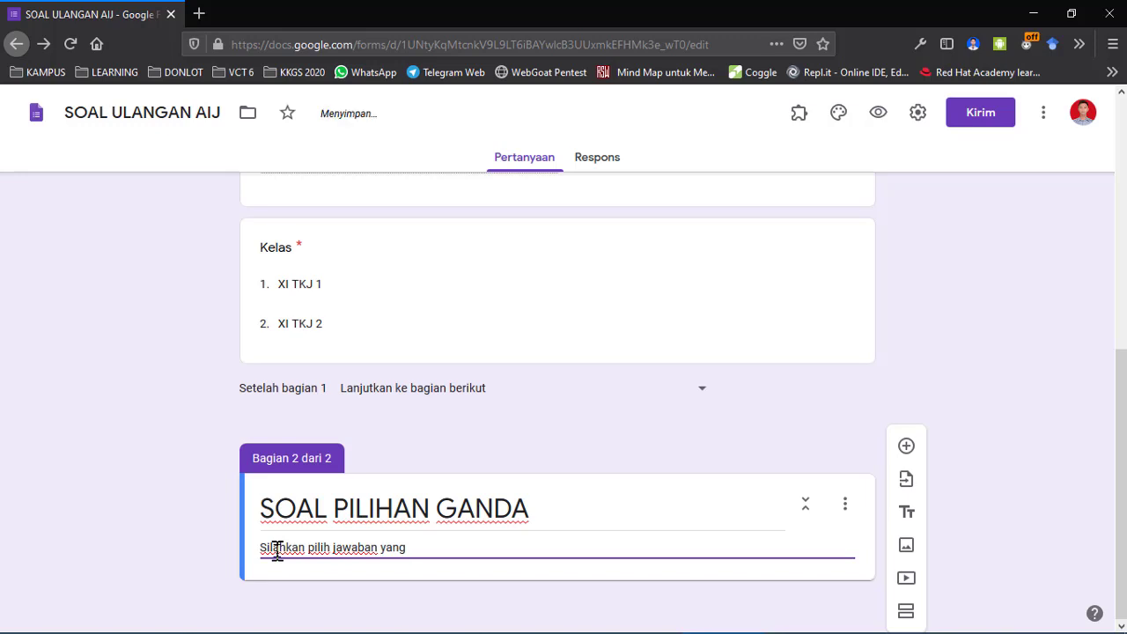
type("paling benar")
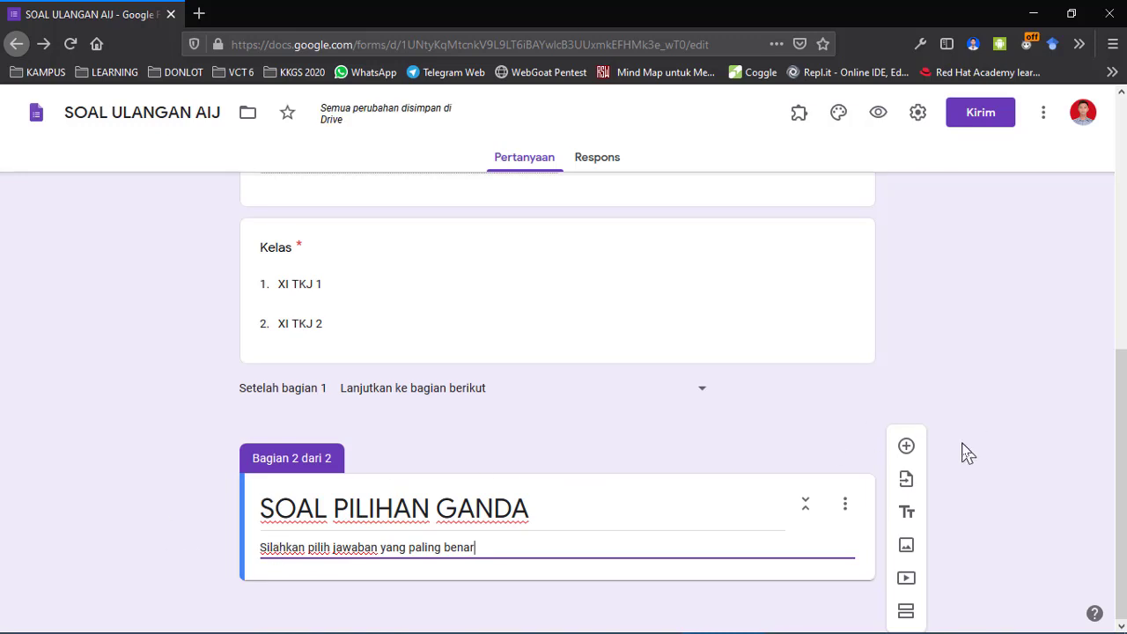
left_click(907, 447)
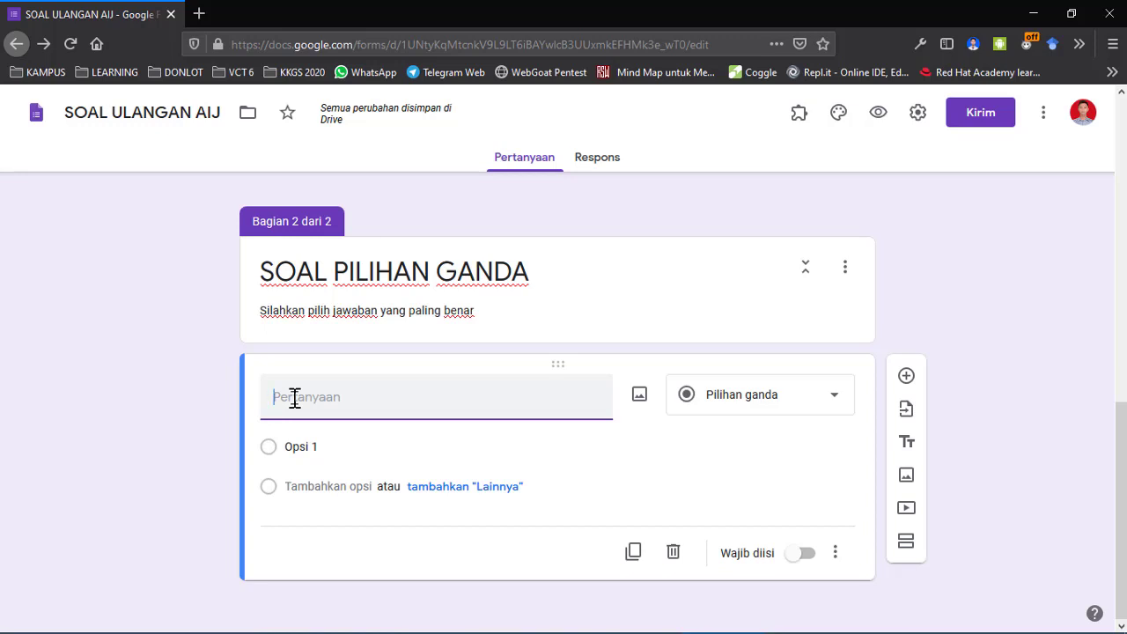
Copy question 1, 'Perangkat yang berfungsi mengatur pemilihan jalur terbaik ...', from Notepad into the question field.
key("alt+Tab")
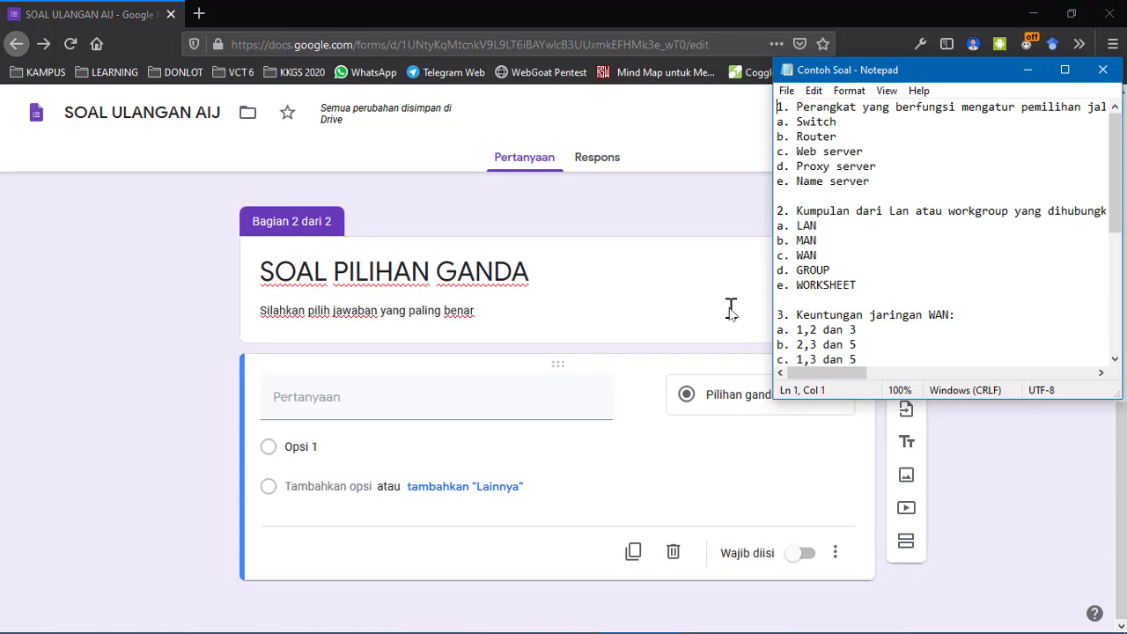
scroll(897, 266, "down", 5)
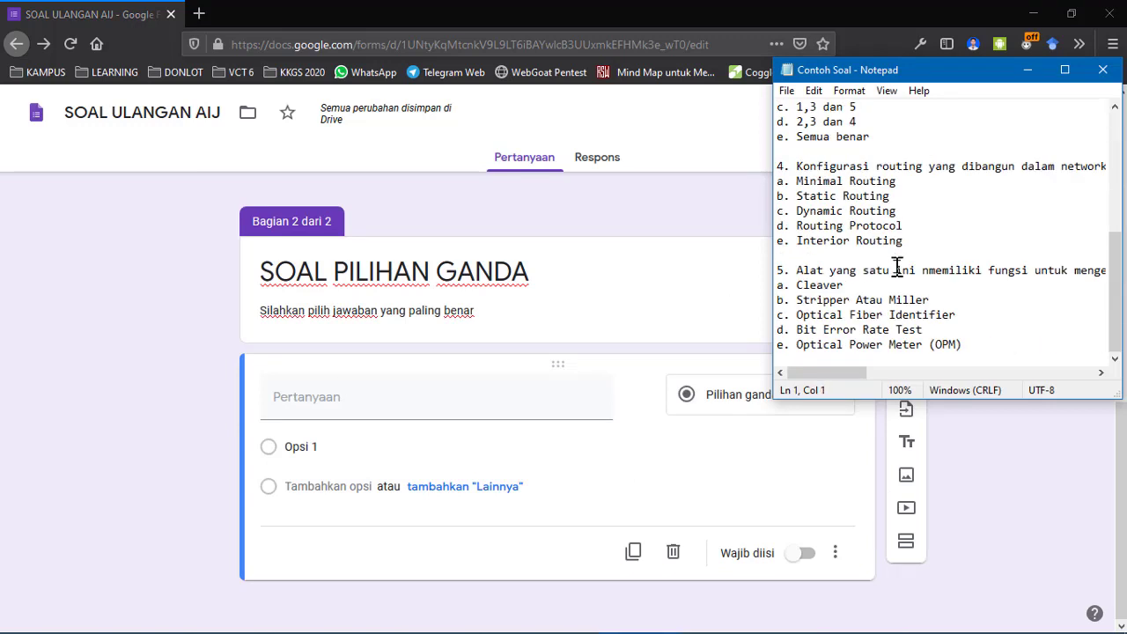
scroll(897, 267, "up", 5)
key("ctrl+shift+Right")
key("ctrl+shift+Right")
key("ctrl+shift+Right")
key("ctrl+shift+Right")
key("ctrl+shift+Right")
key("ctrl+shift+Right")
key("ctrl+shift+Right")
key("ctrl+shift+Right")
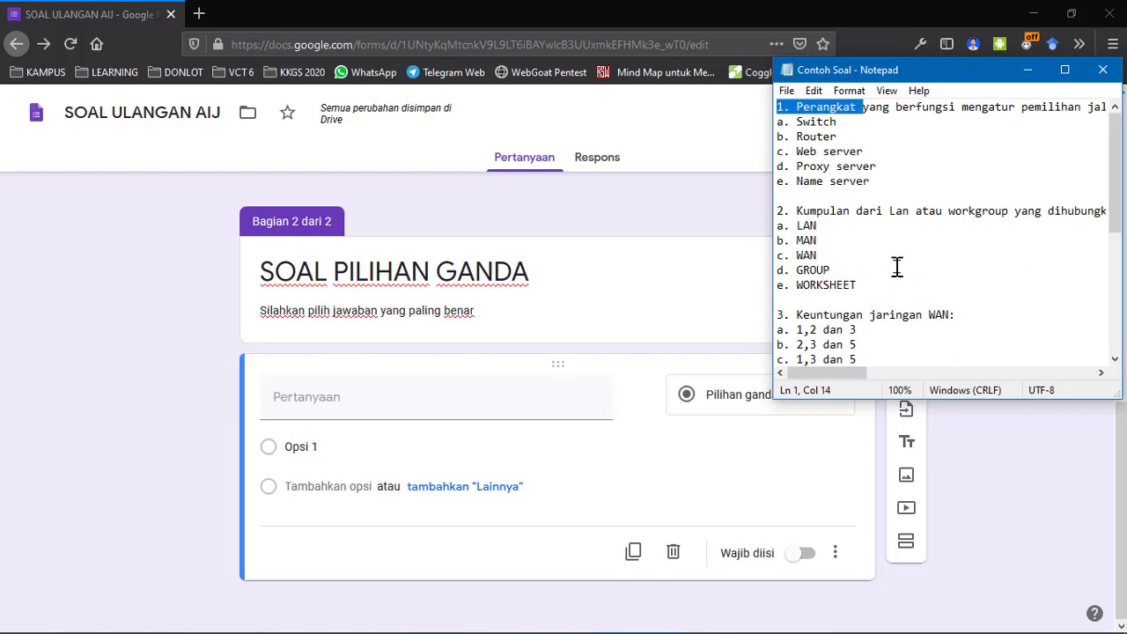
key("ctrl+shift+Right")
key("ctrl+shift+Right")
key("ctrl+shift+Right")
key("ctrl+shift+Right")
key("ctrl+shift+Right")
key("ctrl+shift+Right")
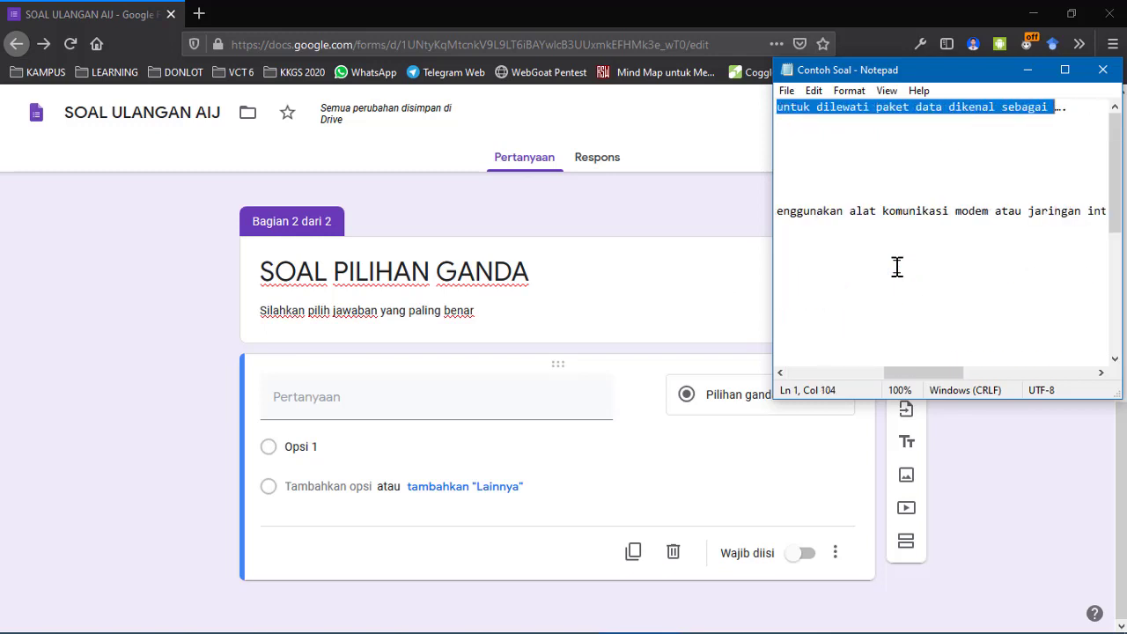
key("shift+Right")
right_click(922, 123)
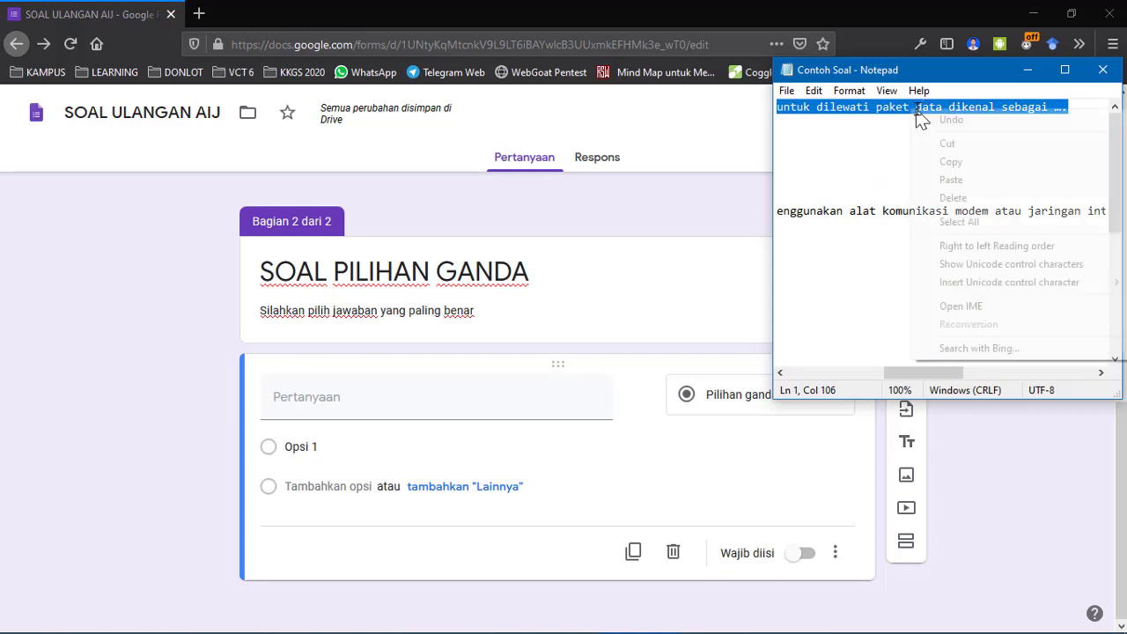
left_click(939, 161)
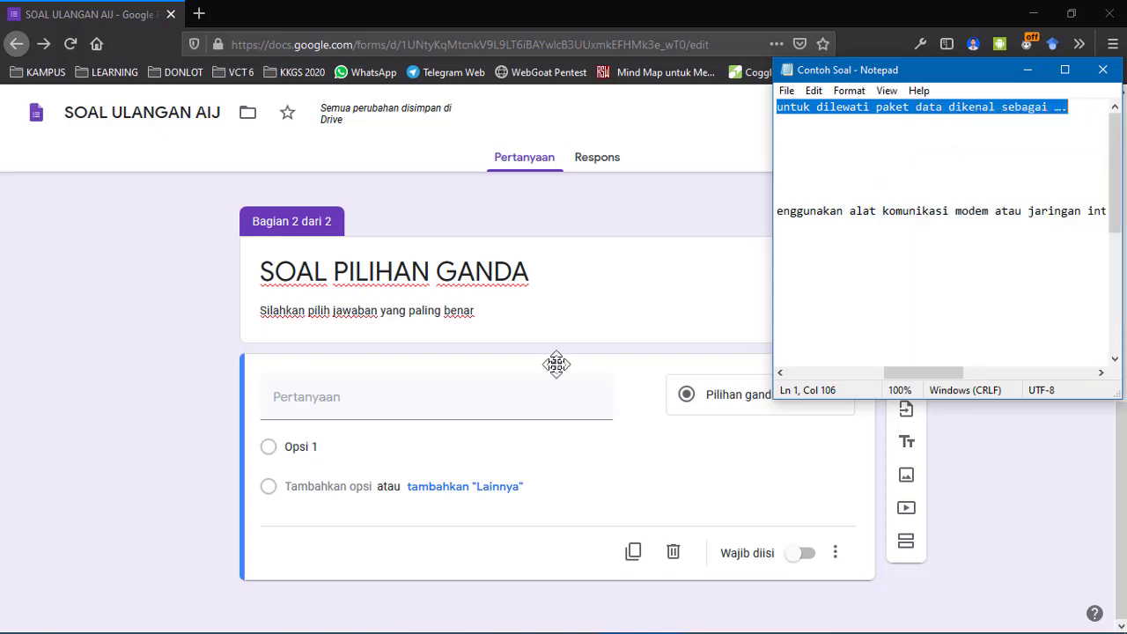
left_click(390, 409)
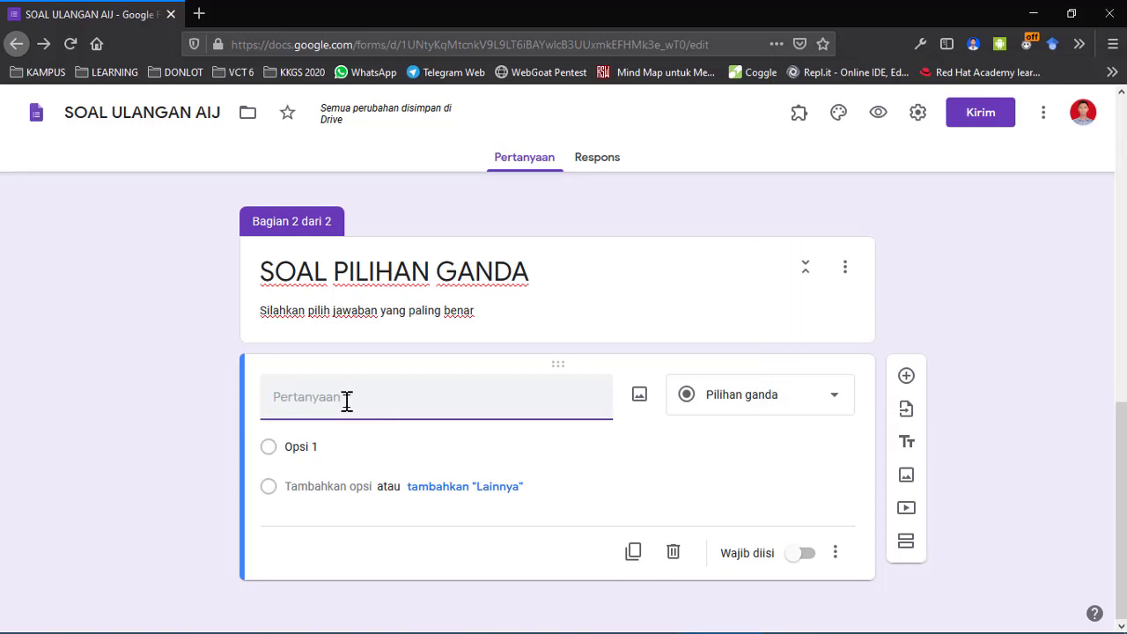
right_click(347, 401)
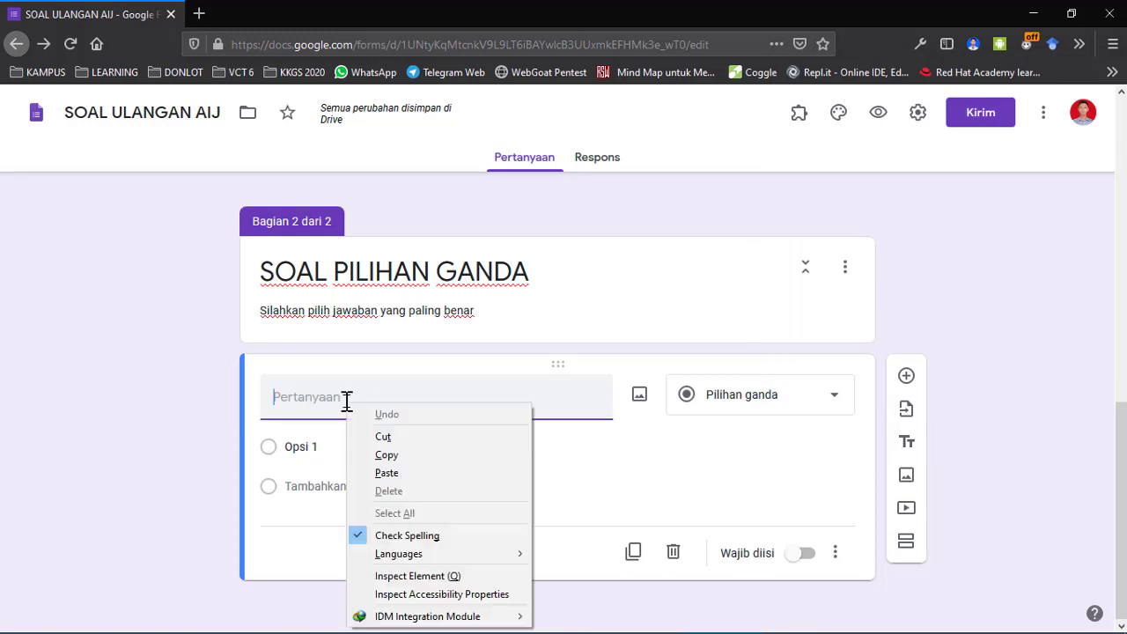
left_click(413, 473)
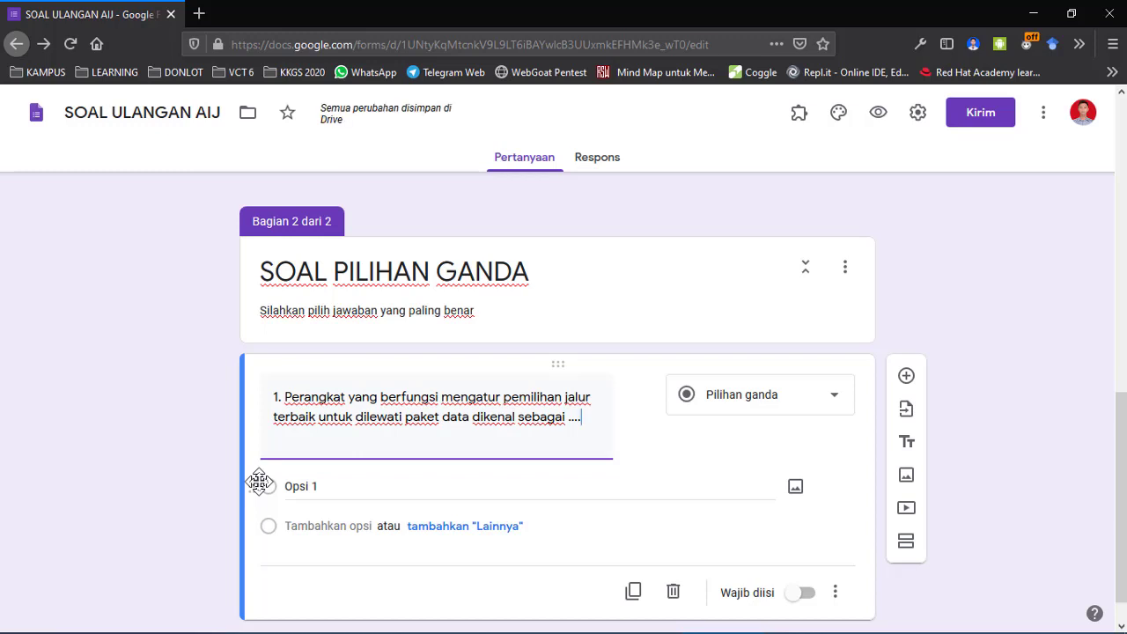
scroll(187, 405, "down", 1)
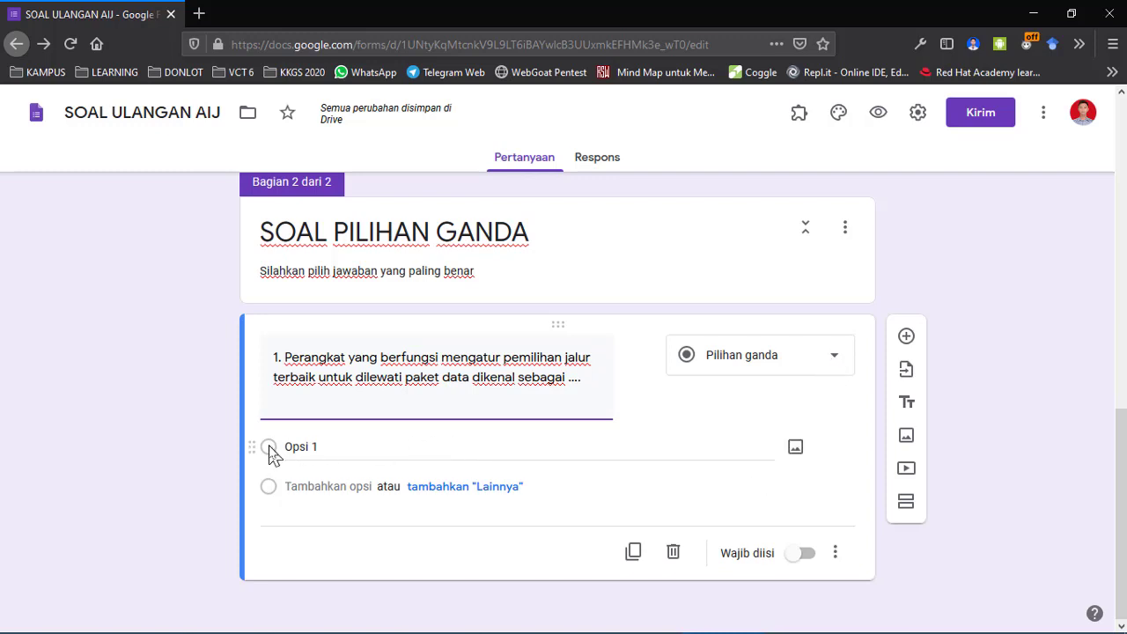
Paste 'a. Switch' from Notepad as question 1's first answer option.
left_click(298, 448)
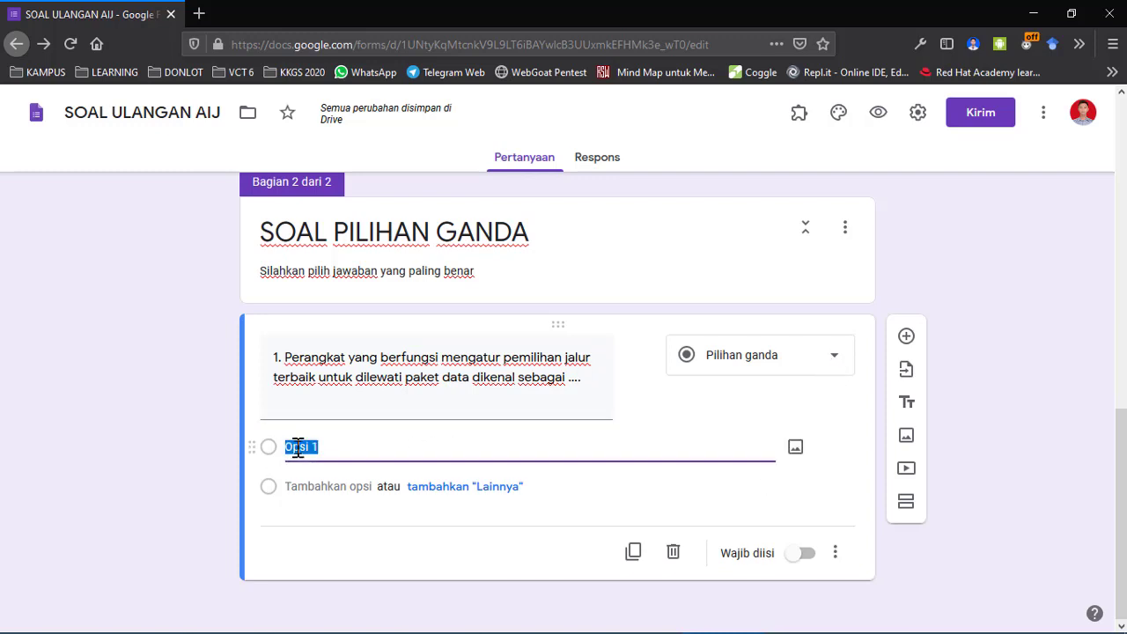
key("alt+Tab")
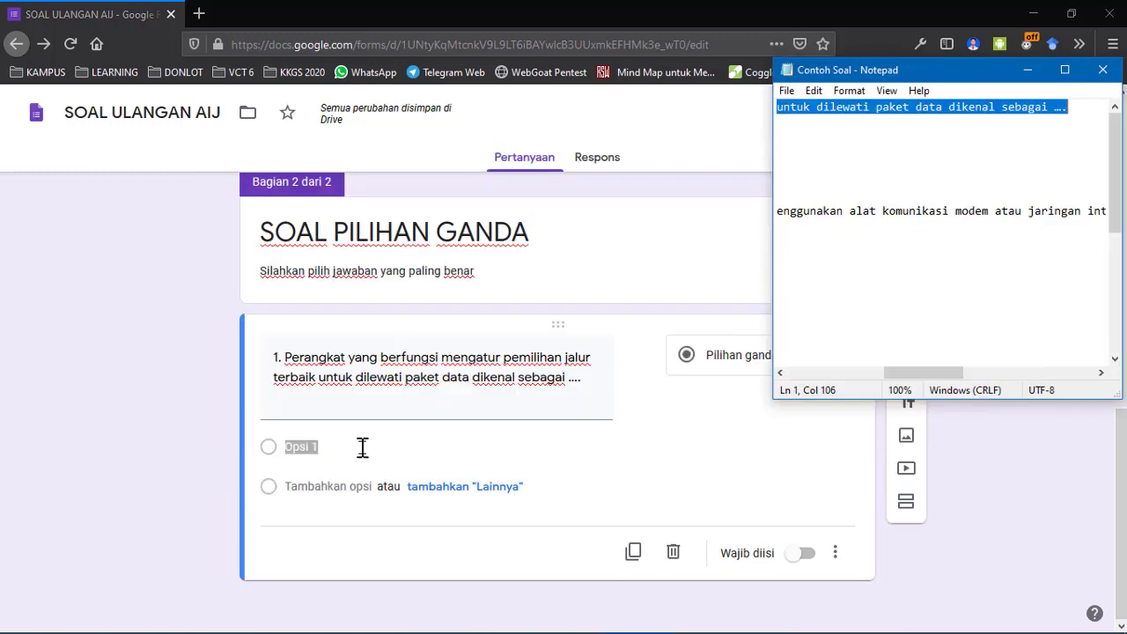
key("Right")
key("Right")
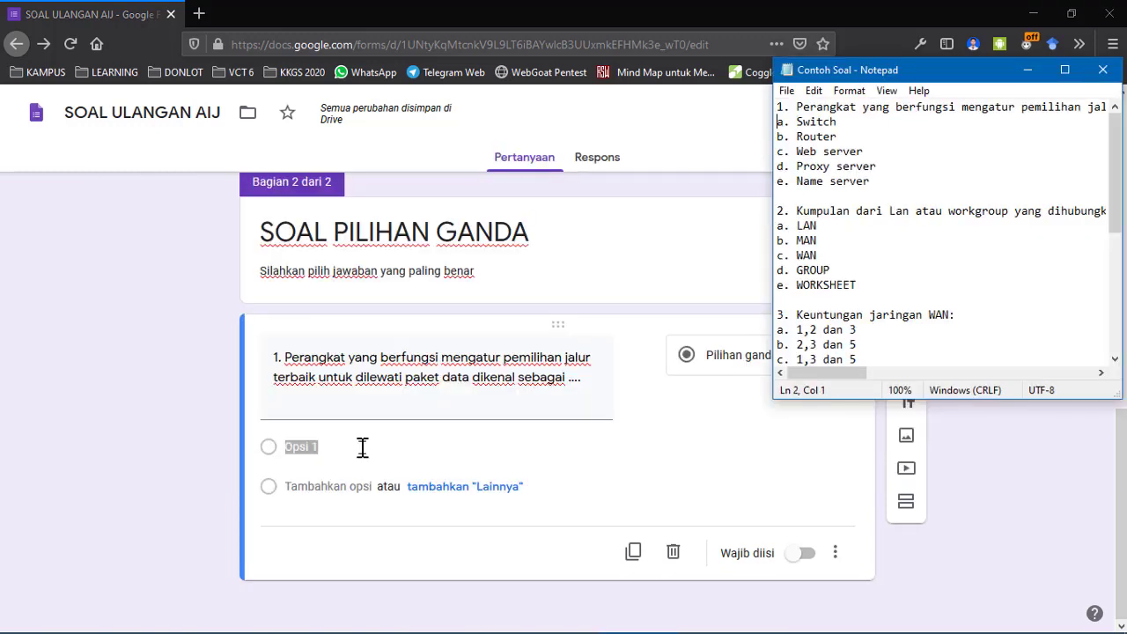
key("shift+Right")
key("shift+Right")
key("shift+Right")
key("shift+Right")
key("shift+Right")
key("shift+Right")
key("shift+Right")
key("shift+Right")
key("shift+Right")
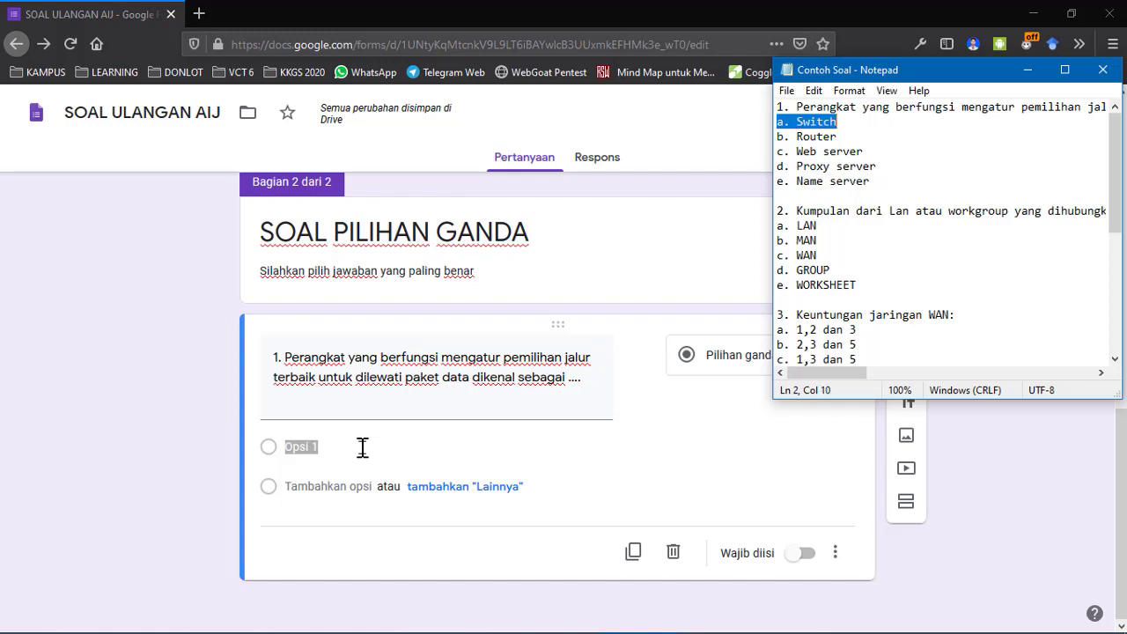
right_click(815, 122)
left_click(828, 169)
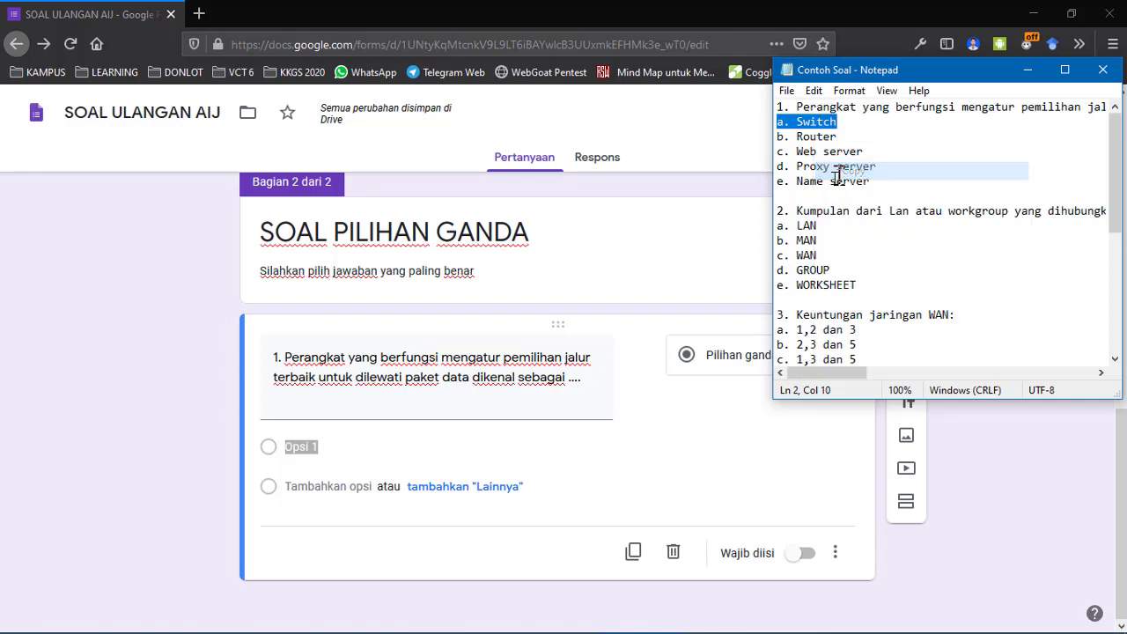
left_click(357, 445)
key("BackSpace")
key("BackSpace")
key("BackSpace")
key("BackSpace")
key("BackSpace")
key("BackSpace")
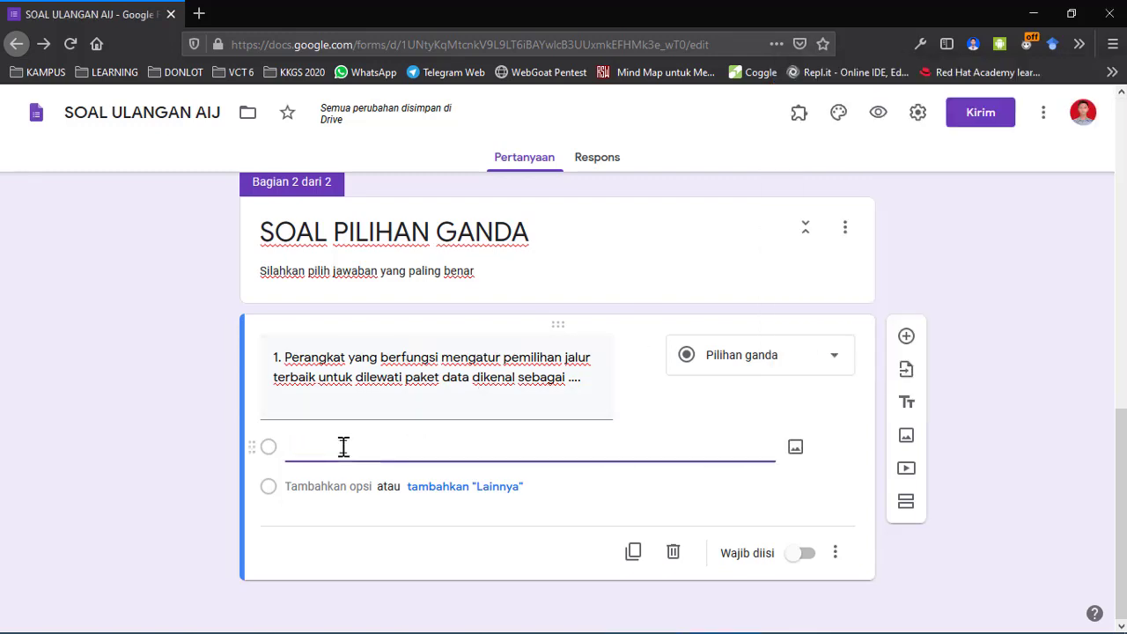
key("ctrl+v")
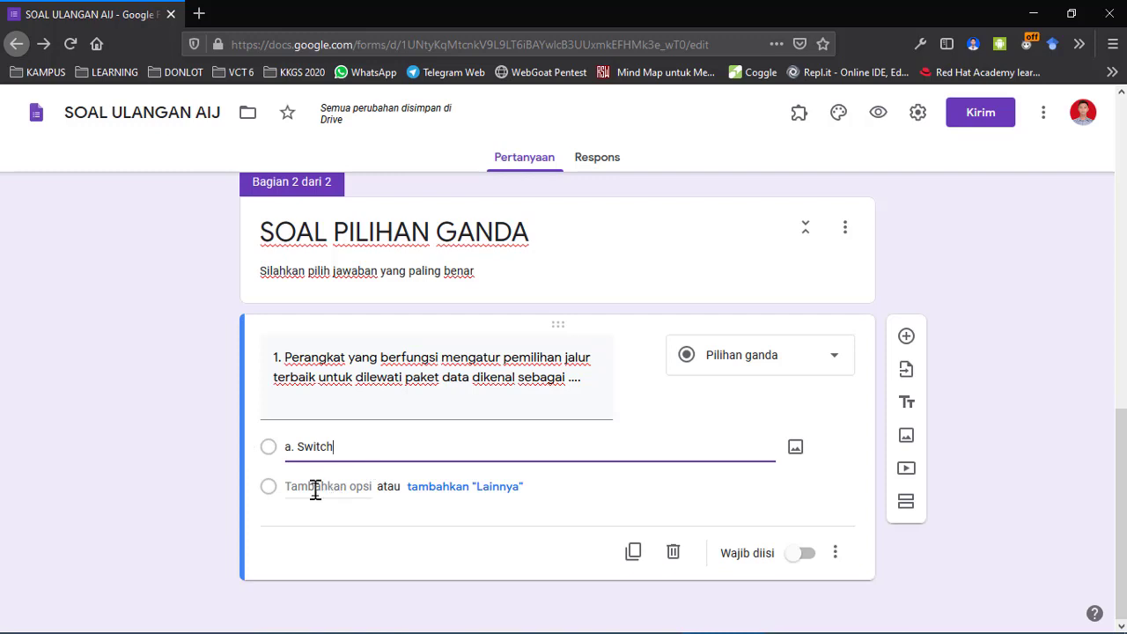
Add a second option and paste 'b. Router' into it.
left_click(367, 486)
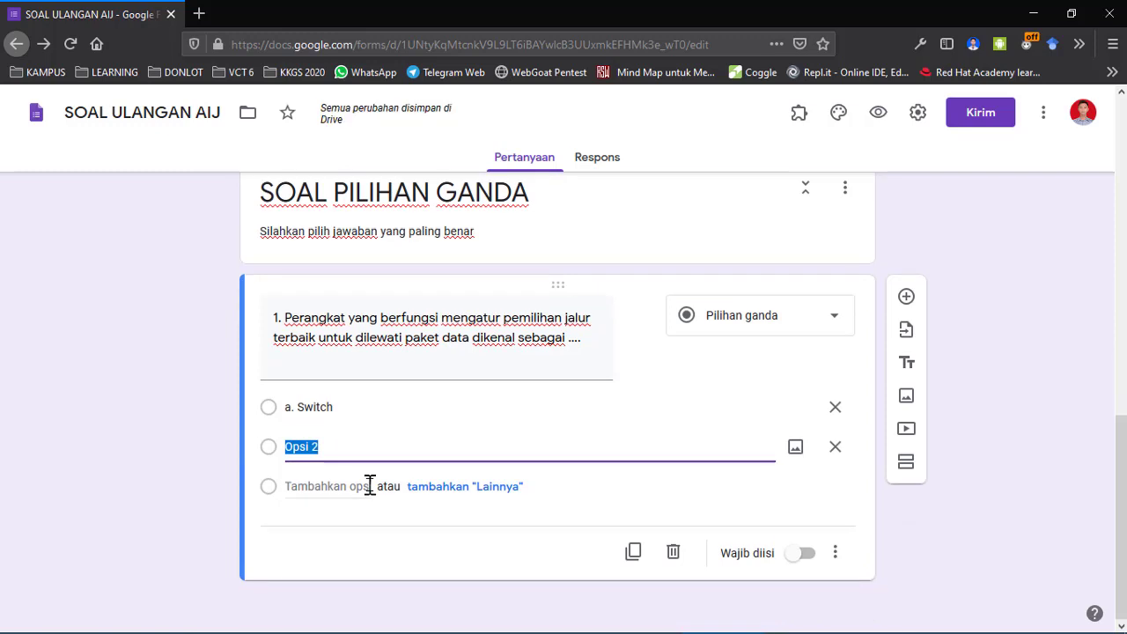
key("alt+Tab")
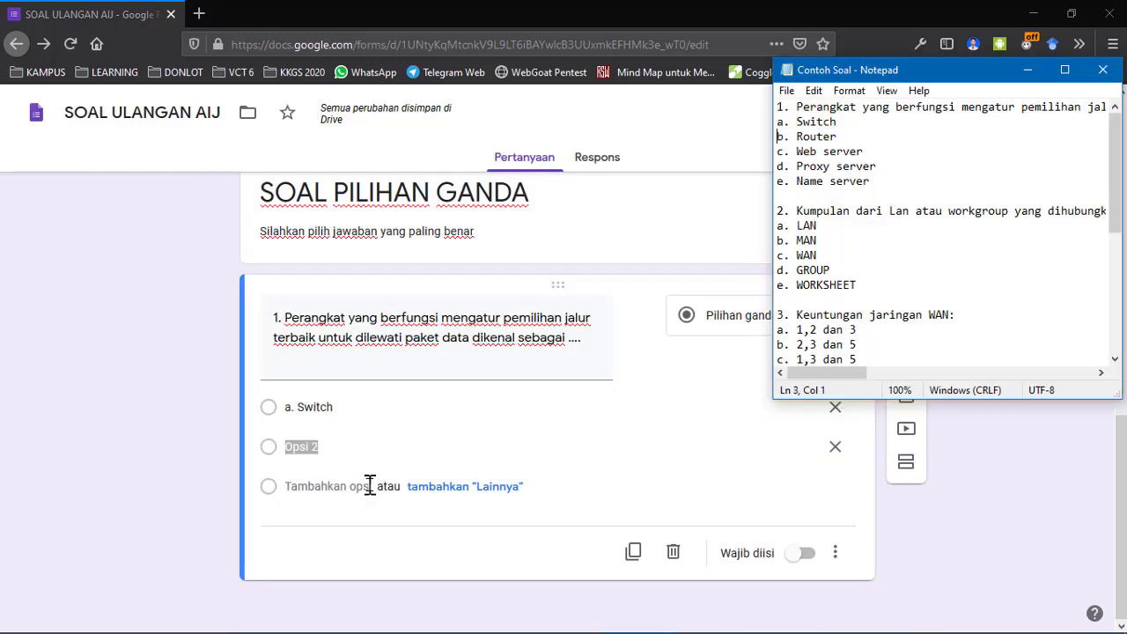
key("shift+End")
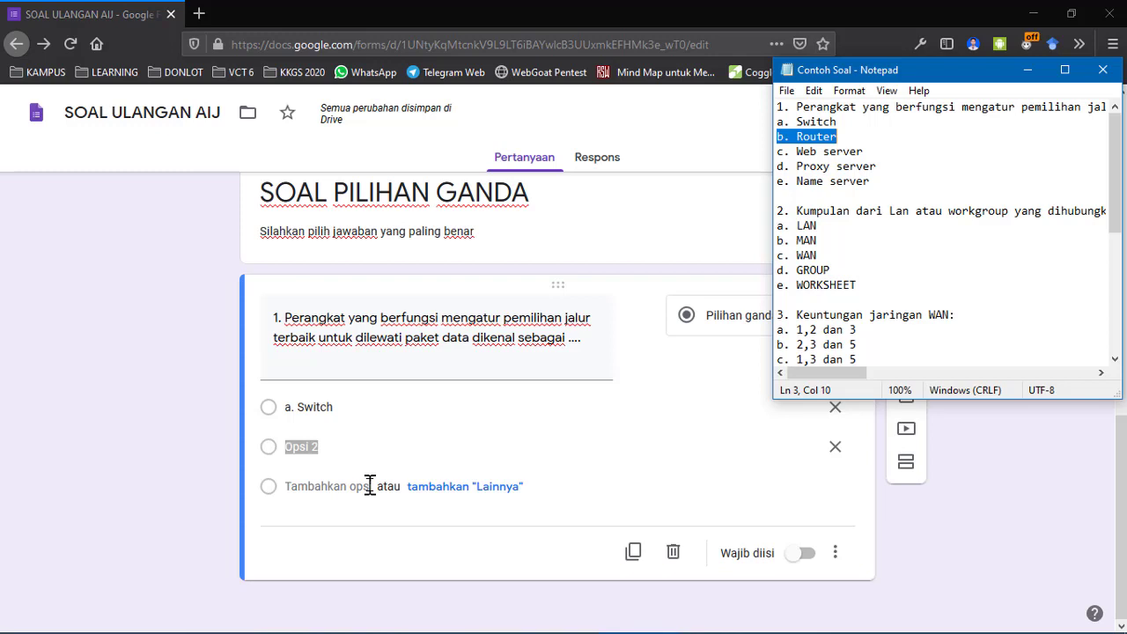
left_click(327, 448)
left_click(327, 448)
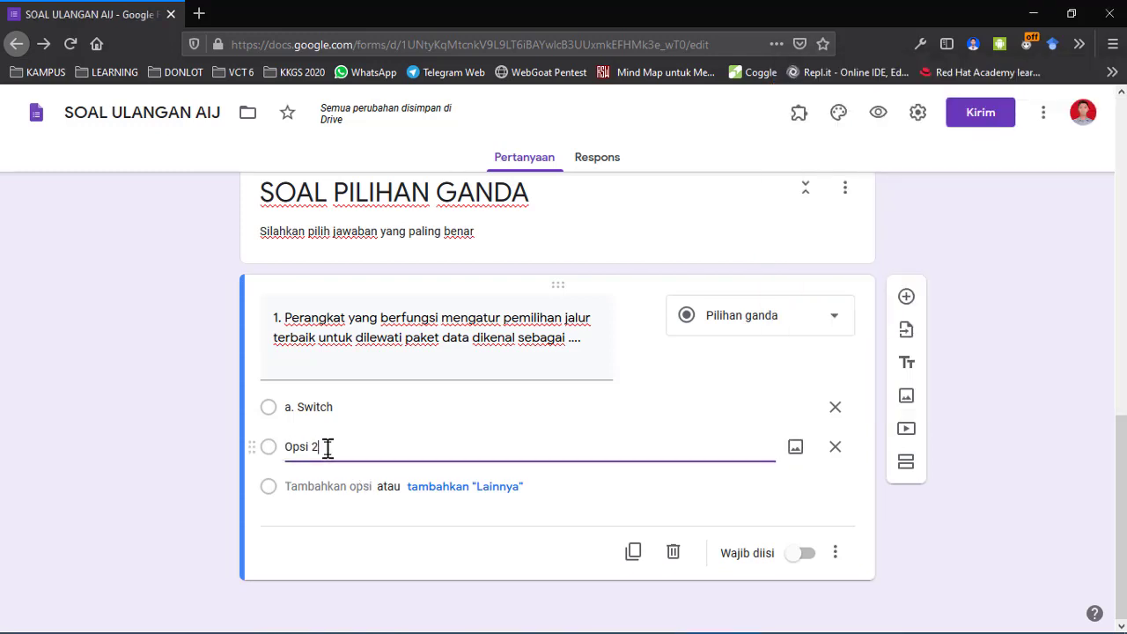
key("ctrl+v")
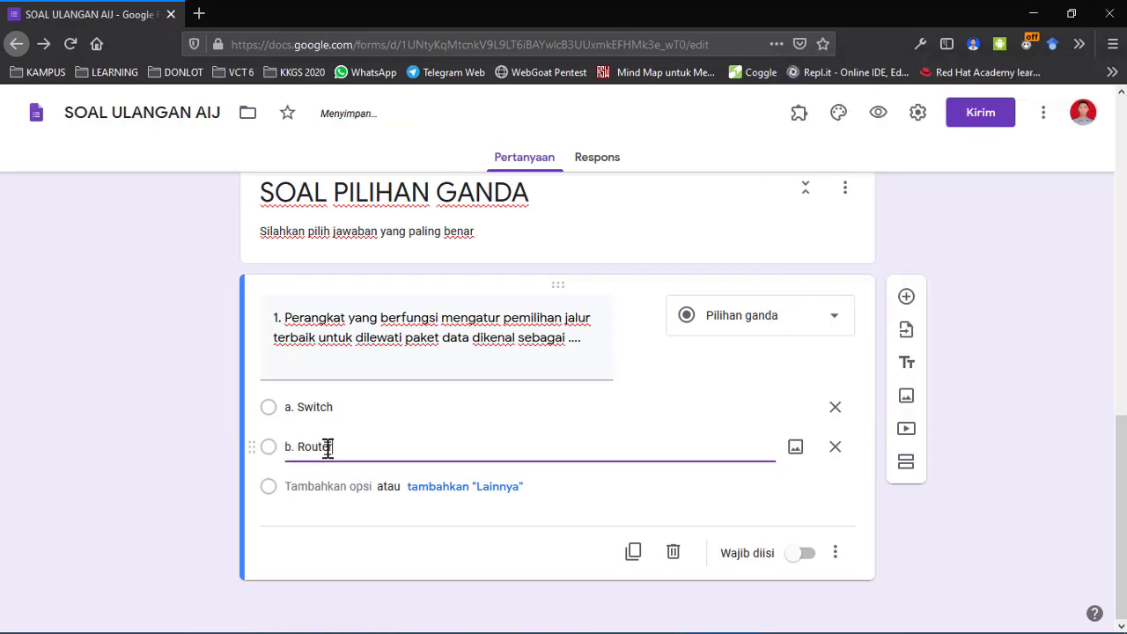
Add a third option 'c. Web server' copied from Notepad.
left_click(327, 488)
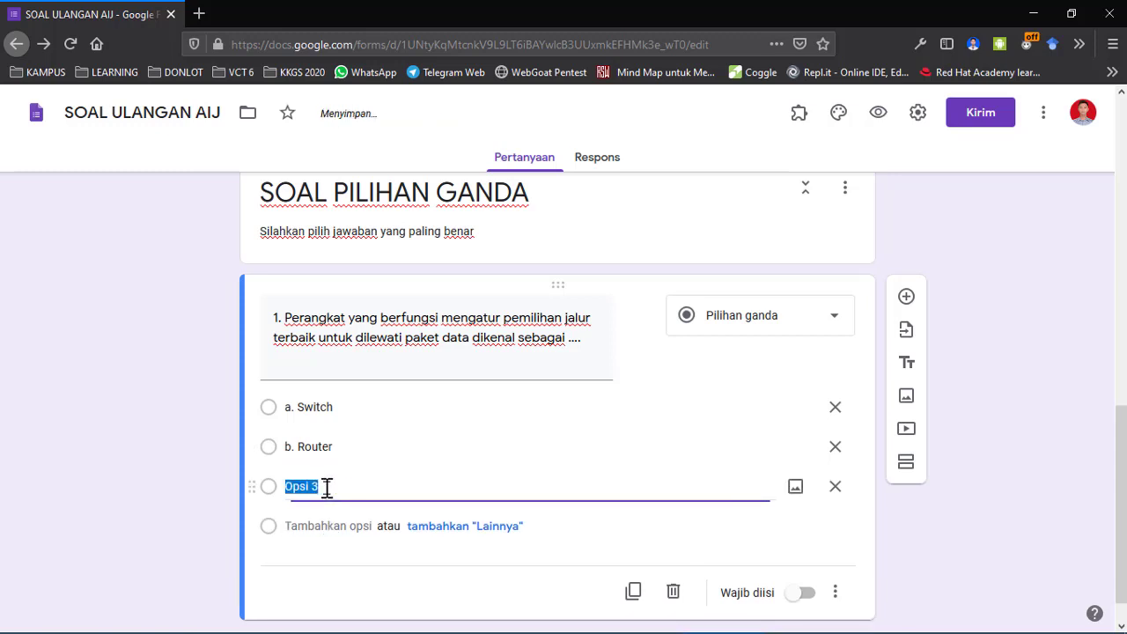
key("alt+Tab")
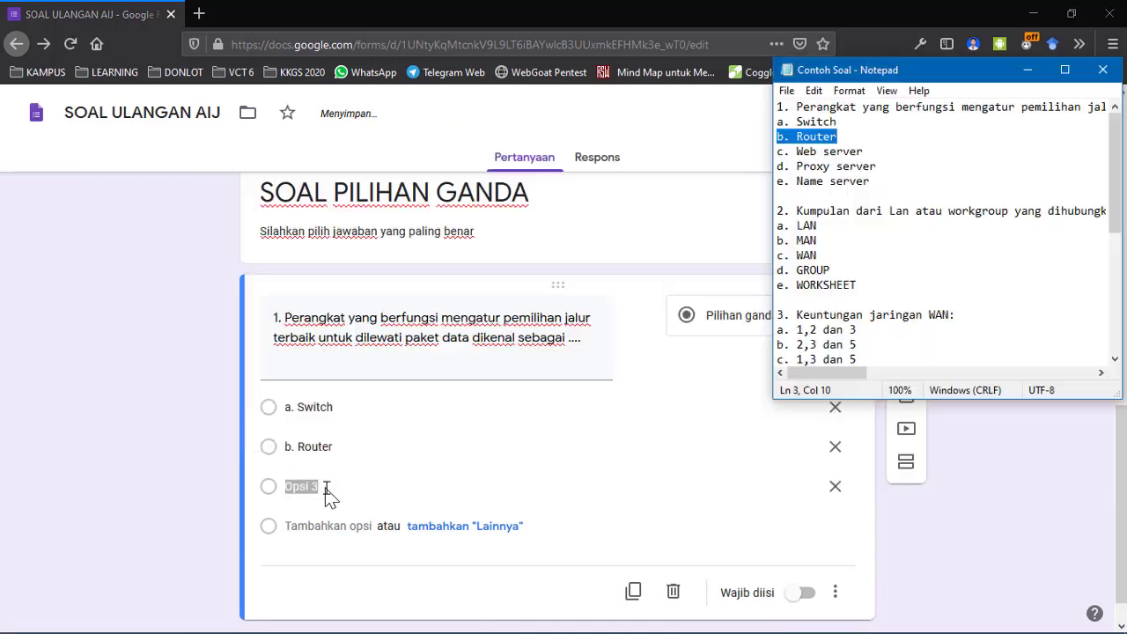
key("Down")
key("shift+End")
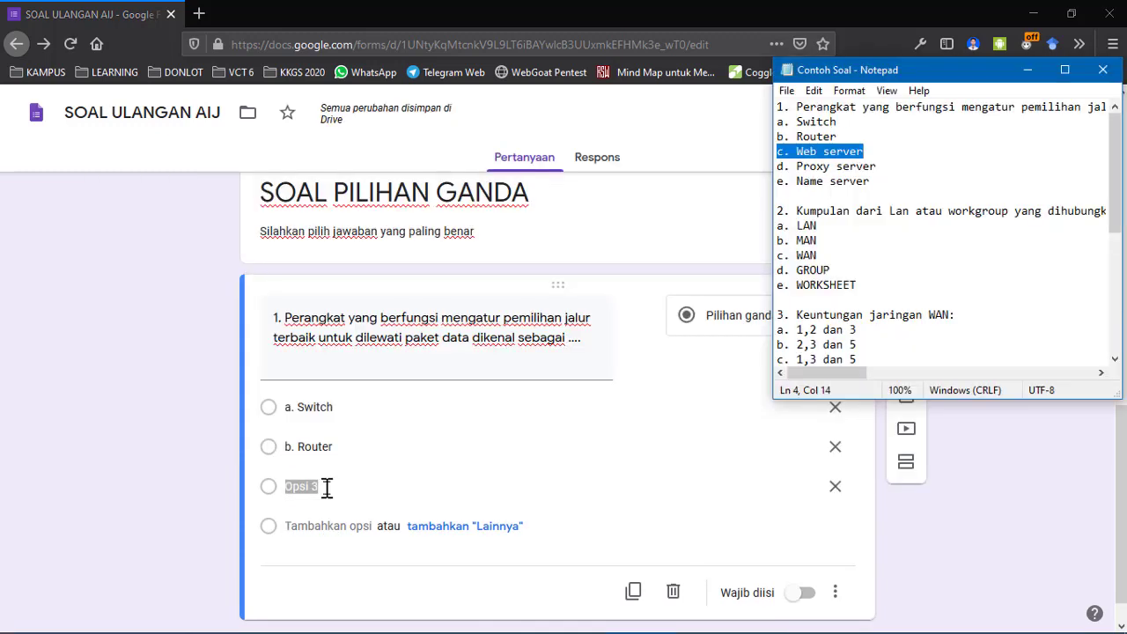
key("alt+Tab")
key("ctrl+v")
key("Tab")
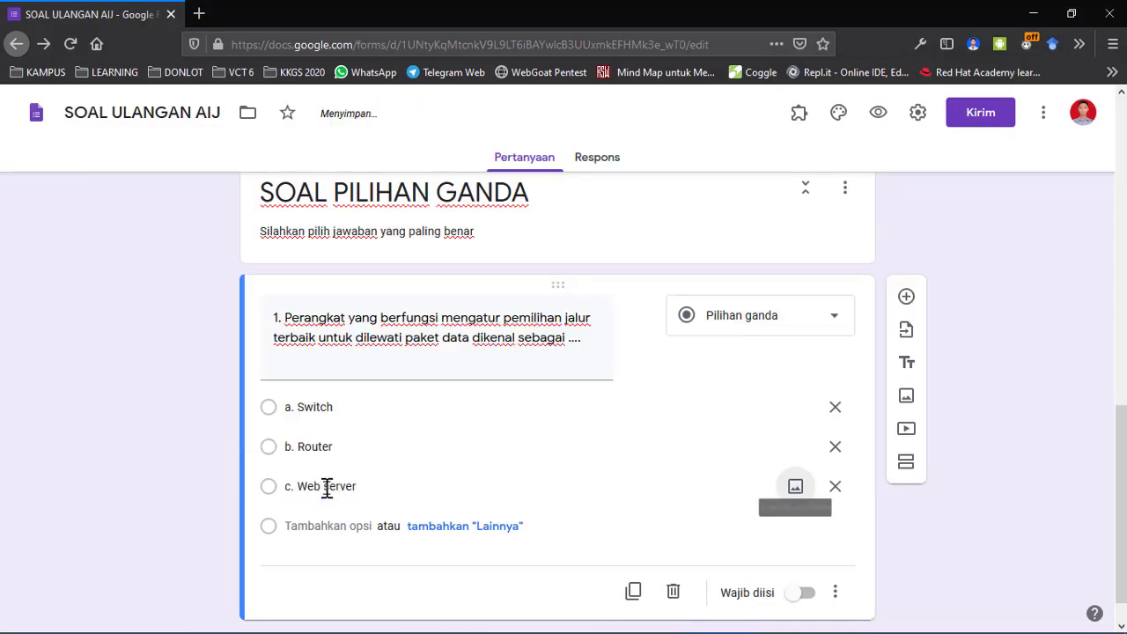
Add a fourth option 'd. Proxy server', undoing a stray paste into the question.
left_click(330, 526)
key("alt+Tab")
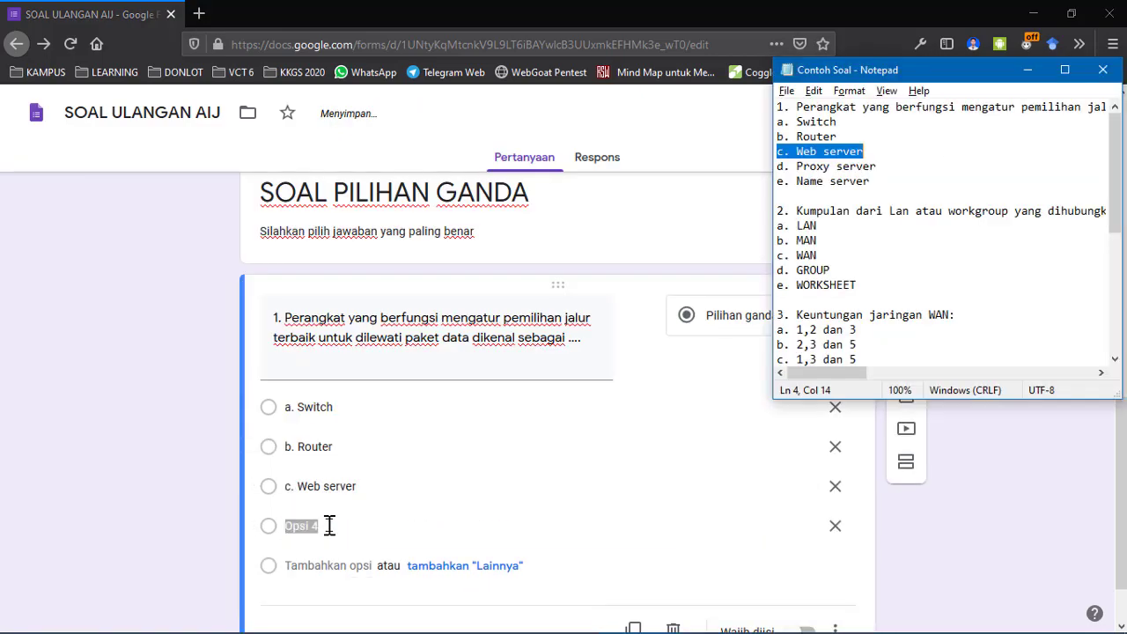
key("Down")
key("Home")
key("shift+End")
key("ctrl+c")
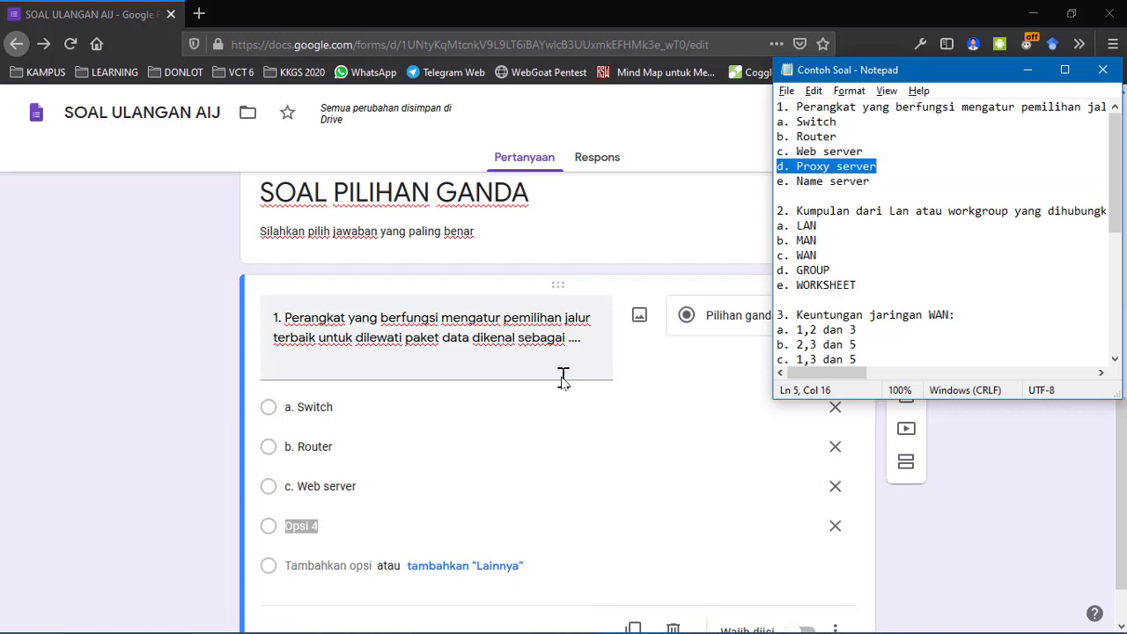
key("alt+Tab")
left_click(562, 378)
key("ctrl+v")
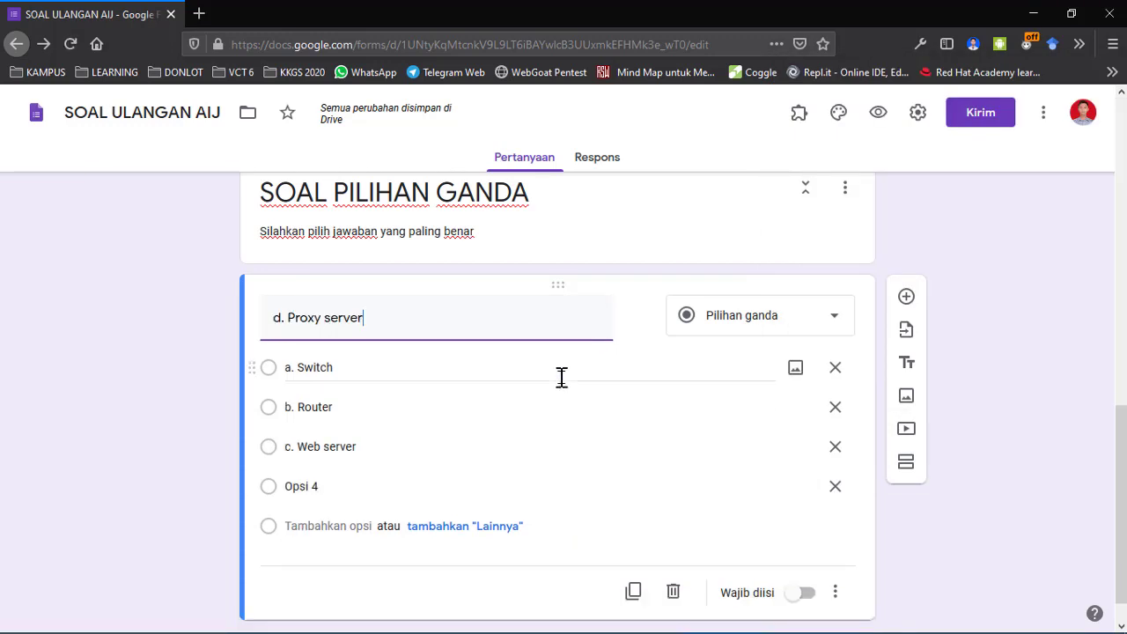
key("ctrl+z")
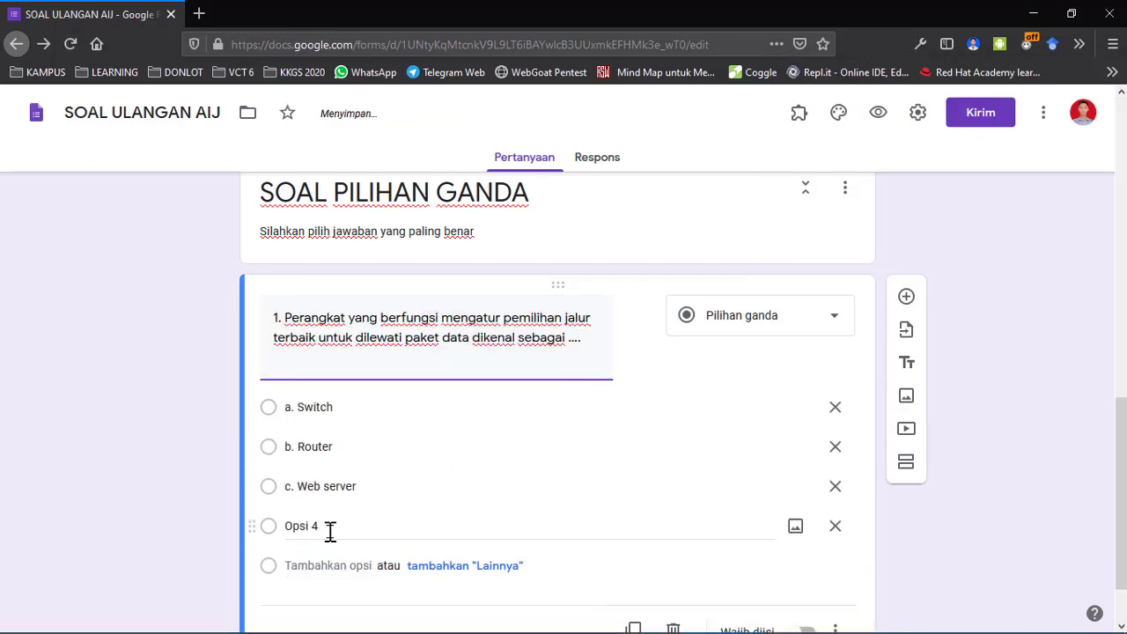
left_click(328, 529)
key("ctrl+v")
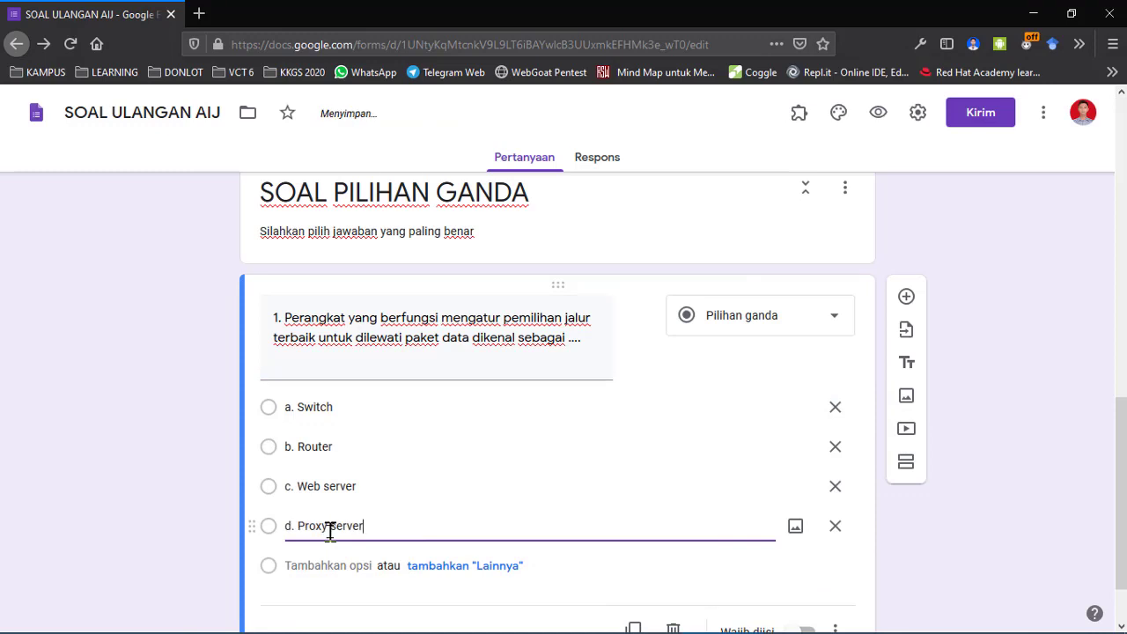
scroll(329, 529, "down", 2)
Add the fifth option 'e. Name server' copied from Notepad.
key("alt+Tab")
key("Right")
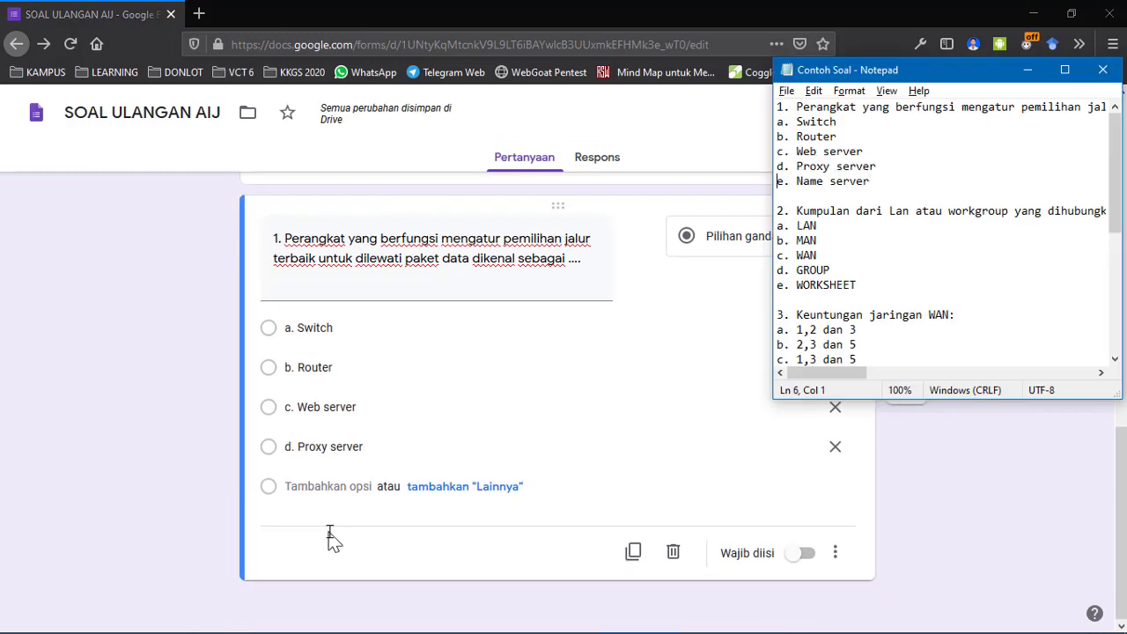
key("shift+End")
key("ctrl+c")
key("alt+Tab")
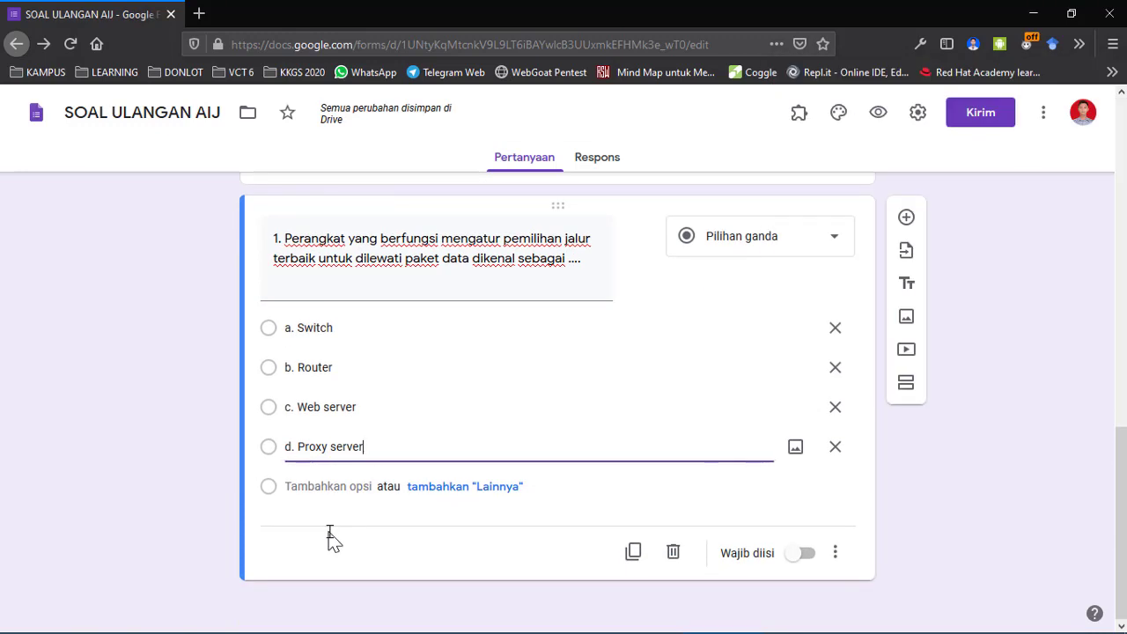
left_click(322, 487)
key("ctrl+v")
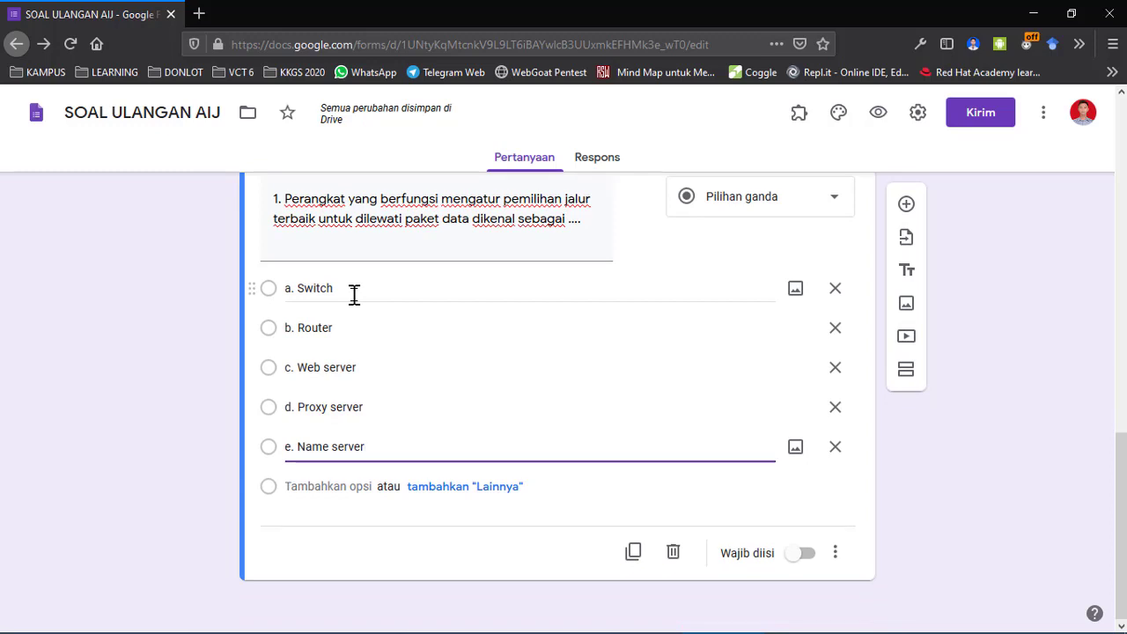
scroll(206, 443, "up", 2)
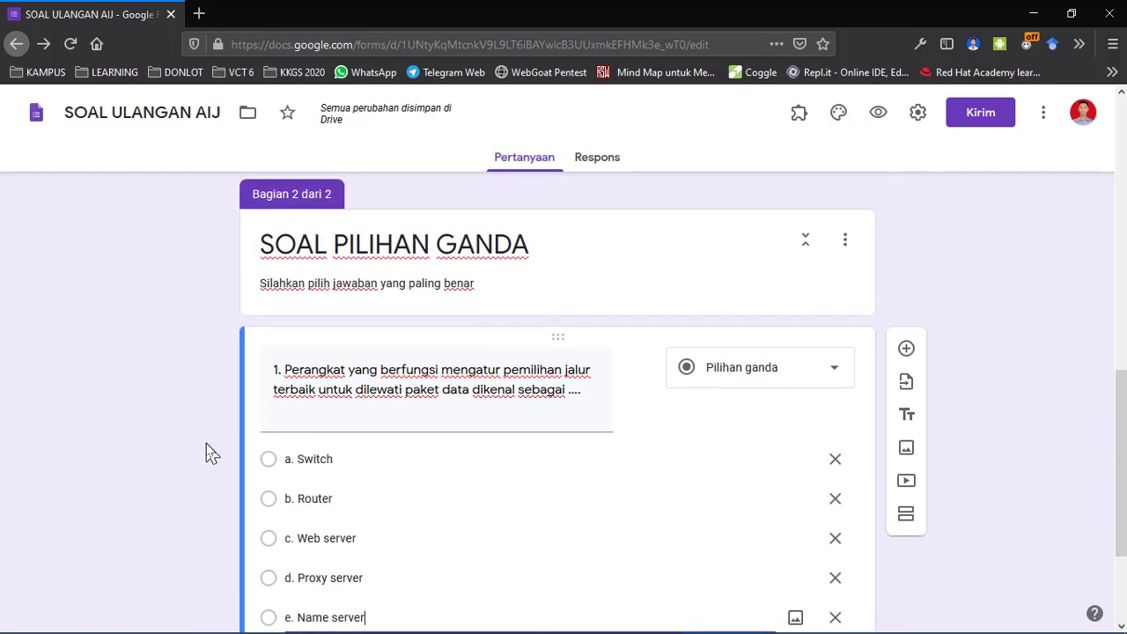
scroll(207, 443, "down", 2)
scroll(206, 443, "up", 2)
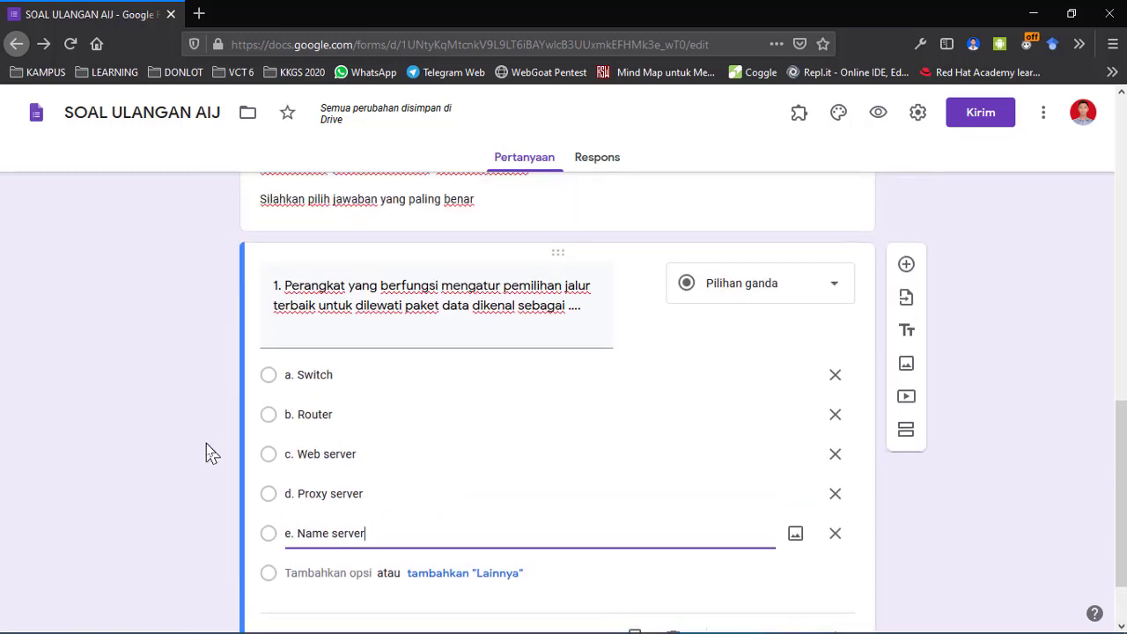
scroll(207, 444, "down", 1)
scroll(207, 443, "down", 1)
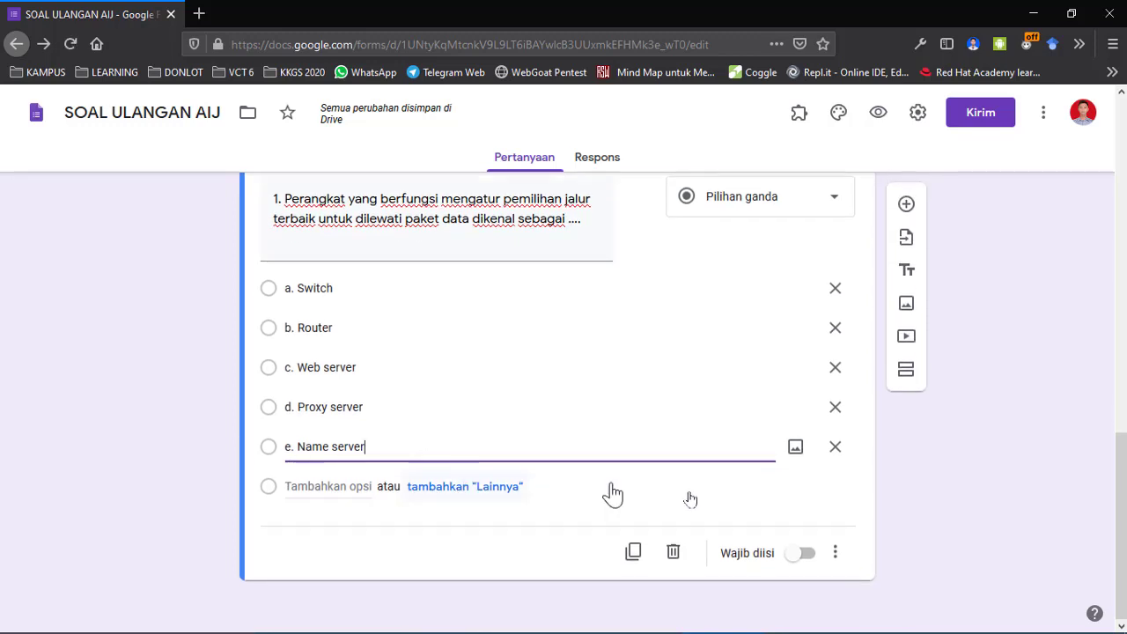
Switch on Wajib diisi (Required) for question 1 and review the question cards.
left_click(803, 554)
scroll(912, 528, "up", 2)
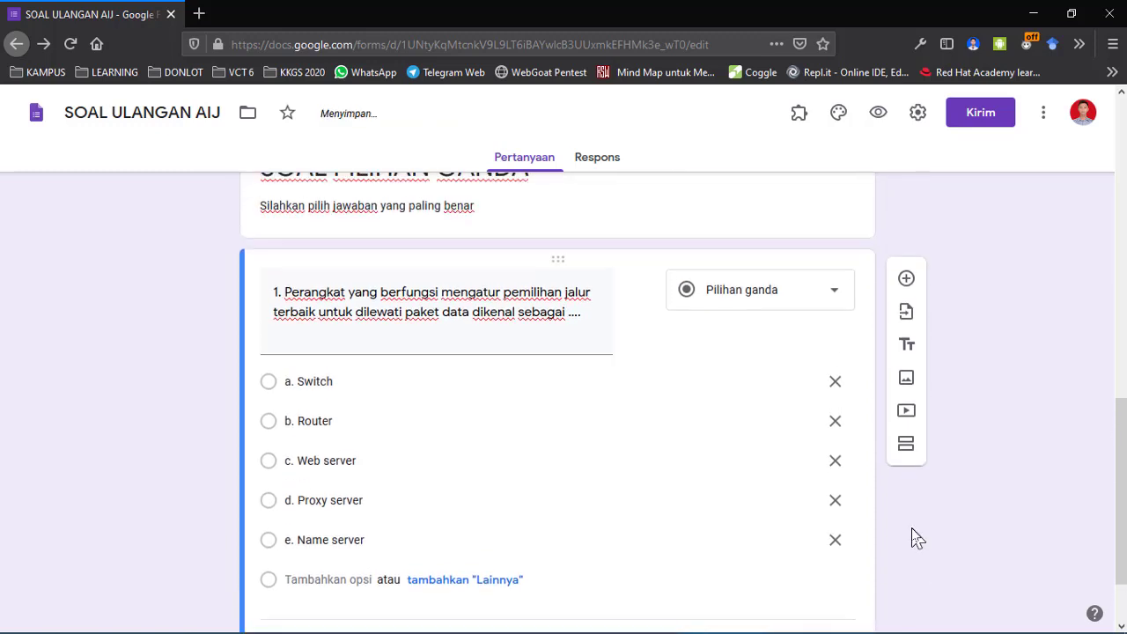
scroll(912, 528, "down", 3)
scroll(912, 529, "up", 1)
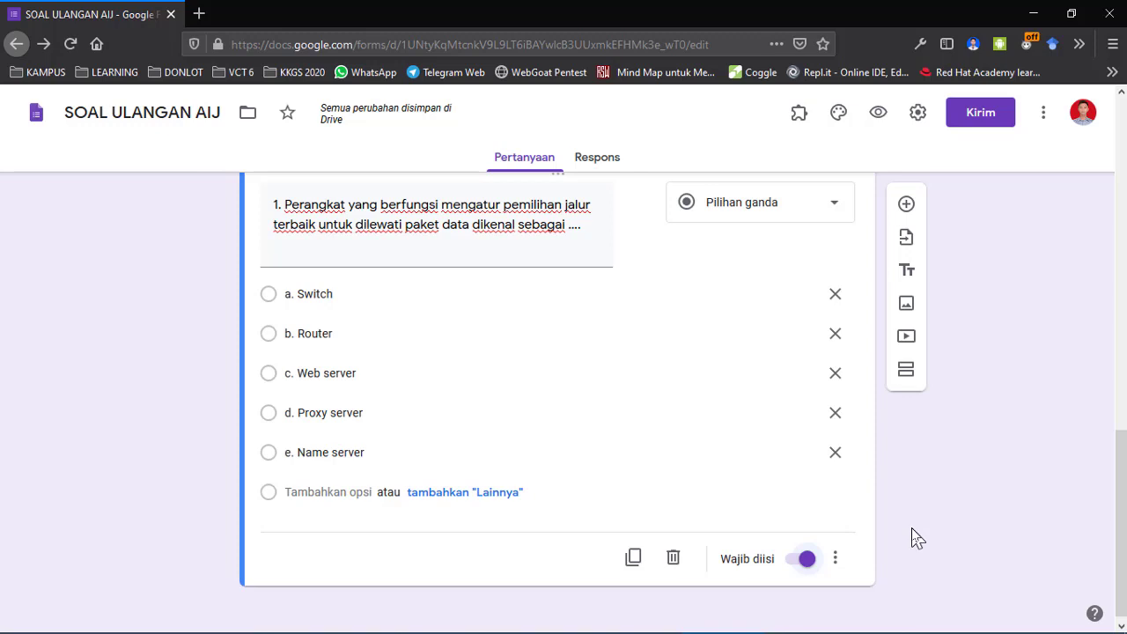
mouse_move(957, 629)
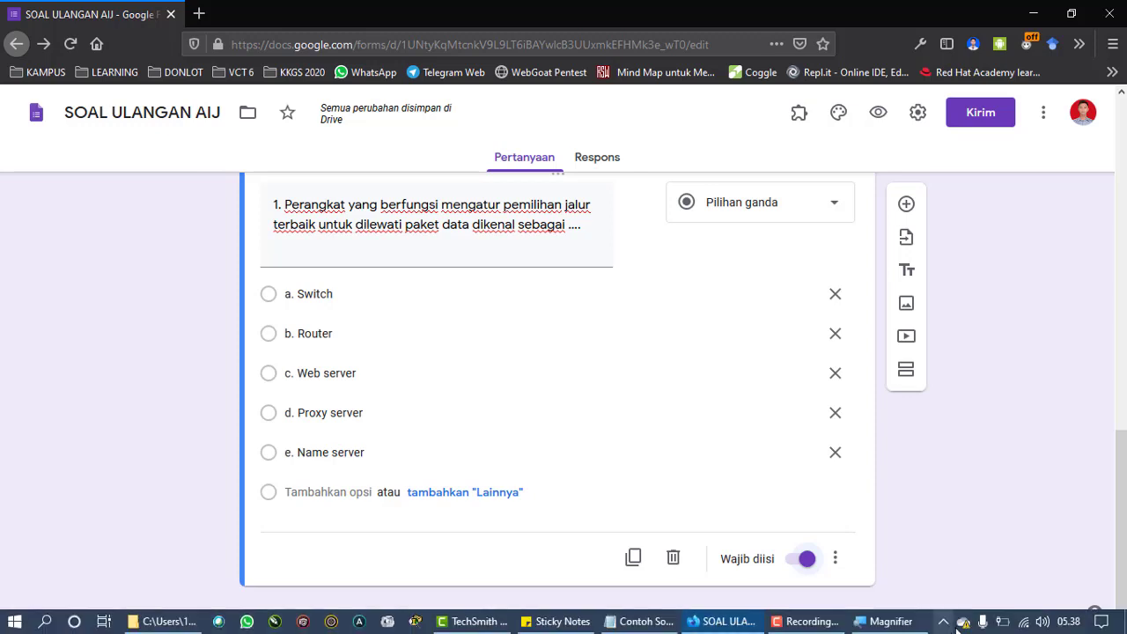
left_click(834, 622)
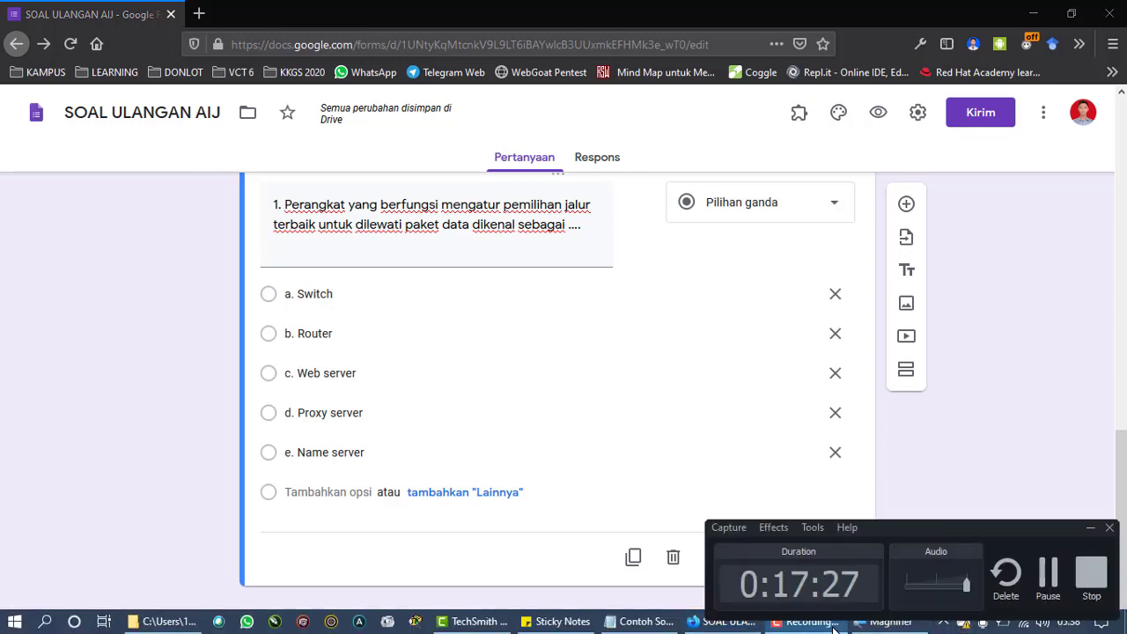
left_click(1050, 575)
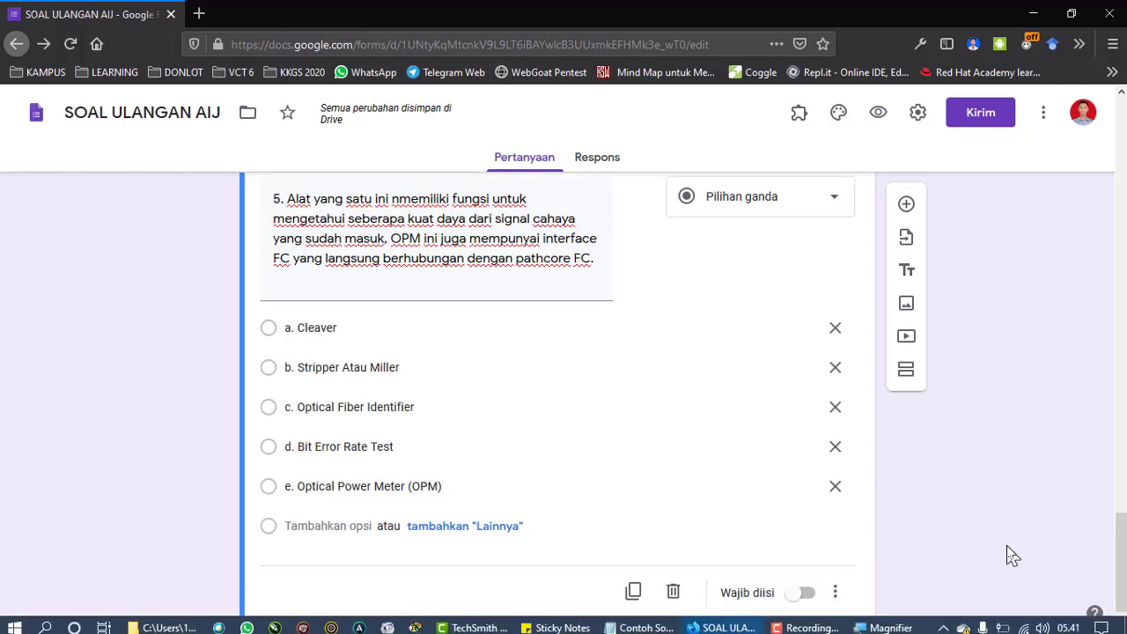
scroll(239, 432, "up", 2)
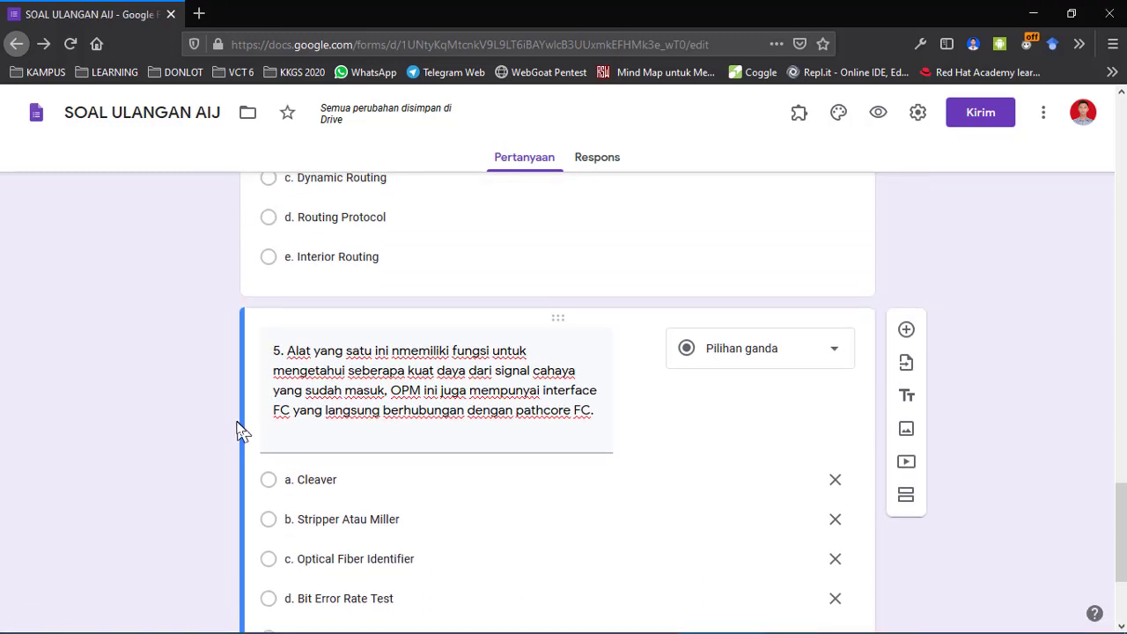
scroll(193, 444, "down", 2)
scroll(193, 445, "down", 1)
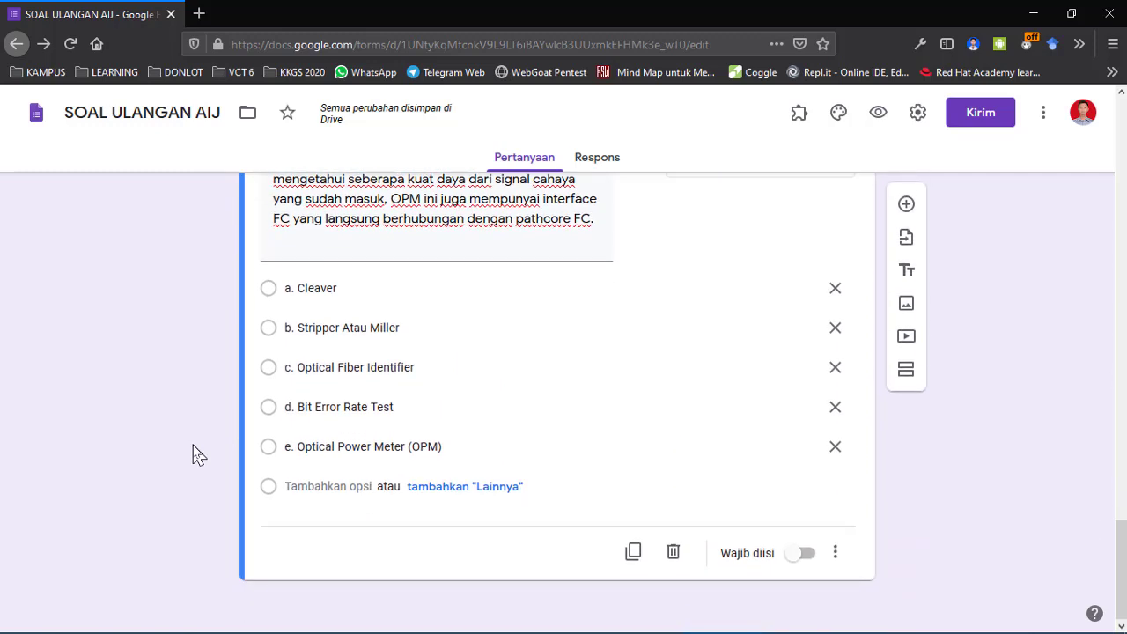
scroll(193, 445, "up", 3)
scroll(193, 445, "down", 2)
scroll(193, 445, "down", 1)
scroll(193, 445, "up", 2)
scroll(193, 445, "up", 15)
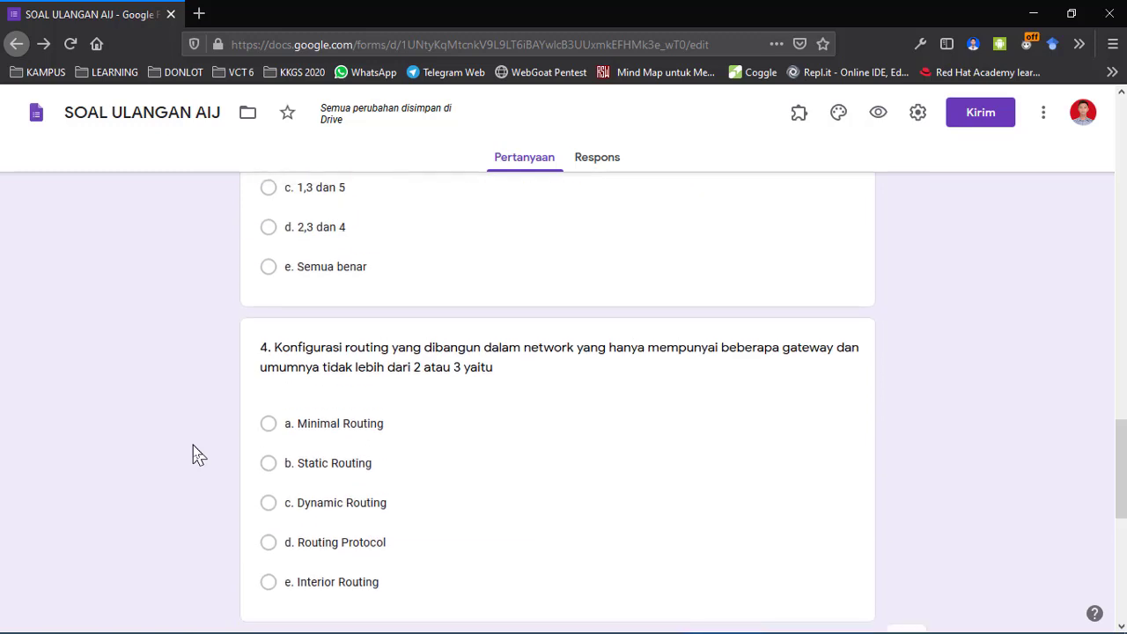
scroll(199, 454, "up", 5)
scroll(198, 455, "down", 10)
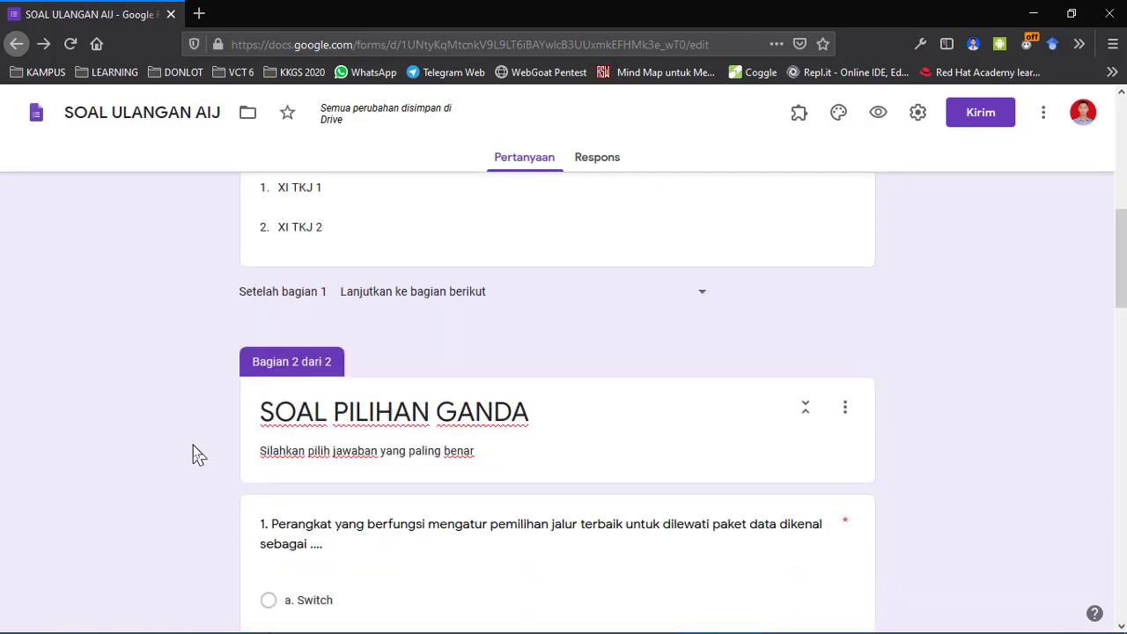
scroll(198, 455, "down", 10)
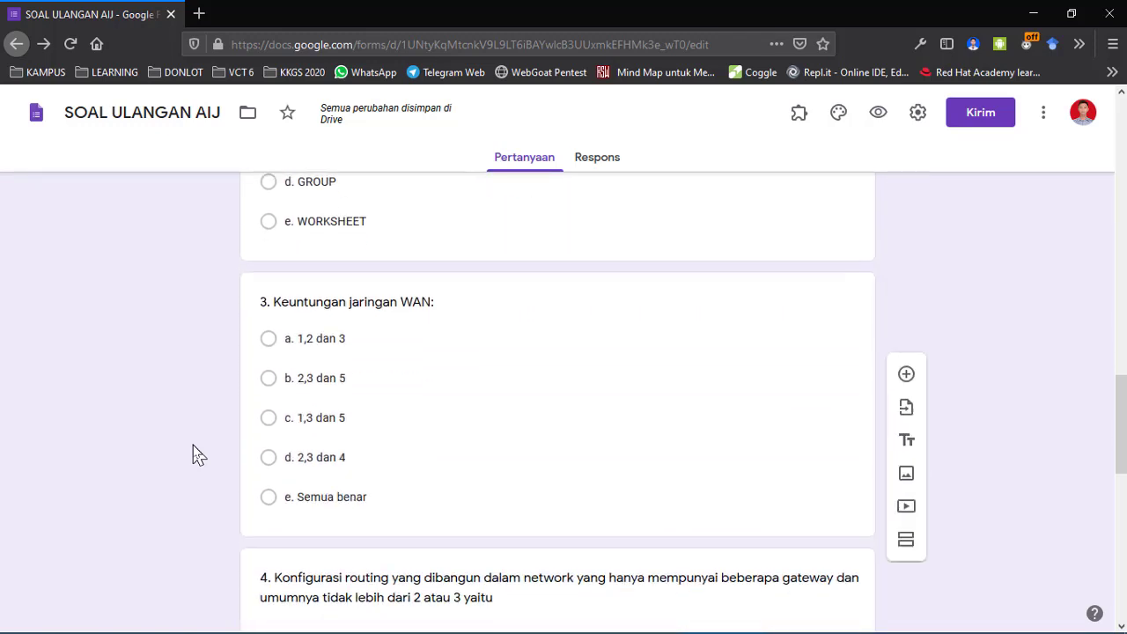
scroll(198, 455, "down", 3)
scroll(198, 455, "up", 10)
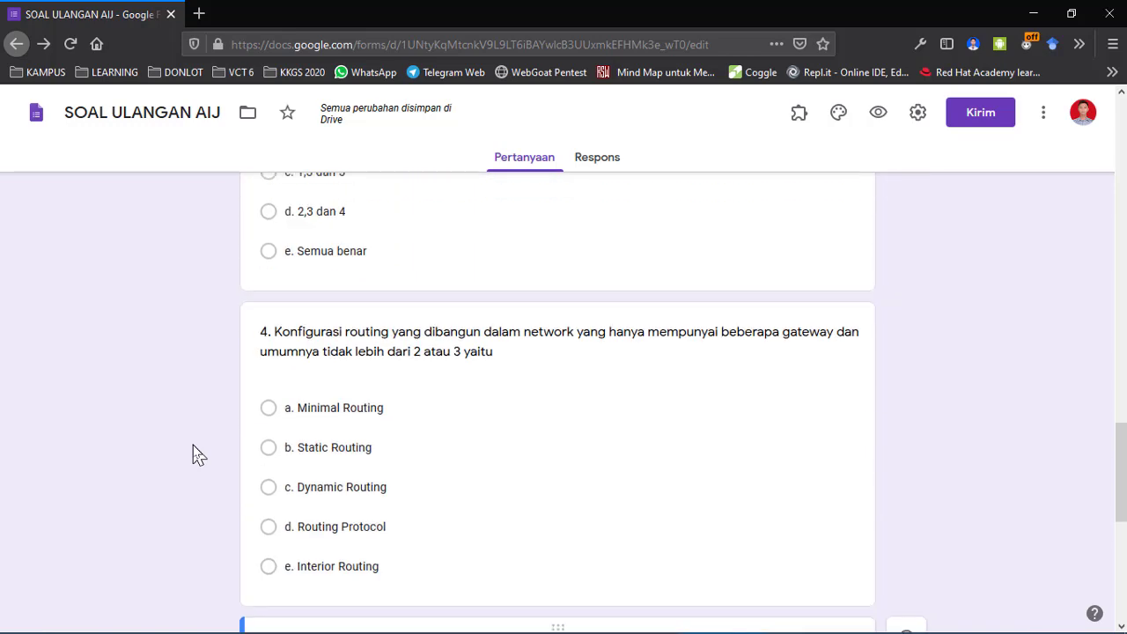
scroll(199, 455, "down", 10)
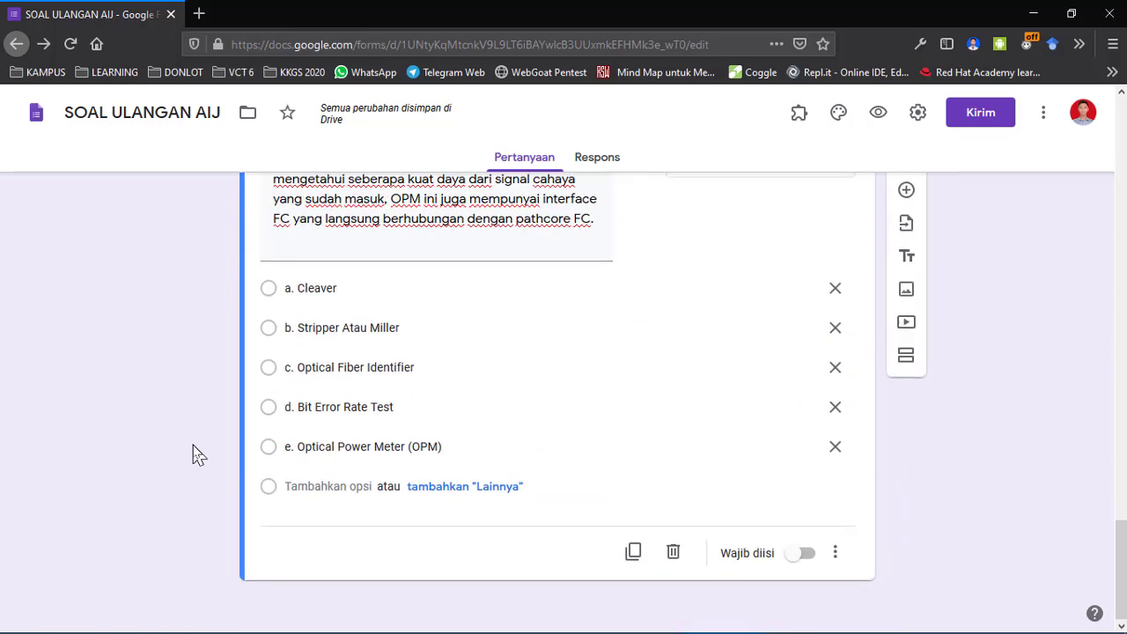
Make questions 5, 4 and 3 required with the Wajib diisi toggle.
left_click(803, 555)
scroll(800, 563, "up", 4)
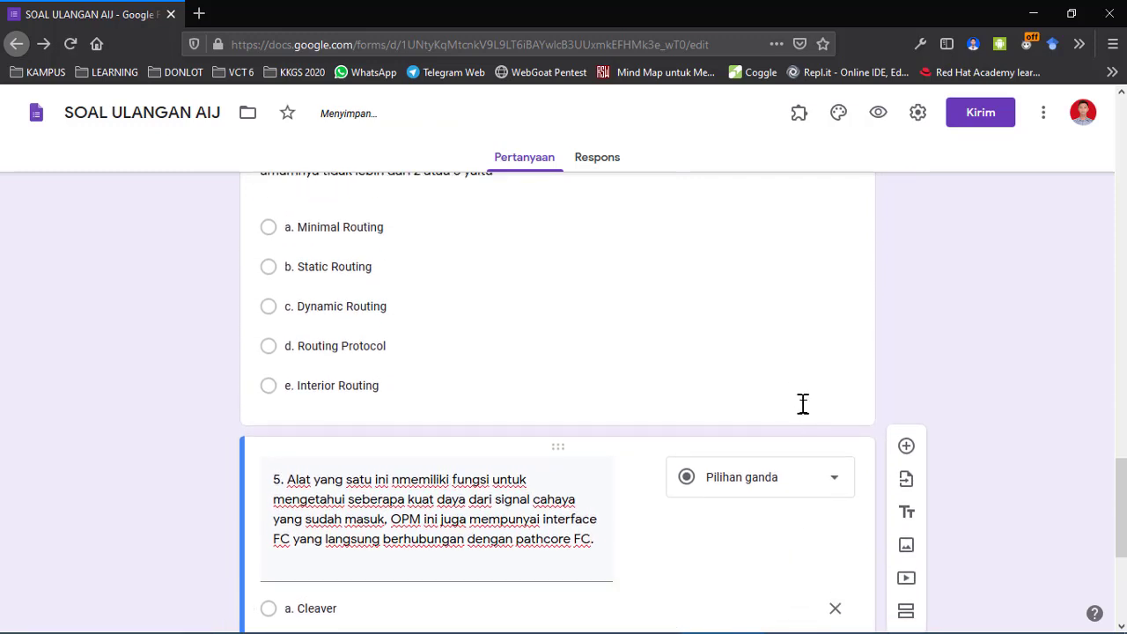
left_click(803, 404)
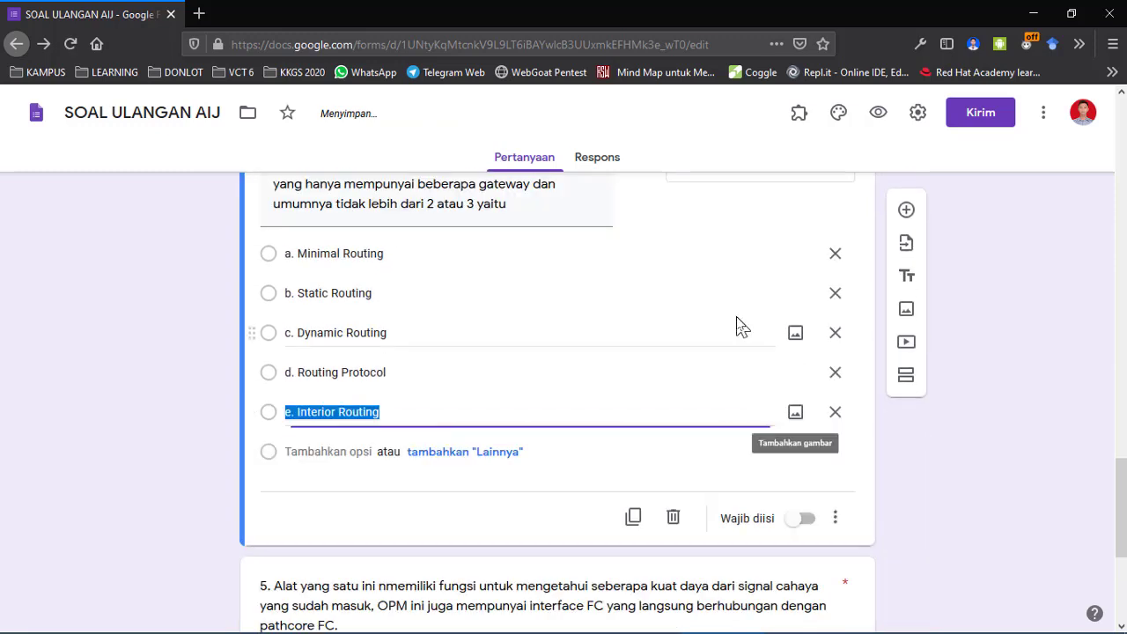
left_click(801, 518)
scroll(796, 521, "up", 4)
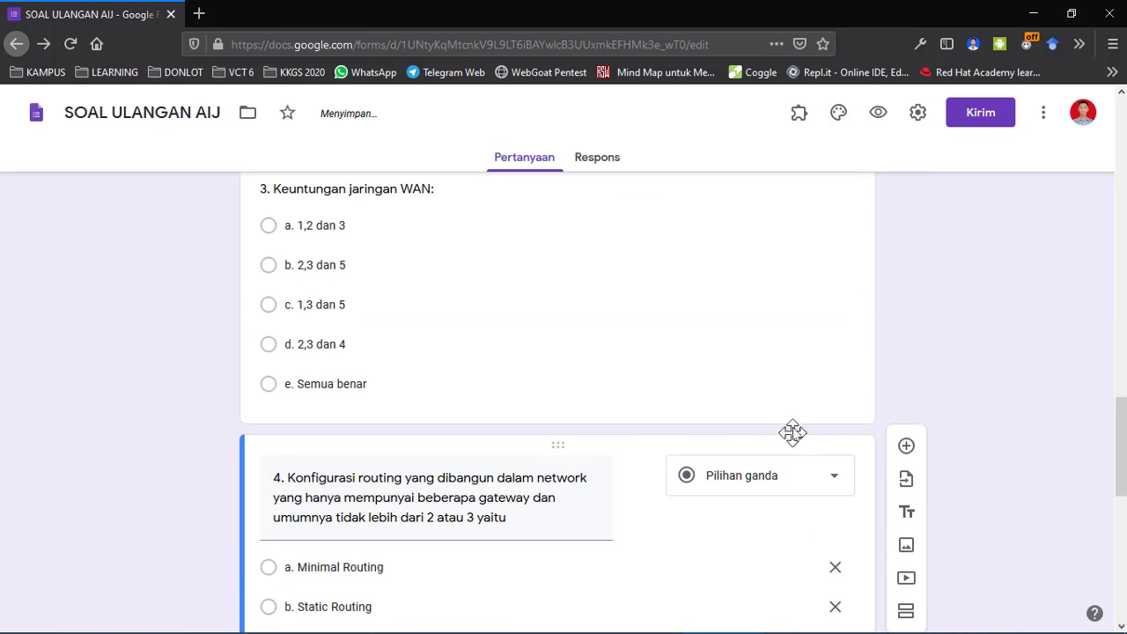
left_click(795, 410)
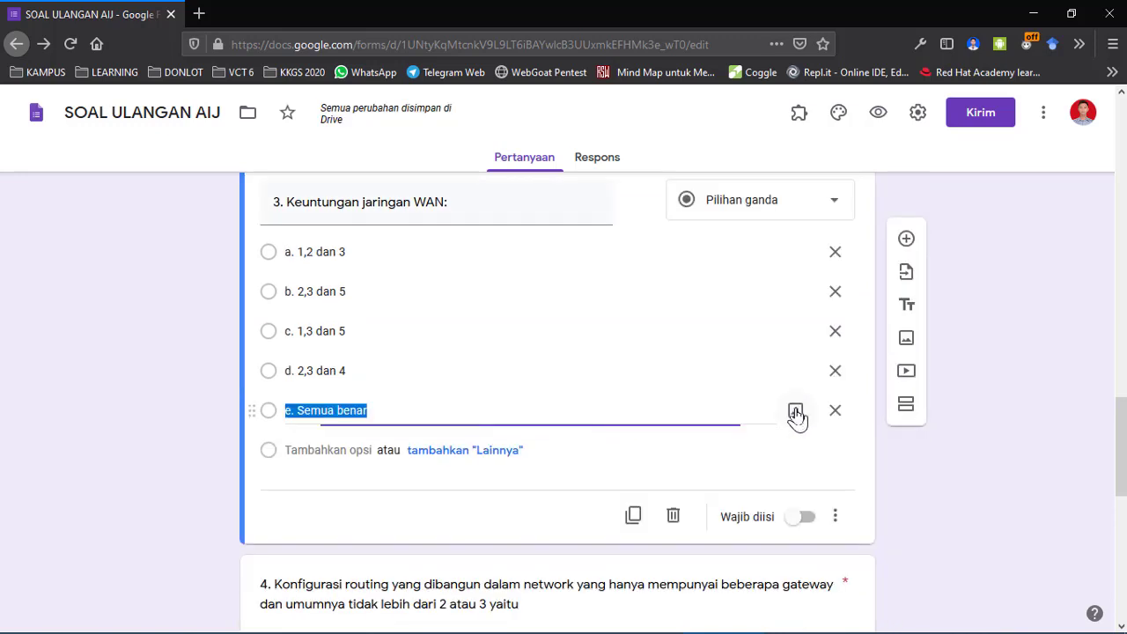
left_click(801, 521)
scroll(799, 534, "up", 3)
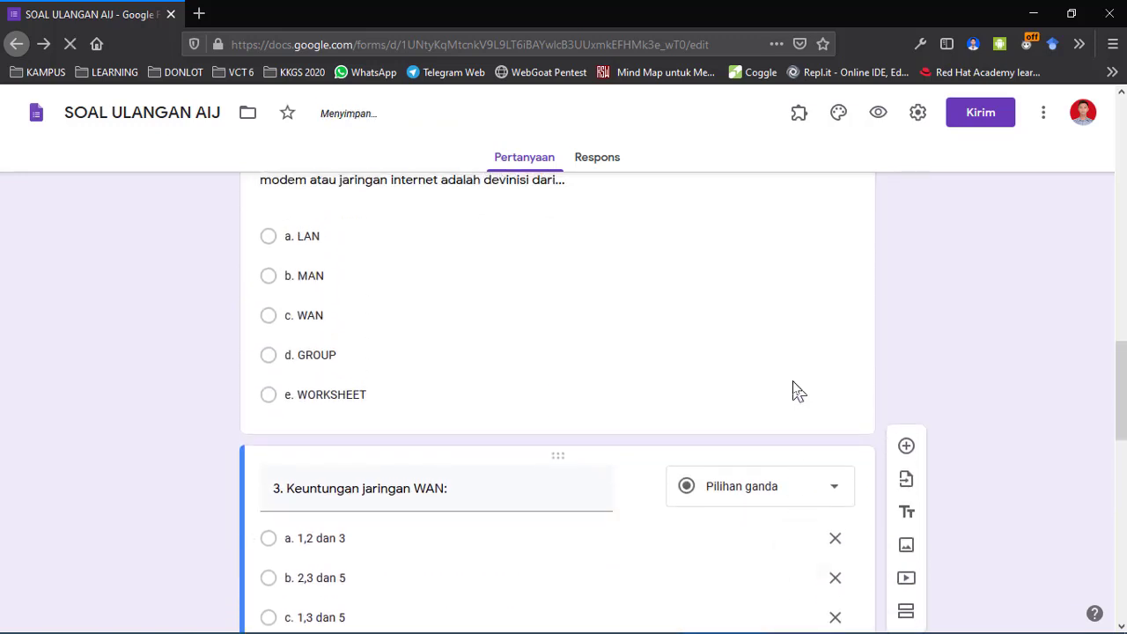
Make question 2, on routing configuration, required as well.
left_click(791, 368)
left_click(801, 527)
scroll(804, 539, "up", 1)
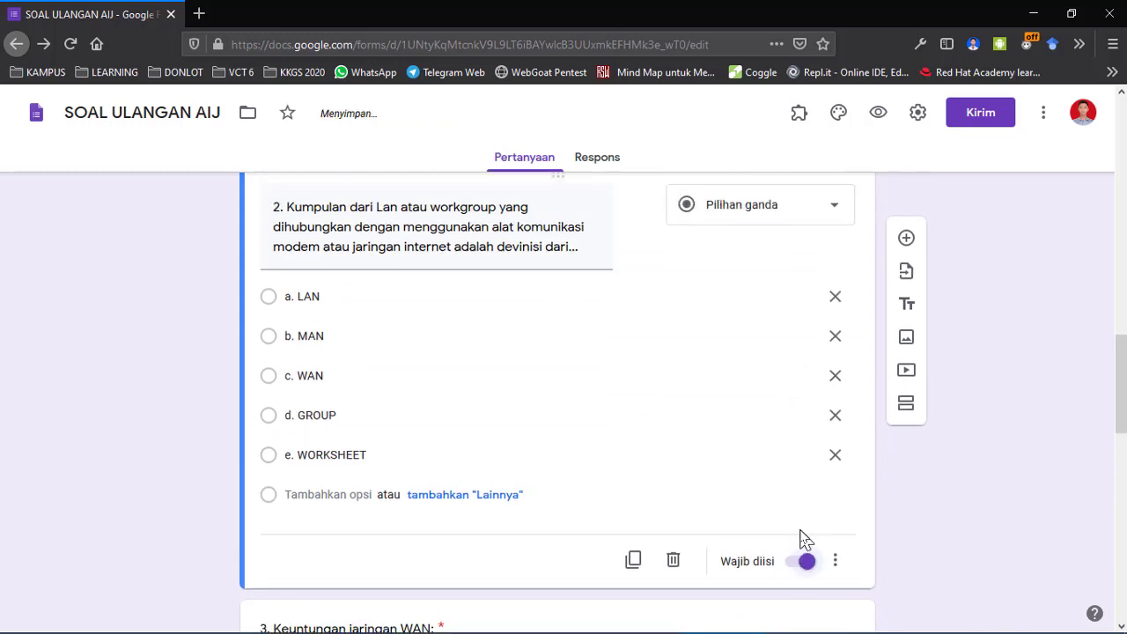
scroll(801, 539, "up", 5)
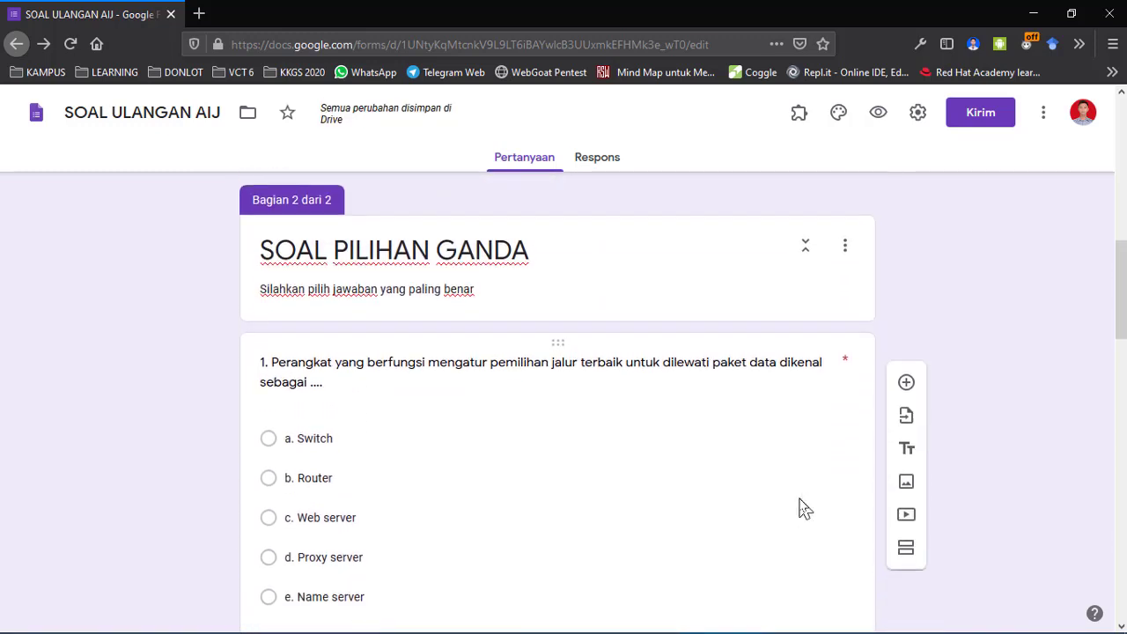
scroll(801, 508, "down", 2)
left_click(775, 382)
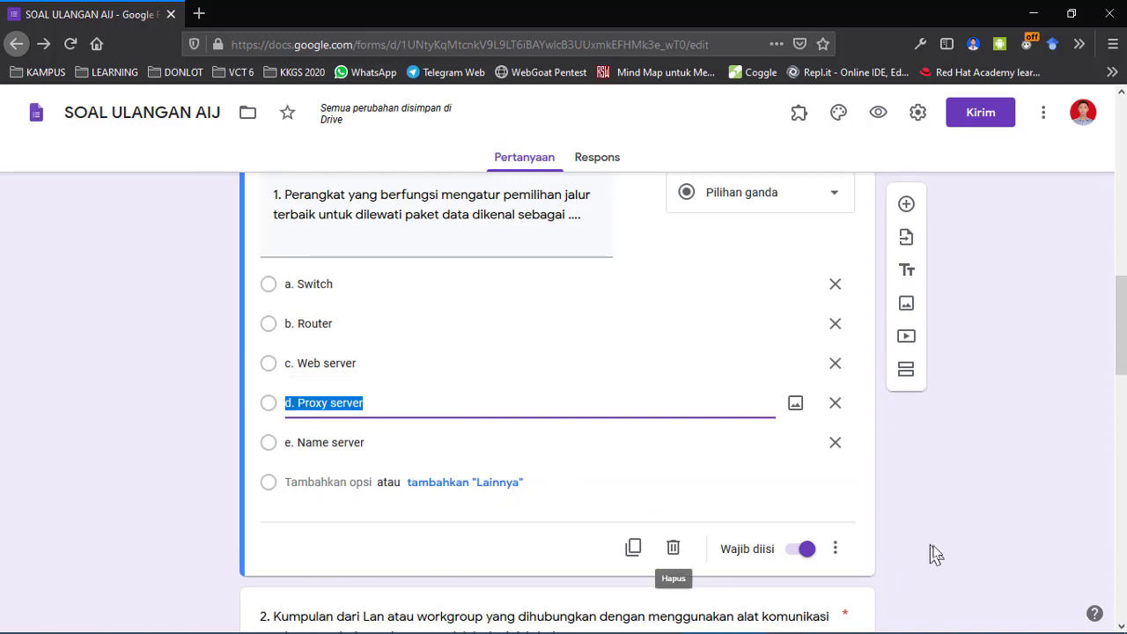
scroll(934, 553, "down", 2)
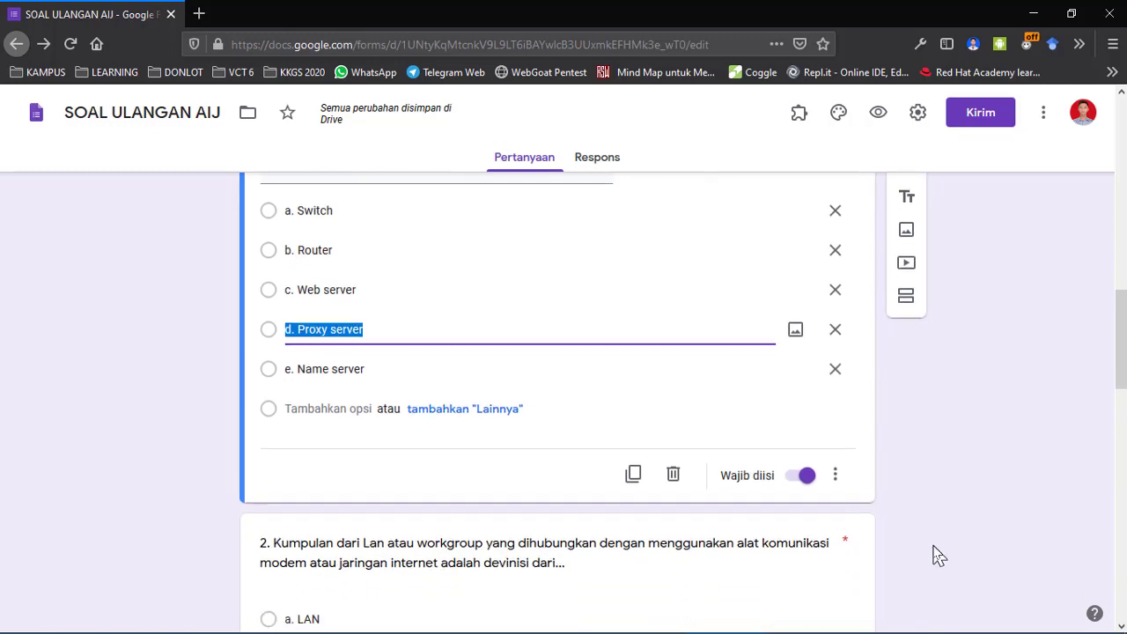
Enable 'Buka bagian berdasarkan jawaban' on question 1, leaving every option on 'Lanjutkan ke bagian berikut'.
left_click(835, 467)
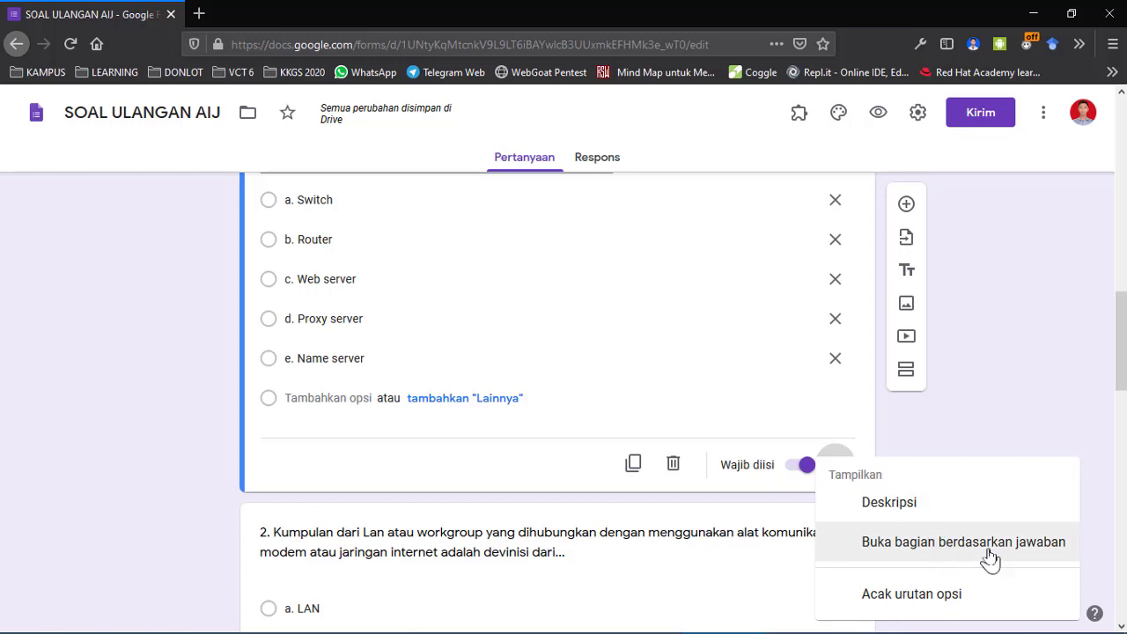
left_click(1016, 551)
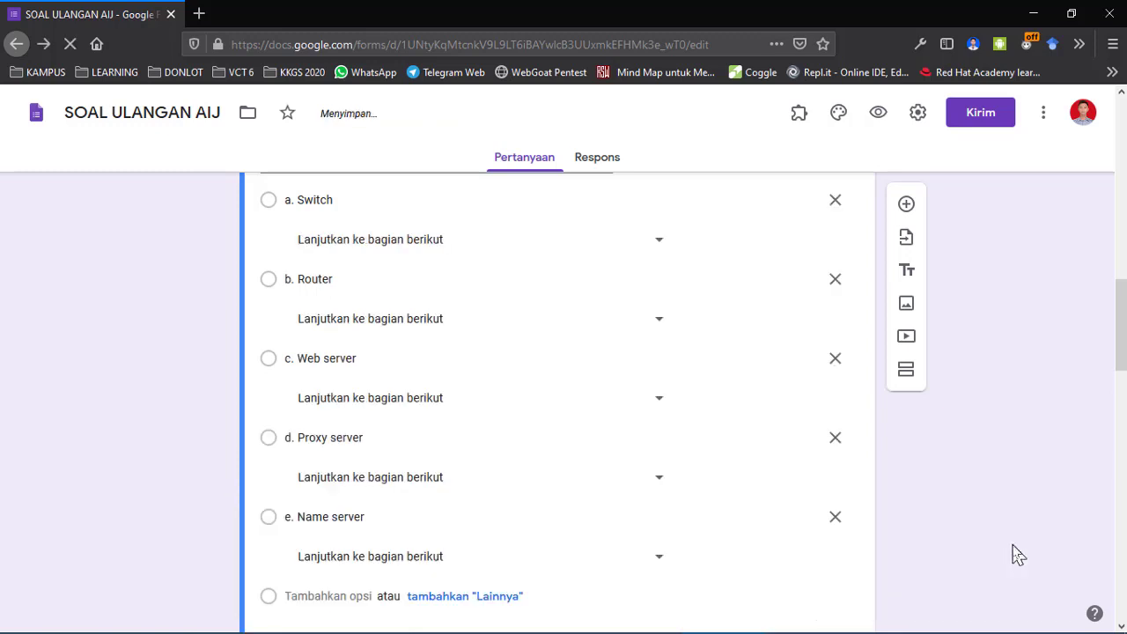
scroll(1016, 555, "up", 3)
scroll(1015, 555, "down", 4)
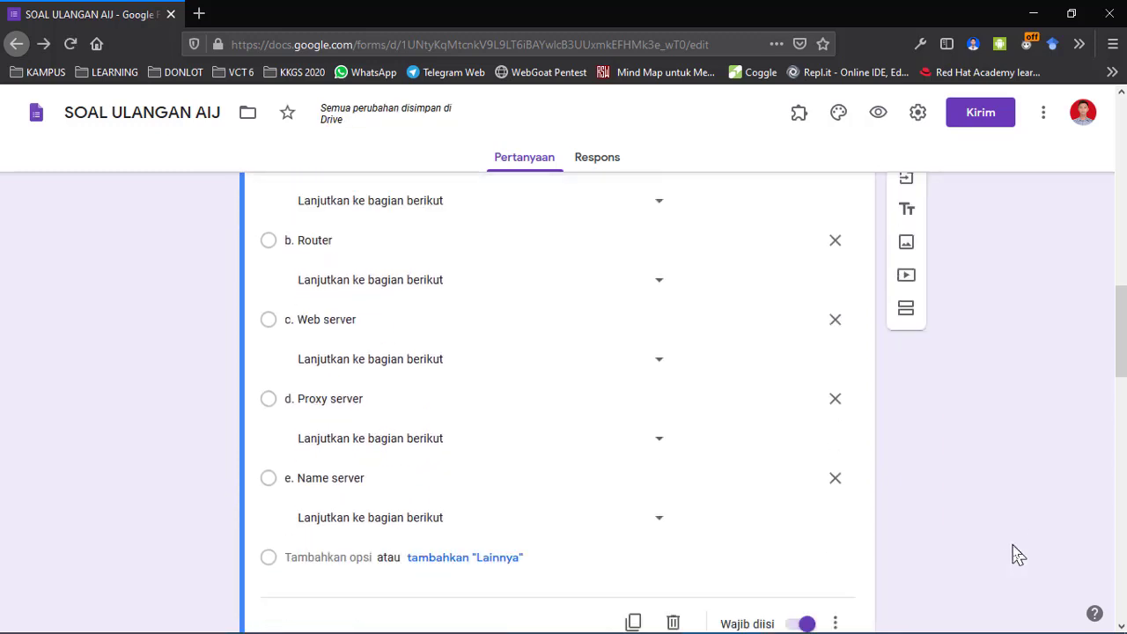
scroll(1016, 555, "down", 3)
left_click(837, 384)
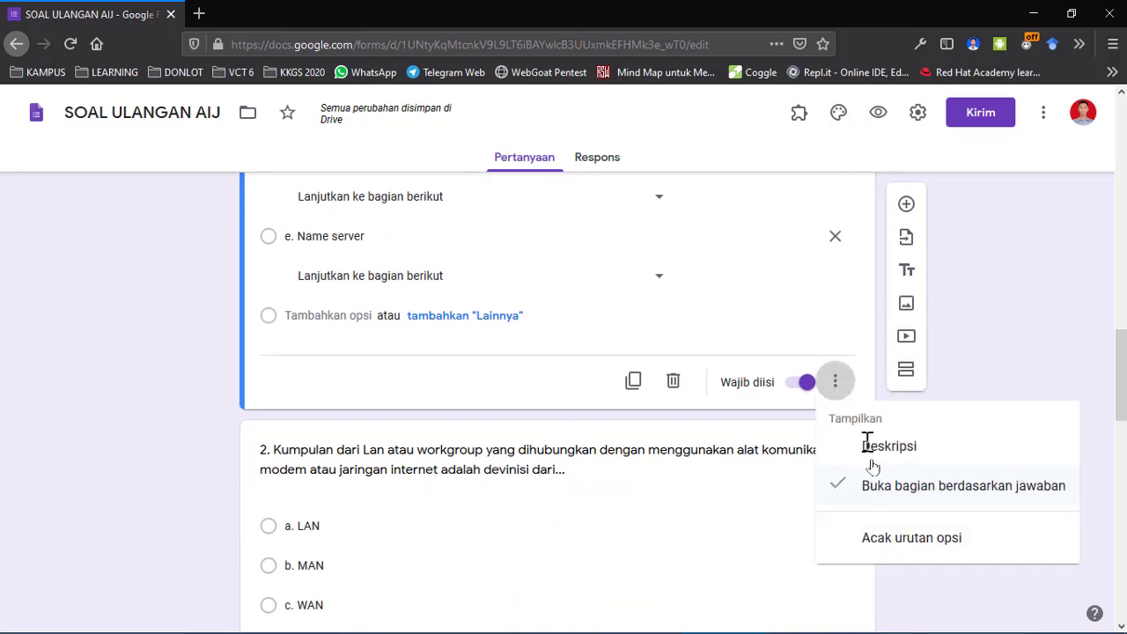
left_click(1022, 353)
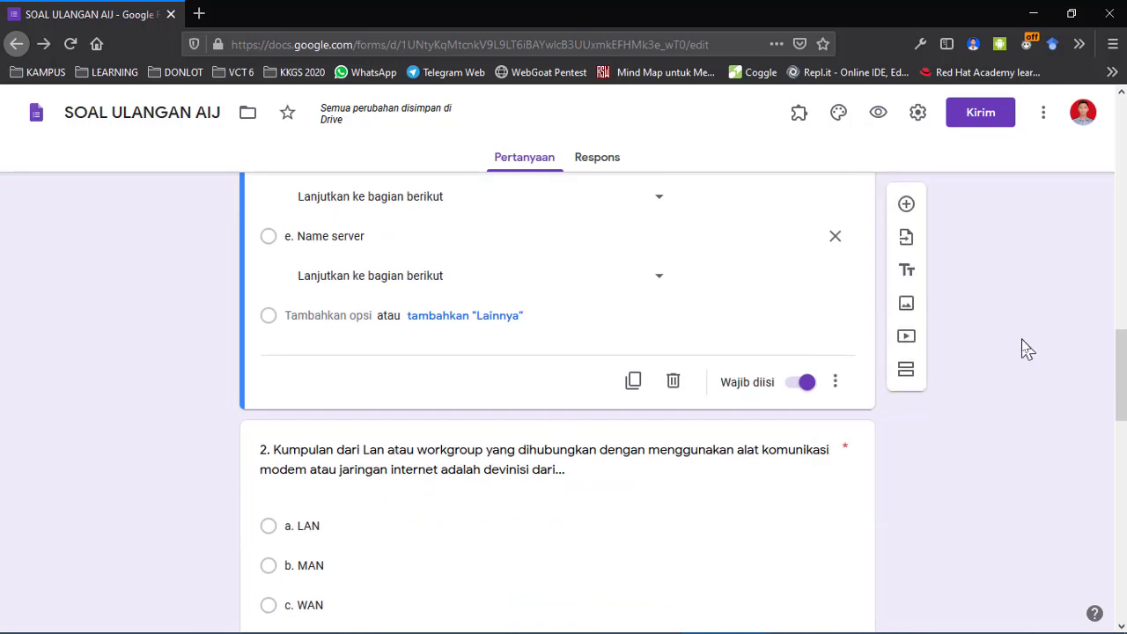
scroll(1026, 348, "up", 4)
scroll(1026, 348, "up", 6)
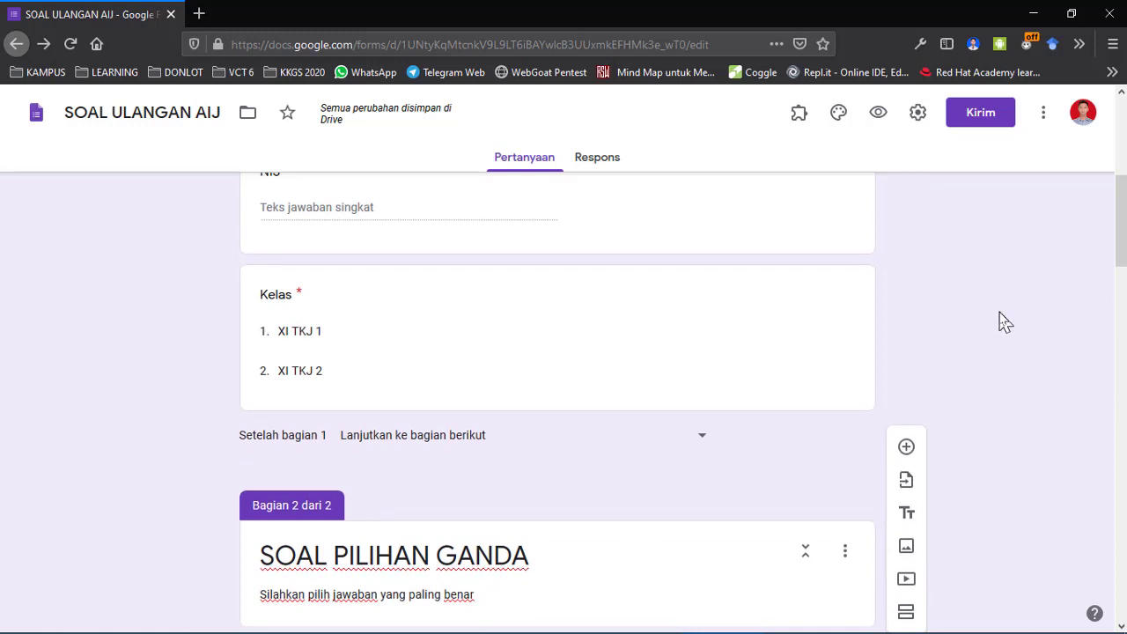
View the Respons tab, which shows 0 tanggapan, and check its options menu.
scroll(1002, 320, "up", 5)
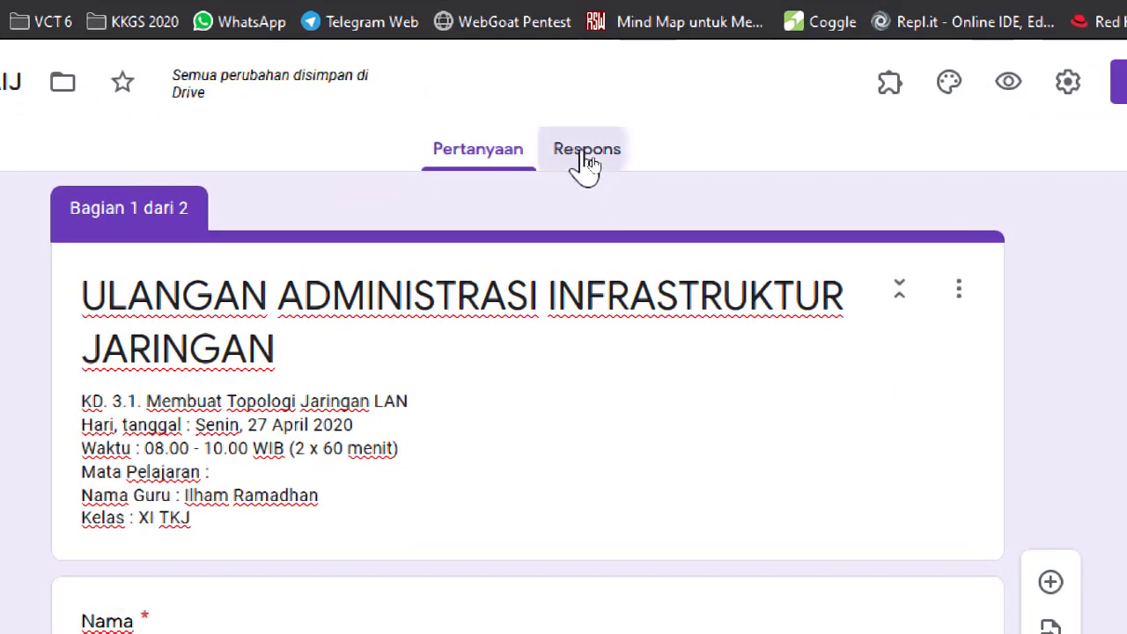
left_click(590, 159)
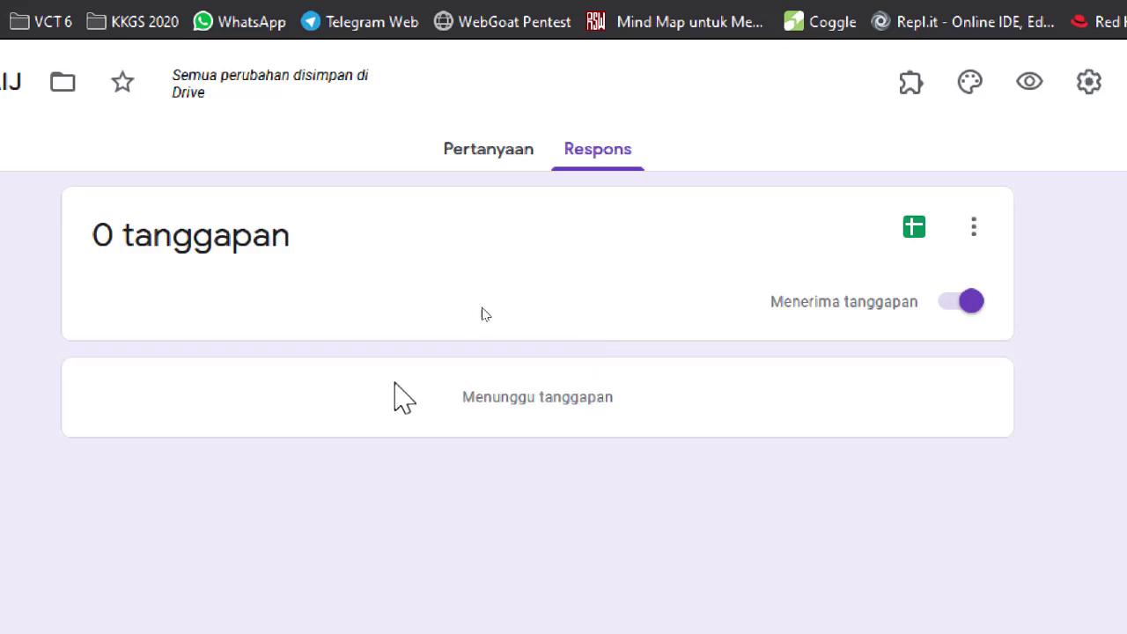
left_click(974, 229)
left_click(1088, 288)
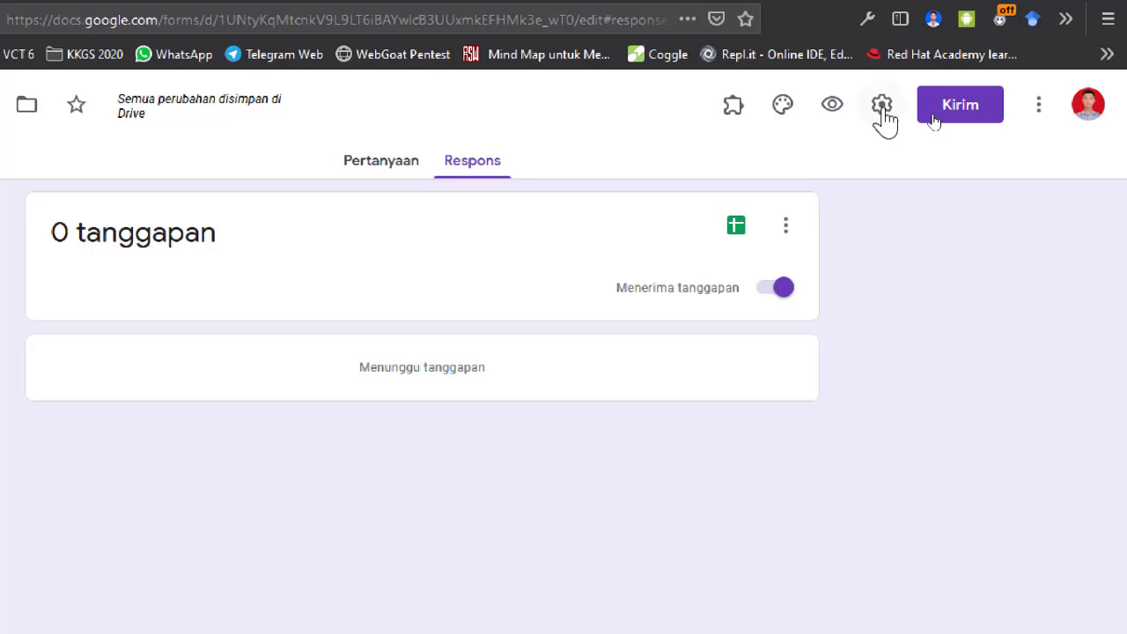
In Setelan > Kuis, turn on 'Jadikan ini sebagai kuis' with 'Jawaban yang benar' hidden.
left_click(883, 105)
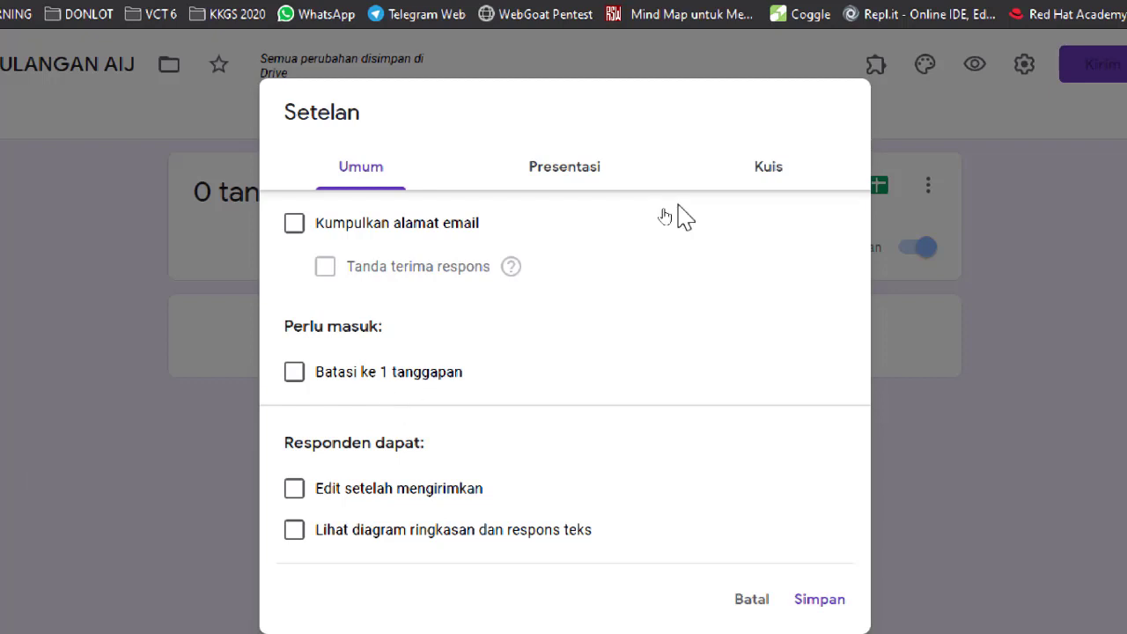
left_click(758, 176)
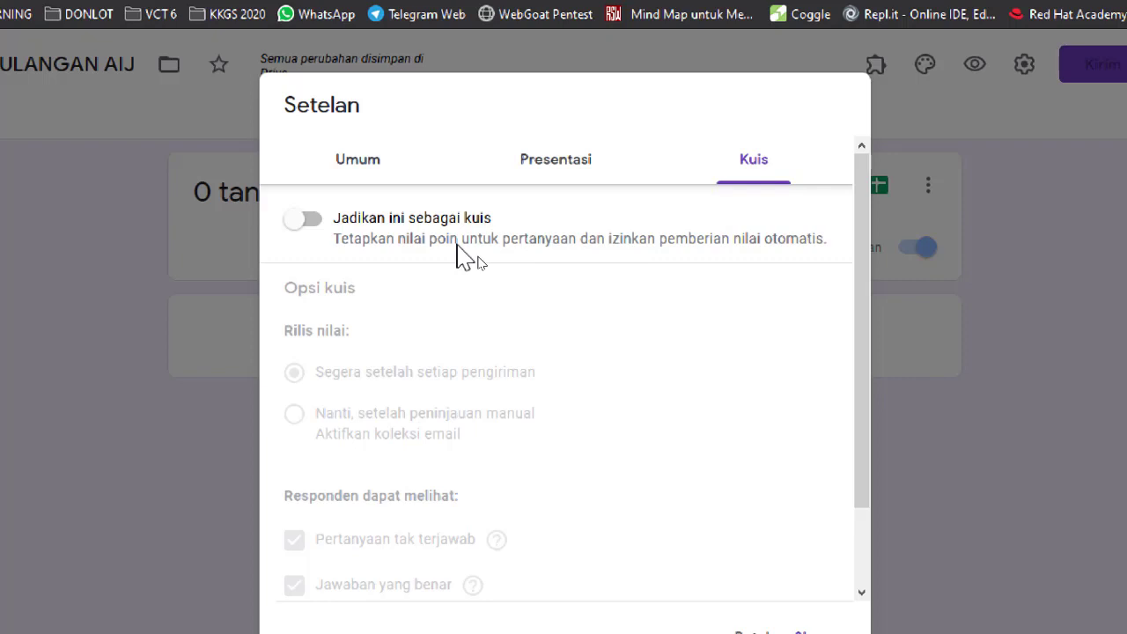
left_click(306, 222)
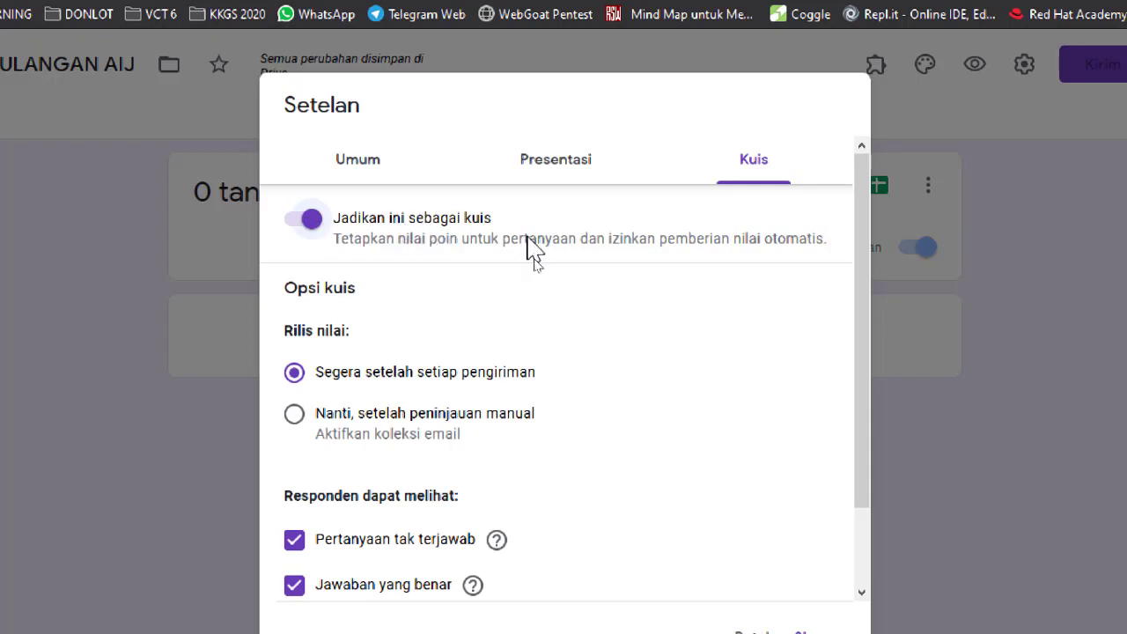
scroll(527, 256, "down", 2)
scroll(532, 287, "up", 2)
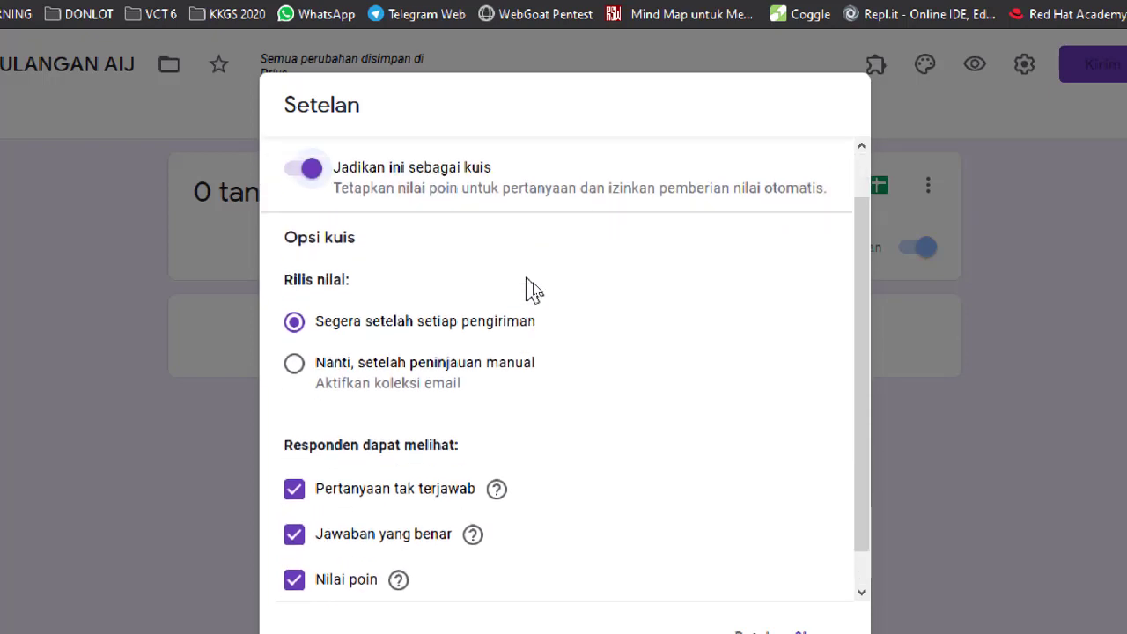
scroll(532, 287, "down", 2)
scroll(533, 291, "up", 2)
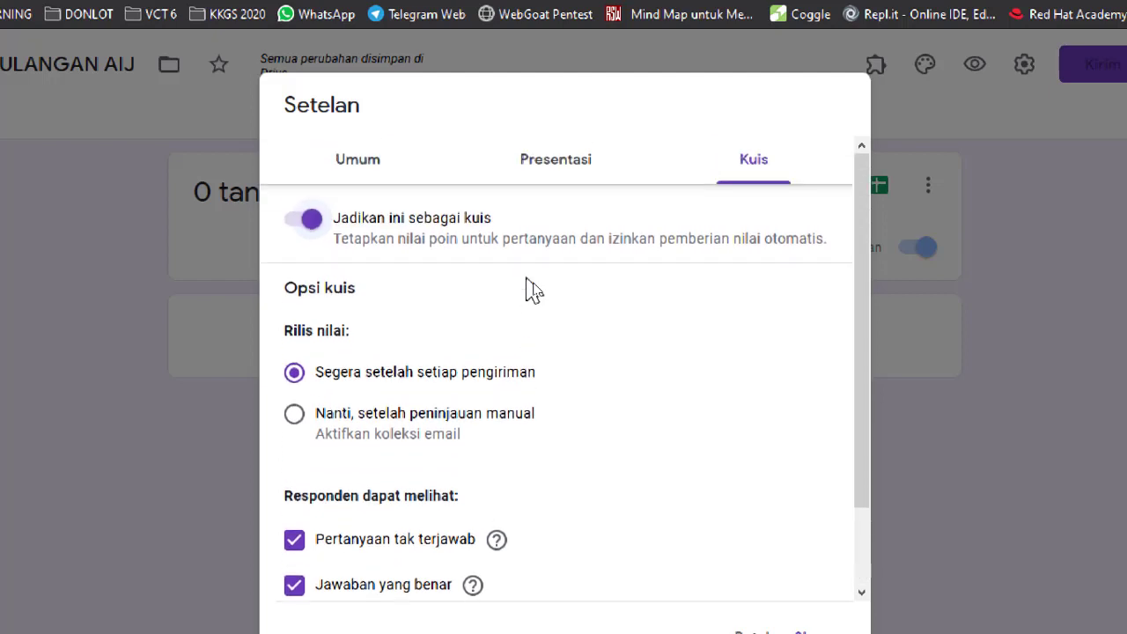
scroll(496, 383, "down", 2)
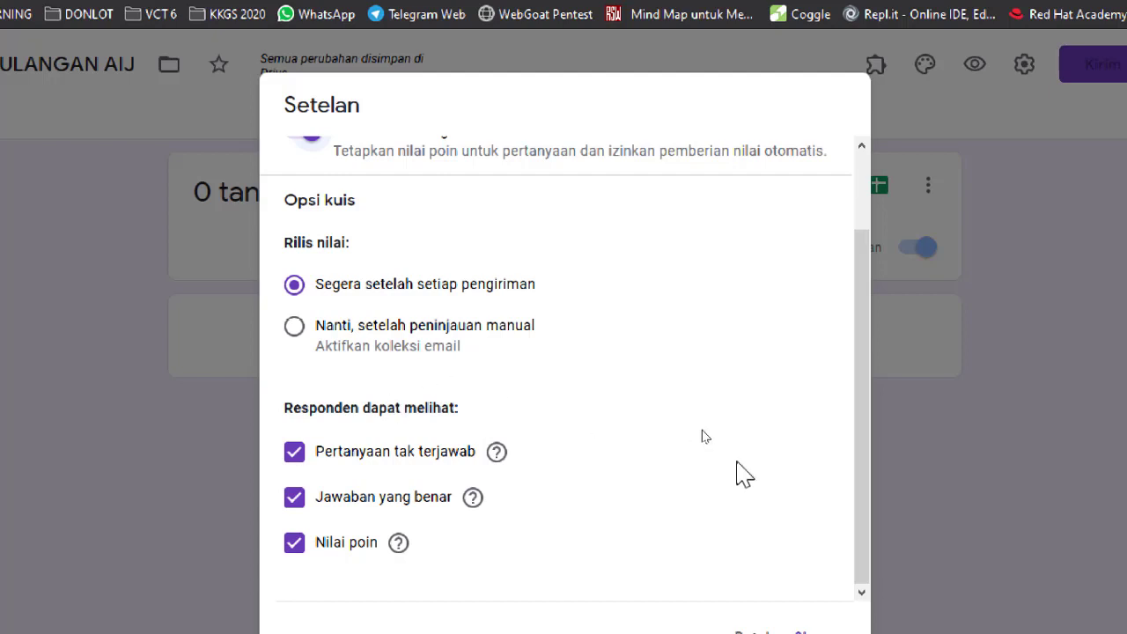
scroll(702, 430, "up", 2)
scroll(702, 430, "down", 2)
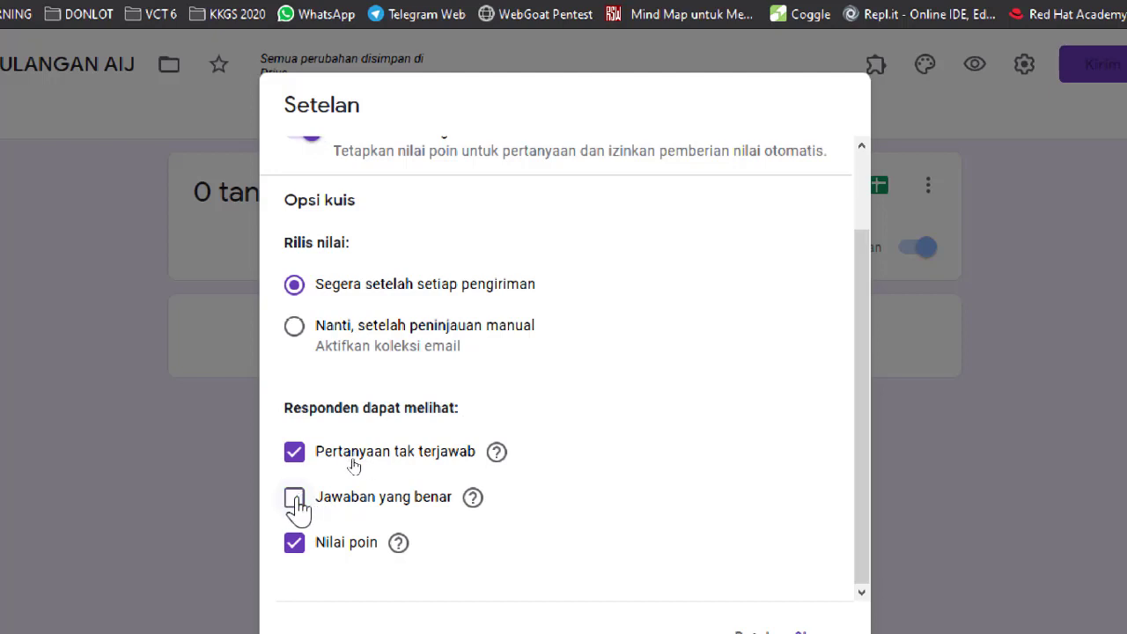
scroll(636, 491, "up", 1)
scroll(636, 491, "down", 1)
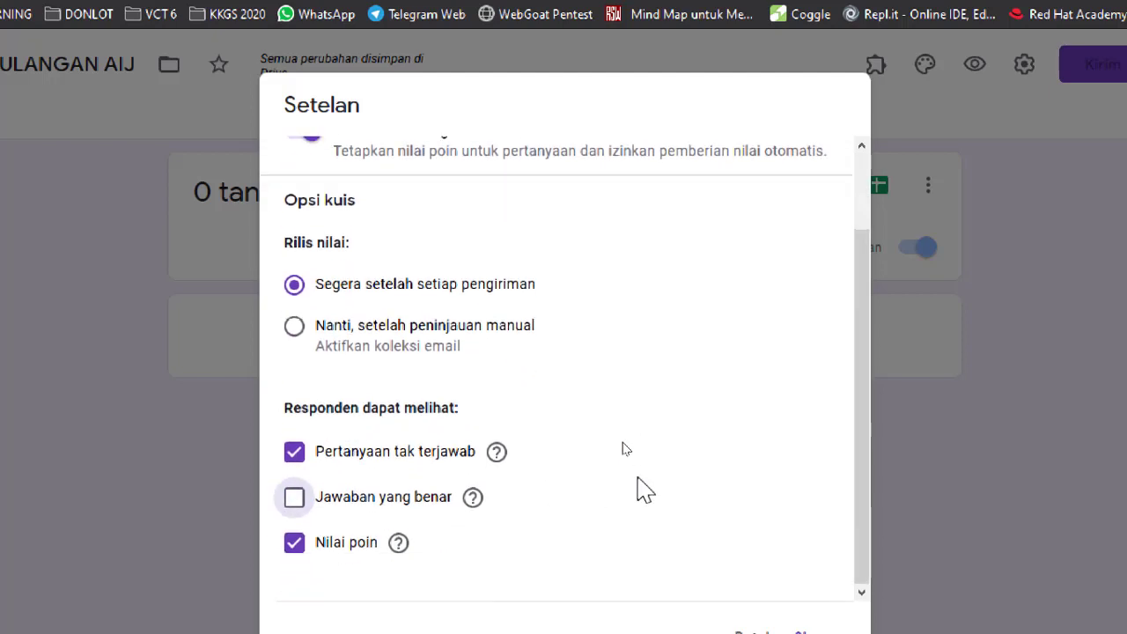
scroll(638, 480, "up", 1)
scroll(637, 491, "down", 1)
scroll(638, 483, "up", 1)
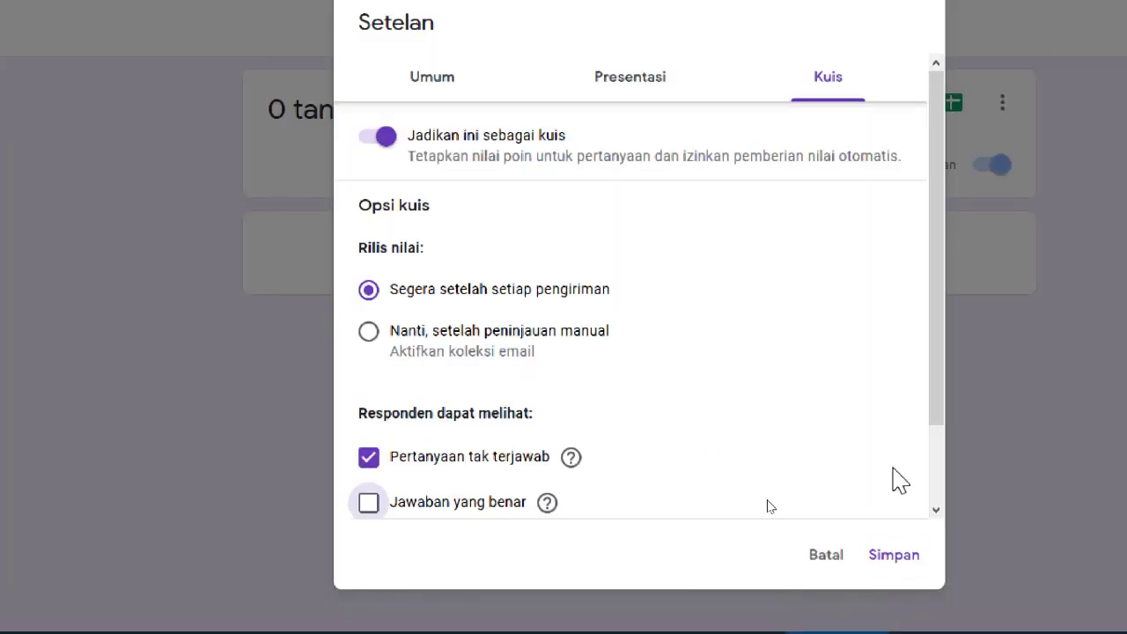
left_click(644, 75)
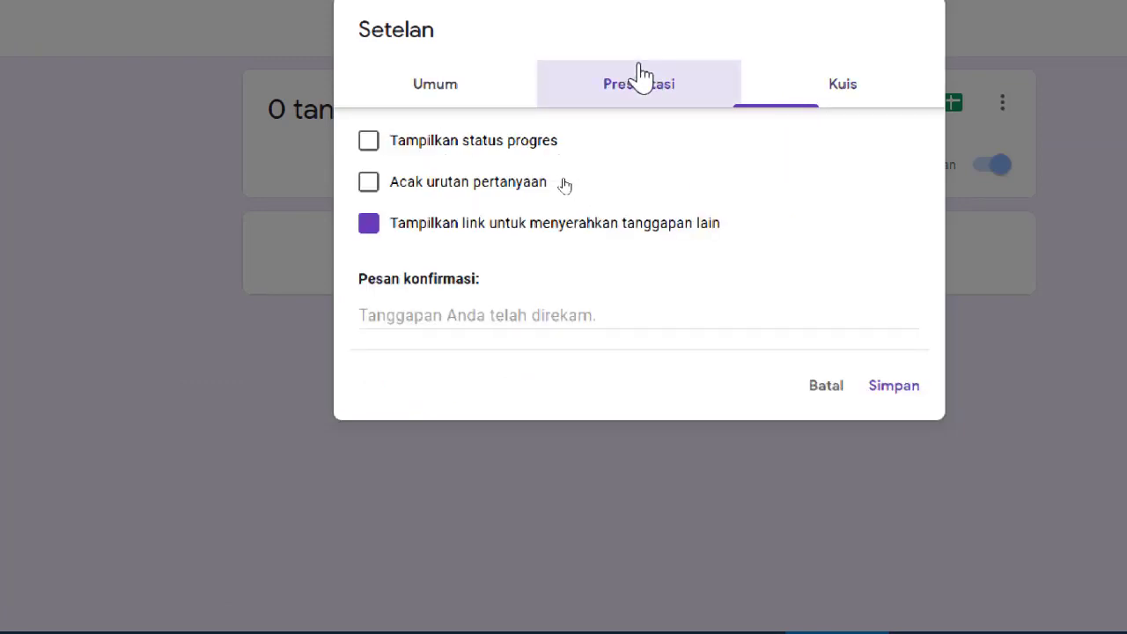
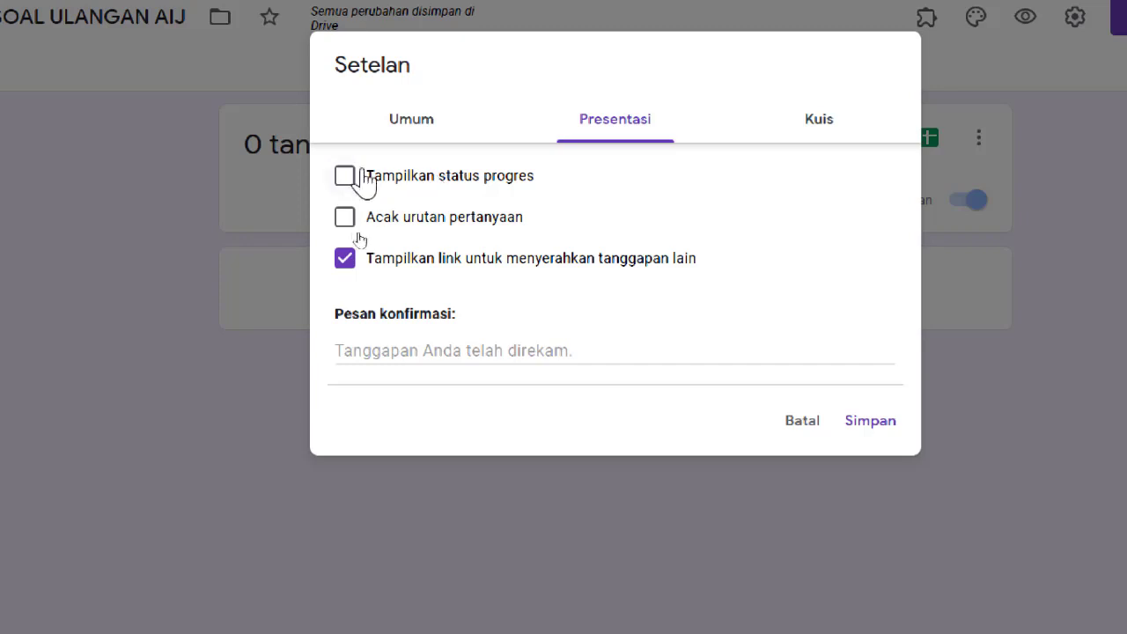
Turn on the progress bar and question shuffle, and set the confirmation message to await grading information.
left_click(346, 177)
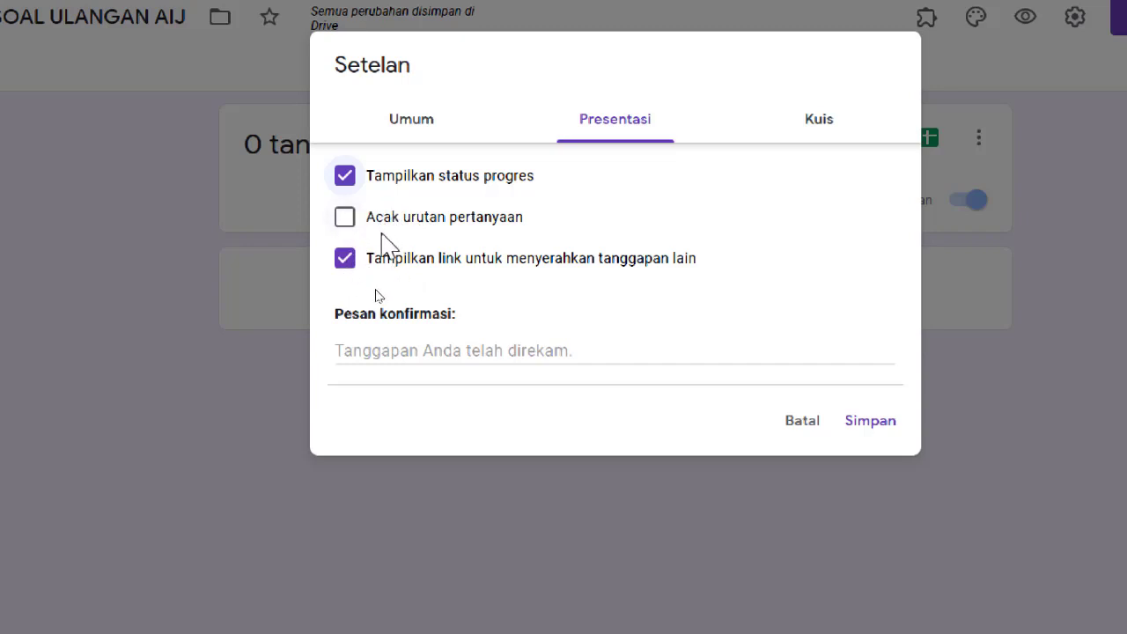
left_click(344, 217)
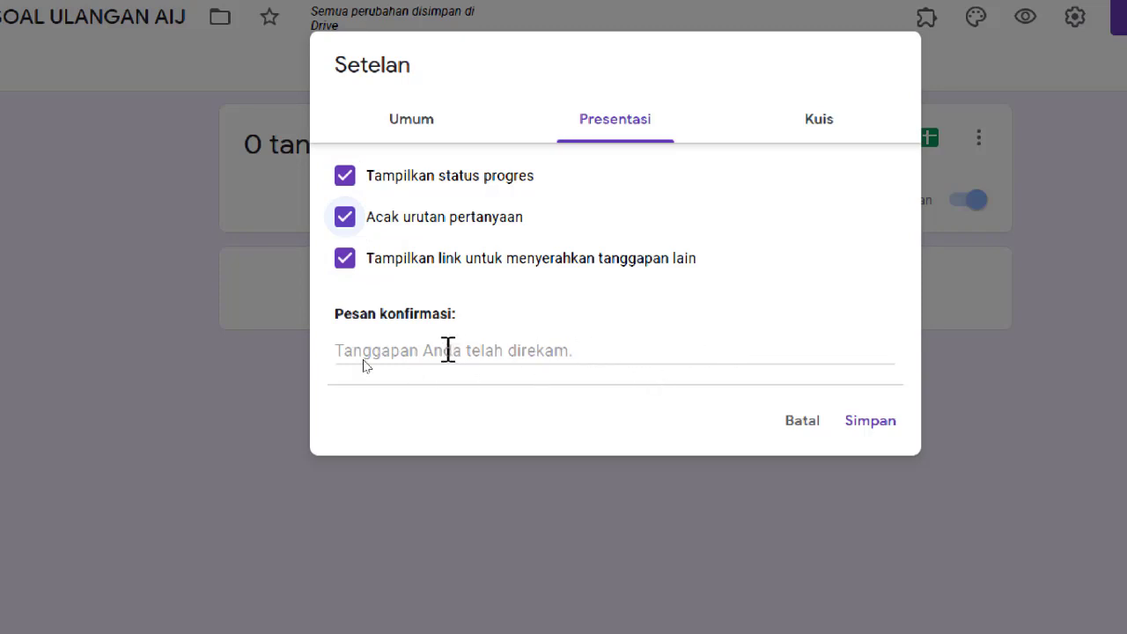
left_click(445, 353)
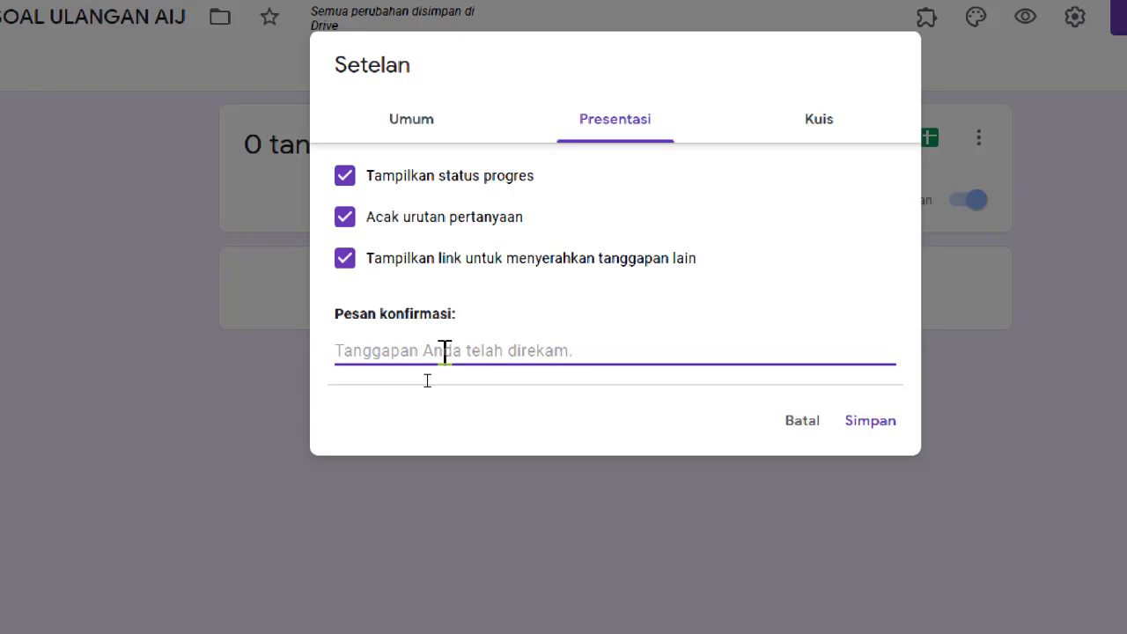
type("Selamat ")
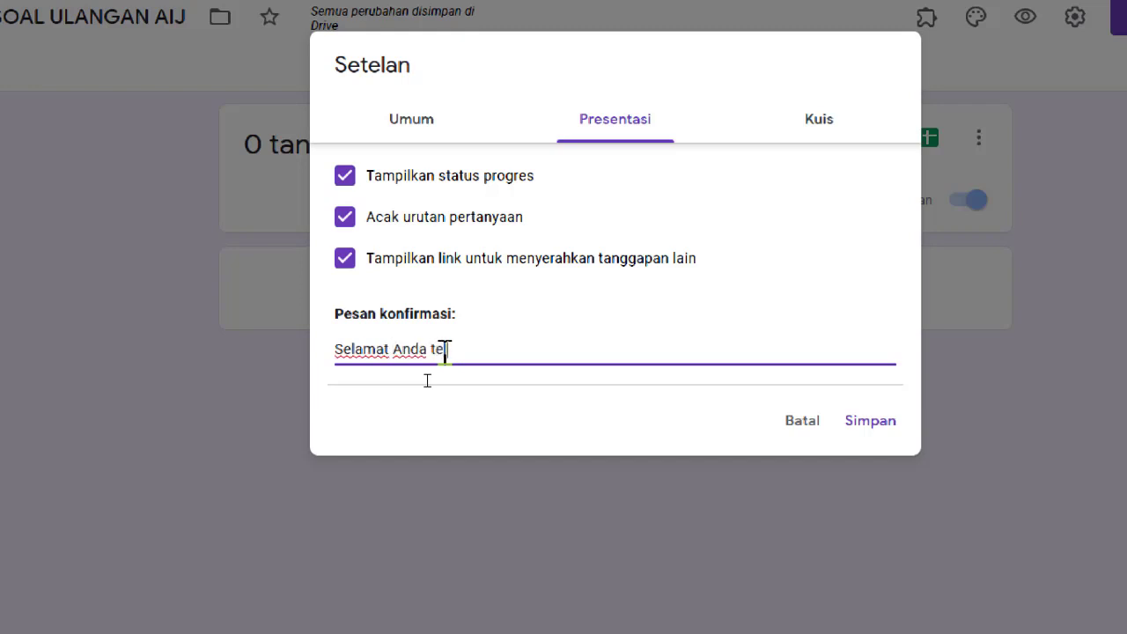
type("Anda telah mengerjaka")
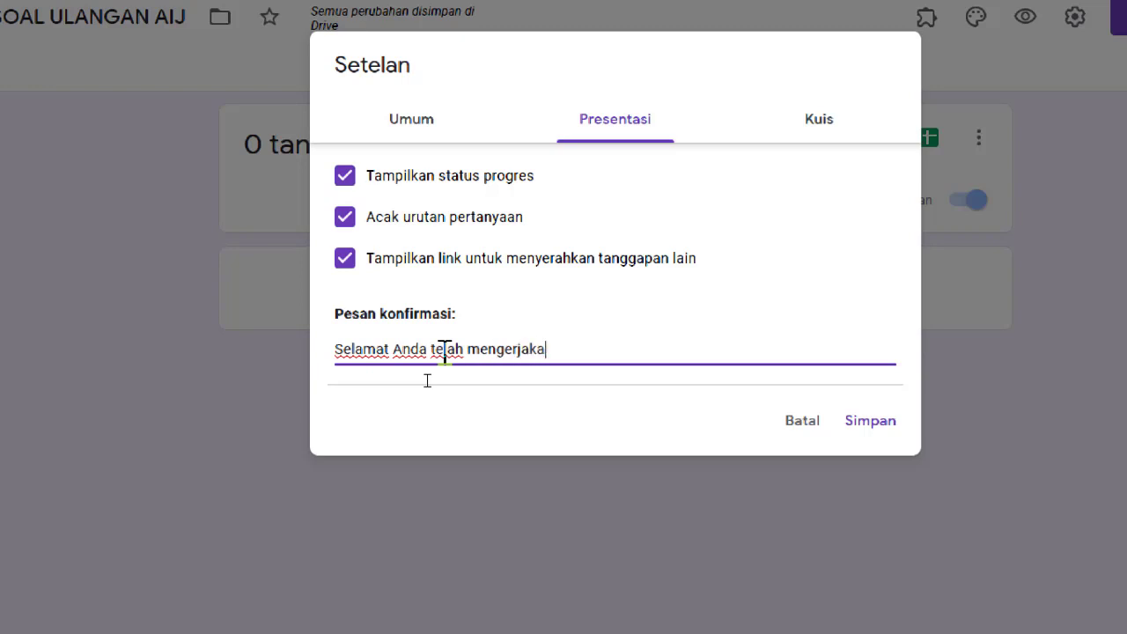
type("n soal, sialhak")
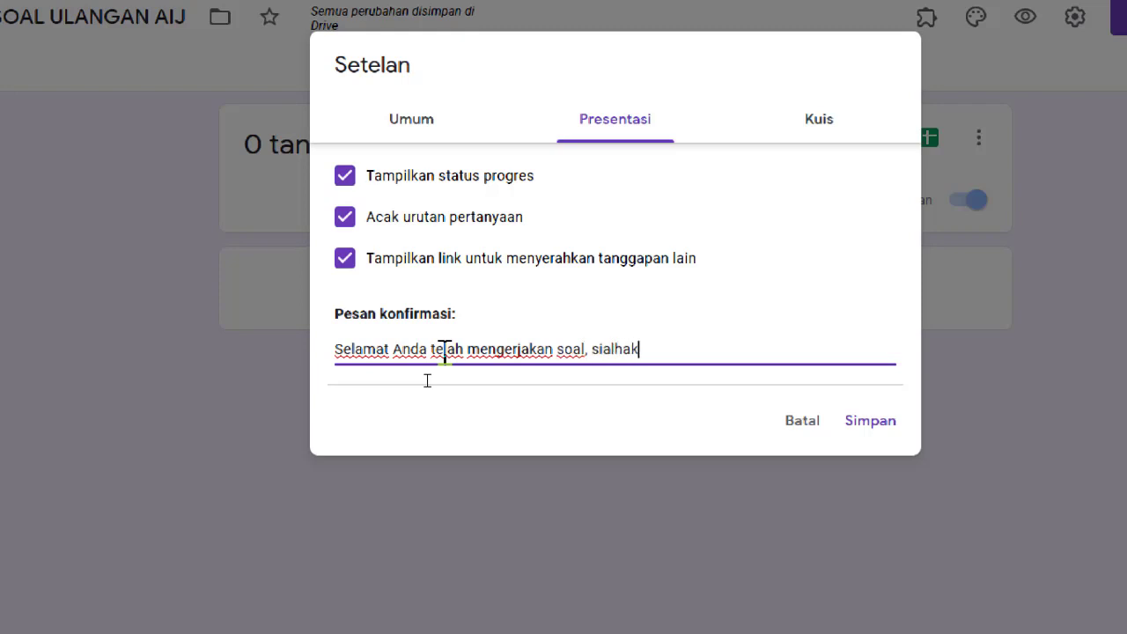
key("BackSpace")
key("BackSpace")
key("BackSpace")
key("BackSpace")
key("BackSpace")
key("BackSpace")
key("BackSpace")
key("BackSpace")
key("BackSpace")
type("mohon menunggu in")
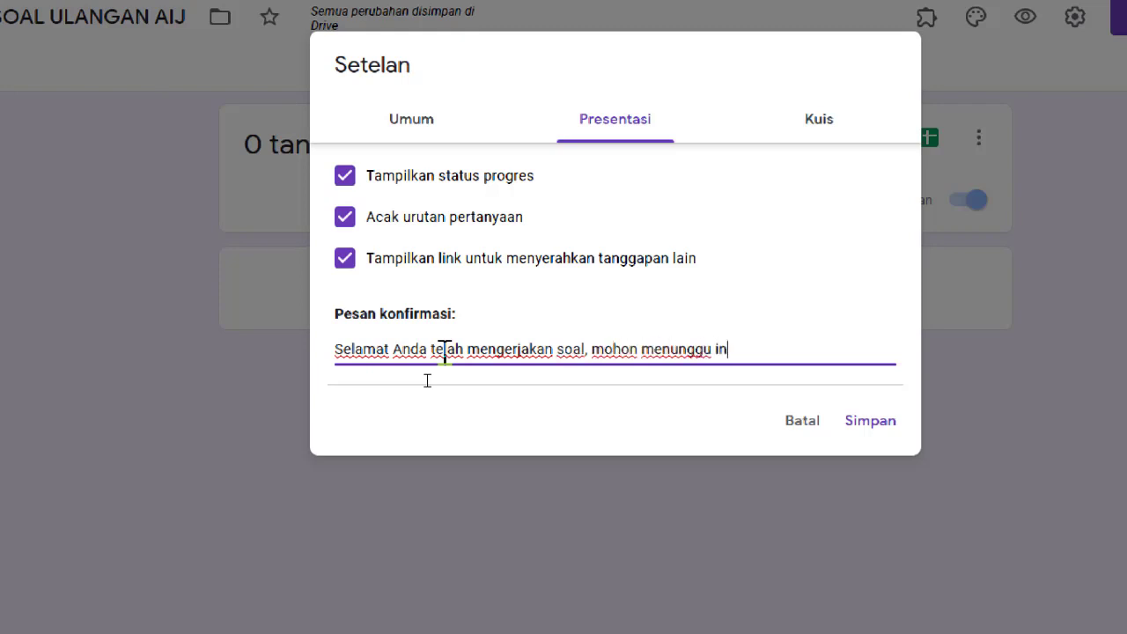
type("formasi sela")
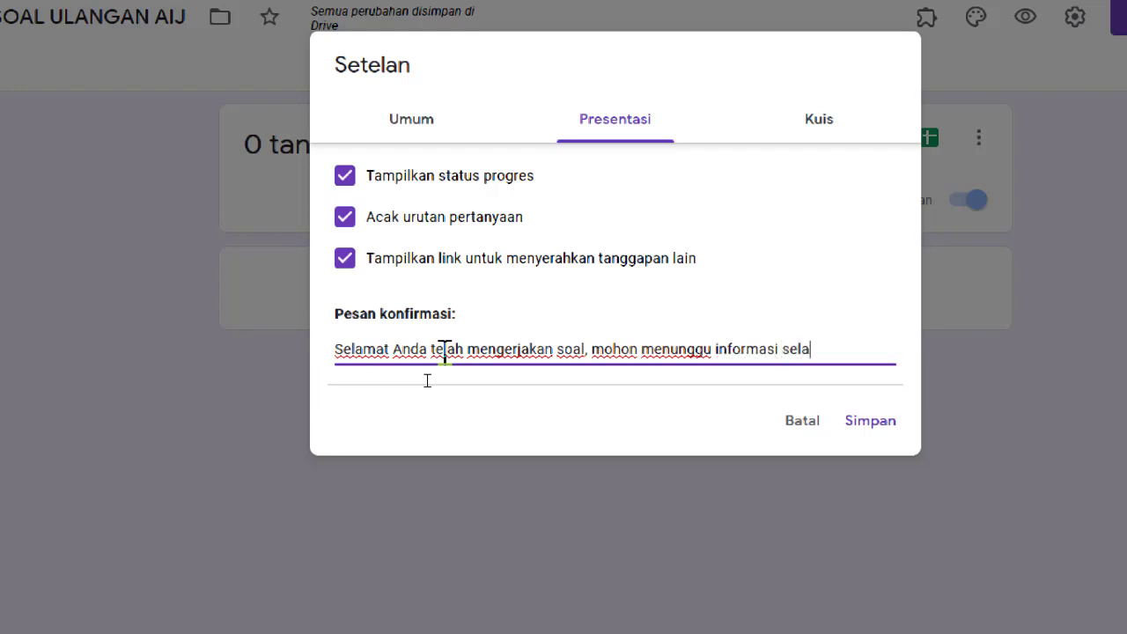
type("njutnya")
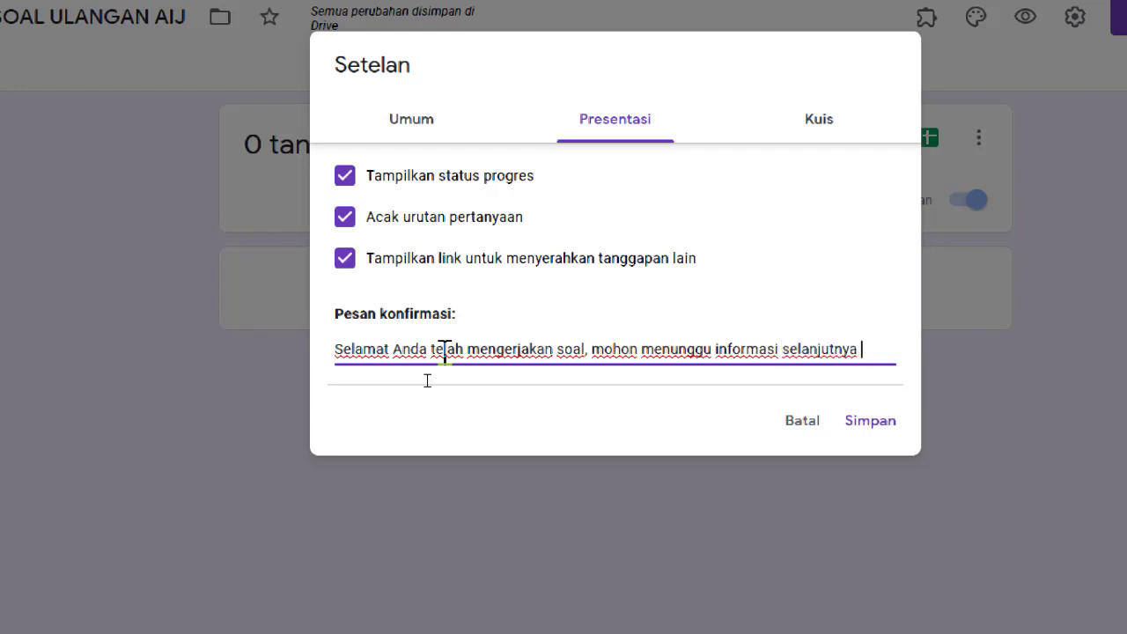
type(" mengenai")
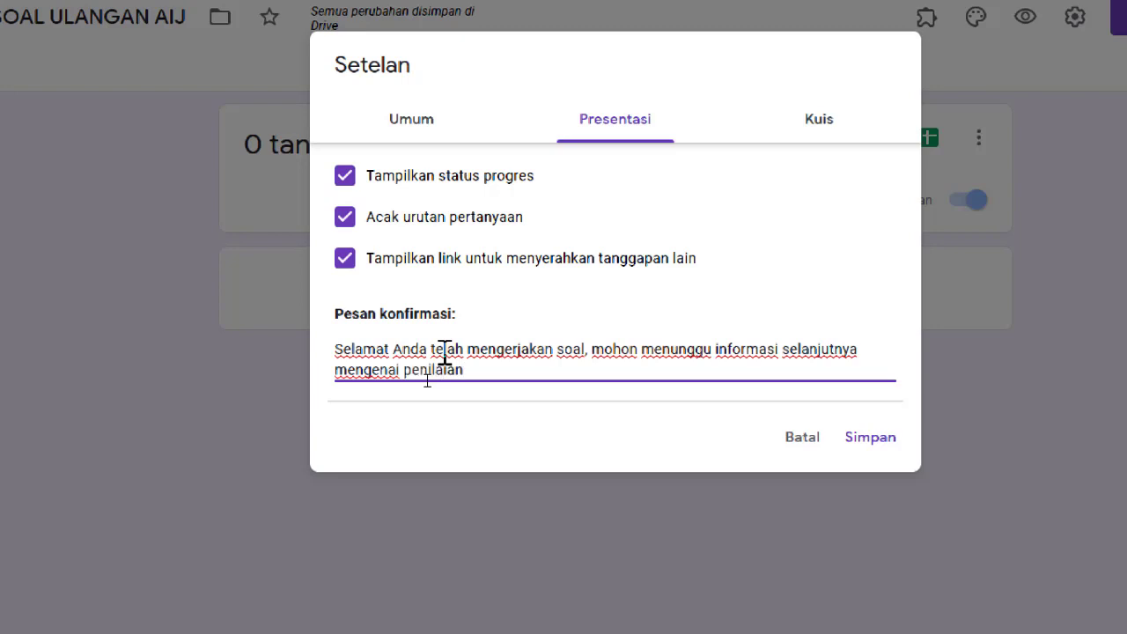
type("penilaian.")
Tick 'Batasi ke 1 tanggapan' under Umum and save the settings.
left_click(817, 132)
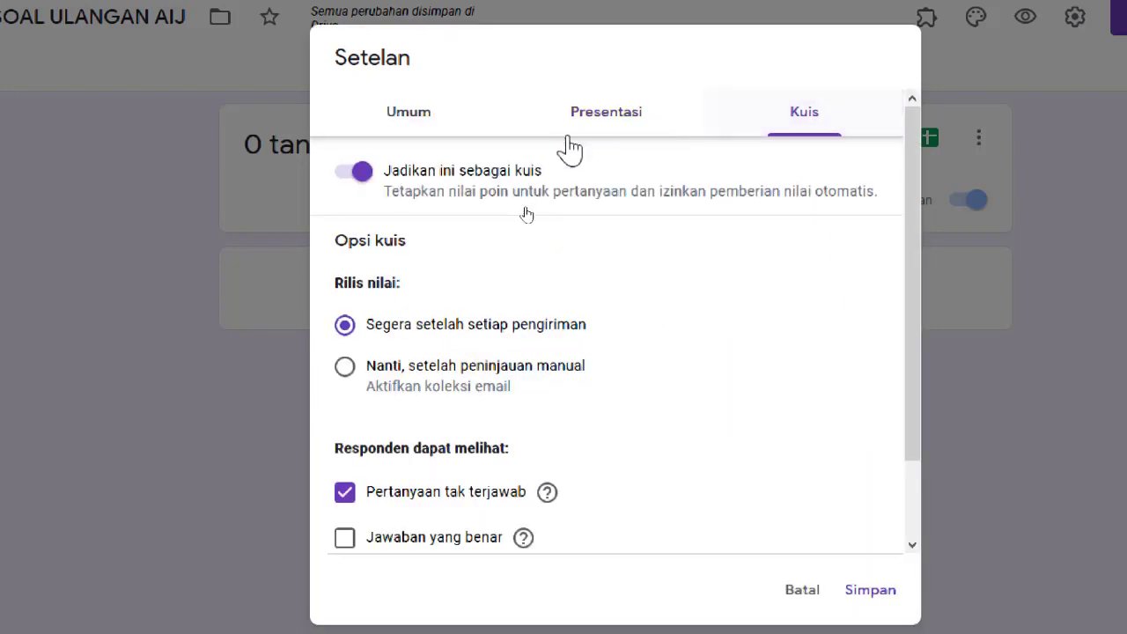
left_click(364, 124)
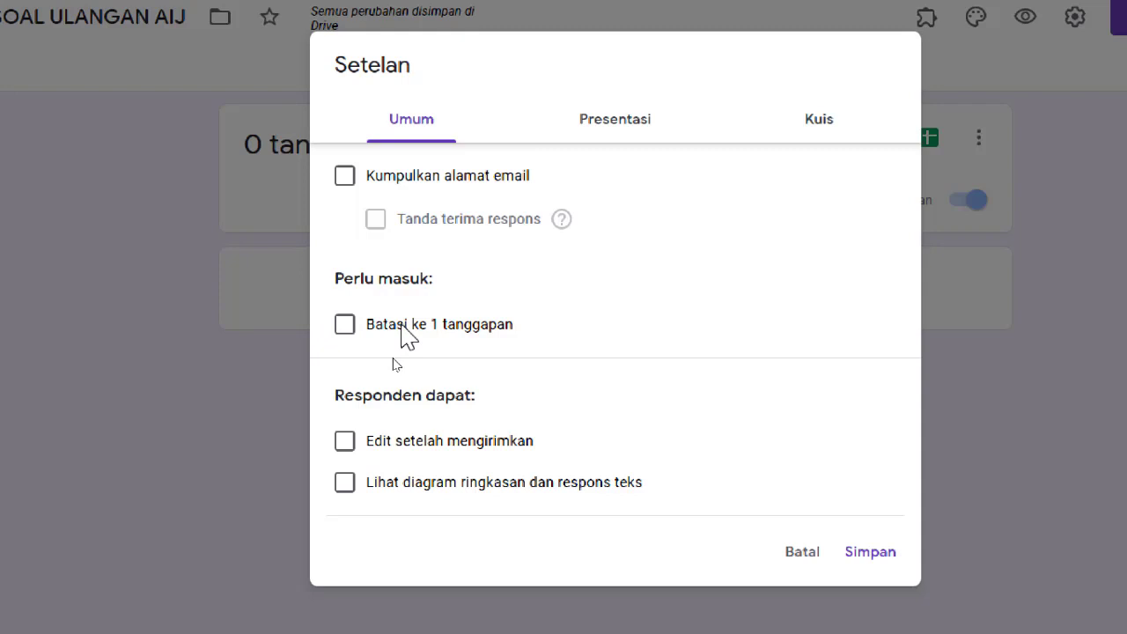
left_click(344, 326)
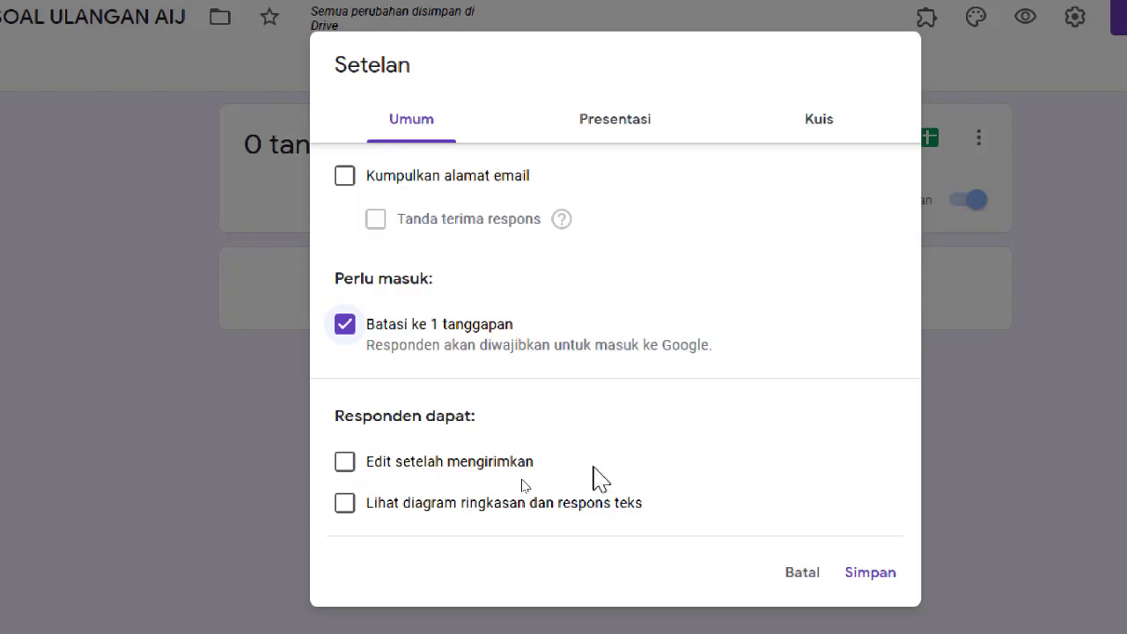
left_click(804, 123)
left_click(643, 134)
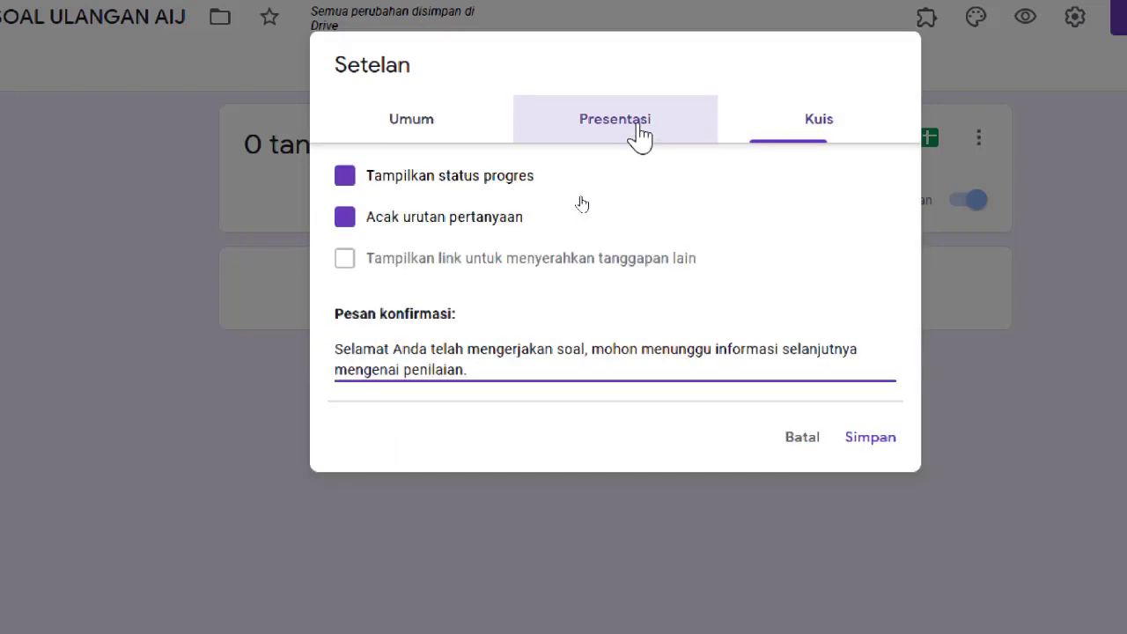
left_click(464, 130)
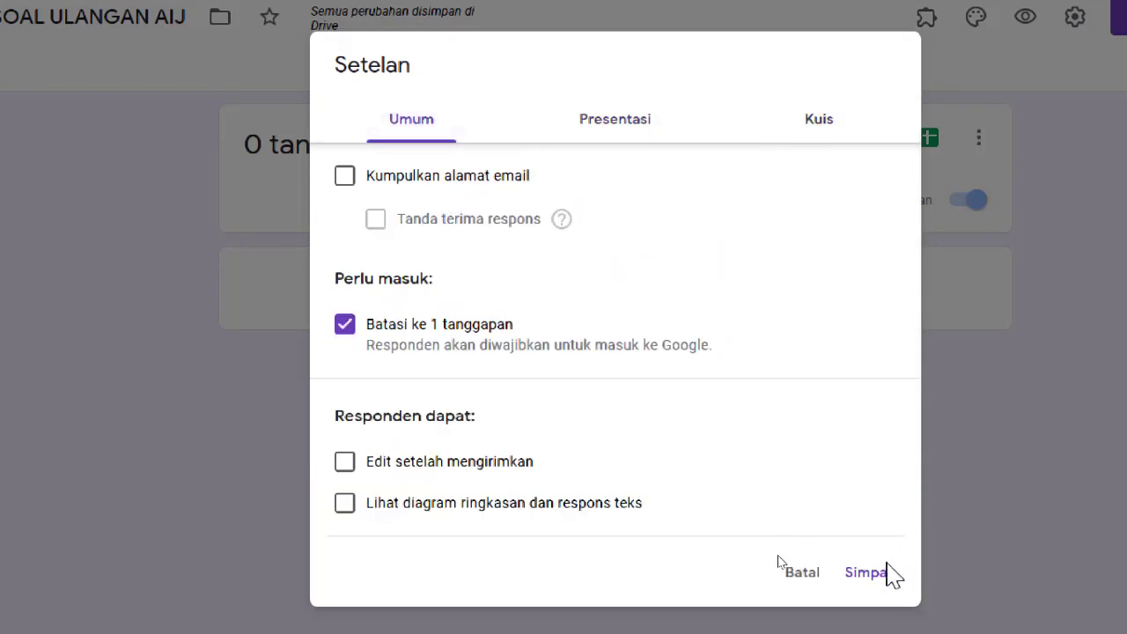
left_click(875, 584)
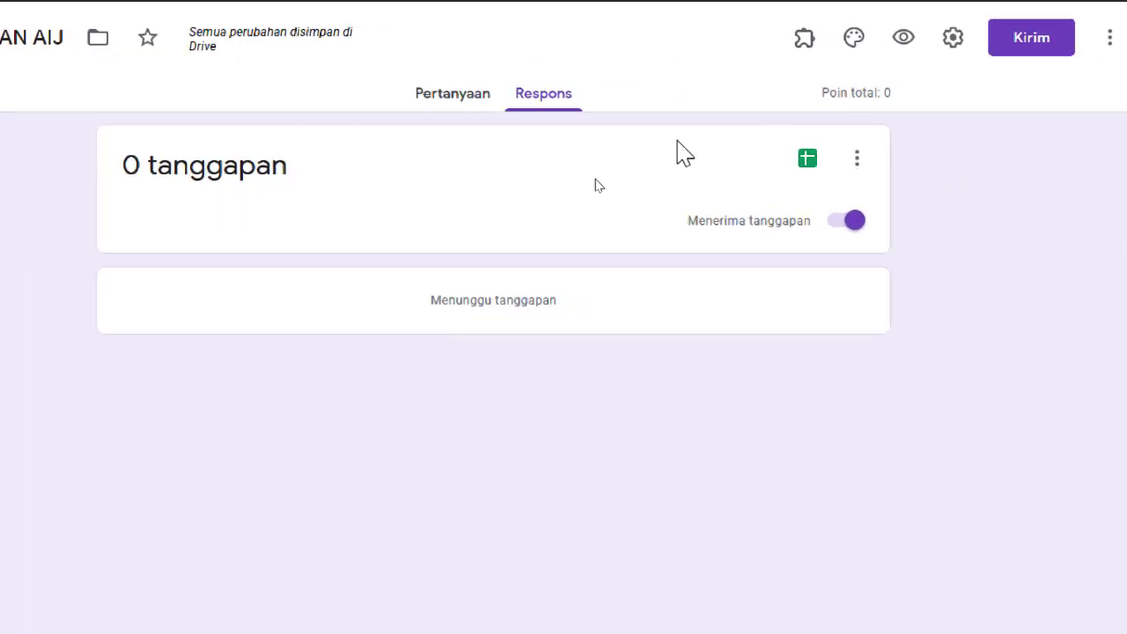
On the questions page, uncheck question 1's 'Buka bagian berikut berdasarkan jawaban' option.
left_click(452, 110)
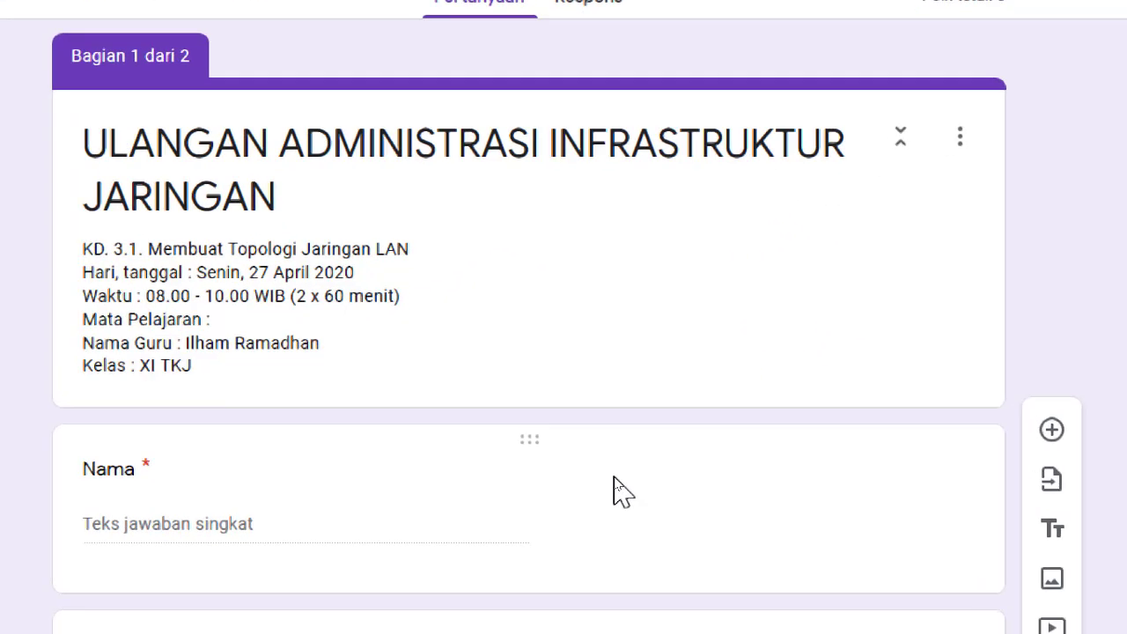
mouse_move(659, 601)
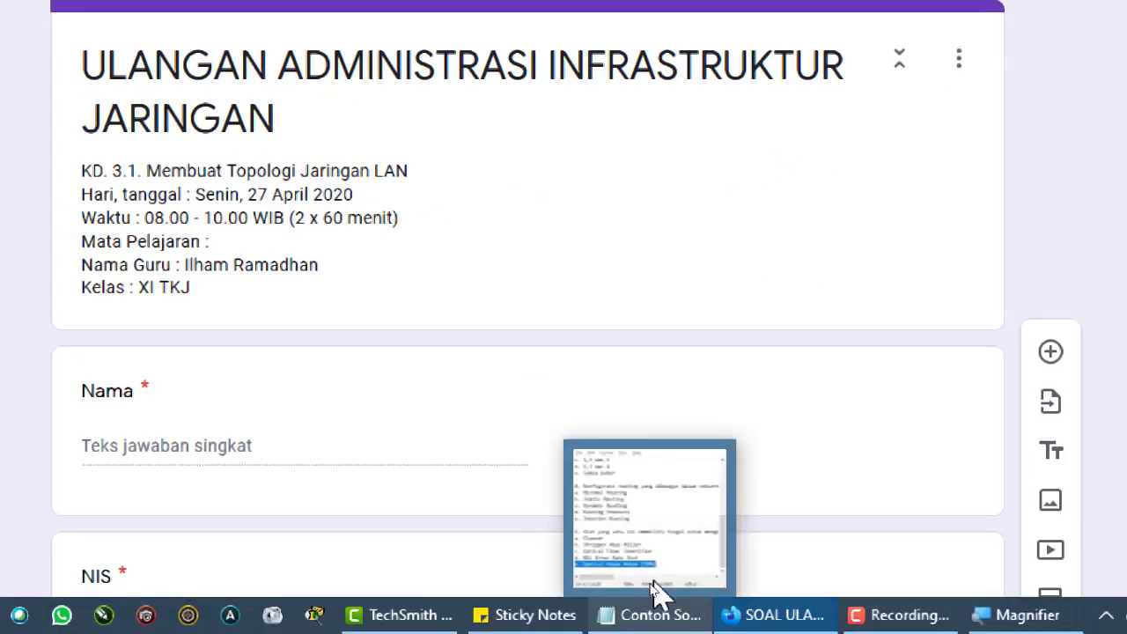
mouse_move(669, 557)
scroll(850, 427, "down", 5)
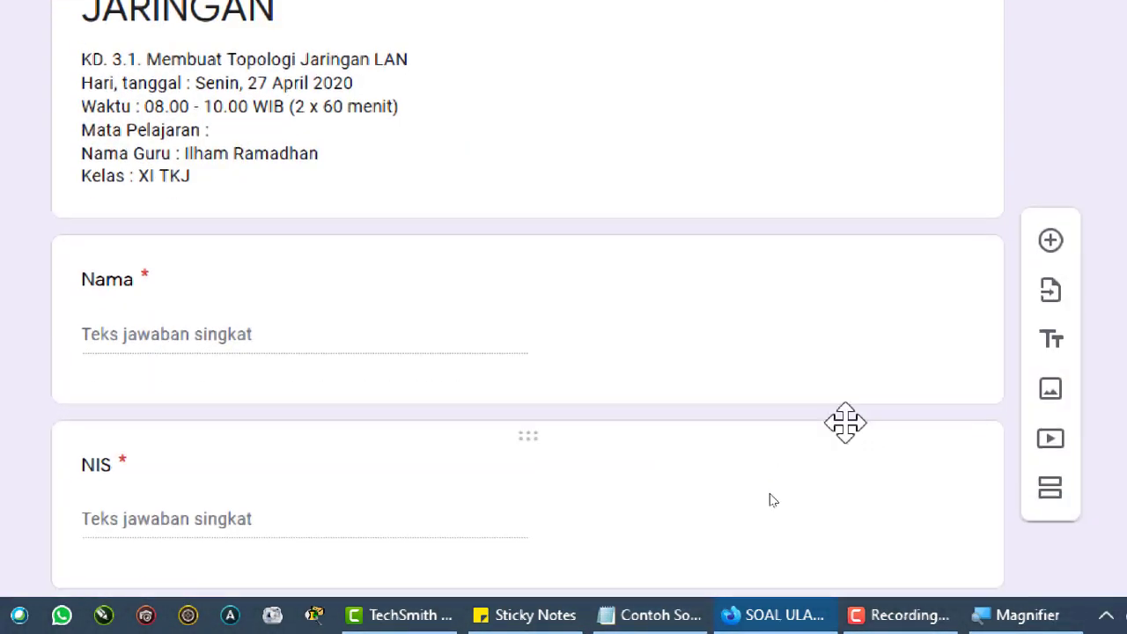
scroll(850, 438, "down", 8)
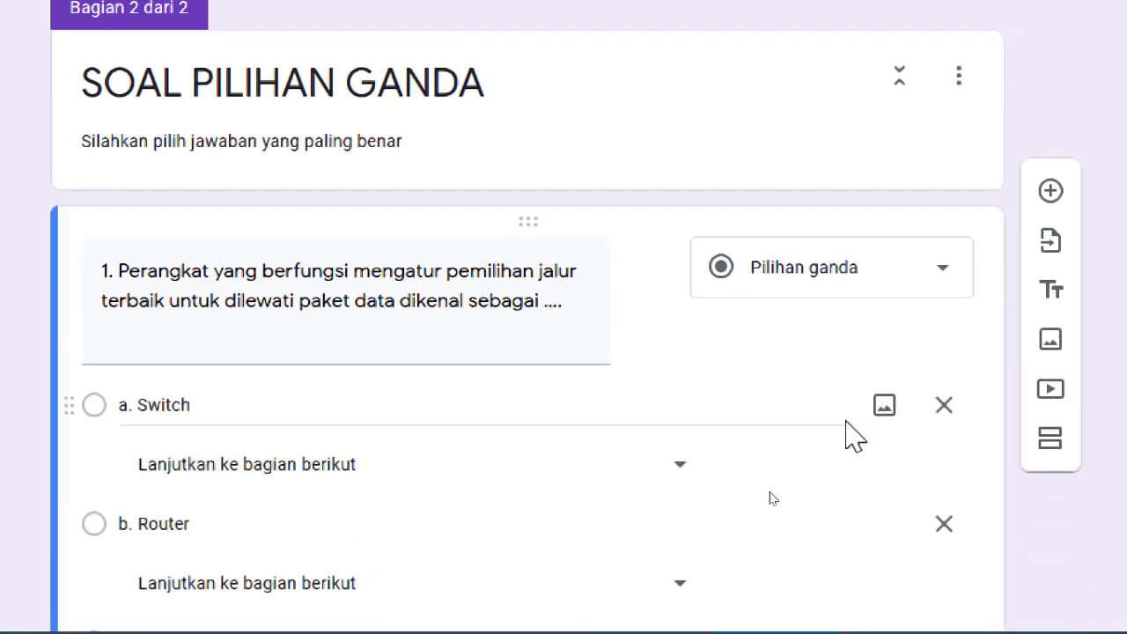
scroll(926, 234, "down", 5)
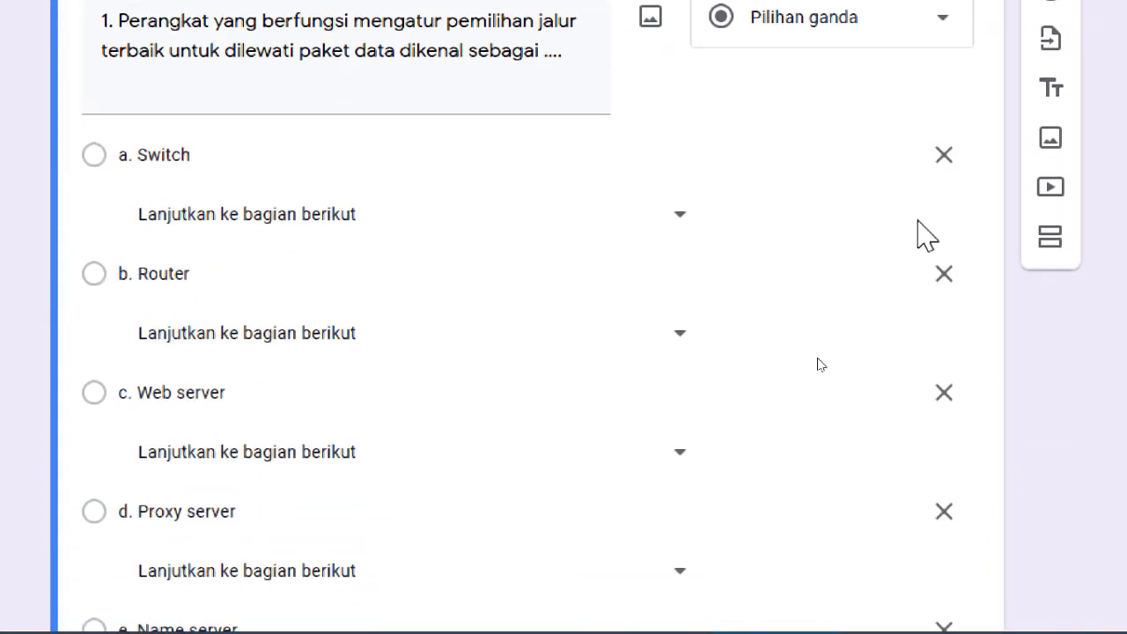
scroll(930, 308, "down", 3)
left_click(944, 326)
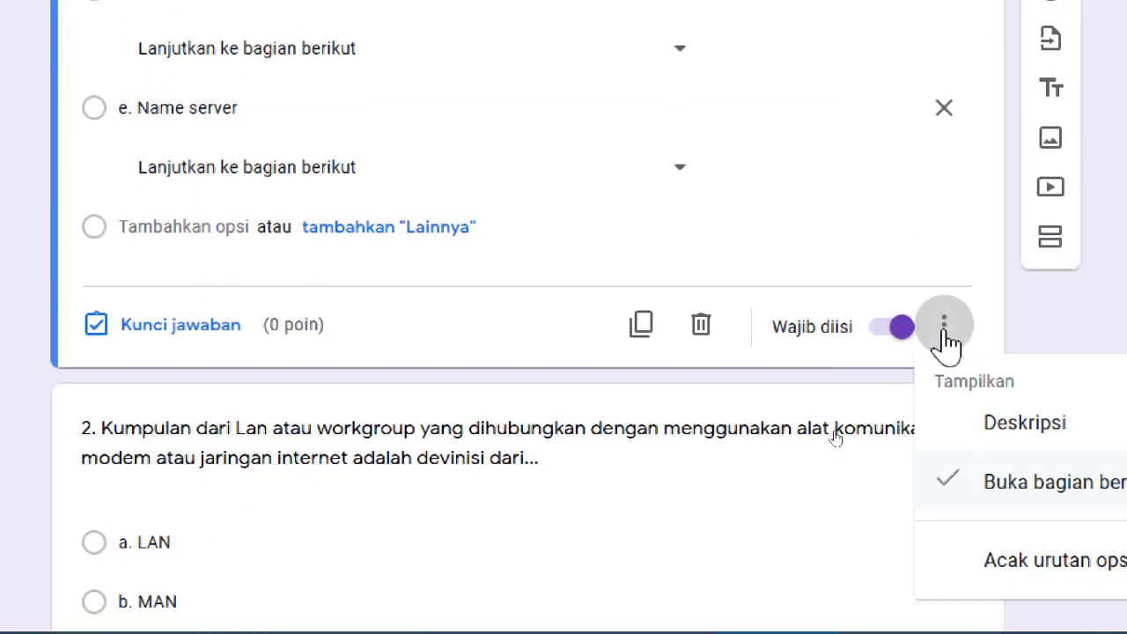
left_click(986, 478)
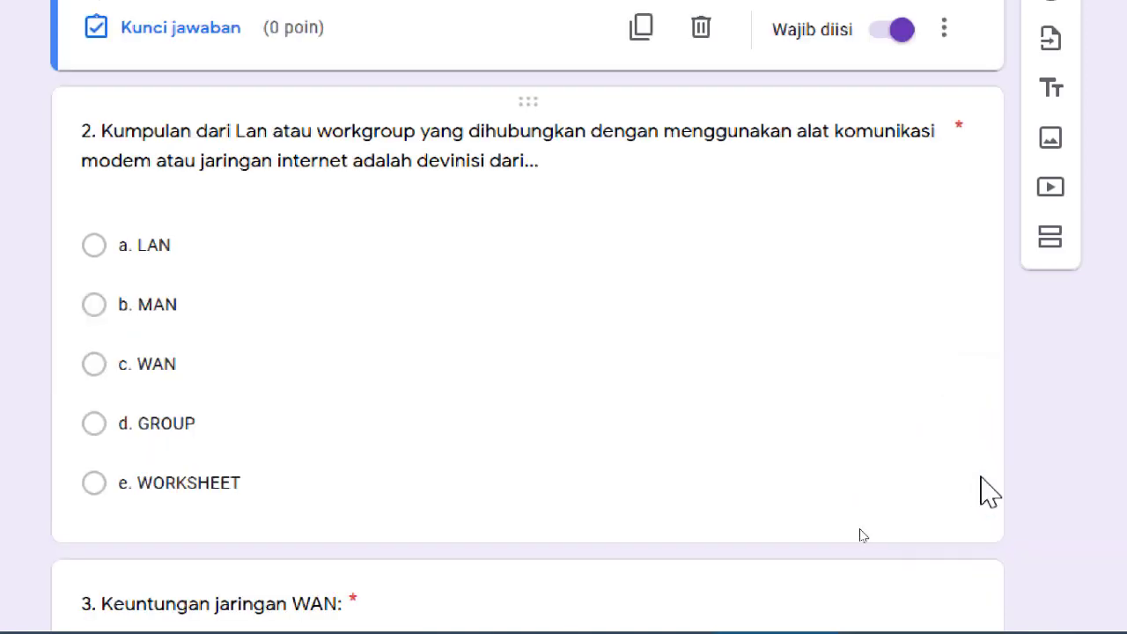
scroll(850, 445, "up", 5)
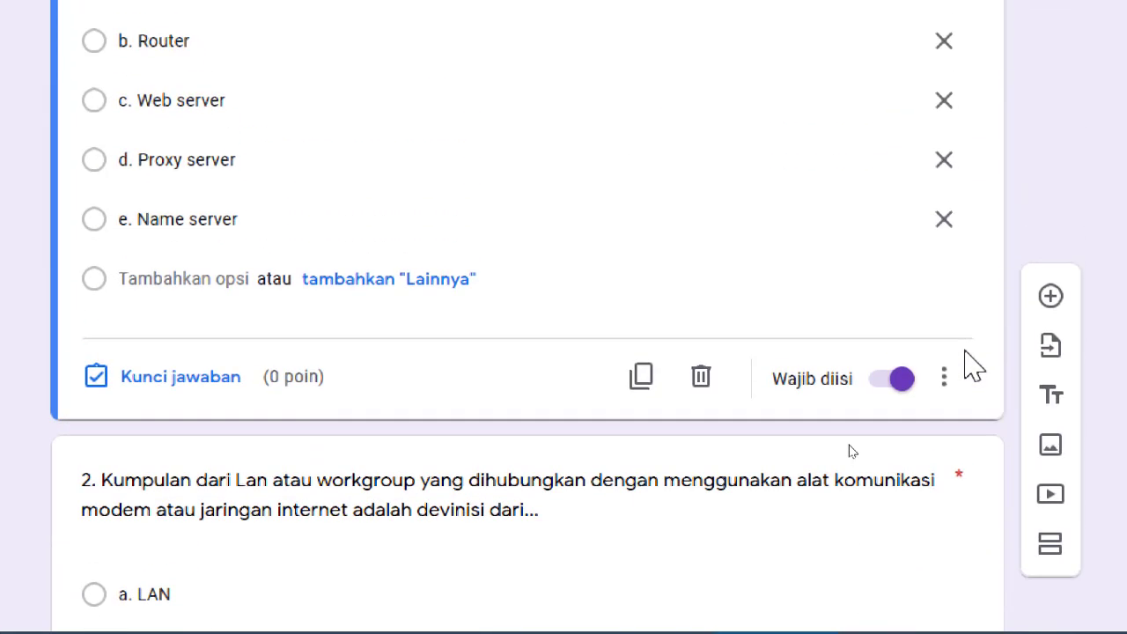
scroll(849, 445, "up", 2)
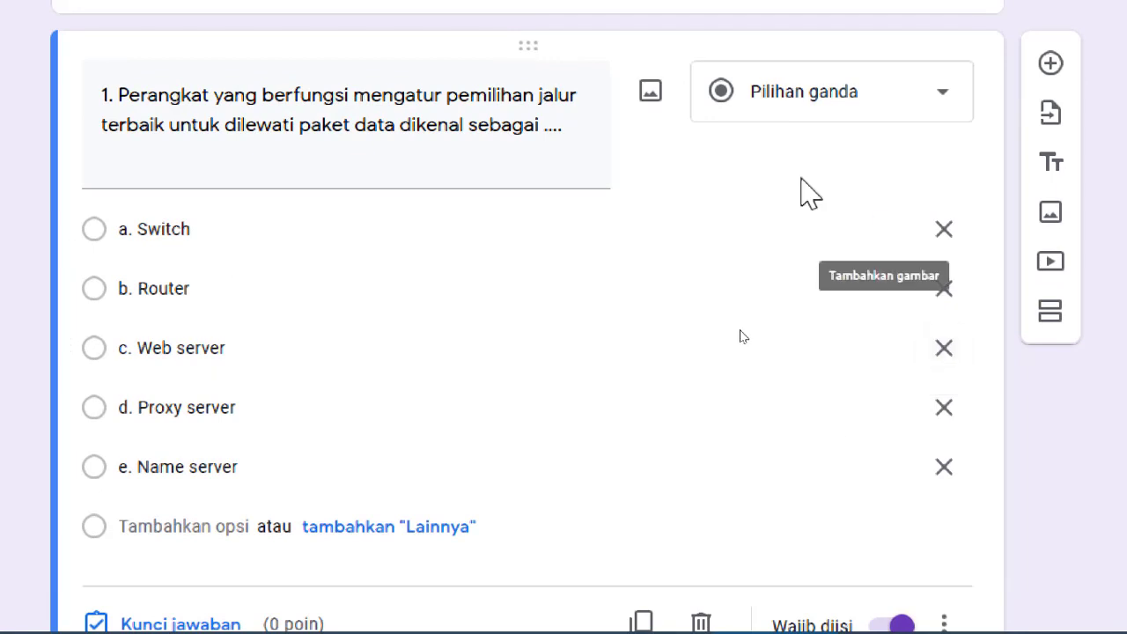
scroll(801, 178, "down", 1)
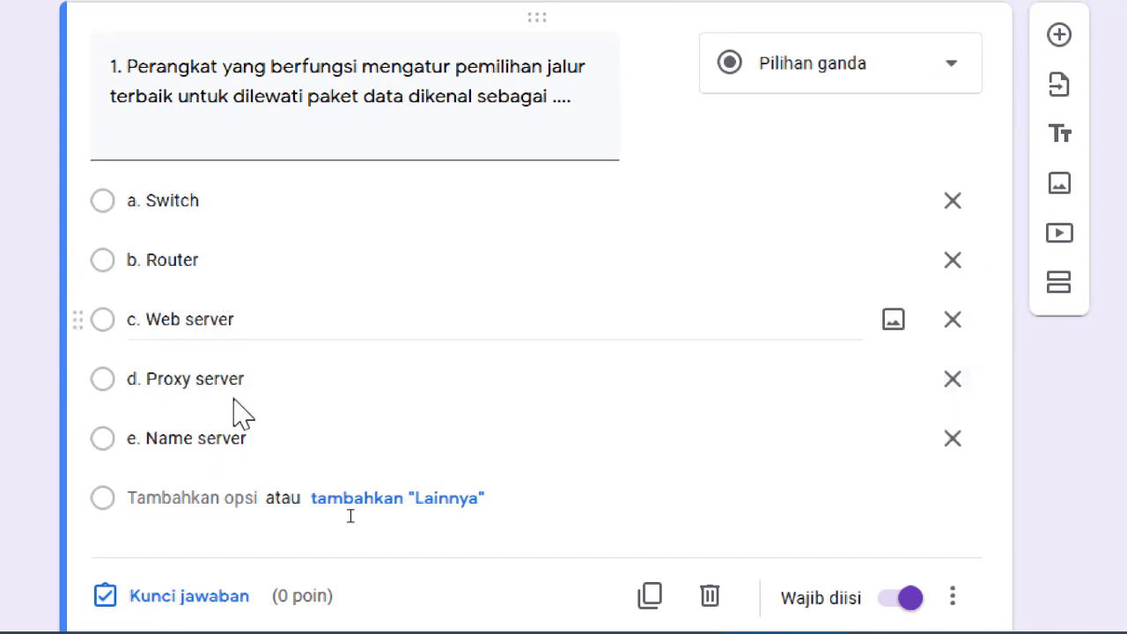
Mark b. Router as question 1's correct answer, worth 20 points.
left_click(158, 606)
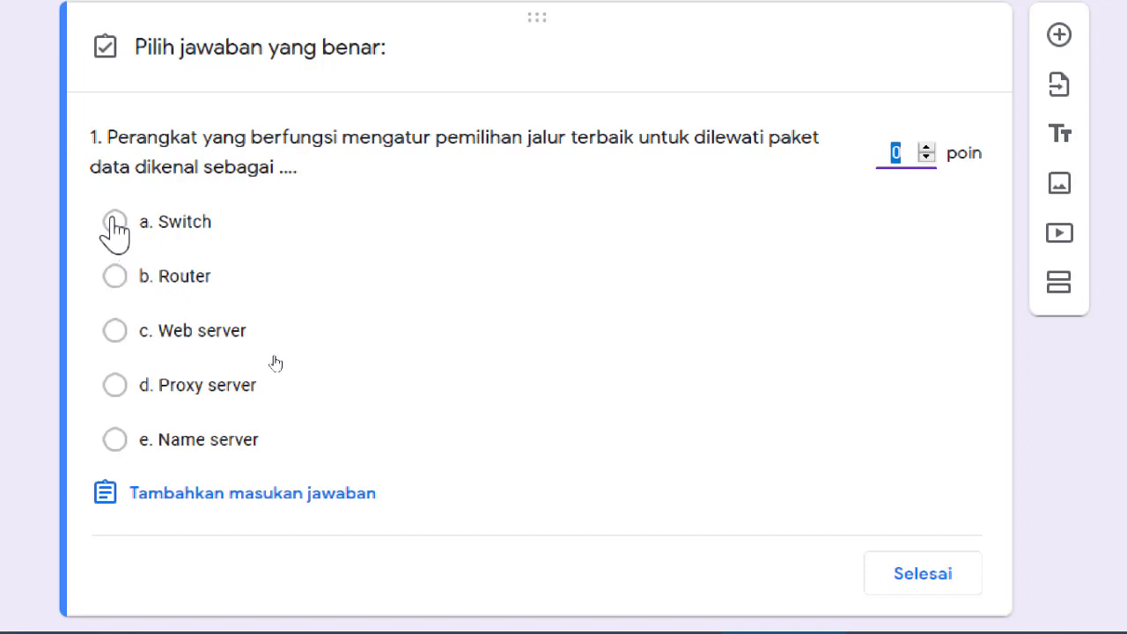
left_click(115, 277)
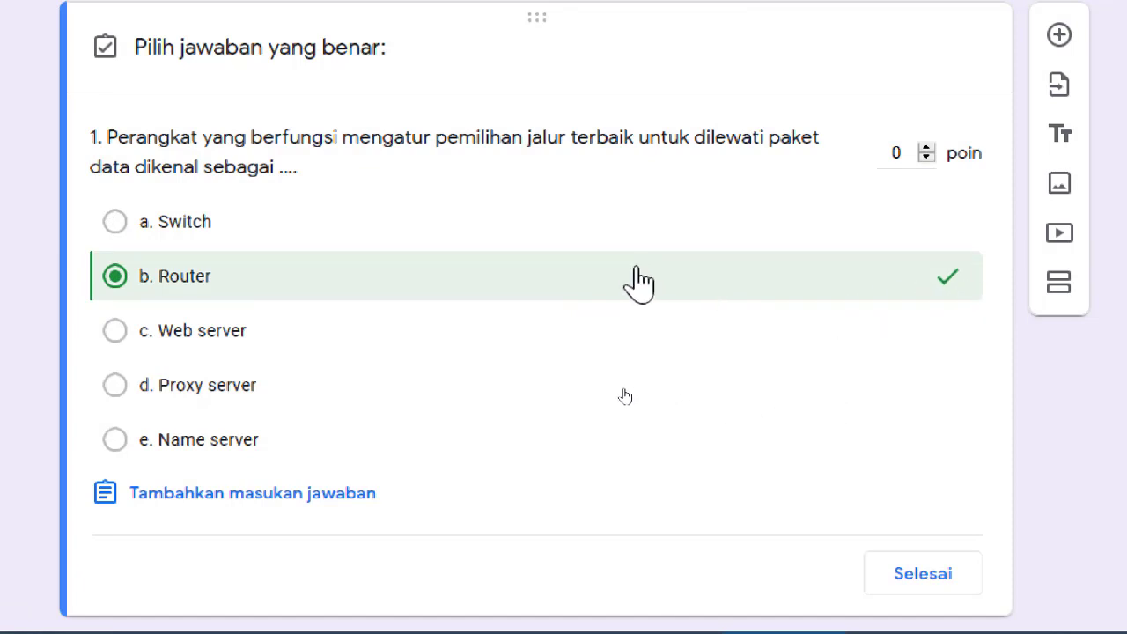
left_click(891, 152)
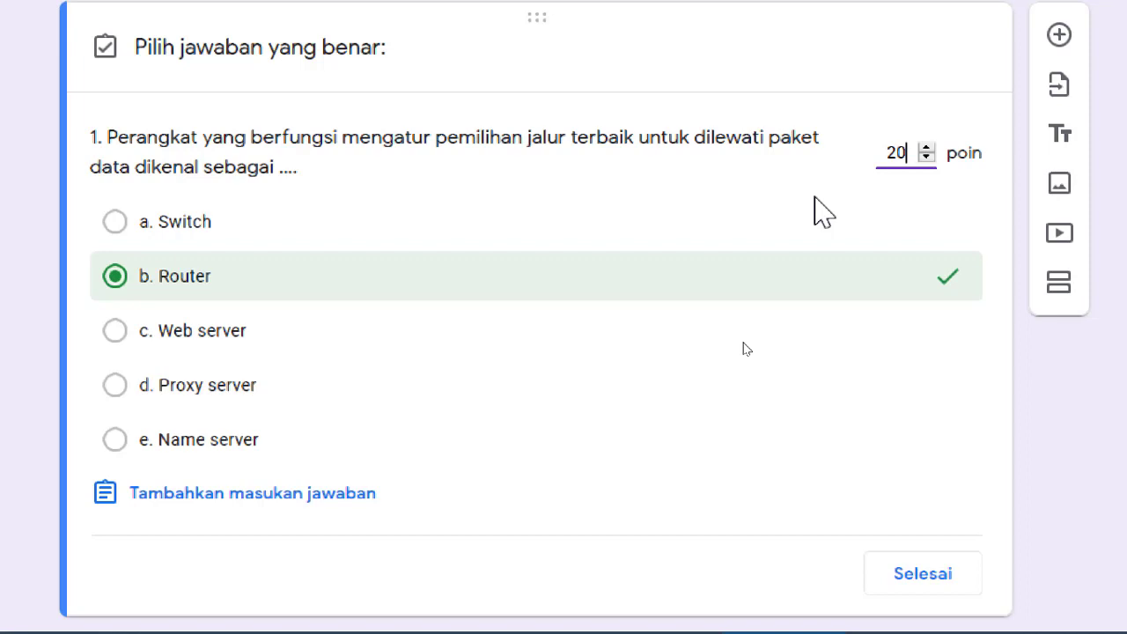
left_click(905, 572)
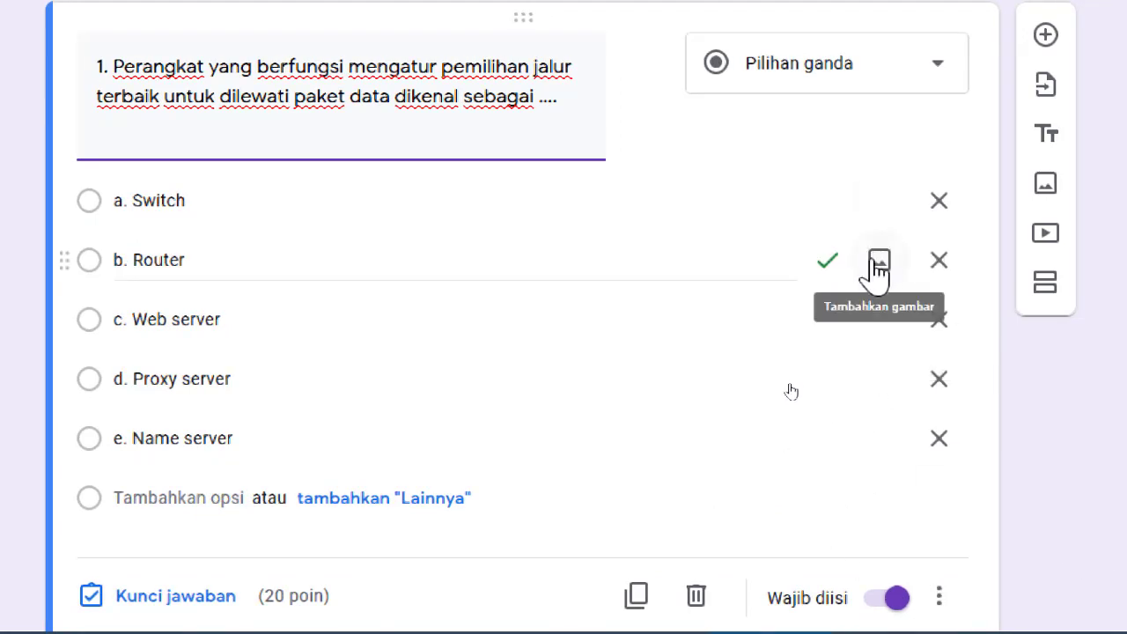
Set b. MAN as question 2's correct answer, worth 20 points.
scroll(1004, 462, "down", 7)
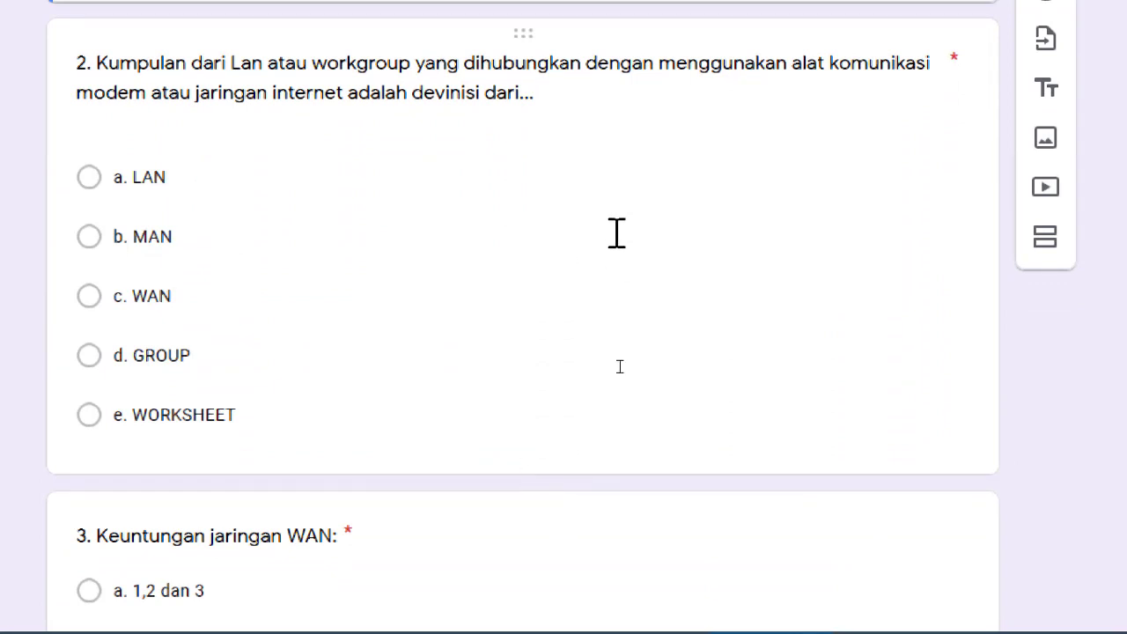
left_click(710, 159)
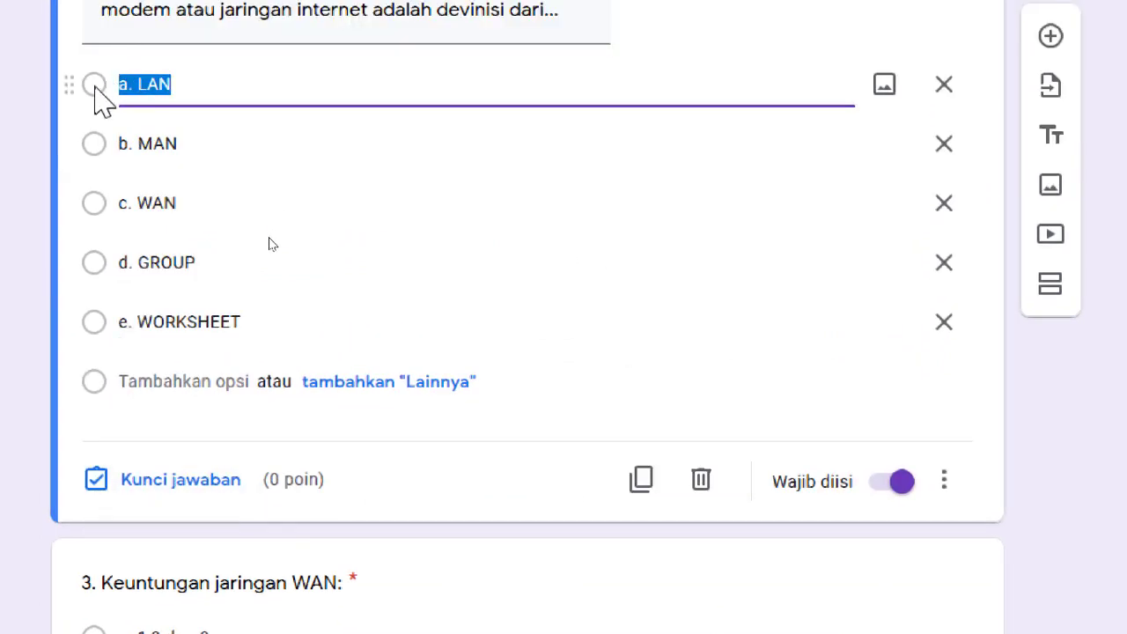
left_click(173, 484)
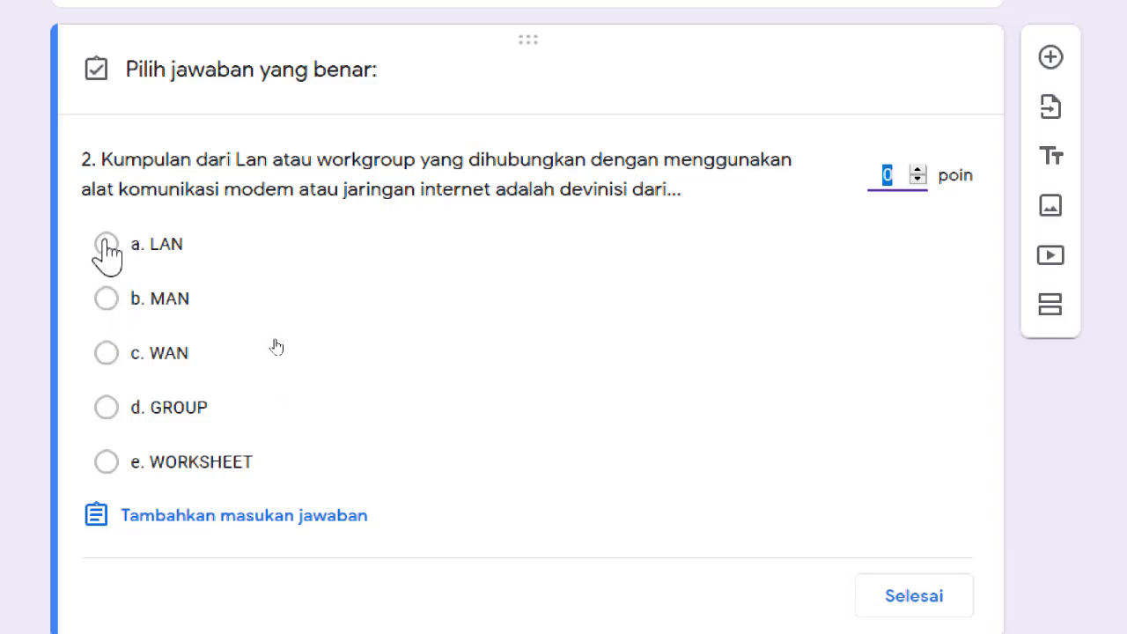
left_click(106, 298)
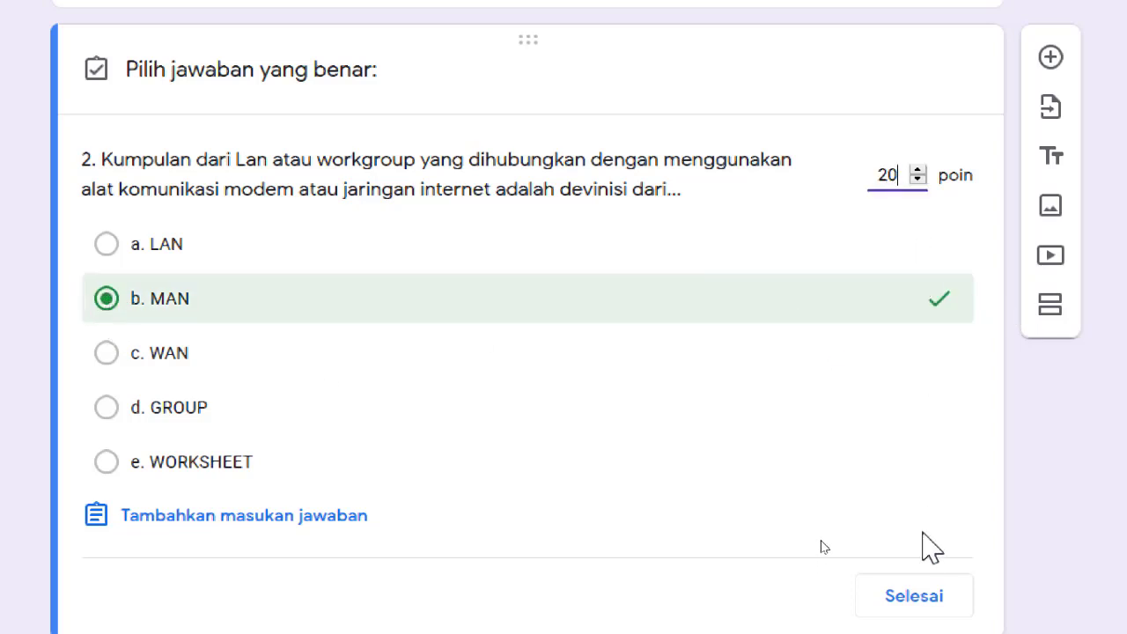
left_click(921, 599)
Set b. 2,3 dan 5 as question 3's correct answer, worth 20 points.
scroll(918, 594, "down", 8)
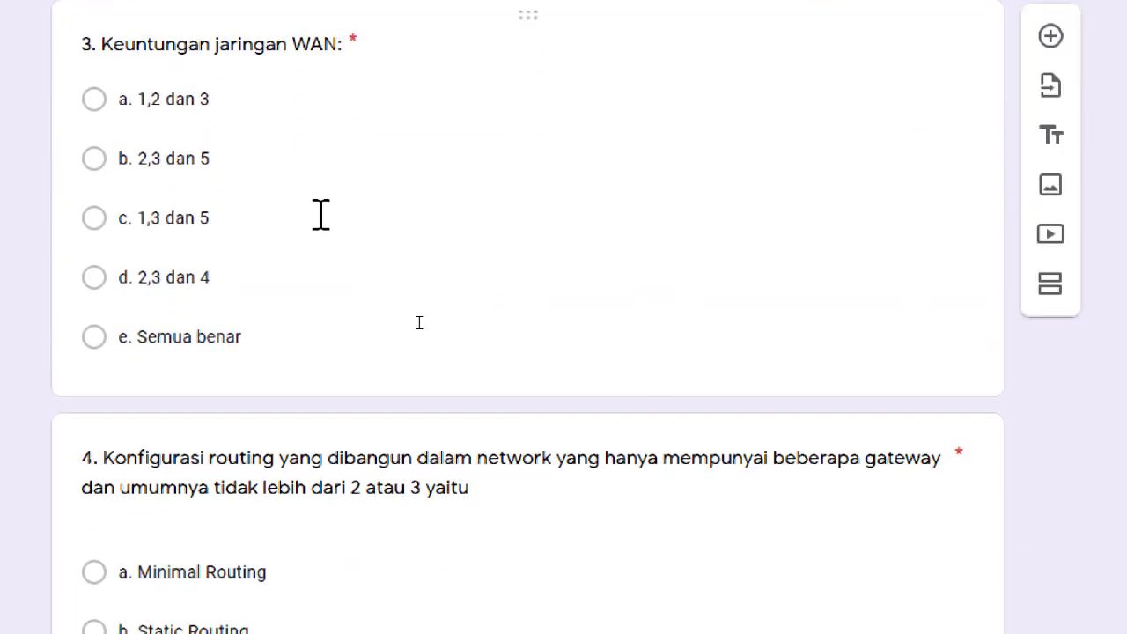
left_click(480, 46)
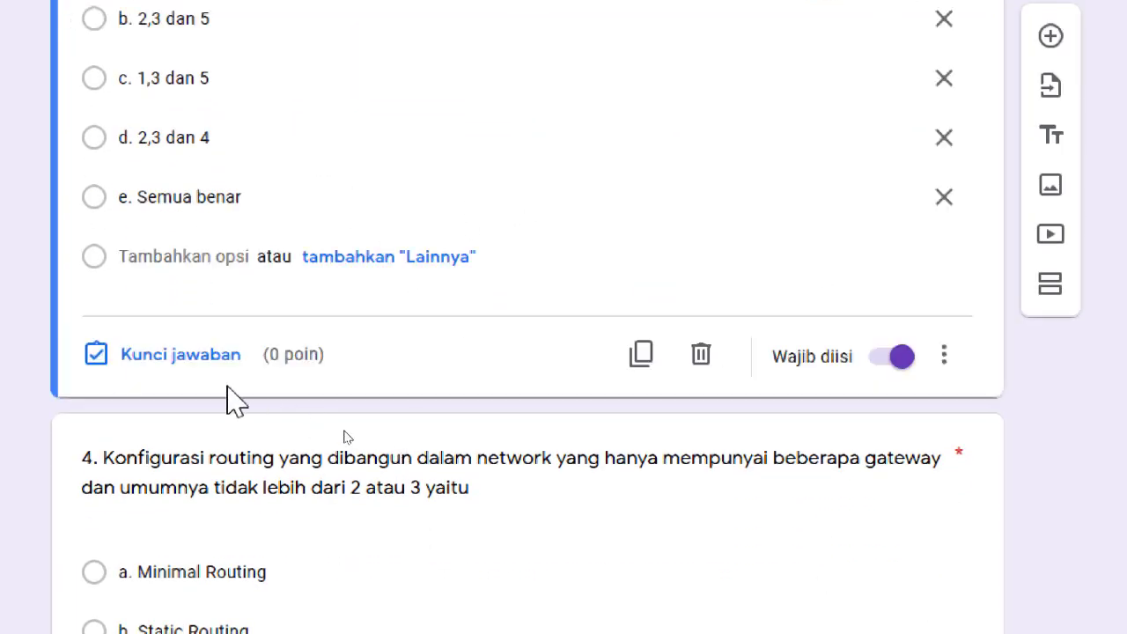
left_click(192, 361)
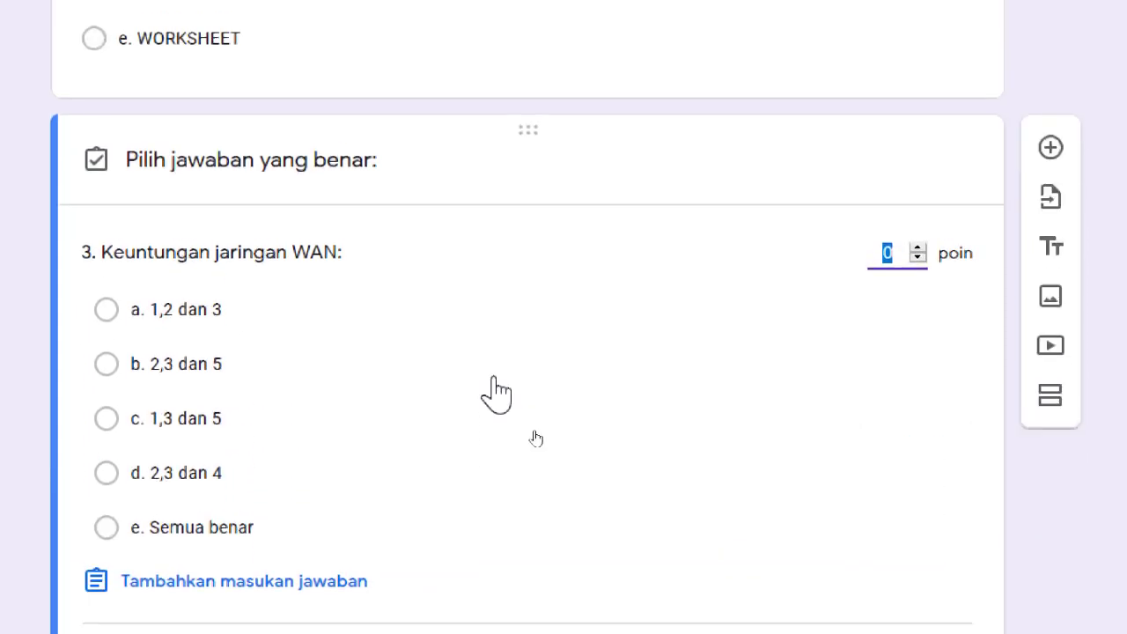
left_click(106, 251)
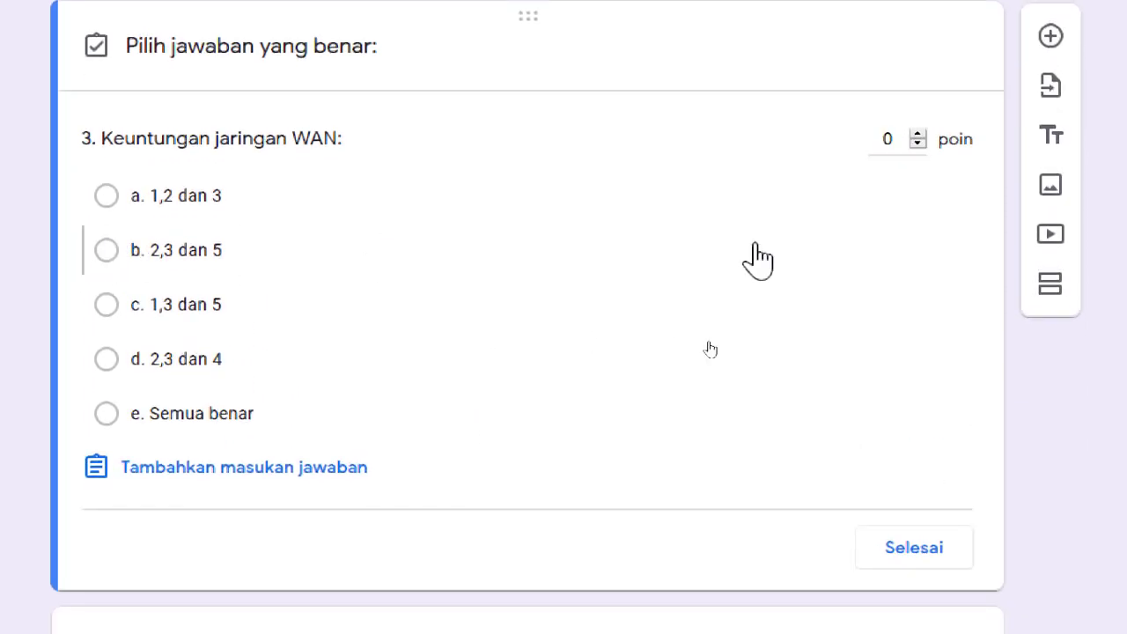
left_click(891, 139)
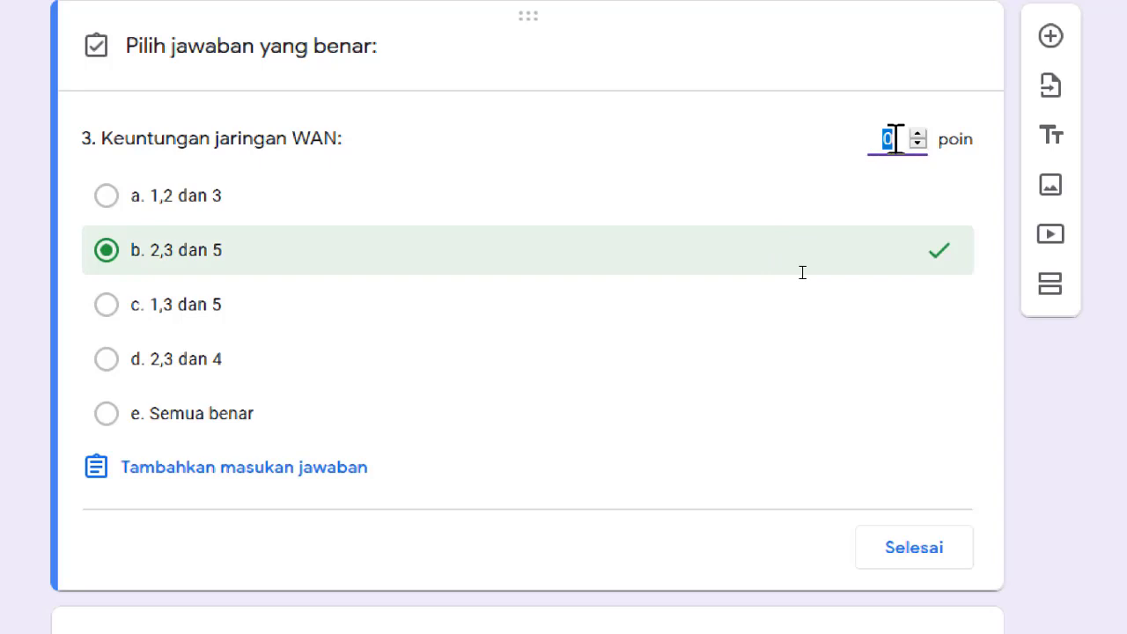
scroll(921, 441, "down", 2)
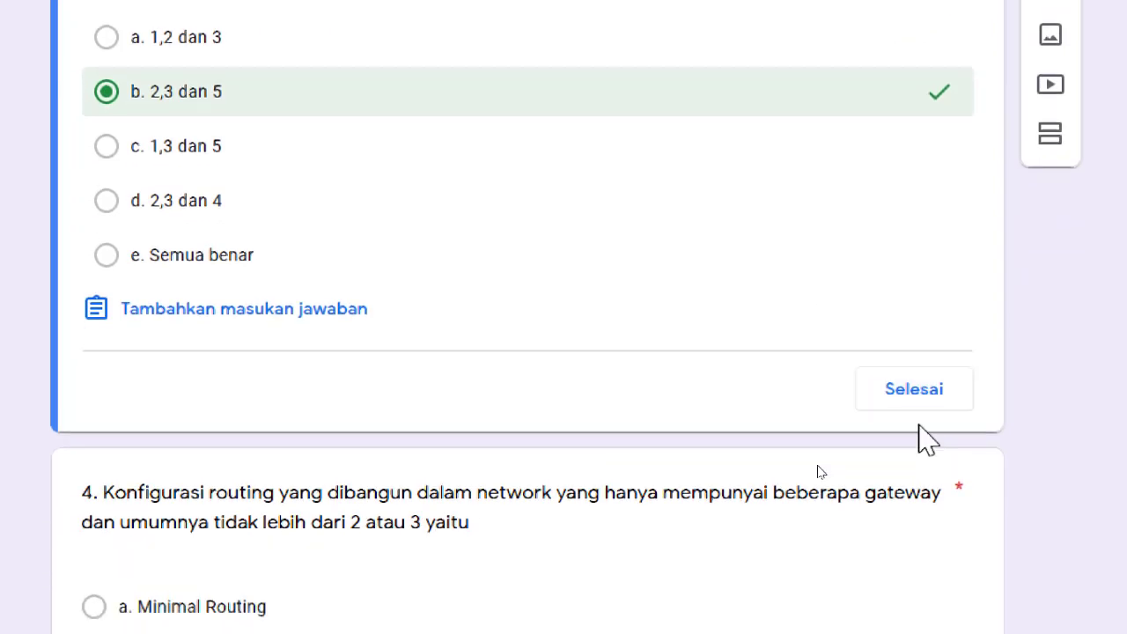
left_click(916, 379)
Set b. Static Routing as question 4's correct answer, worth 20 points.
scroll(797, 436, "down", 3)
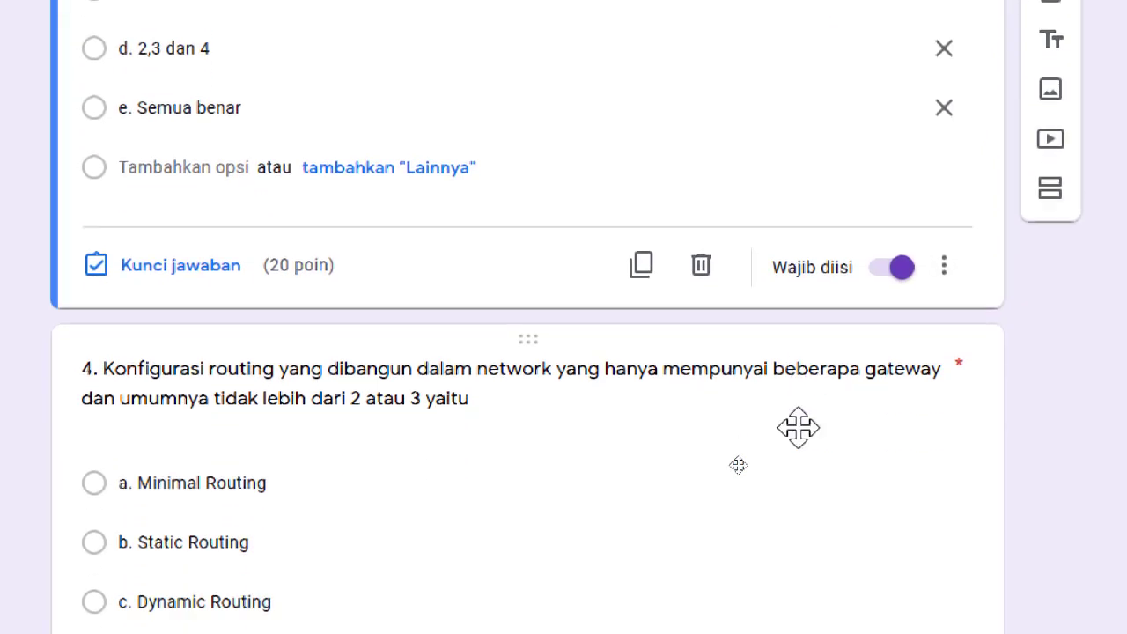
scroll(798, 428, "down", 3)
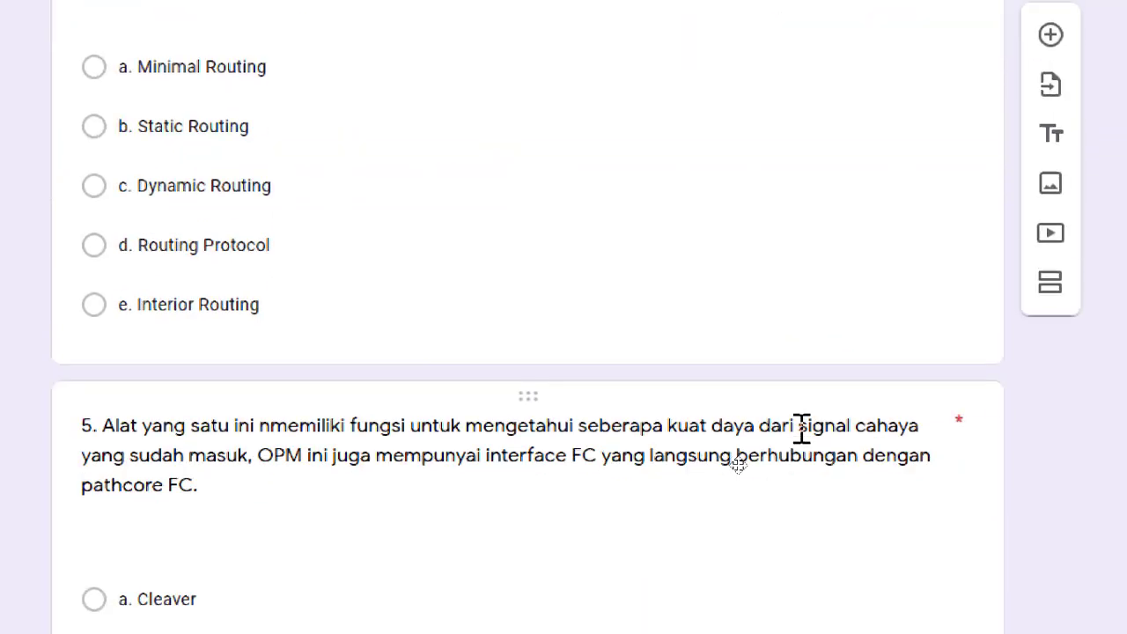
scroll(798, 436, "up", 2)
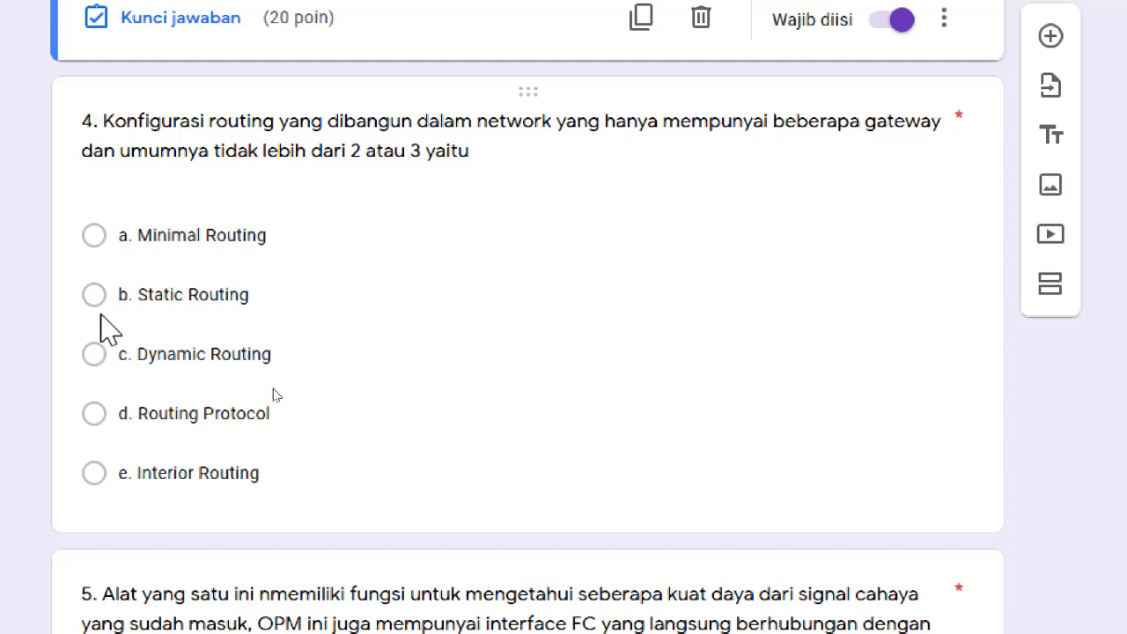
left_click(246, 296)
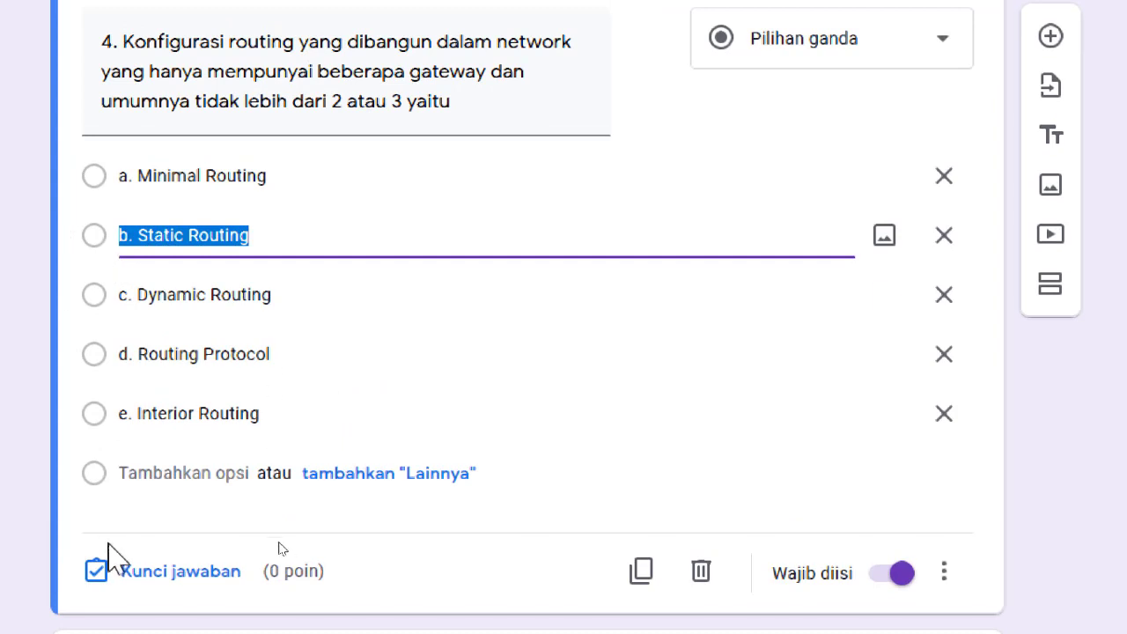
left_click(141, 571)
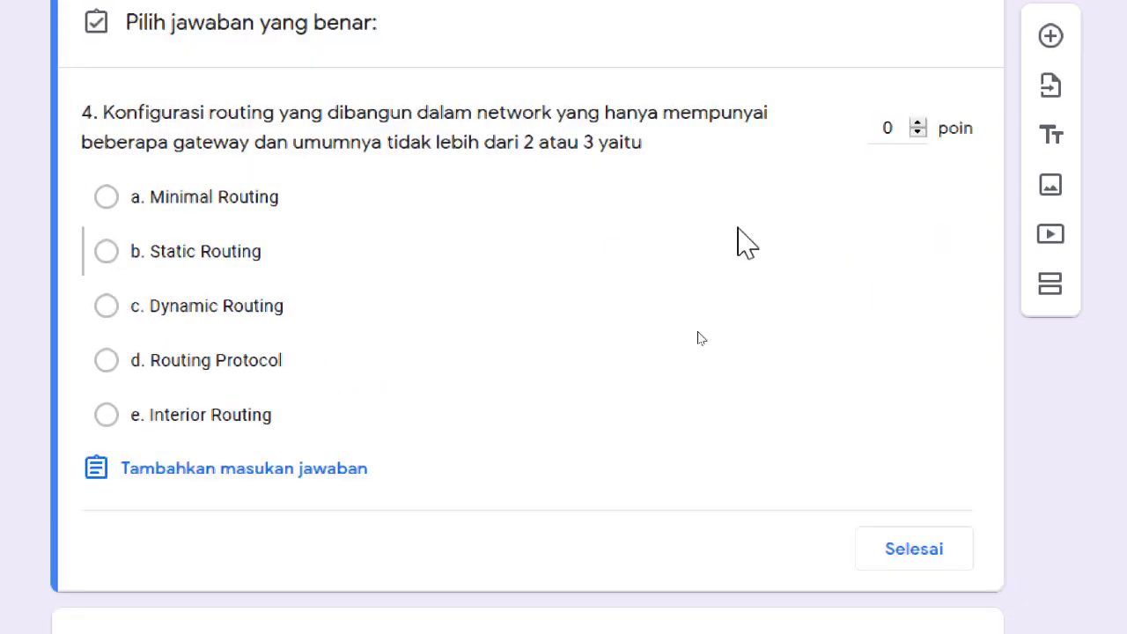
left_click(174, 265)
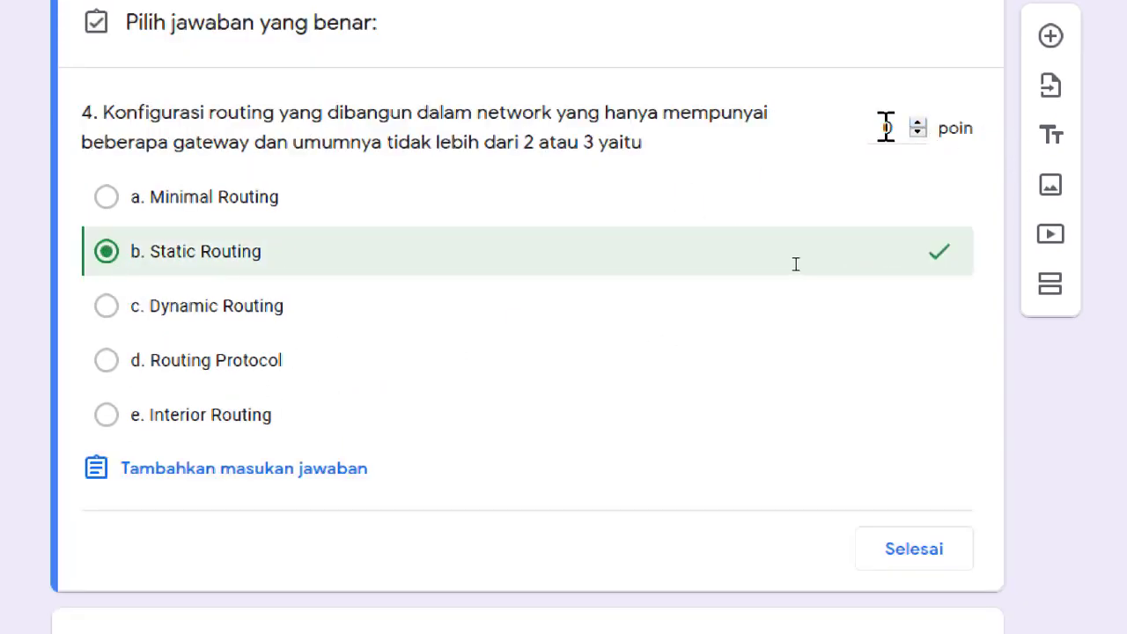
left_click(913, 562)
Set e. Optical Power Meter (OPM) as question 5's correct answer, worth 20 points.
scroll(667, 478, "down", 6)
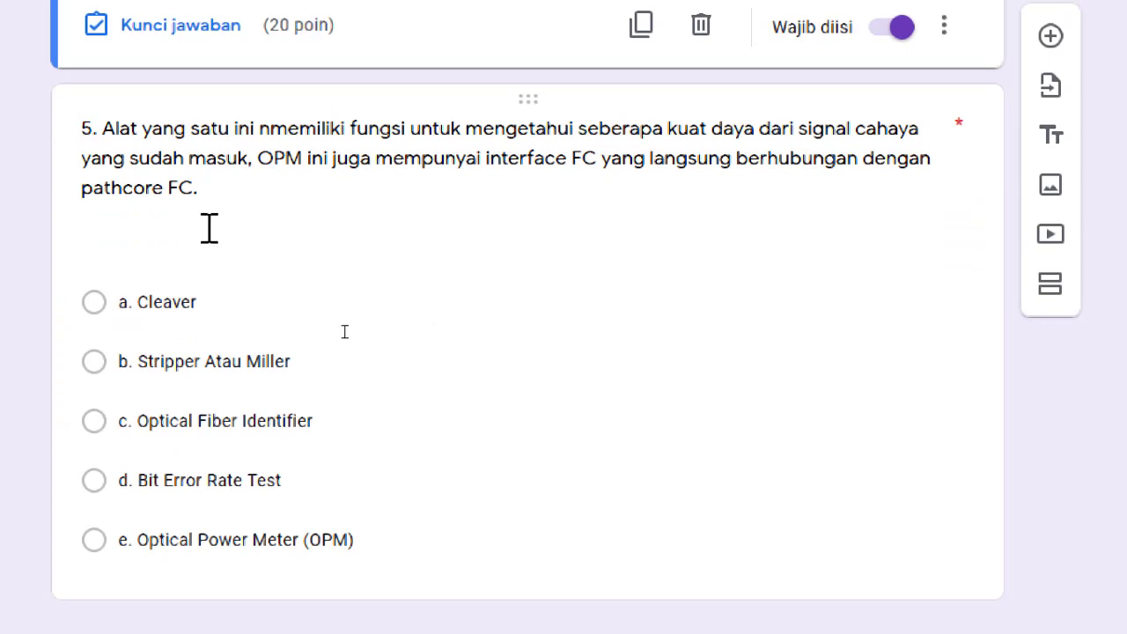
left_click(314, 233)
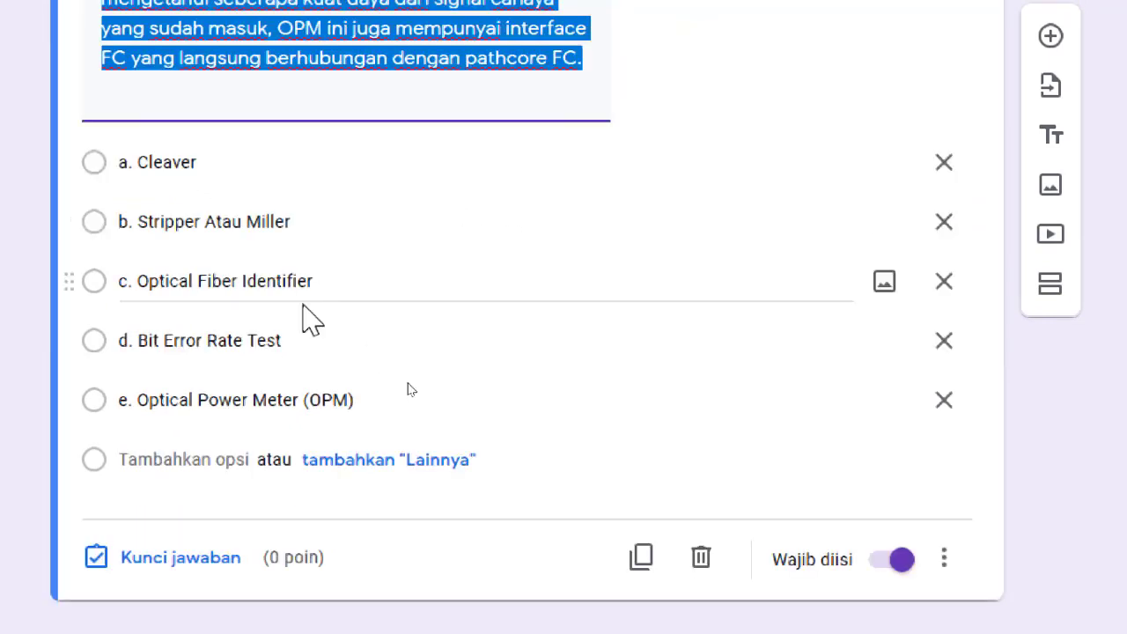
left_click(155, 560)
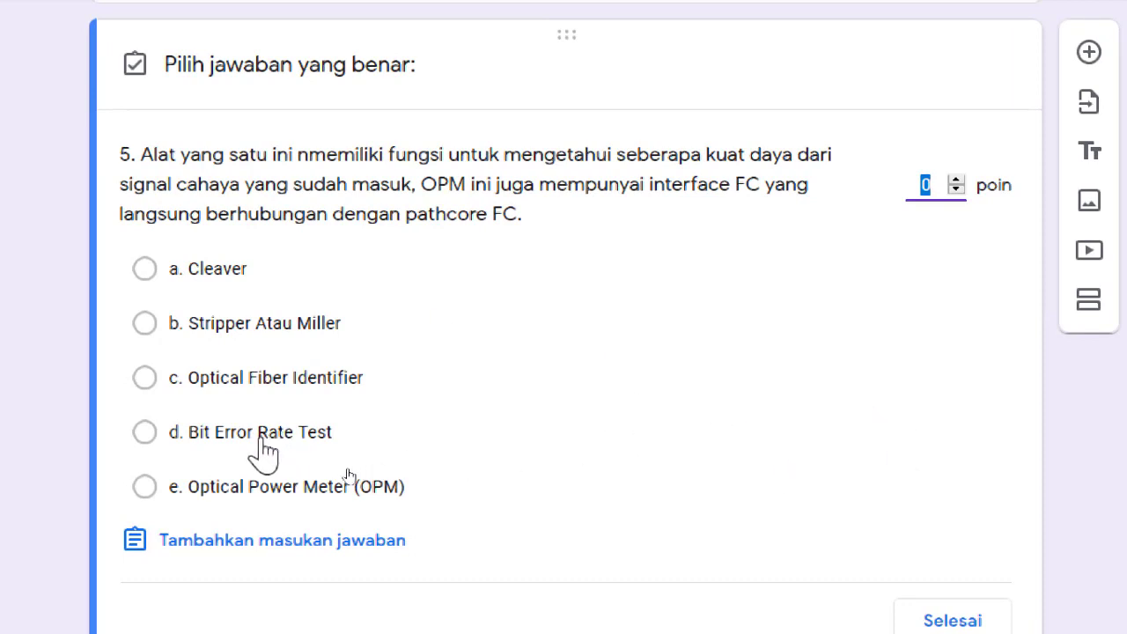
left_click(324, 502)
left_click(324, 507)
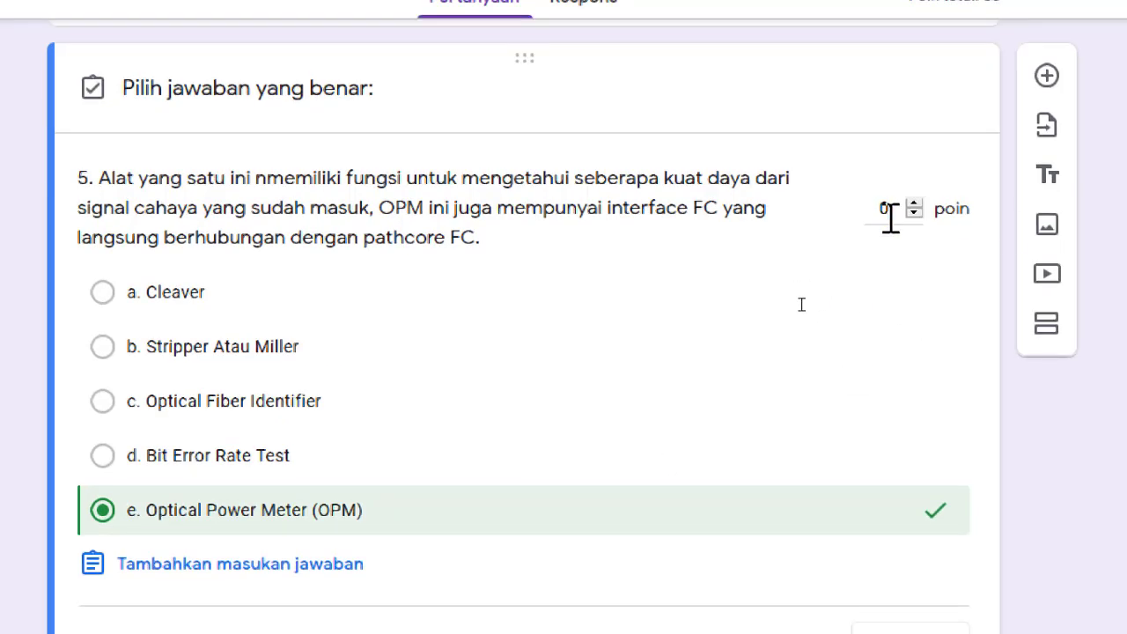
left_click(888, 211)
type("20")
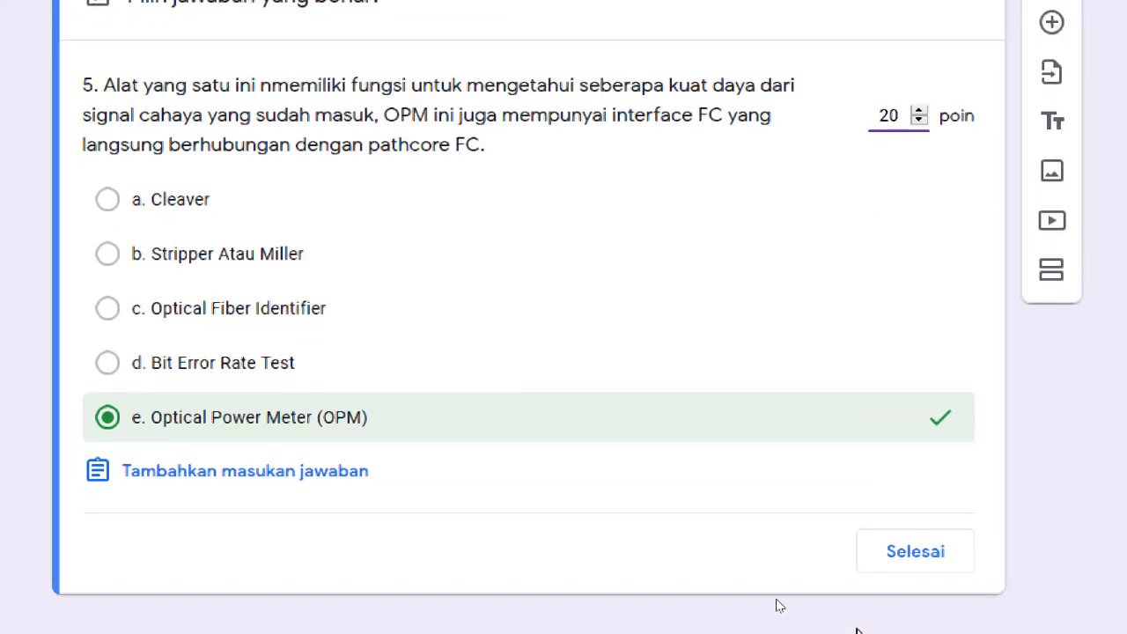
left_click(908, 555)
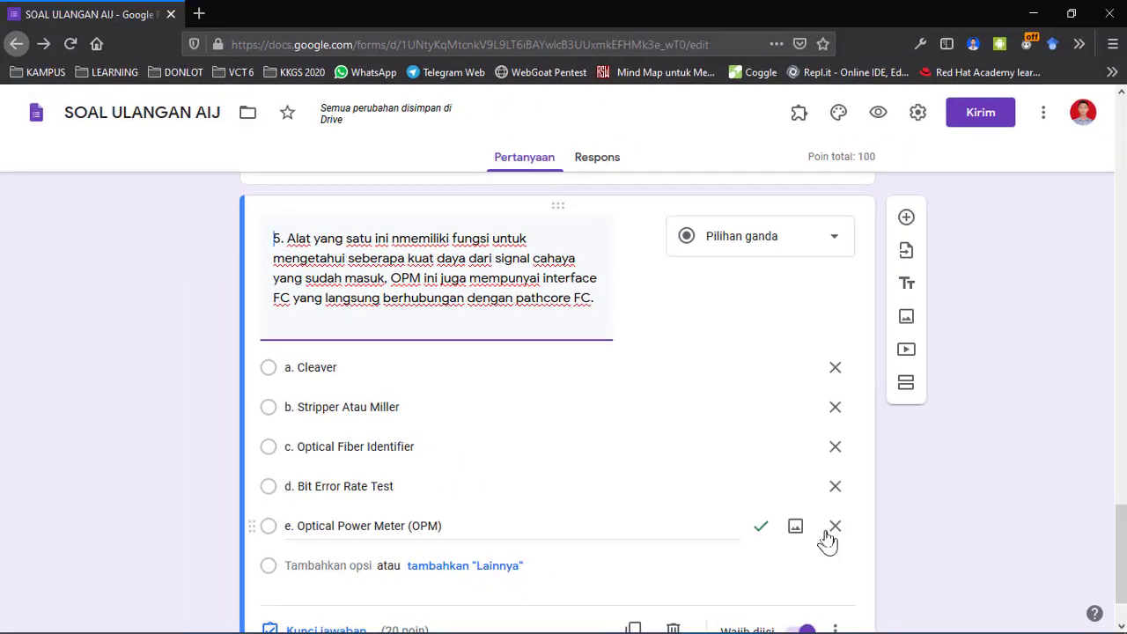
scroll(824, 546, "up", 15)
scroll(828, 531, "up", 10)
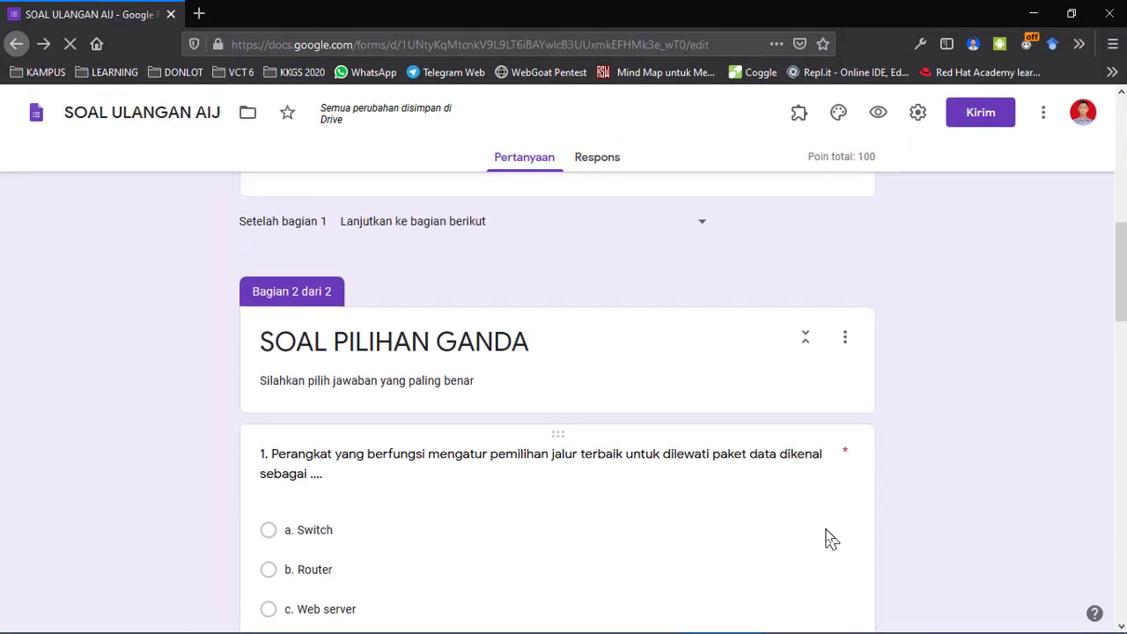
scroll(825, 529, "down", 4)
scroll(825, 527, "up", 5)
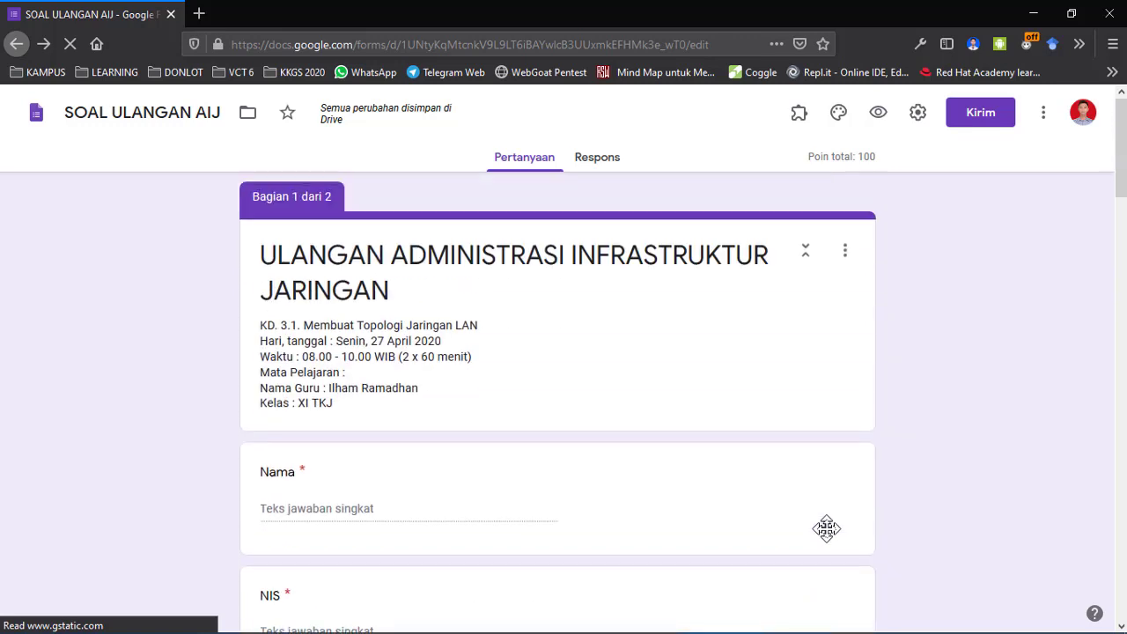
scroll(830, 536, "down", 3)
scroll(828, 537, "up", 3)
scroll(831, 534, "down", 15)
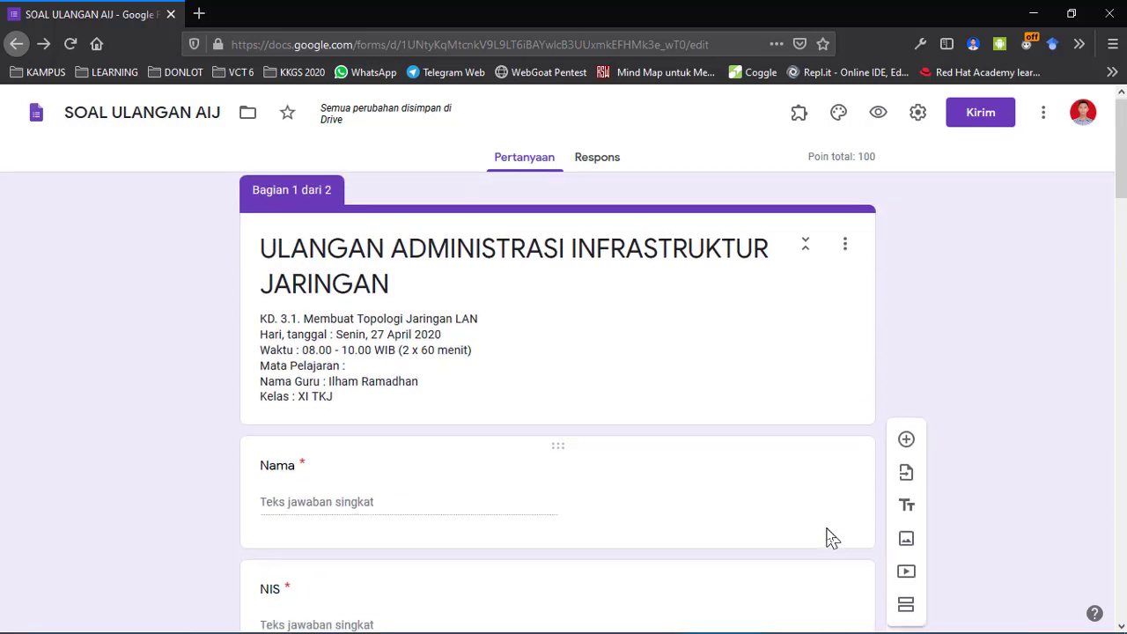
scroll(829, 529, "down", 6)
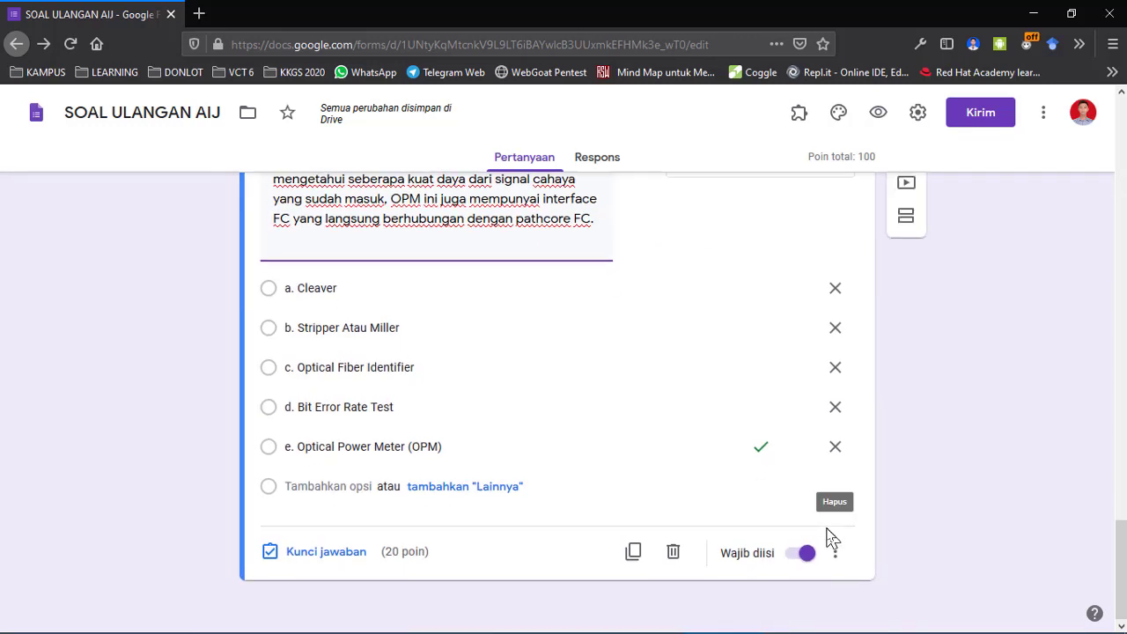
scroll(1047, 447, "up", 6)
scroll(1047, 437, "up", 15)
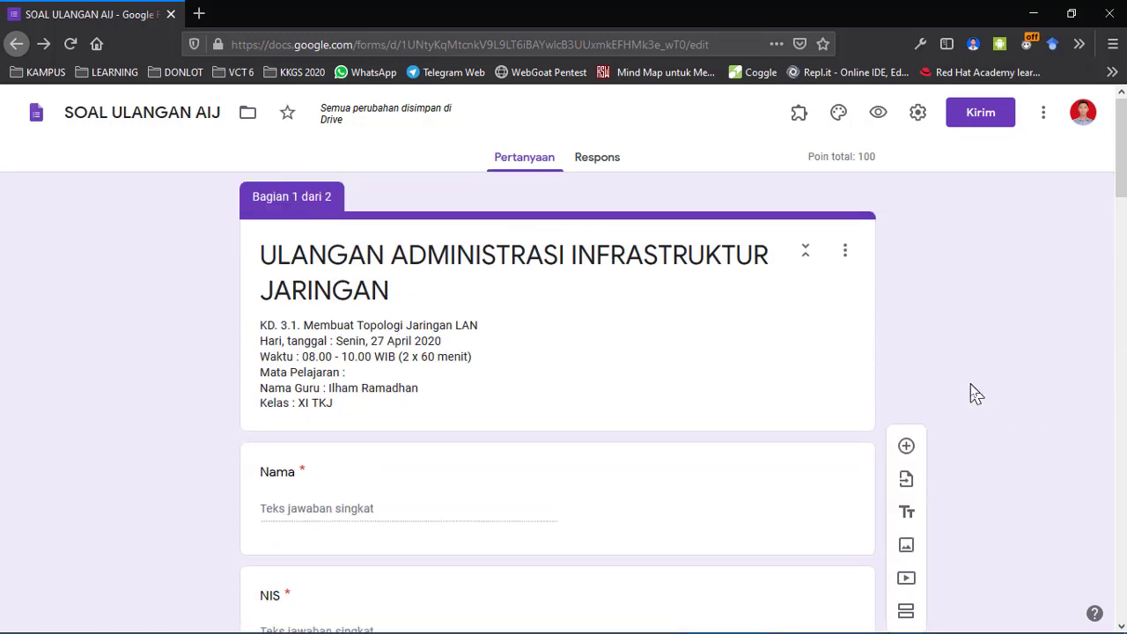
scroll(976, 394, "down", 5)
scroll(976, 394, "up", 4)
scroll(976, 394, "down", 3)
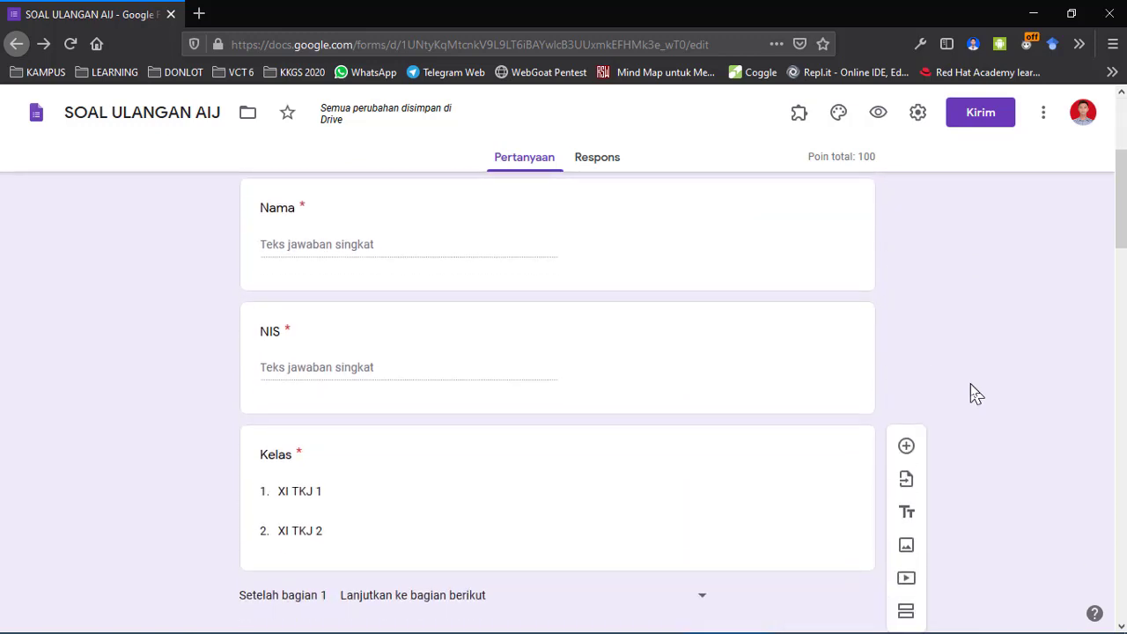
scroll(976, 393, "up", 3)
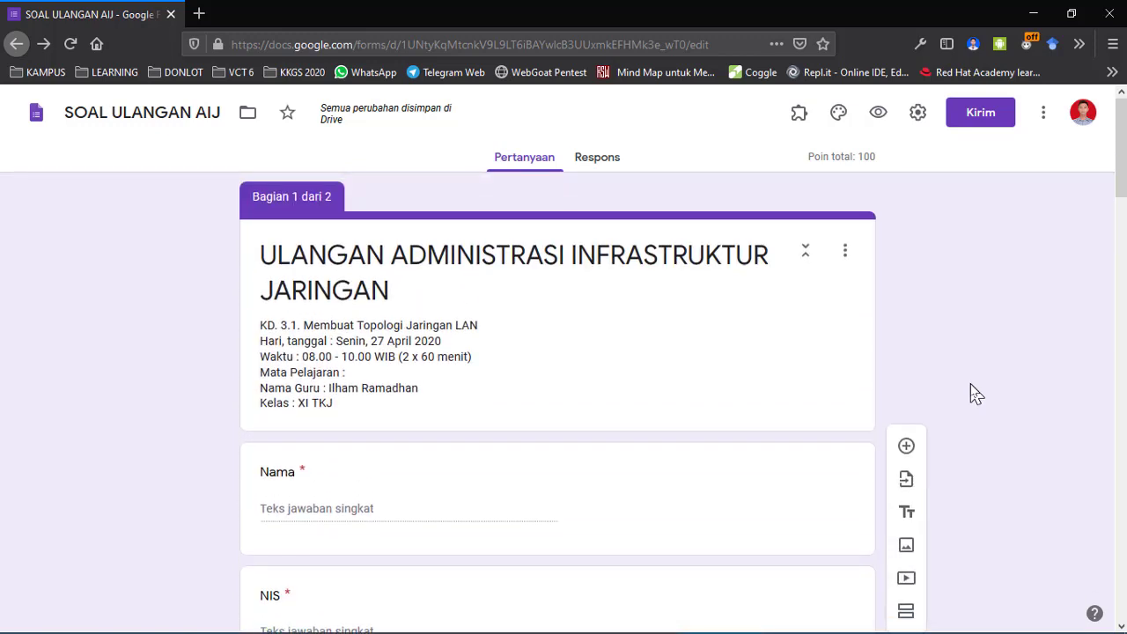
scroll(975, 394, "down", 3)
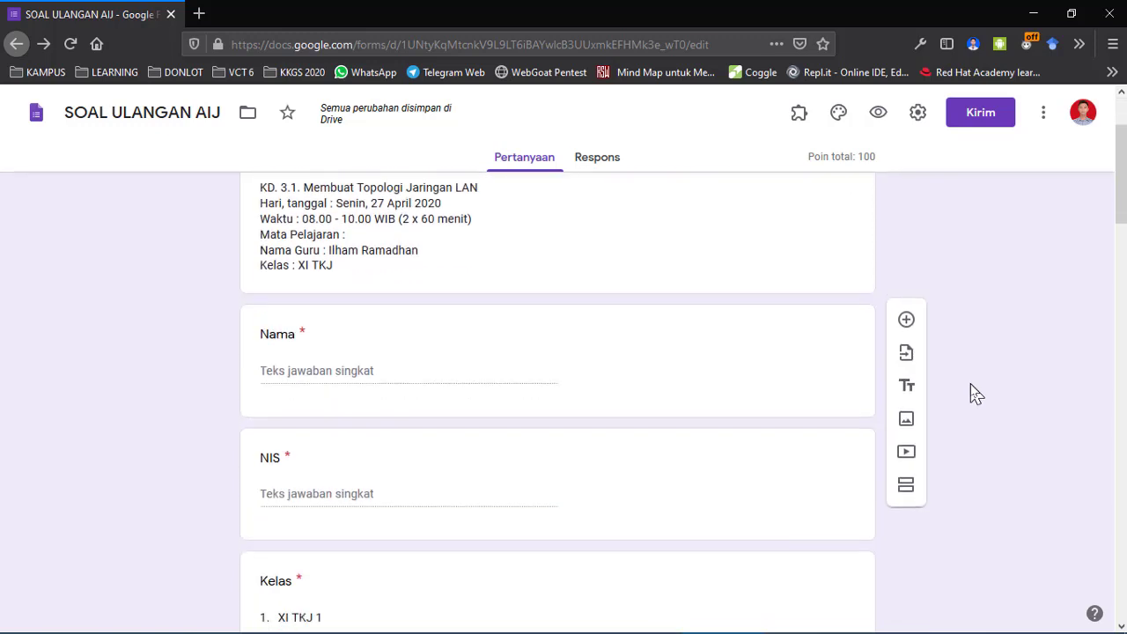
scroll(974, 388, "up", 3)
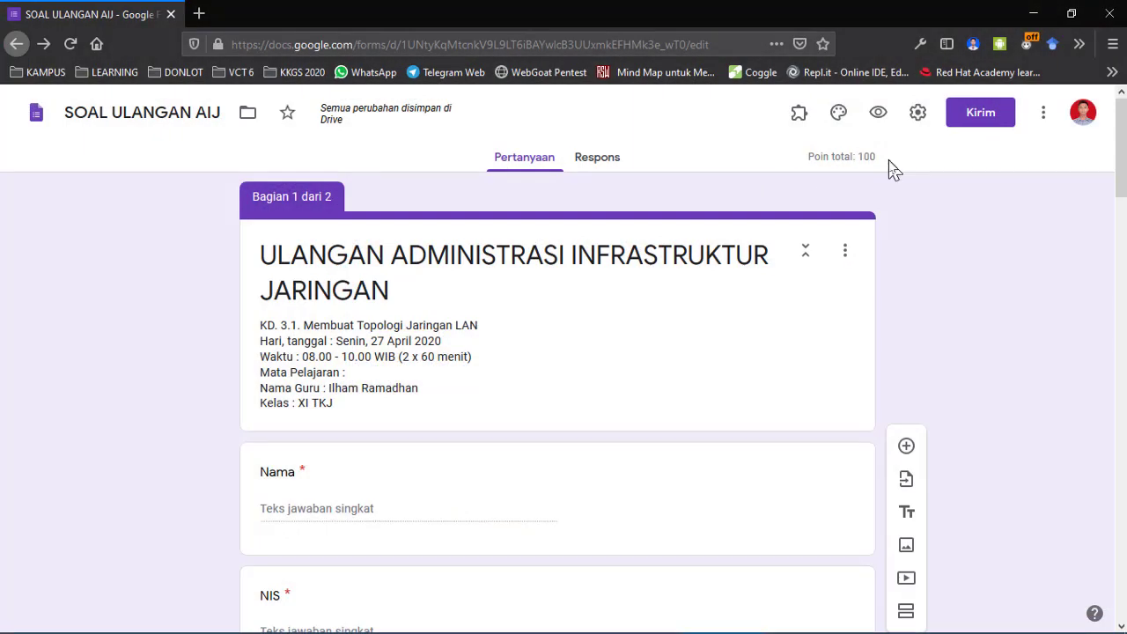
Open the Kirim formulir dialog and show the form's share link.
left_click(984, 119)
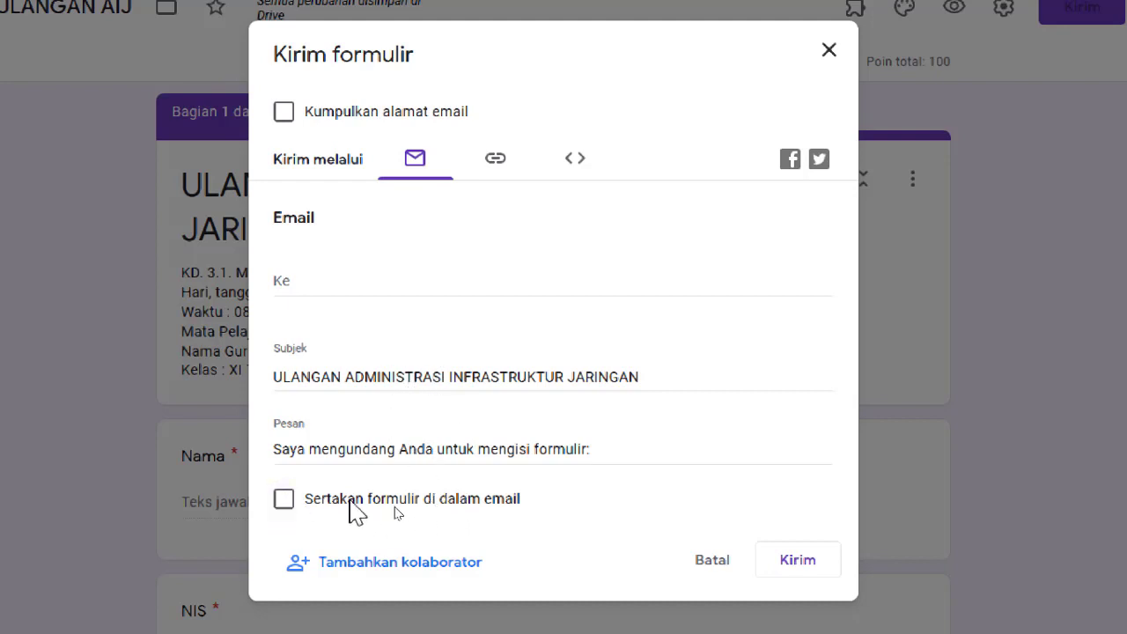
left_click(494, 170)
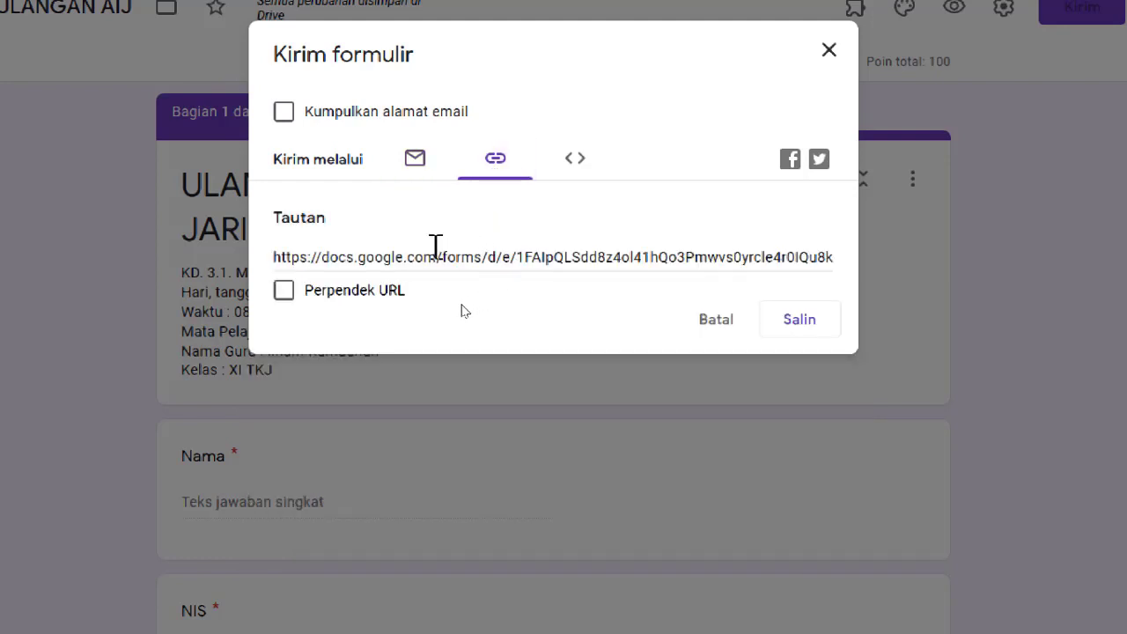
left_click(416, 167)
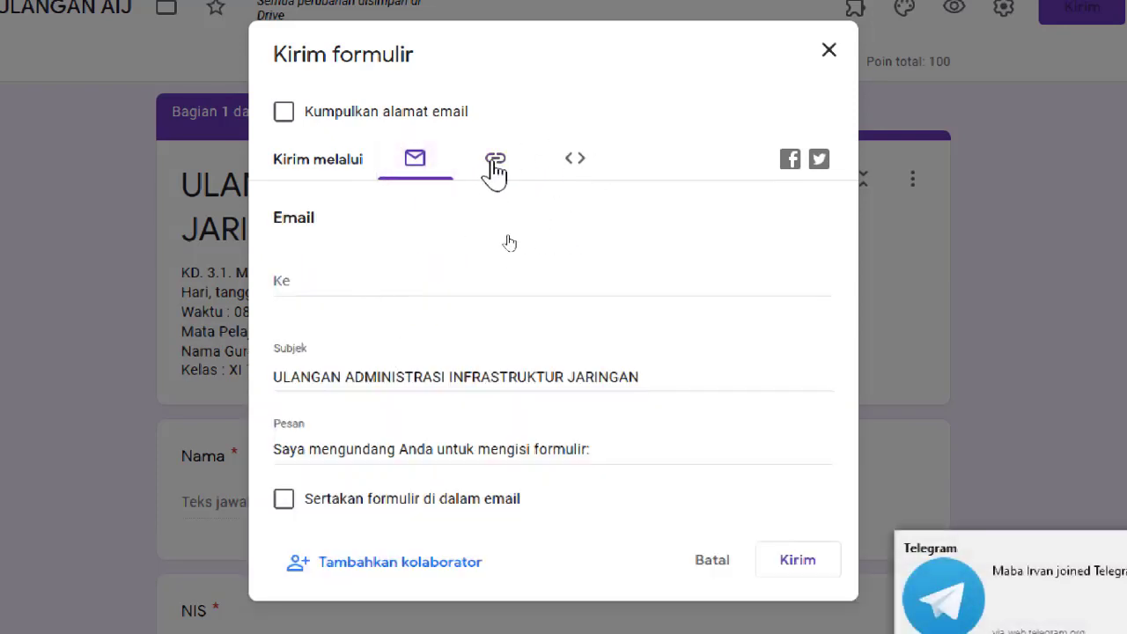
left_click(495, 165)
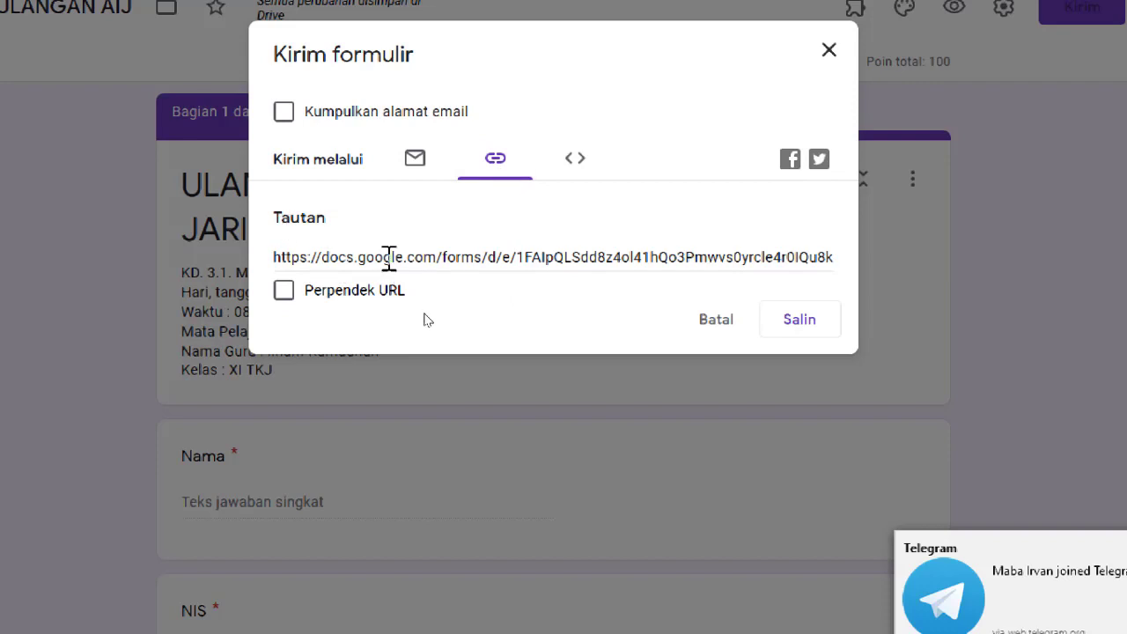
left_click(485, 255)
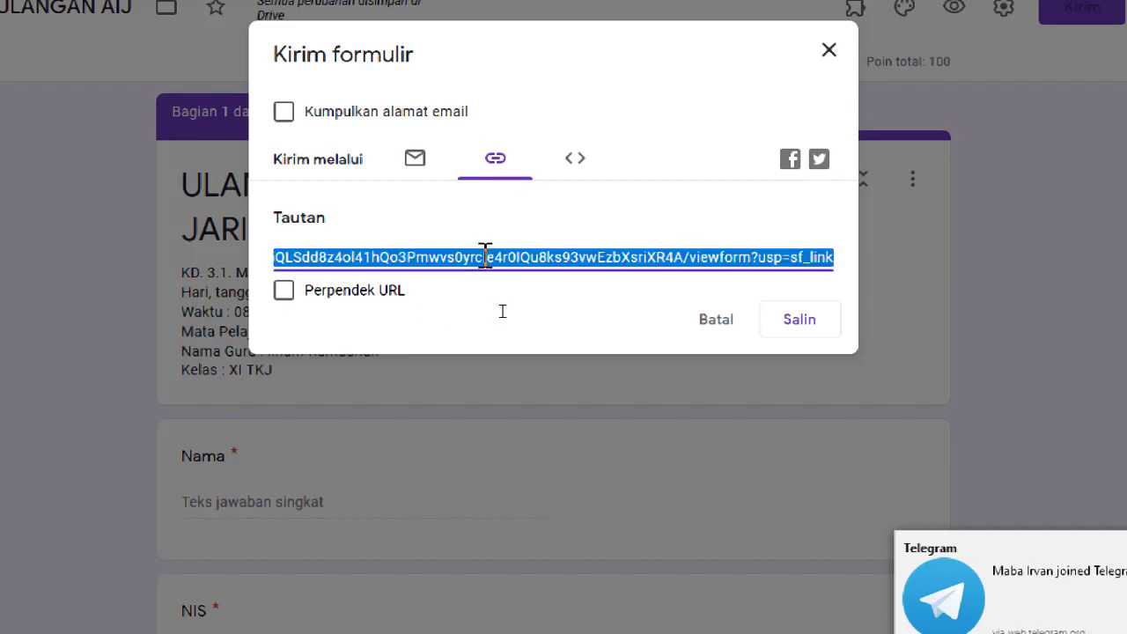
left_click(485, 256)
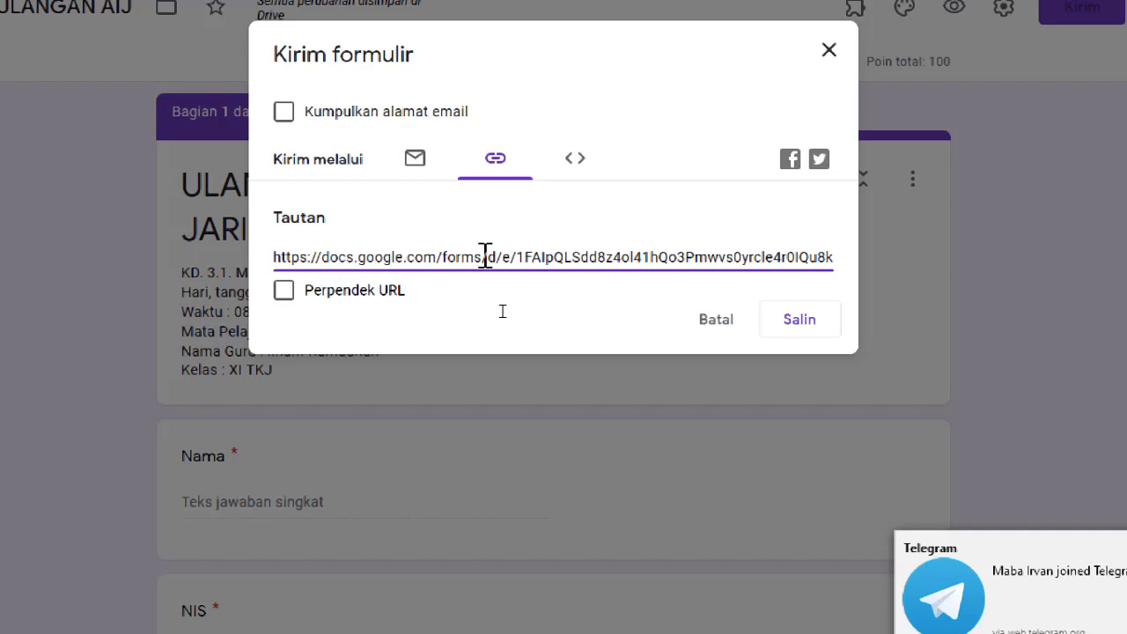
Tick Perpendek URL and copy the short forms.gle link.
left_click(281, 292)
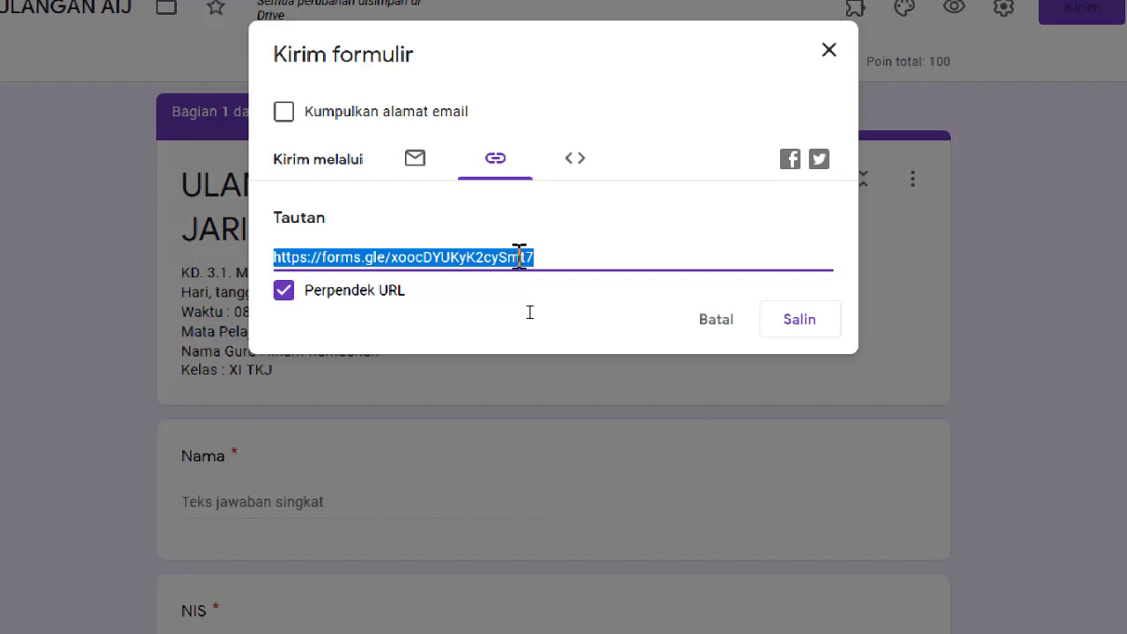
right_click(520, 257)
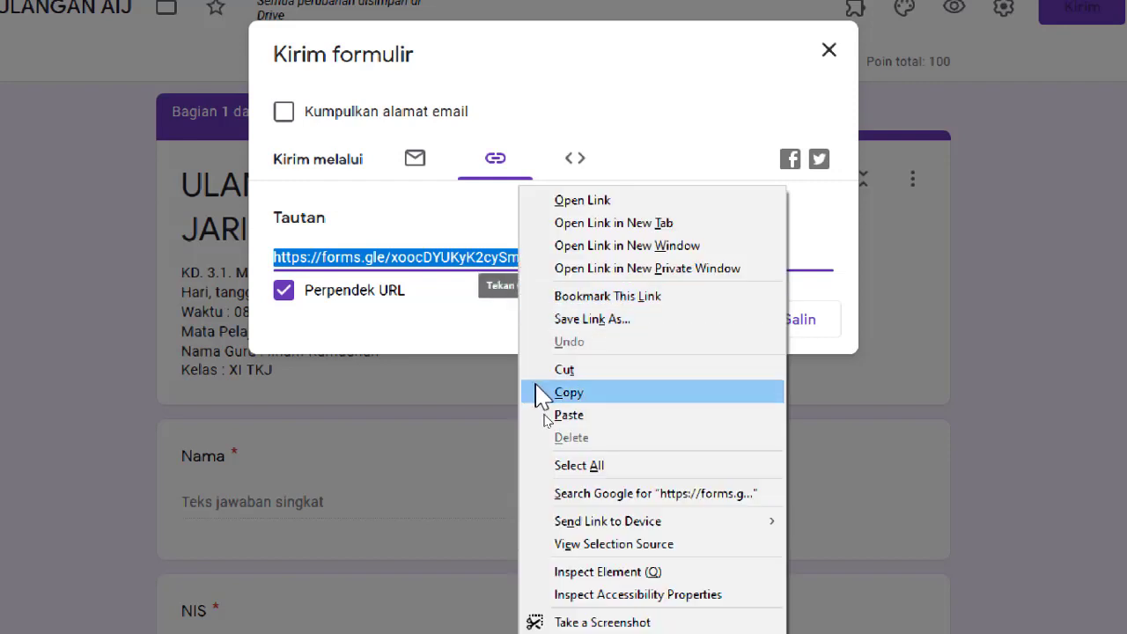
left_click(489, 341)
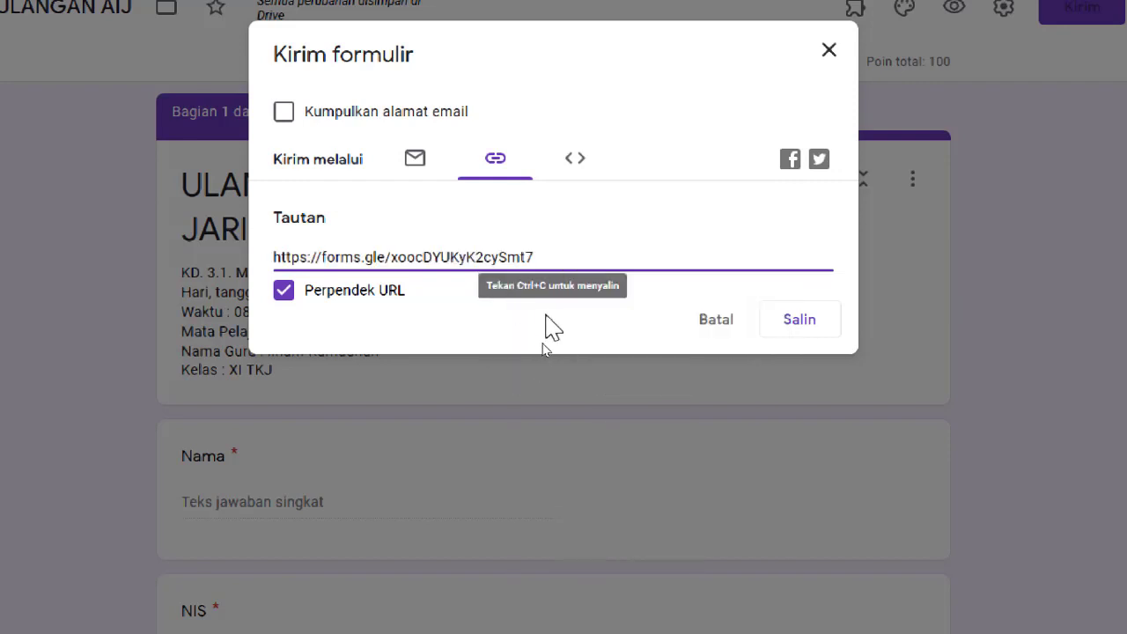
left_click(525, 261)
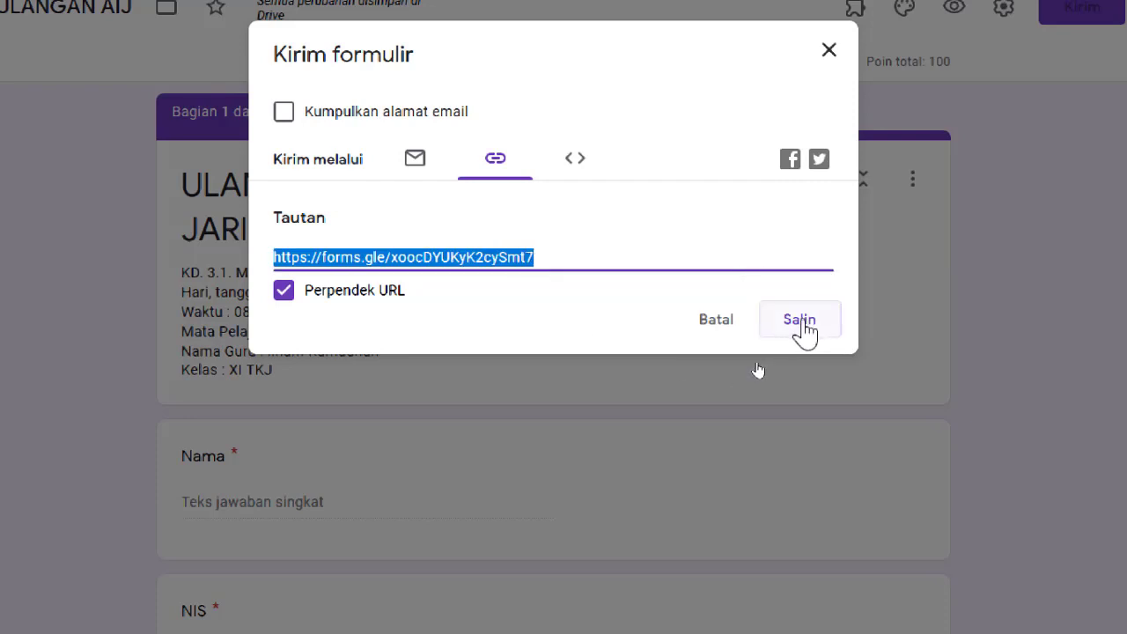
left_click(804, 330)
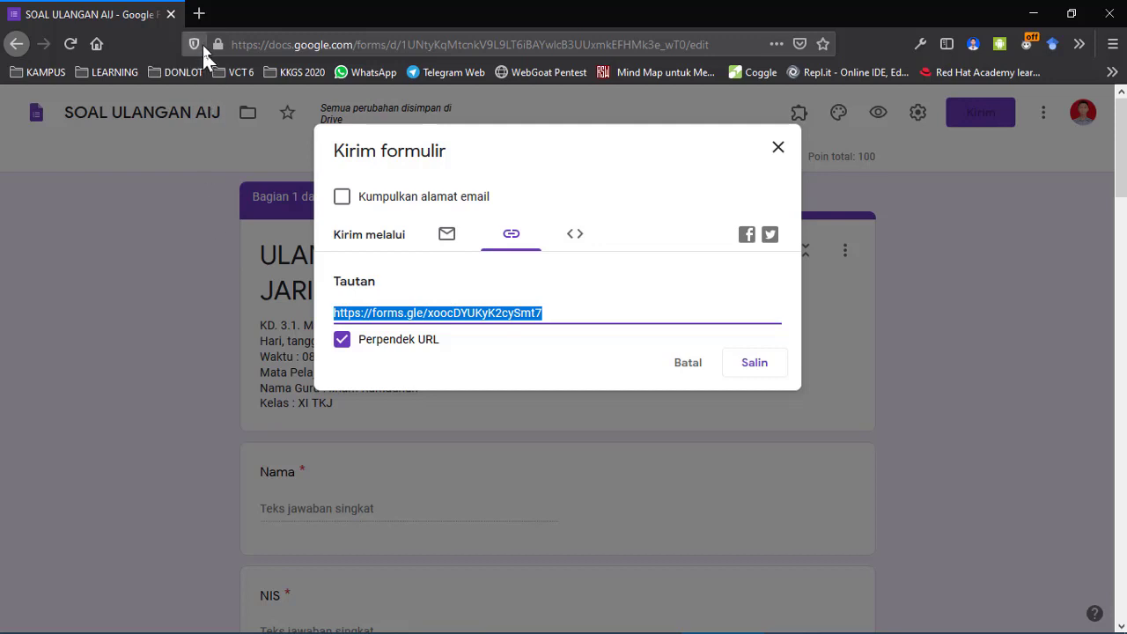
Paste the forms.gle short link into a new tab and load it.
left_click(199, 13)
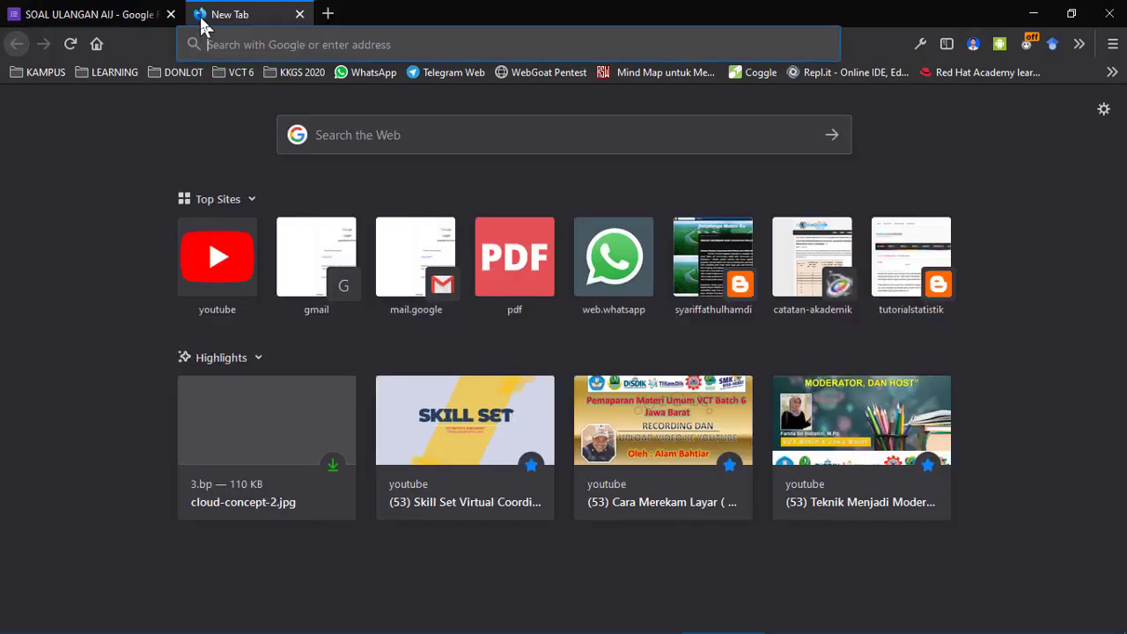
right_click(339, 44)
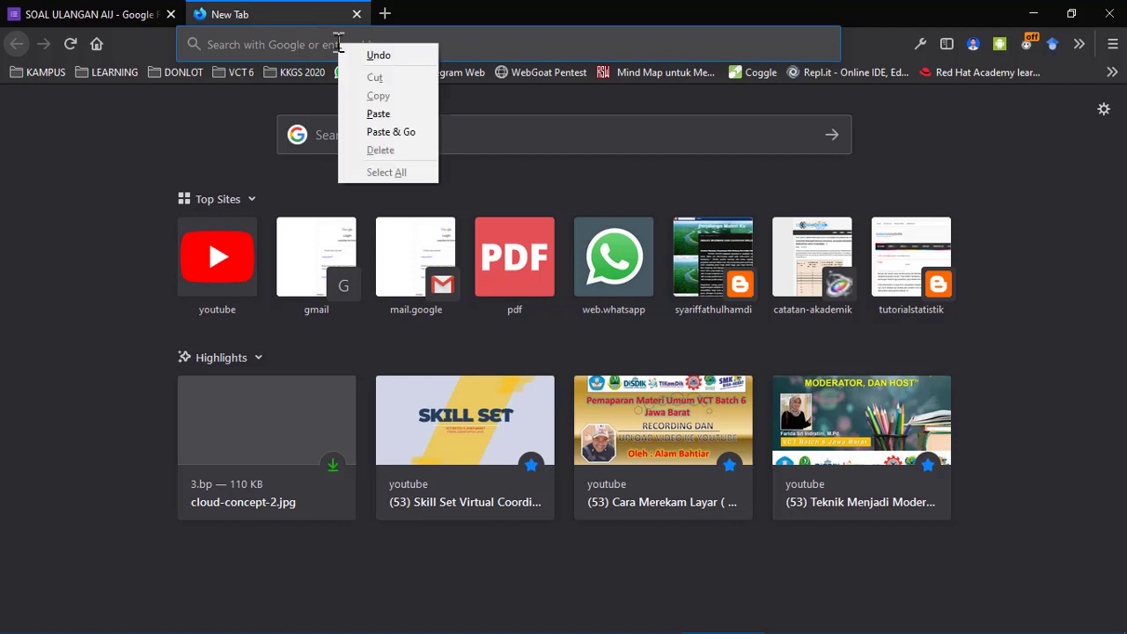
left_click(377, 114)
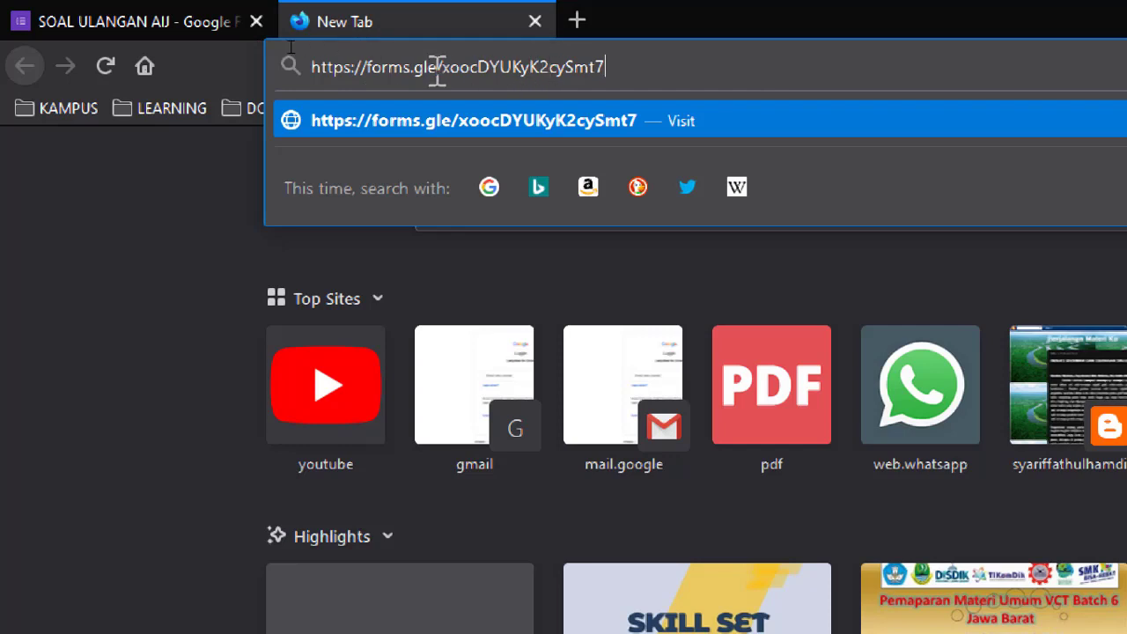
left_click(218, 33)
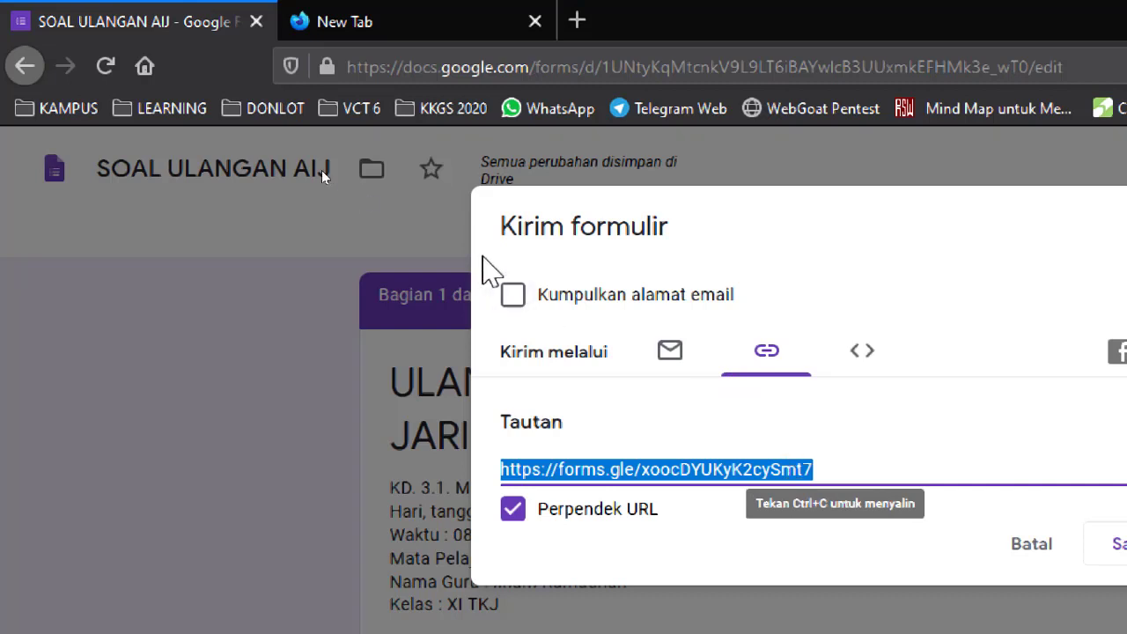
left_click(391, 21)
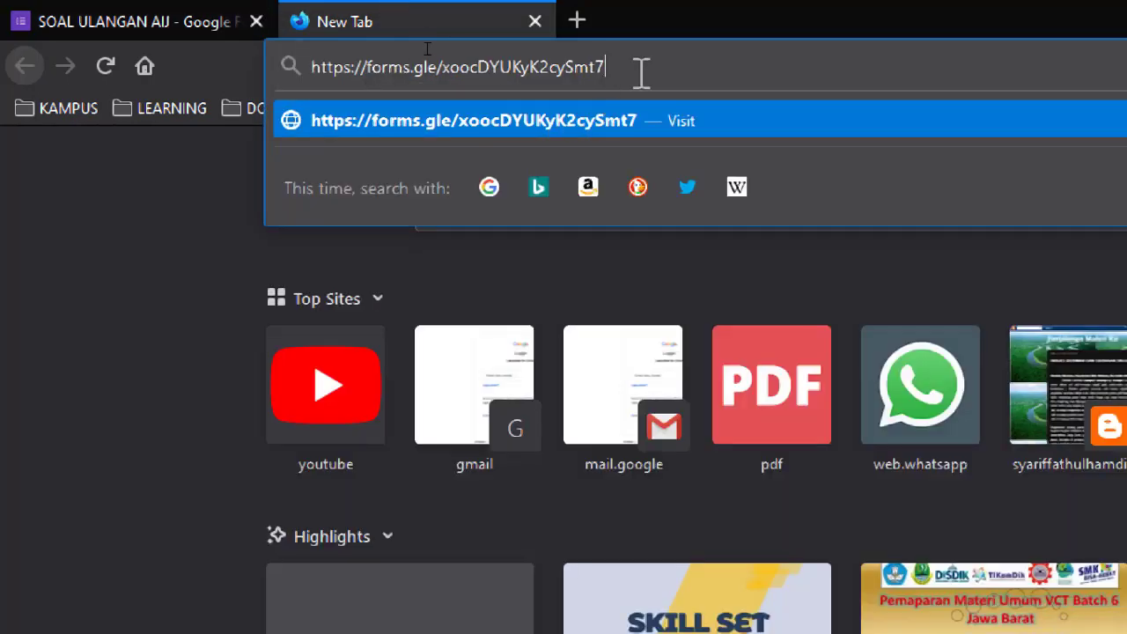
key("Return")
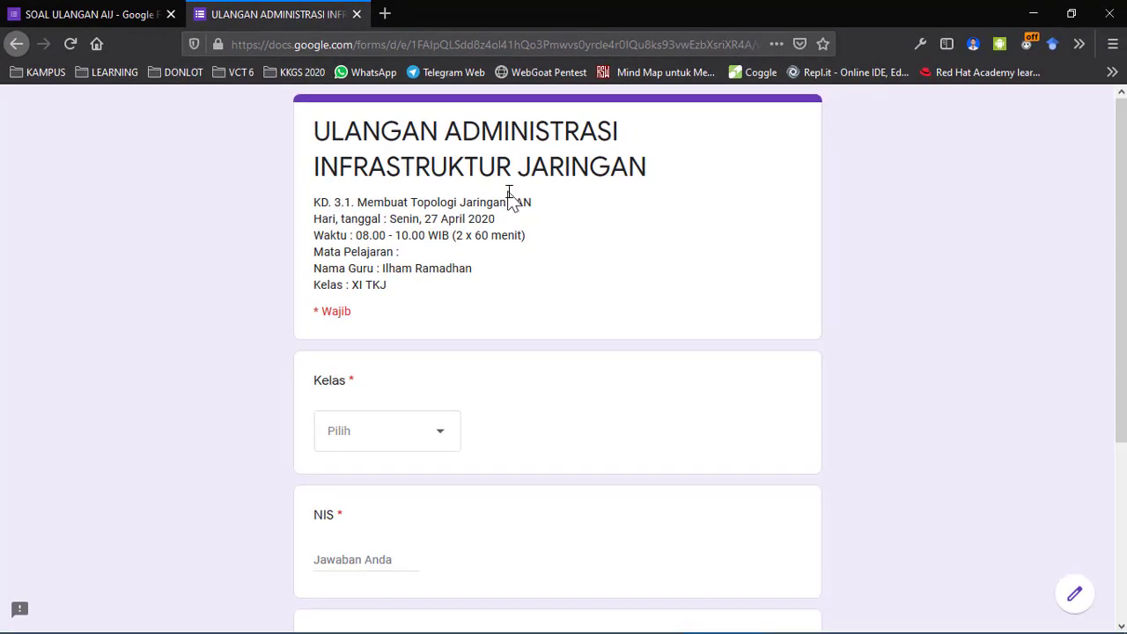
scroll(670, 262, "down", 5)
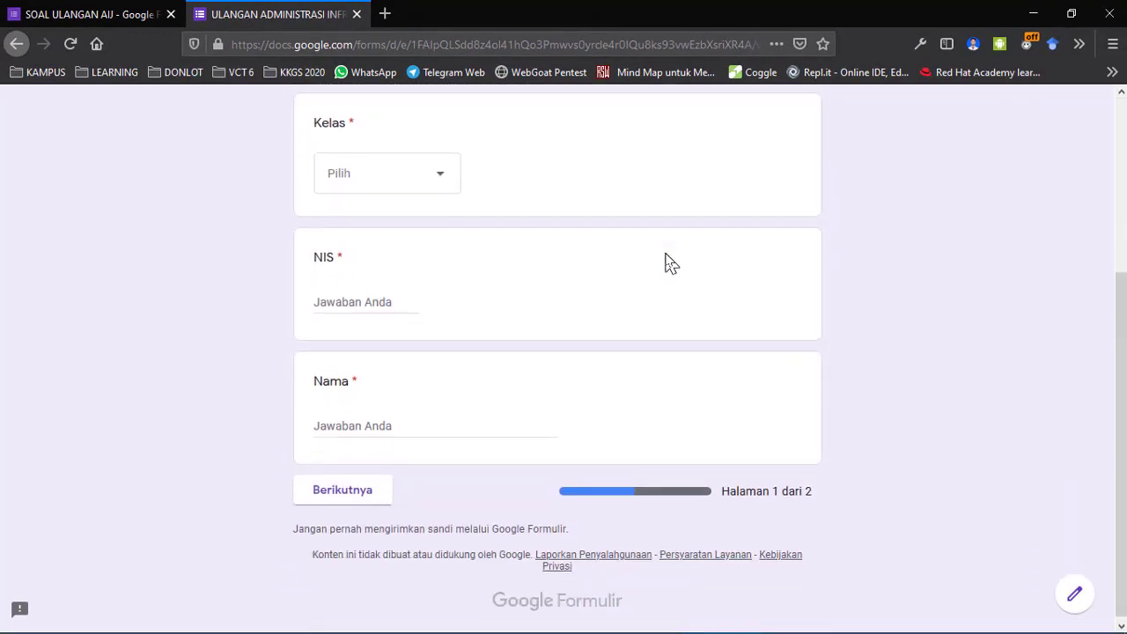
scroll(843, 320, "up", 5)
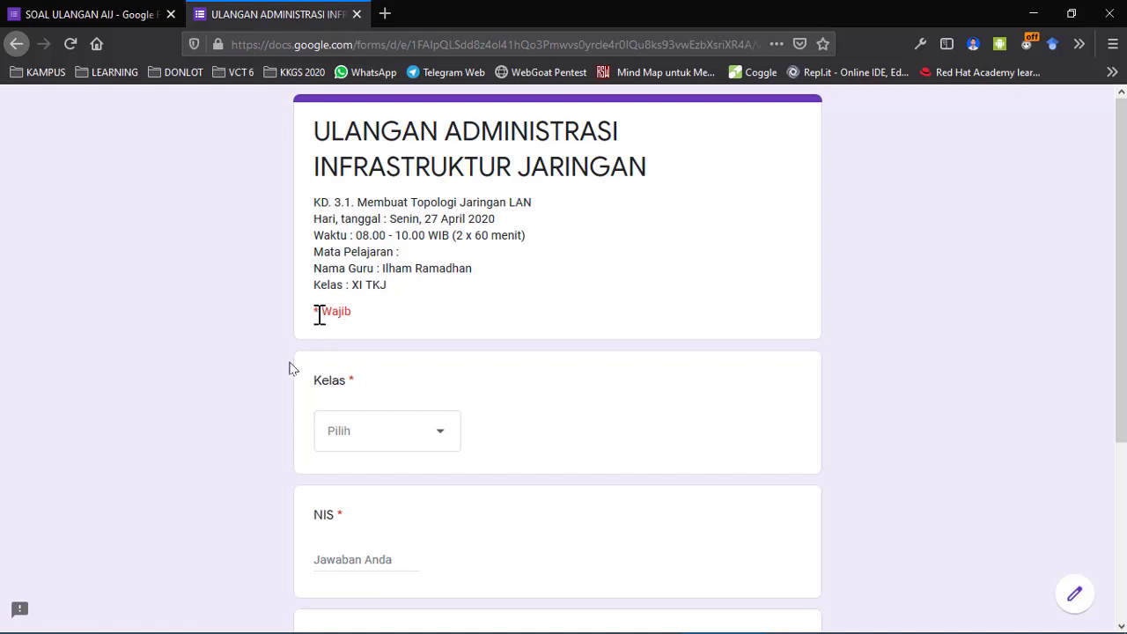
scroll(294, 368, "down", 5)
scroll(293, 377, "up", 3)
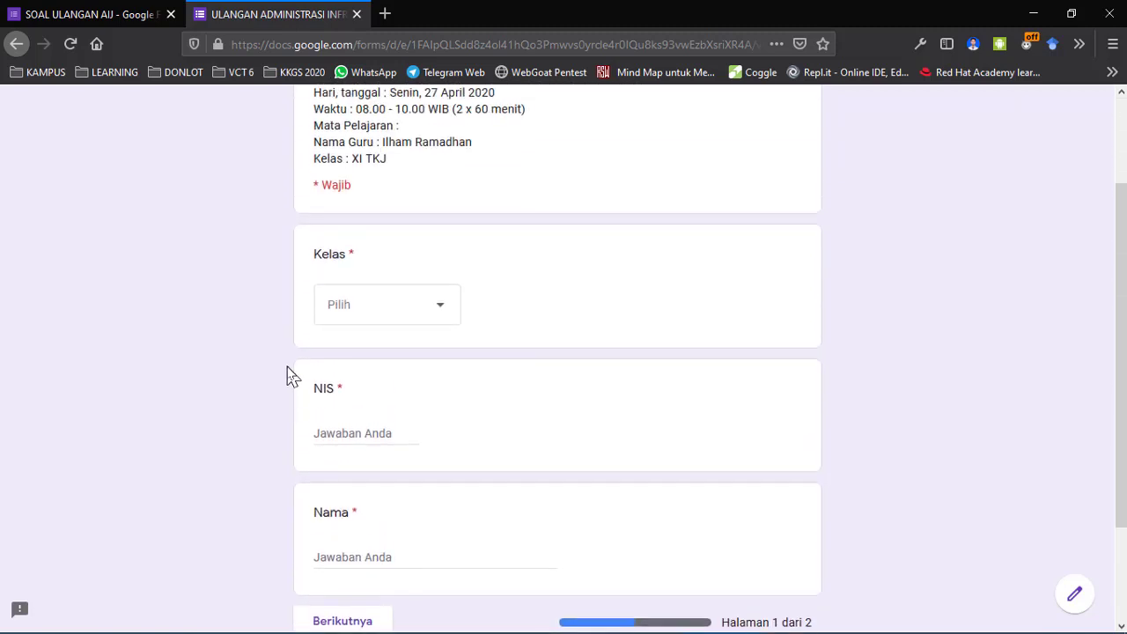
left_click(419, 315)
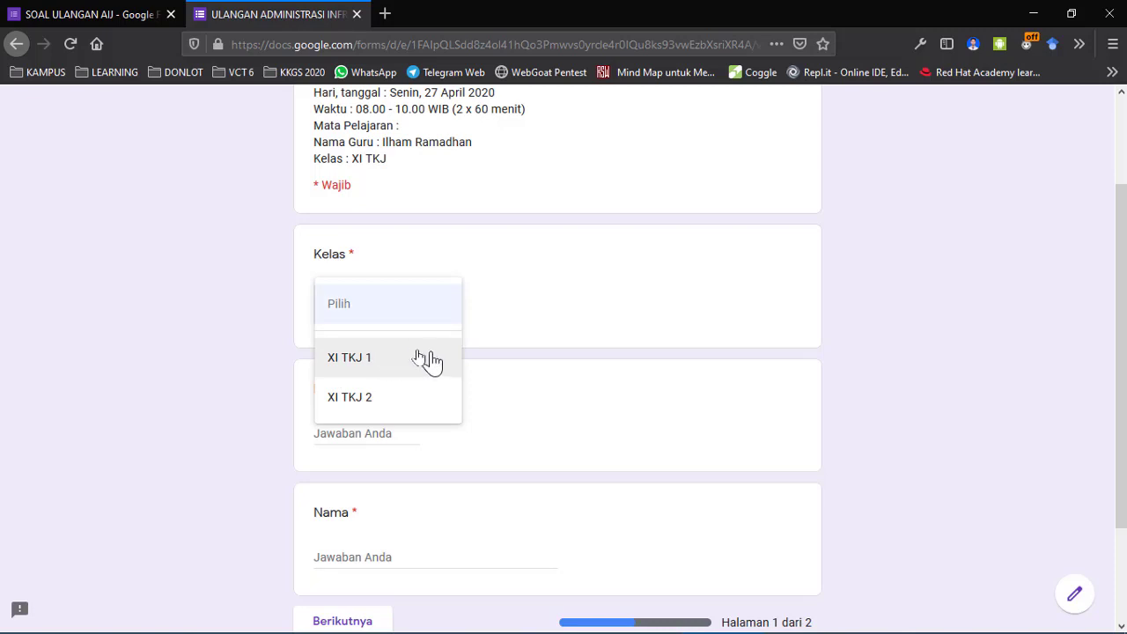
left_click(261, 349)
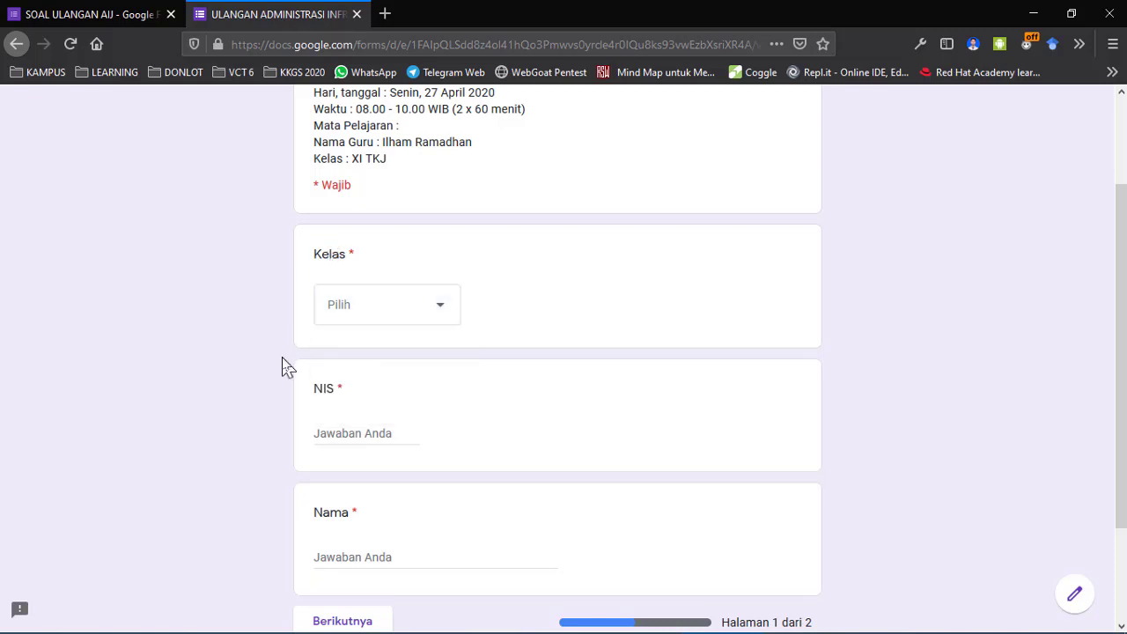
scroll(281, 361, "down", 3)
scroll(281, 361, "up", 3)
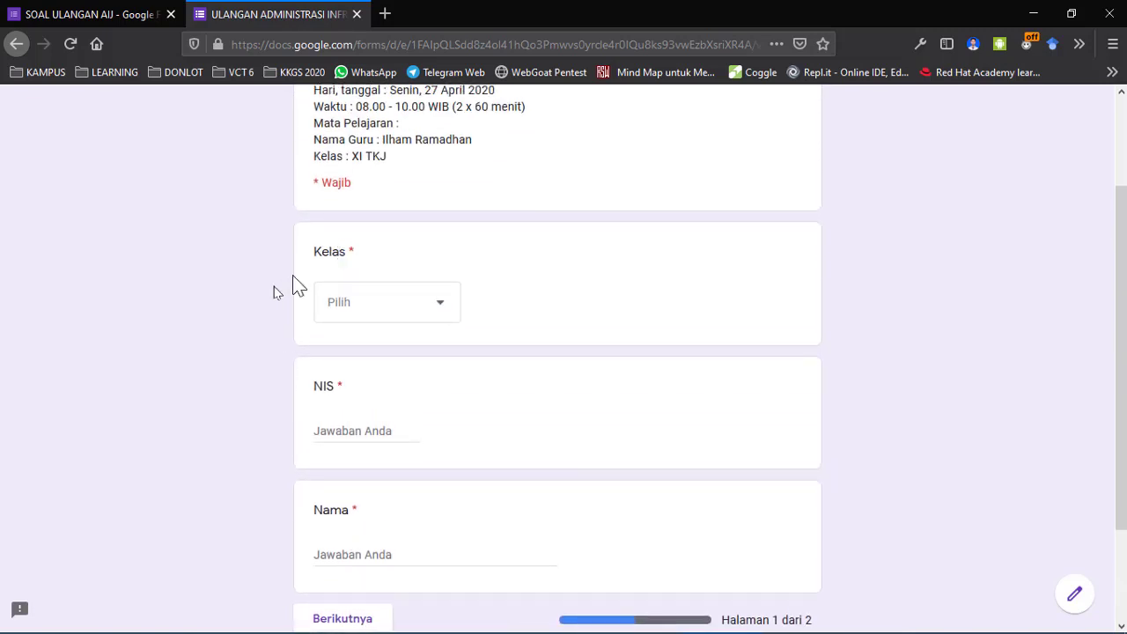
Close the send dialog and check section 1's after-section navigation, leaving it unchanged.
left_click(95, 15)
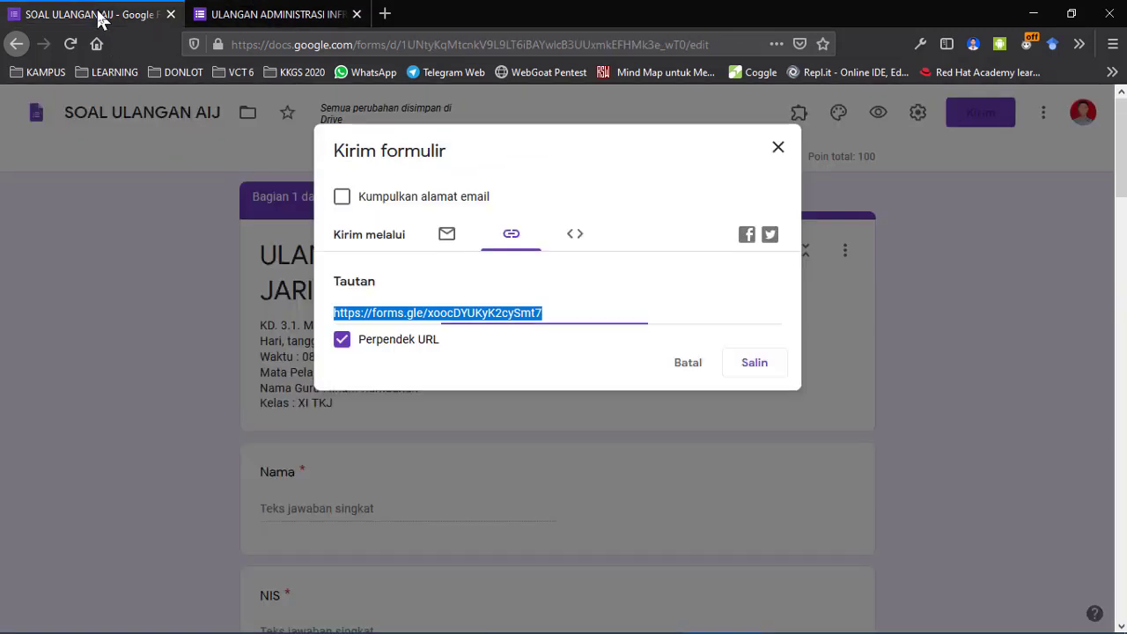
left_click(780, 150)
scroll(216, 407, "down", 3)
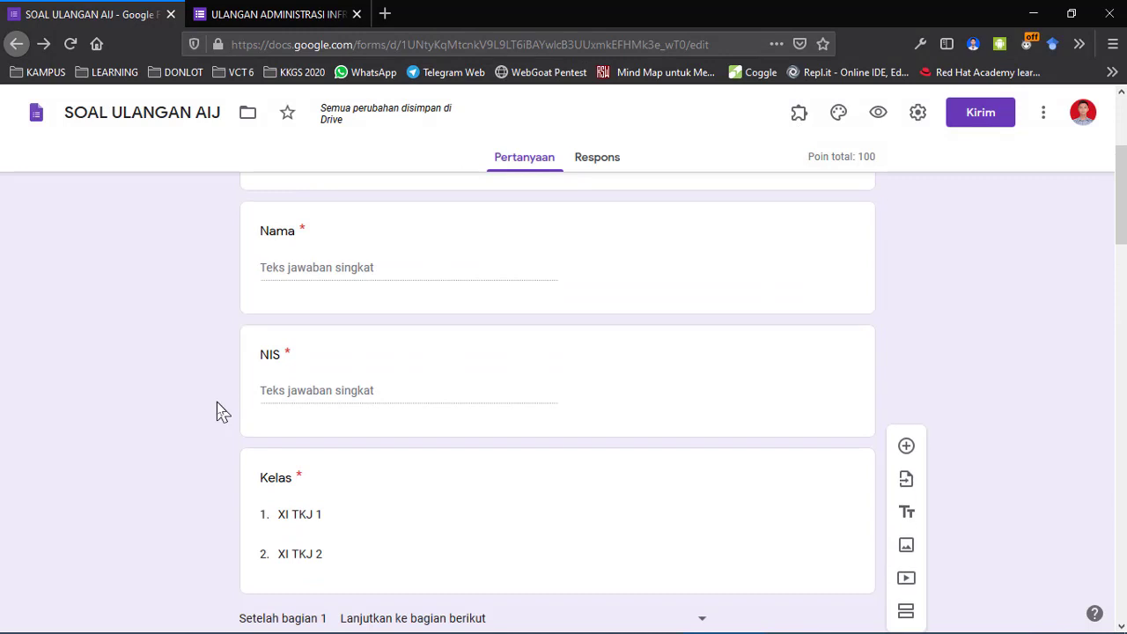
scroll(217, 403, "down", 1)
scroll(217, 403, "up", 1)
scroll(217, 403, "down", 1)
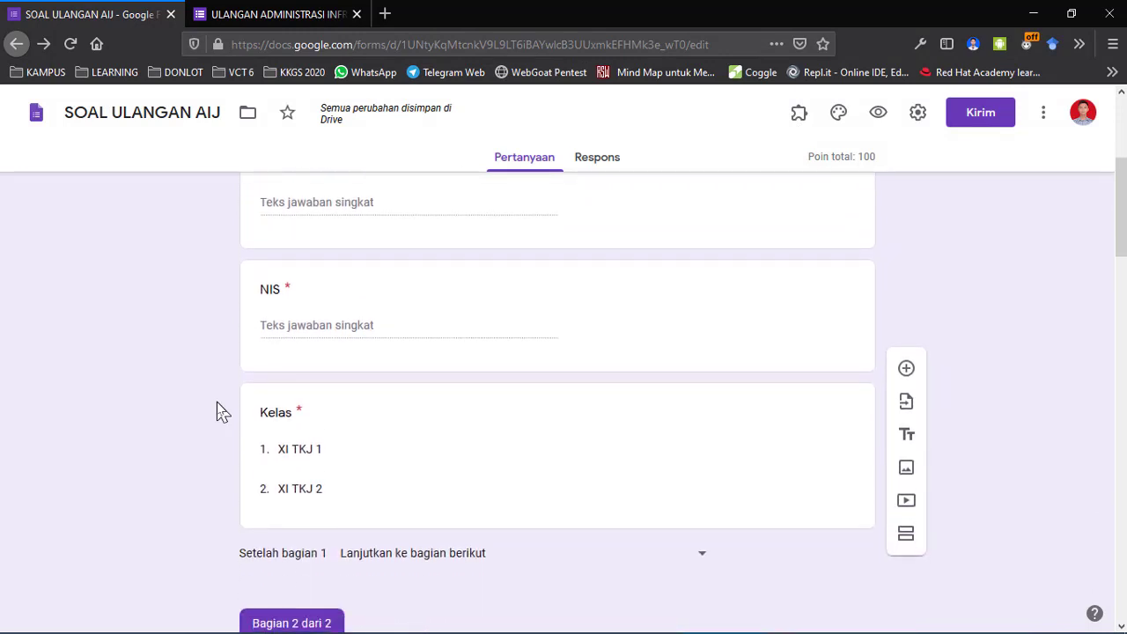
scroll(217, 401, "up", 2)
scroll(220, 408, "down", 2)
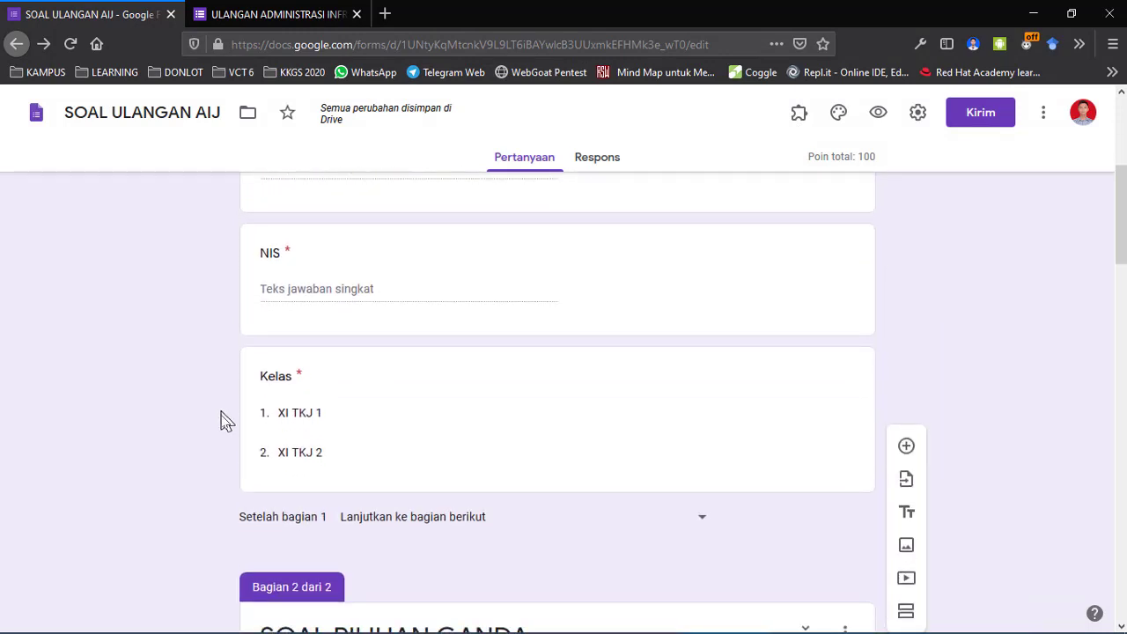
scroll(226, 490, "up", 2)
scroll(642, 479, "down", 3)
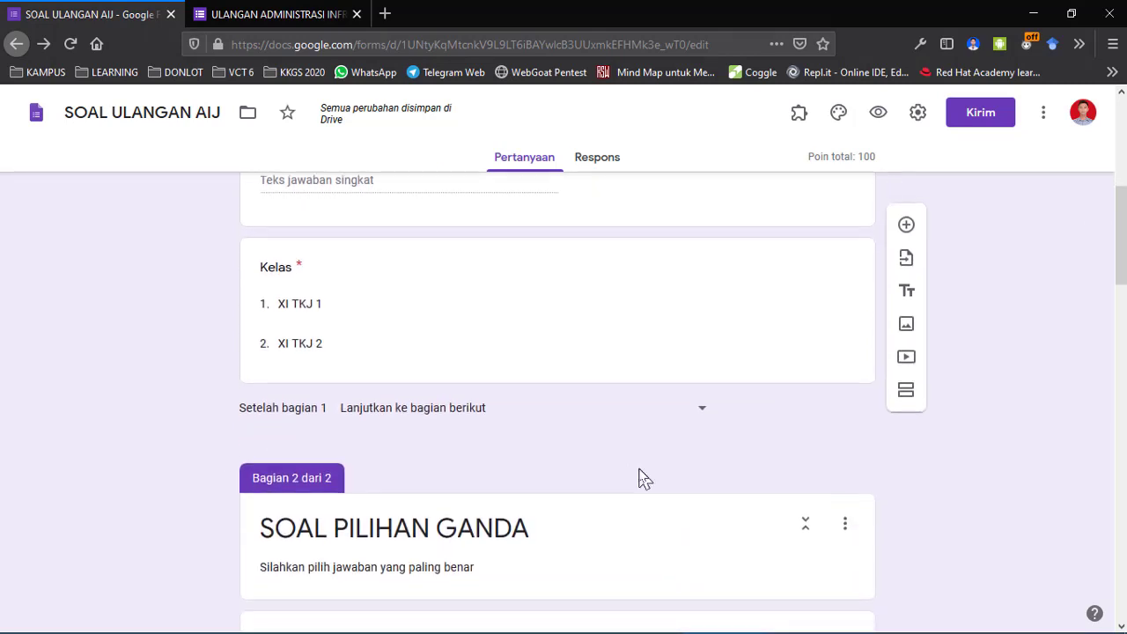
left_click(698, 412)
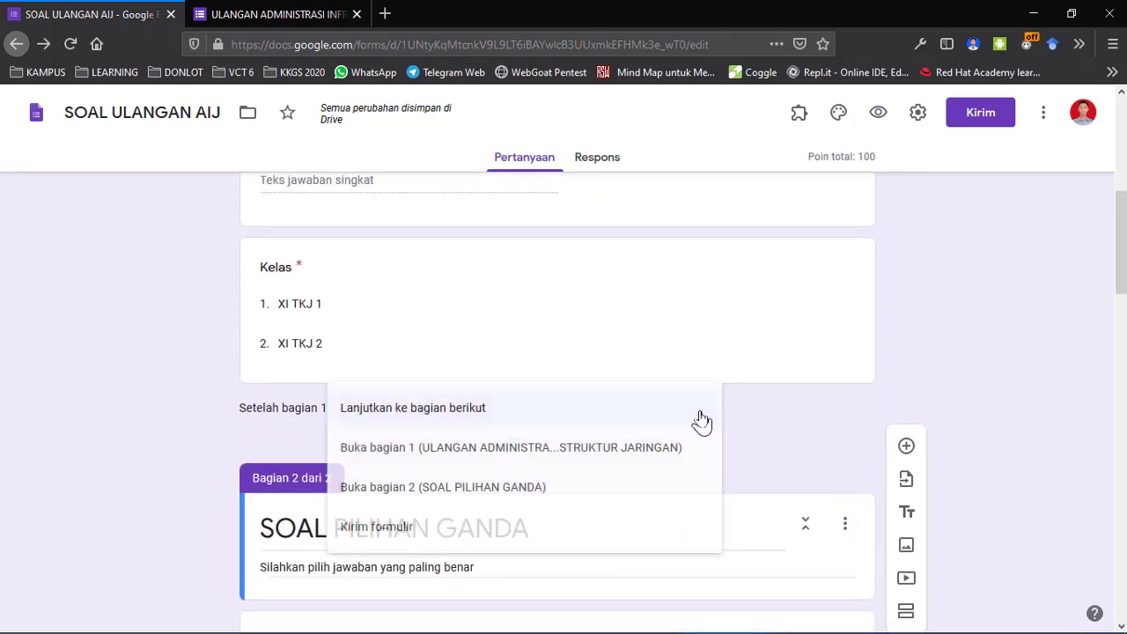
left_click(102, 443)
scroll(100, 443, "up", 5)
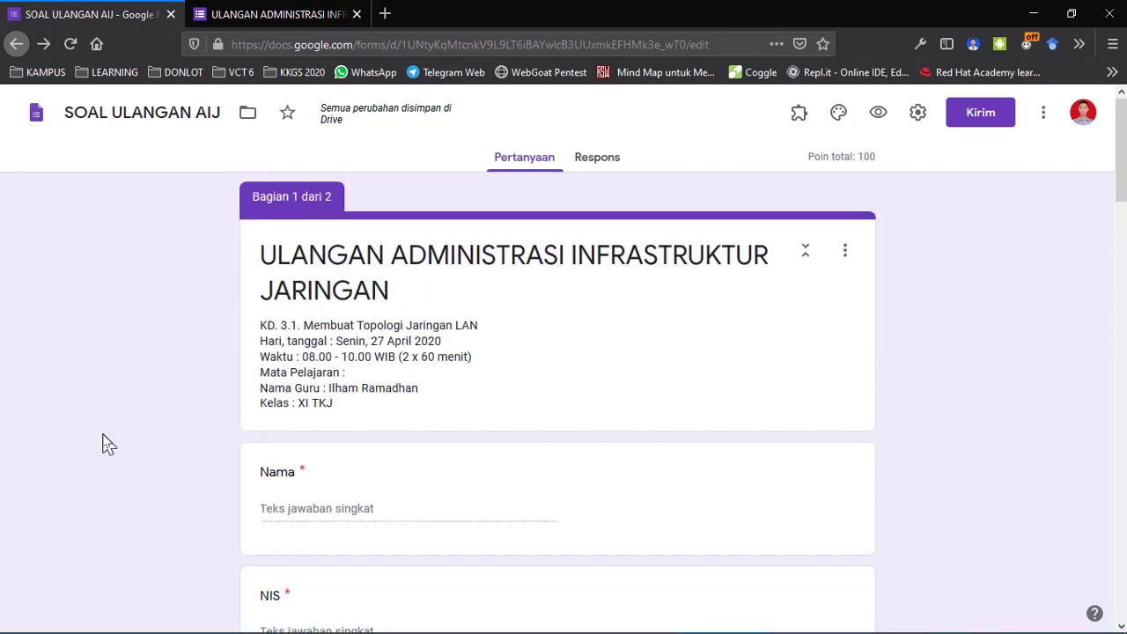
Review the Nama question and the NIS question's number-only validation.
left_click(352, 457)
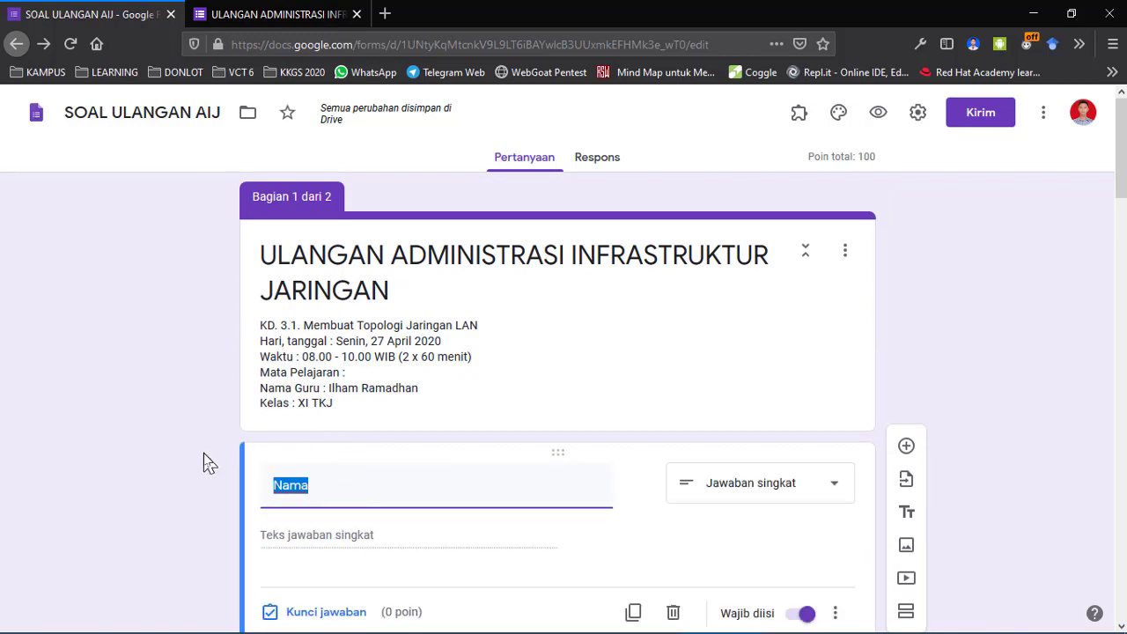
scroll(203, 453, "down", 4)
left_click(380, 467)
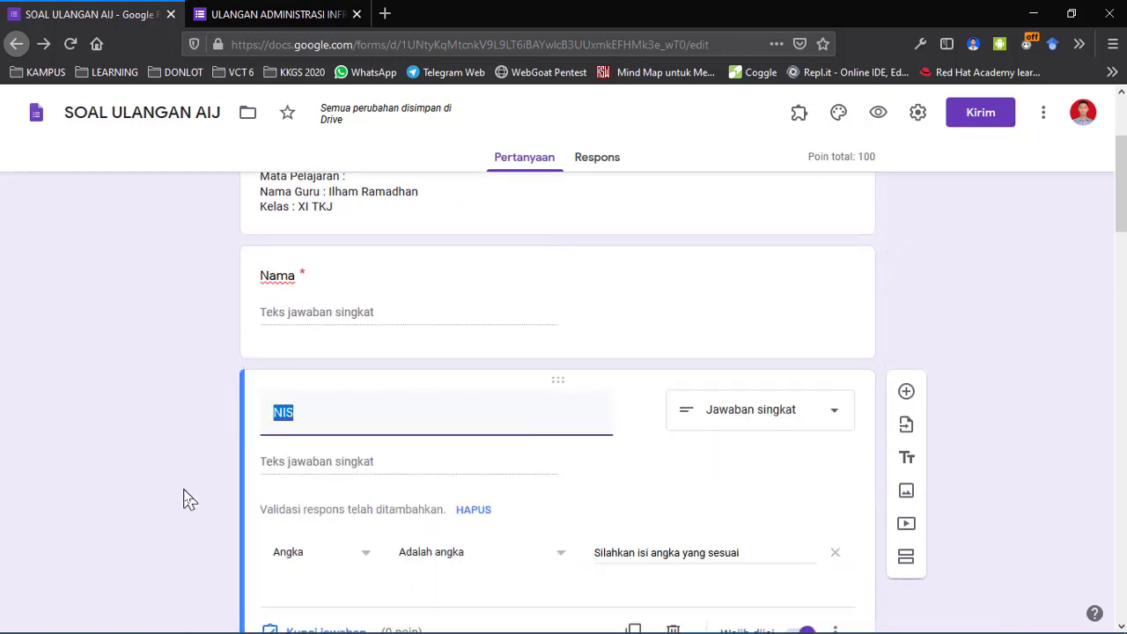
left_click(264, 44)
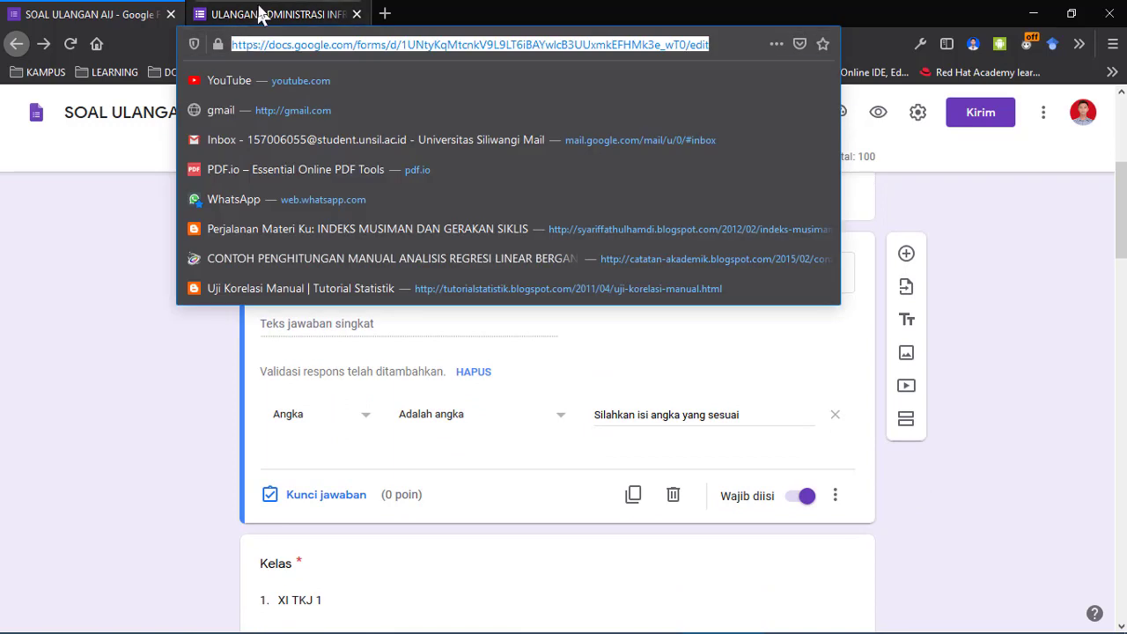
In the respondent tab, leave NIS and Nama empty to trigger their required-answer warnings.
left_click(261, 14)
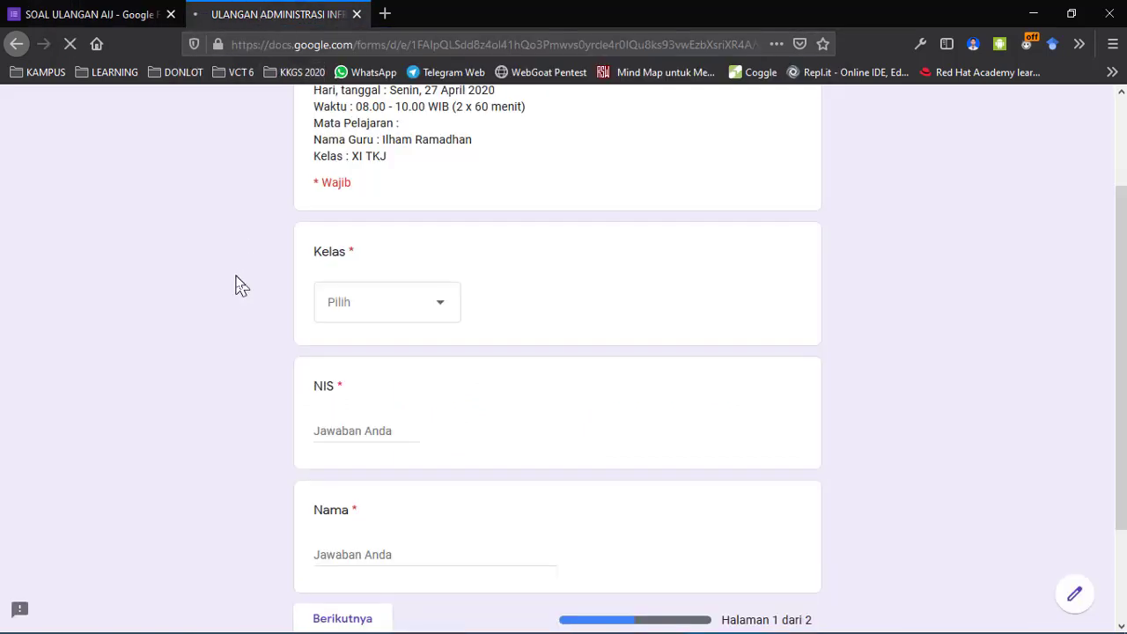
scroll(236, 285, "down", 1)
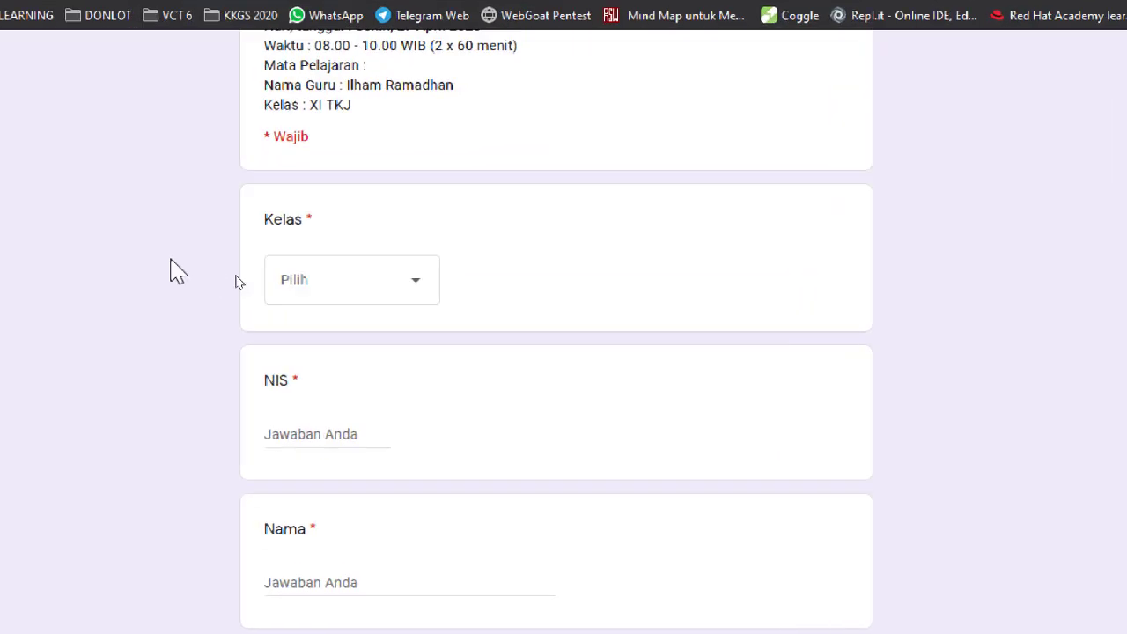
scroll(267, 195, "up", 2)
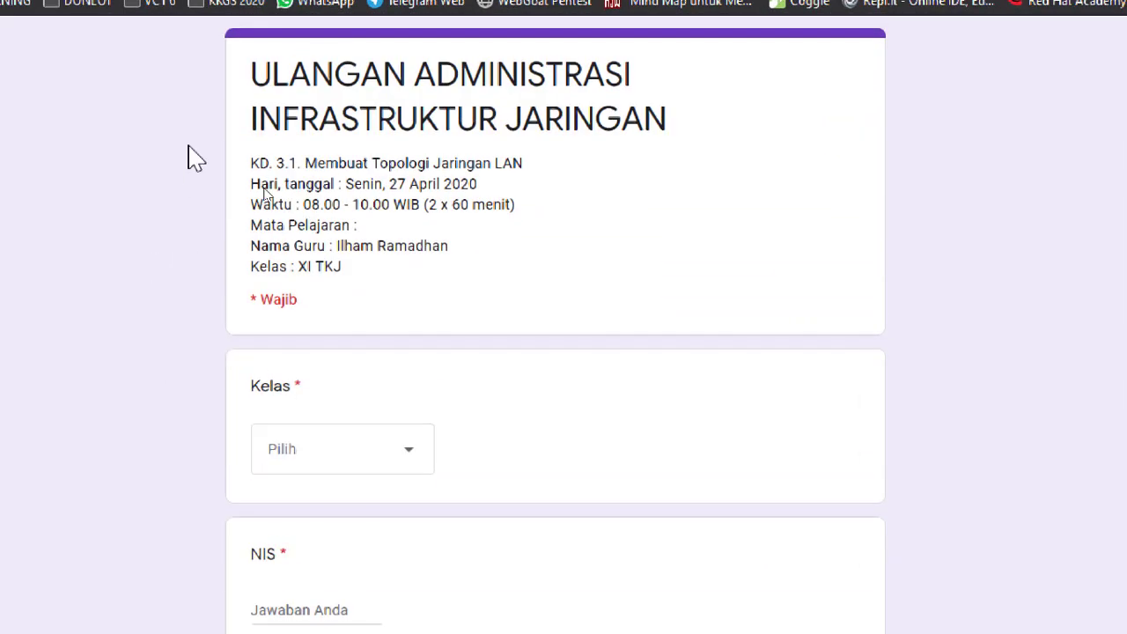
scroll(267, 195, "down", 3)
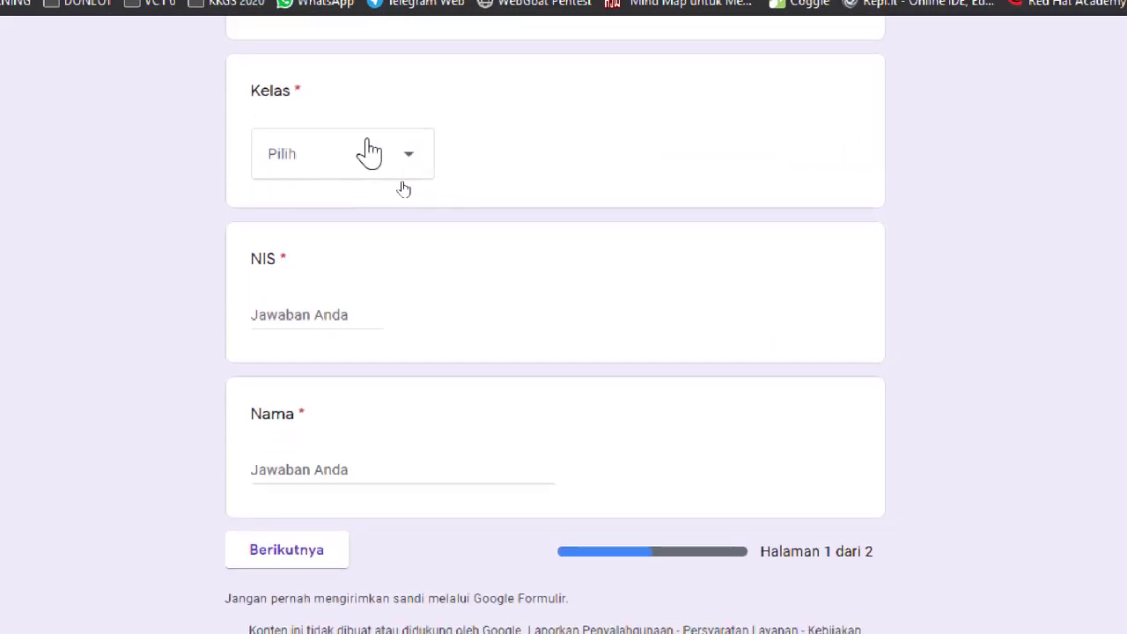
left_click(371, 159)
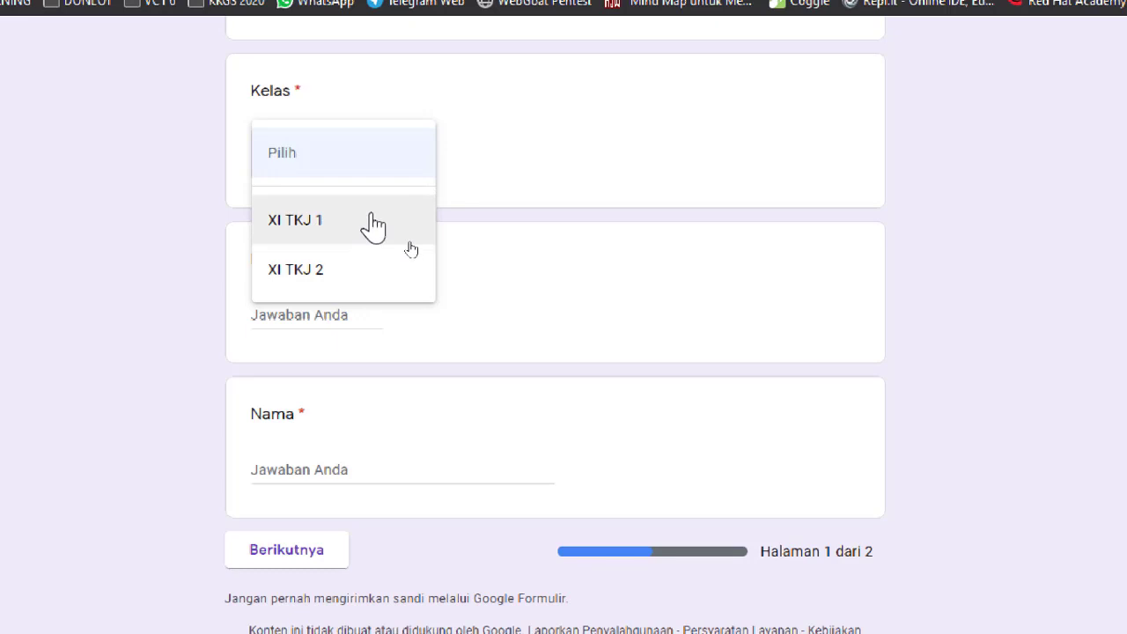
left_click(523, 205)
left_click(351, 319)
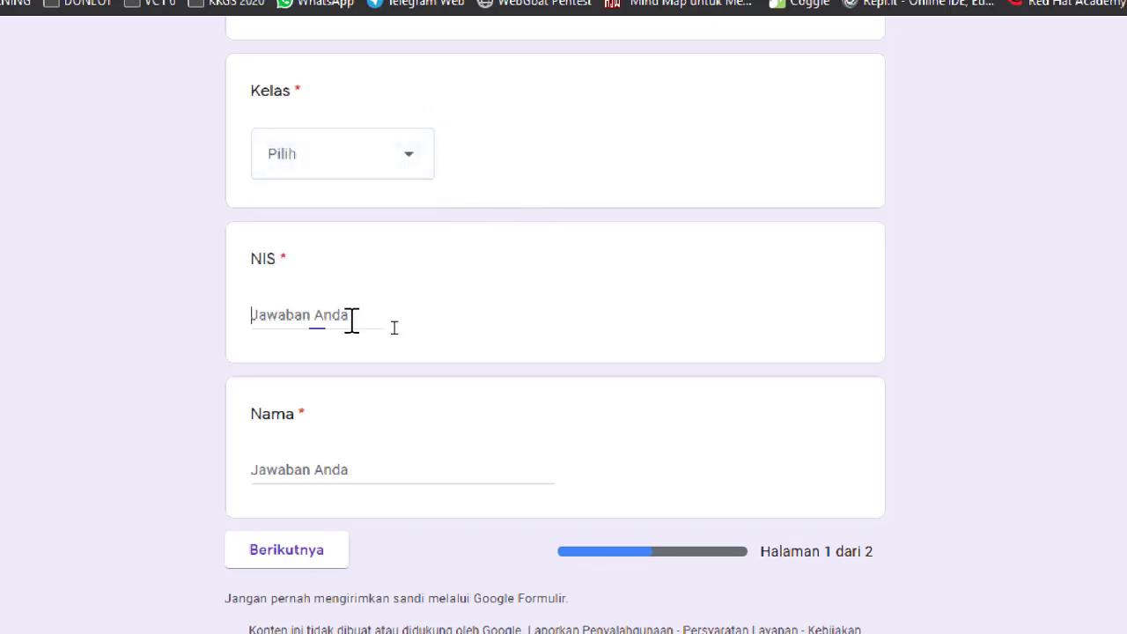
scroll(148, 426, "down", 1)
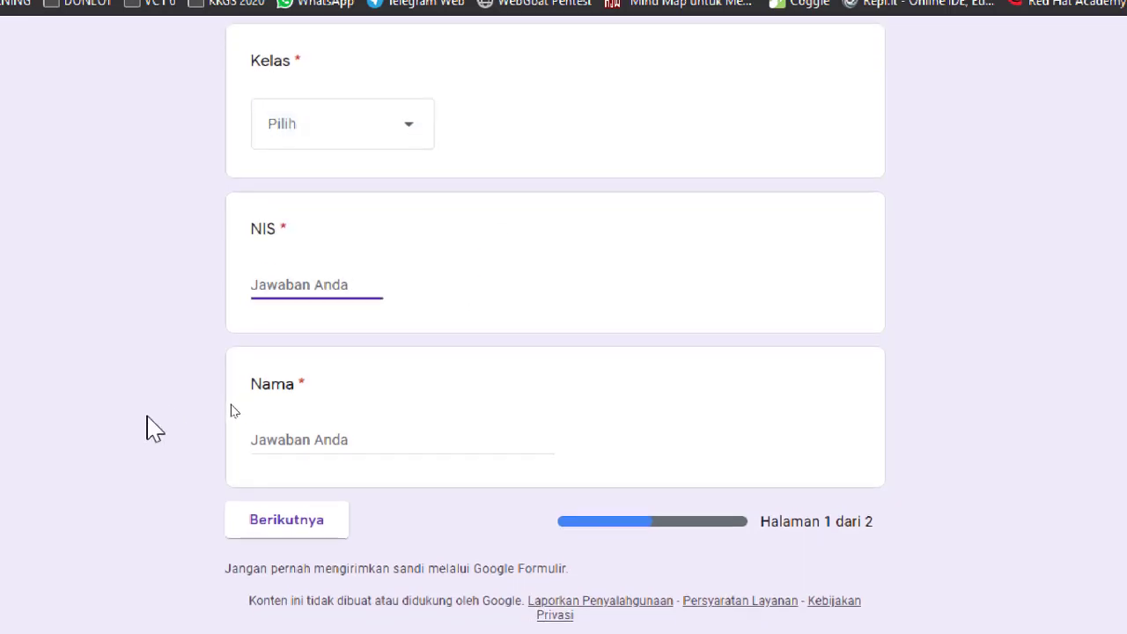
left_click(275, 451)
scroll(161, 443, "down", 1)
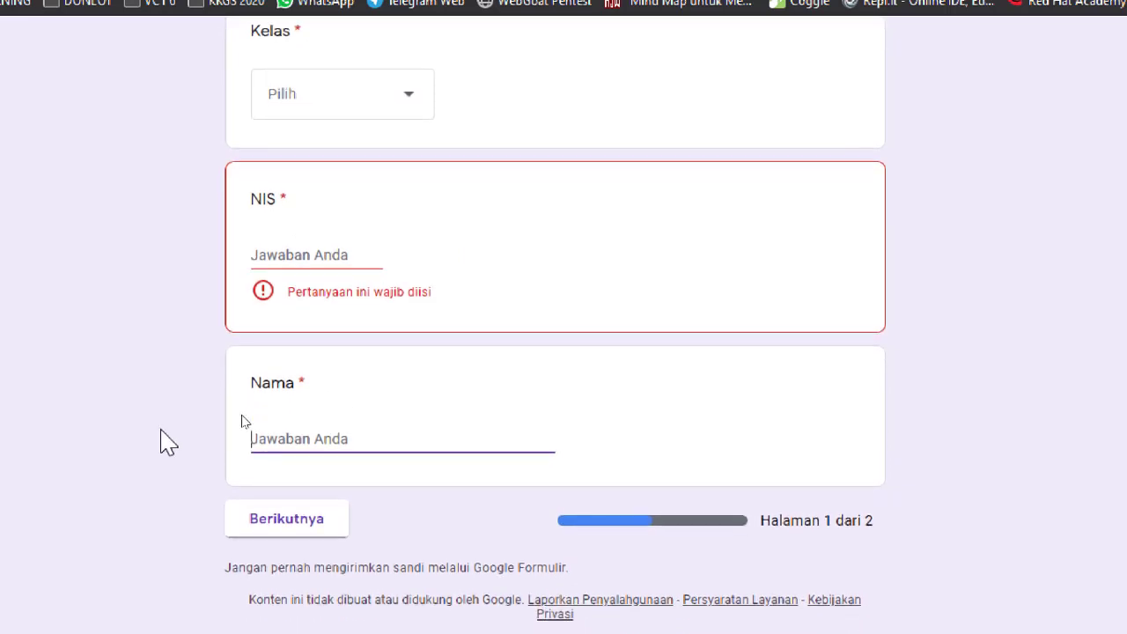
scroll(164, 444, "up", 3)
scroll(167, 443, "down", 3)
scroll(166, 443, "up", 3)
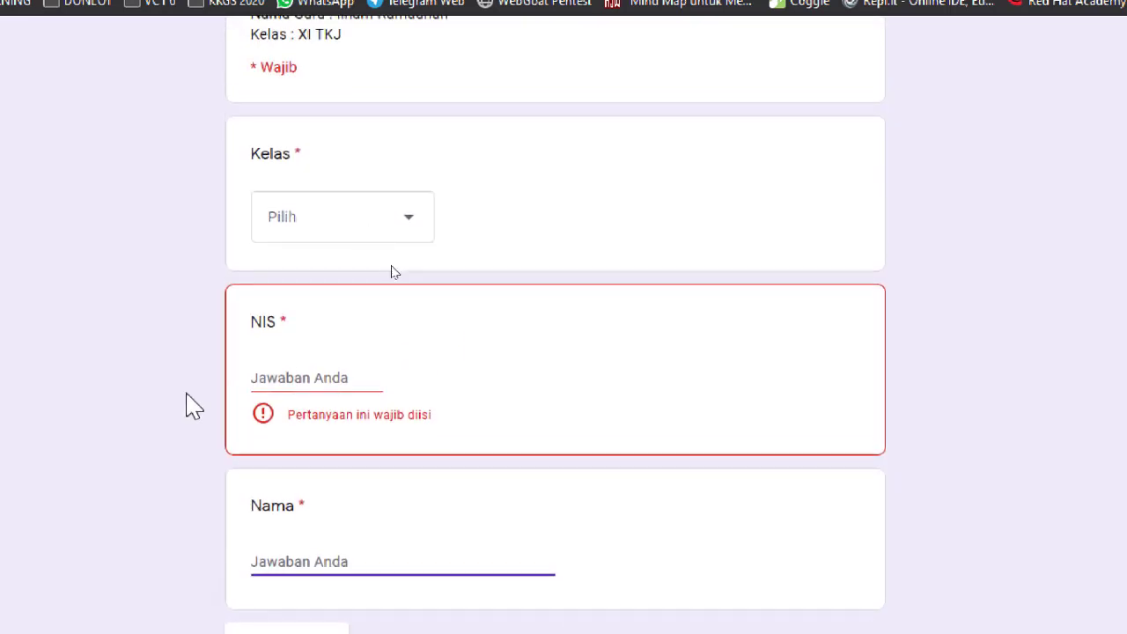
left_click(384, 236)
Choose class XI TKJ 1, then enter a student number and the student's name.
left_click(353, 284)
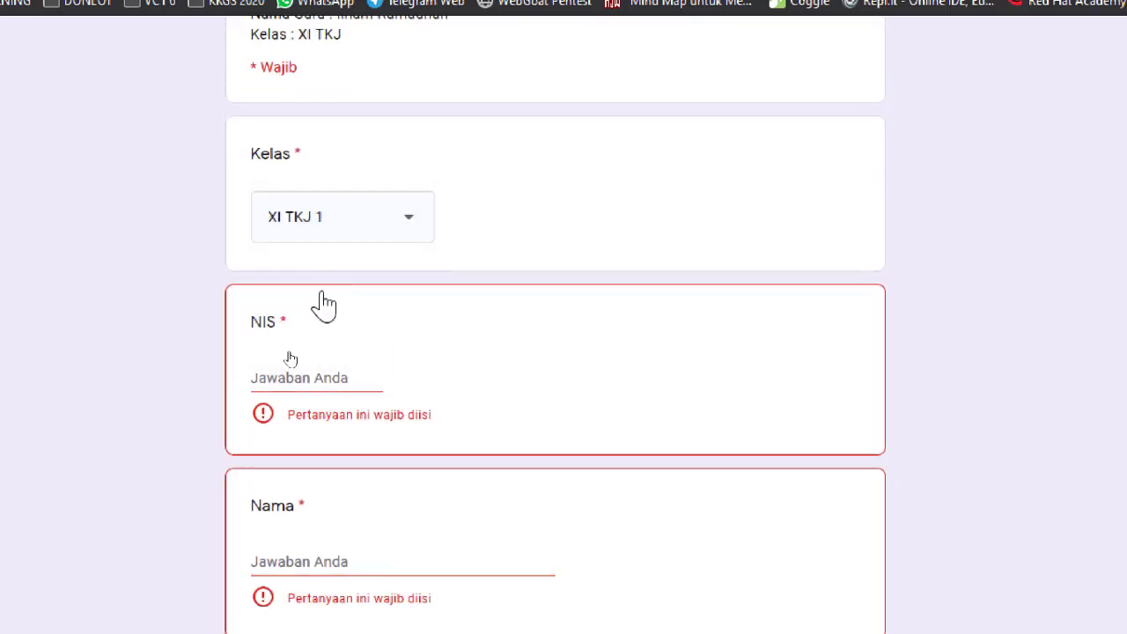
scroll(115, 427, "down", 3)
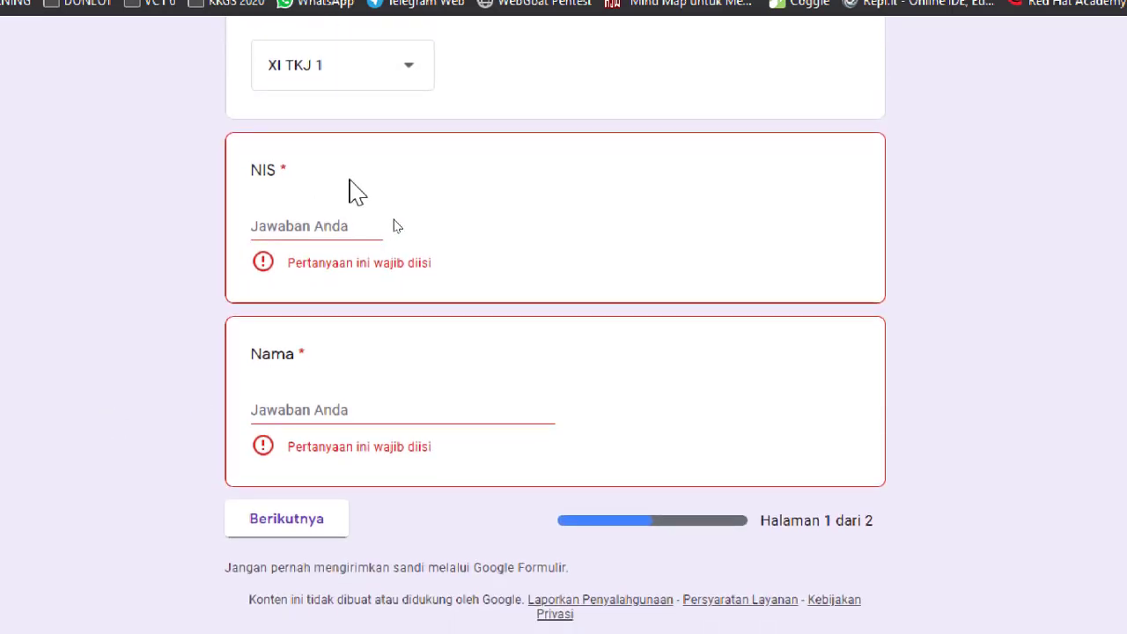
left_click(343, 218)
type("12345678")
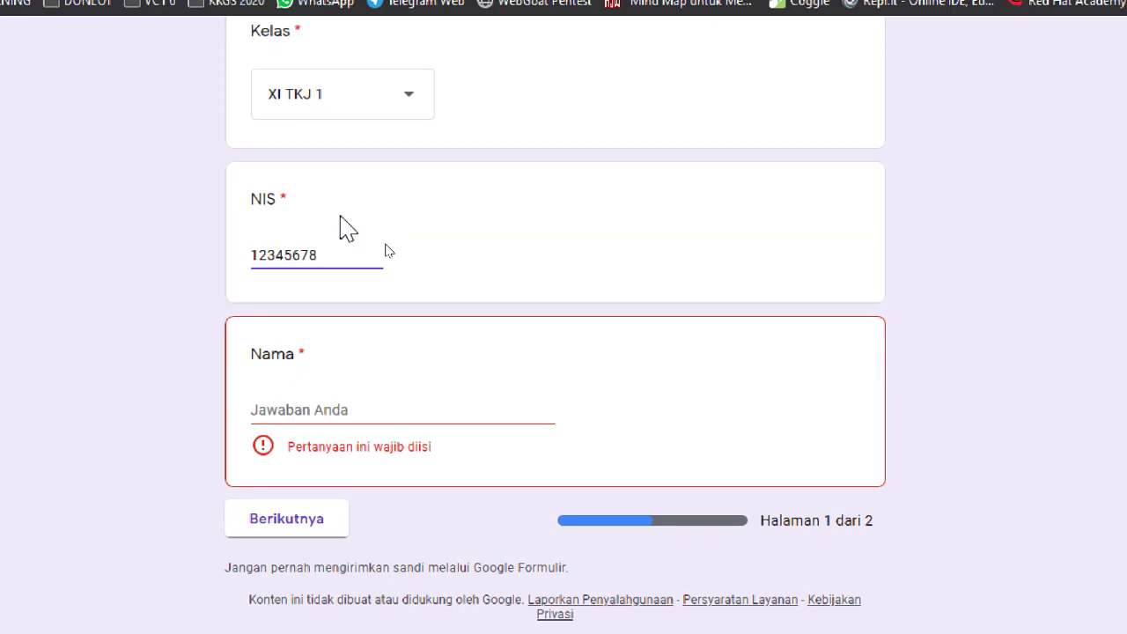
left_click(370, 415)
type("Budi")
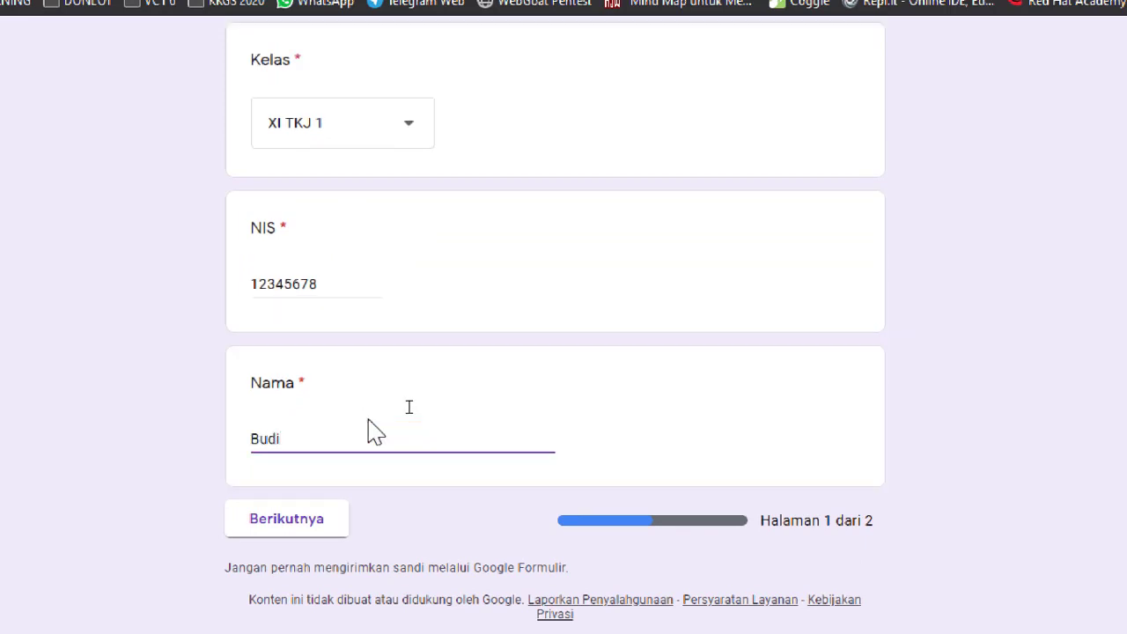
Continue to page 2, SOAL PILIHAN GANDA.
scroll(193, 396, "up", 2)
scroll(193, 397, "down", 2)
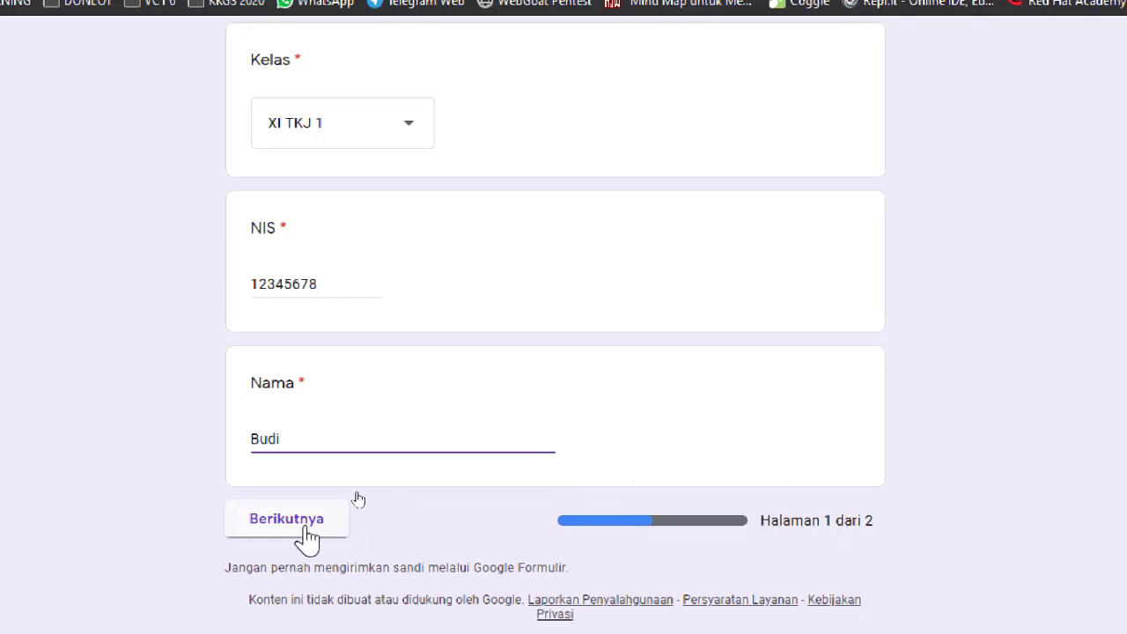
scroll(194, 506, "up", 4)
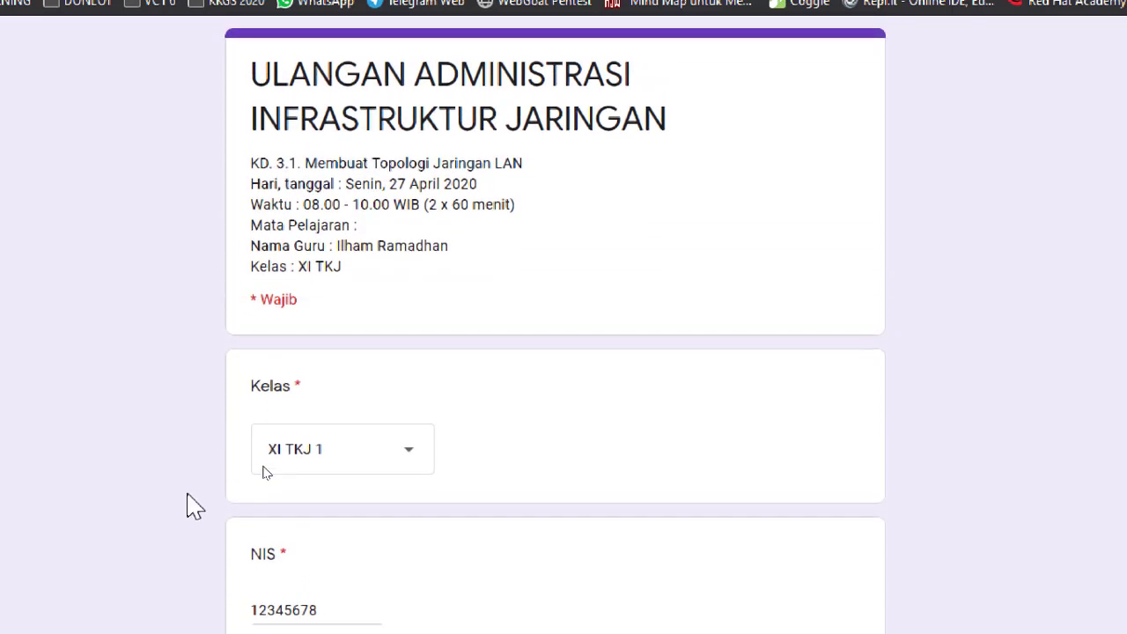
scroll(194, 507, "down", 4)
scroll(194, 507, "up", 4)
scroll(194, 506, "down", 4)
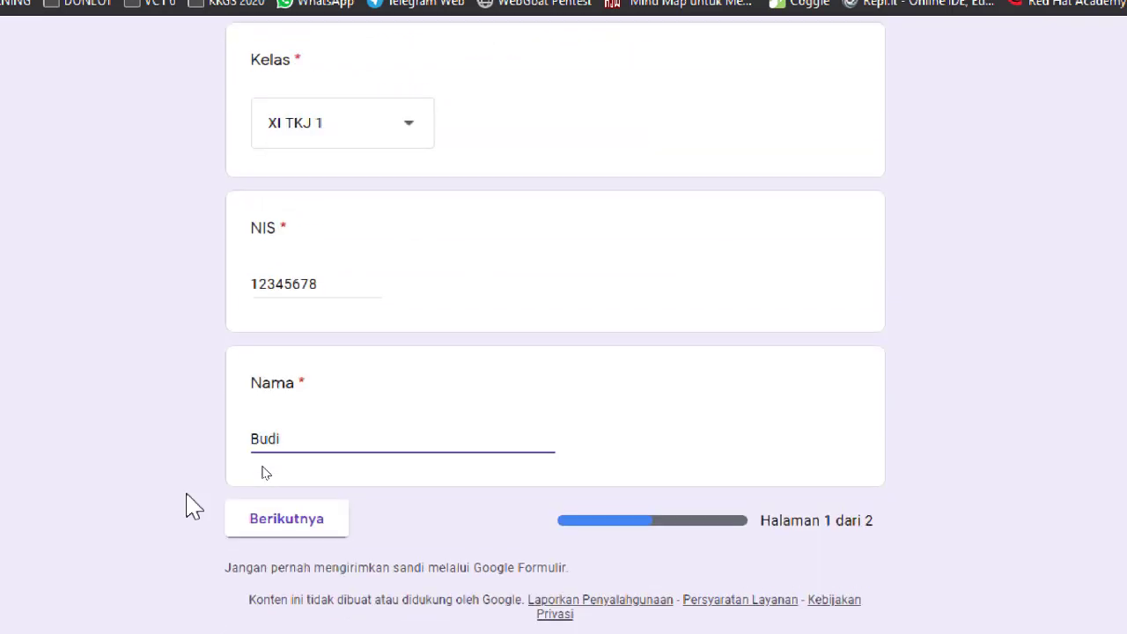
scroll(194, 507, "up", 4)
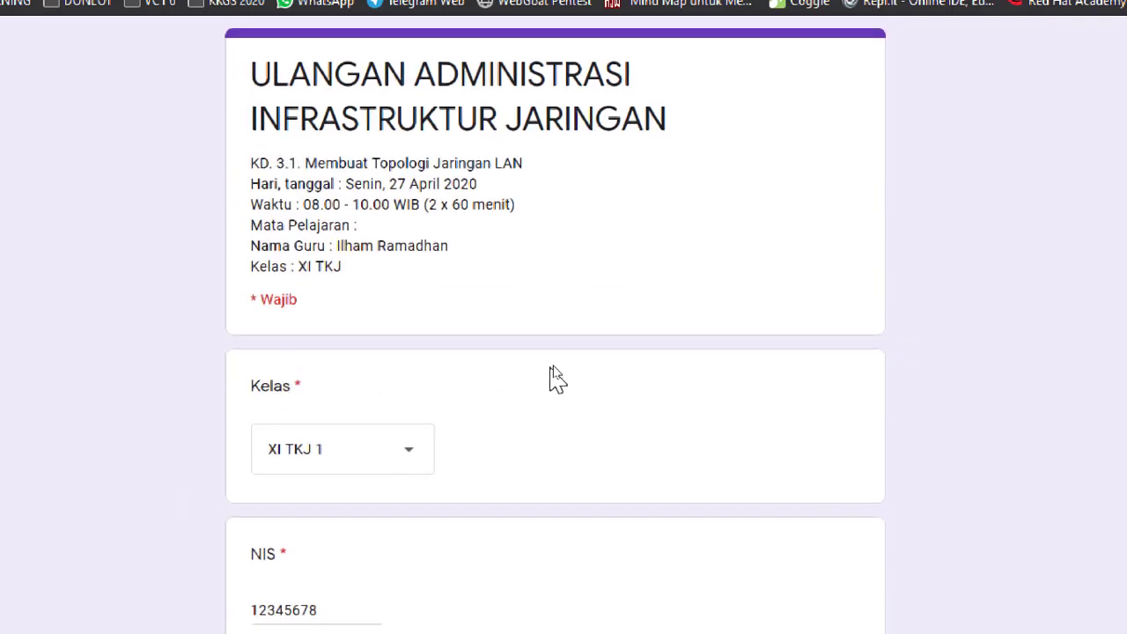
scroll(152, 520, "down", 4)
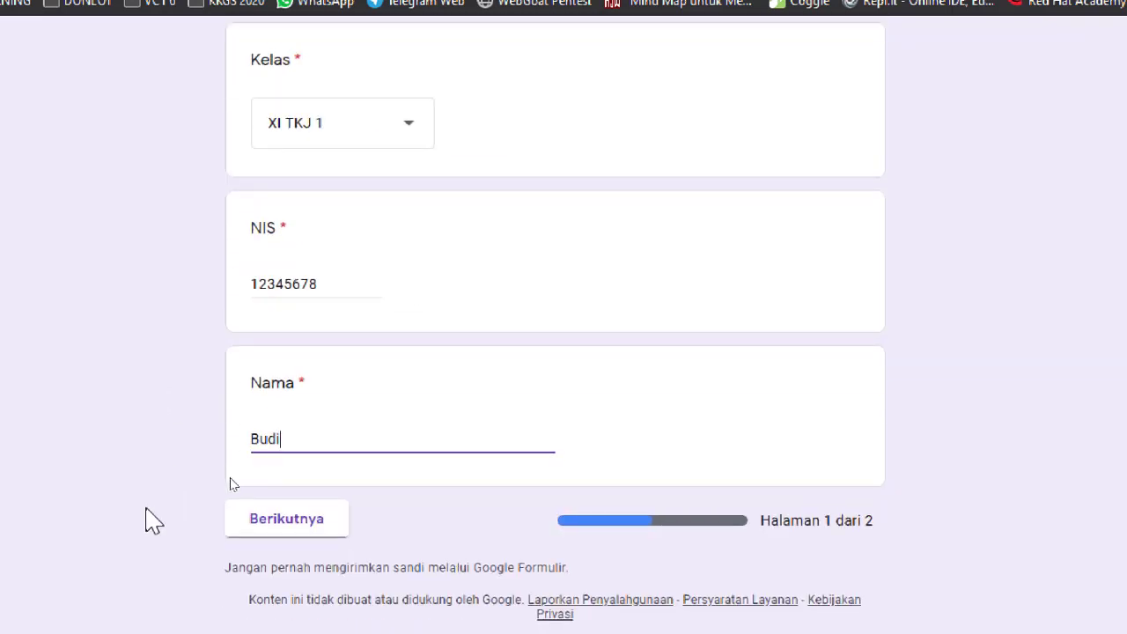
left_click(257, 529)
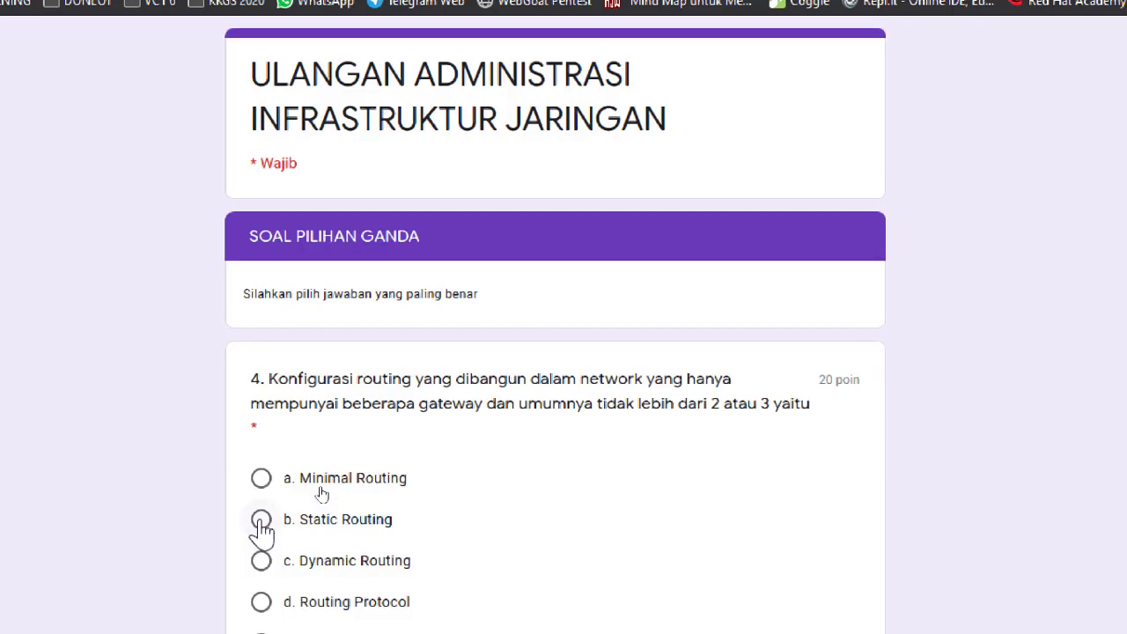
scroll(185, 515, "down", 5)
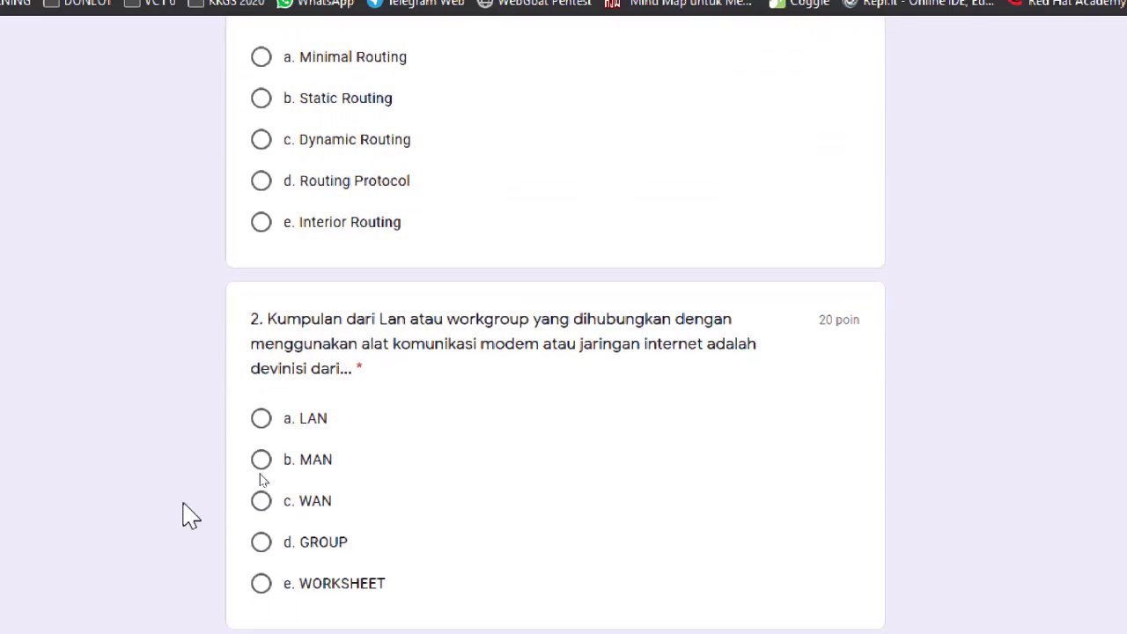
scroll(185, 511, "down", 12)
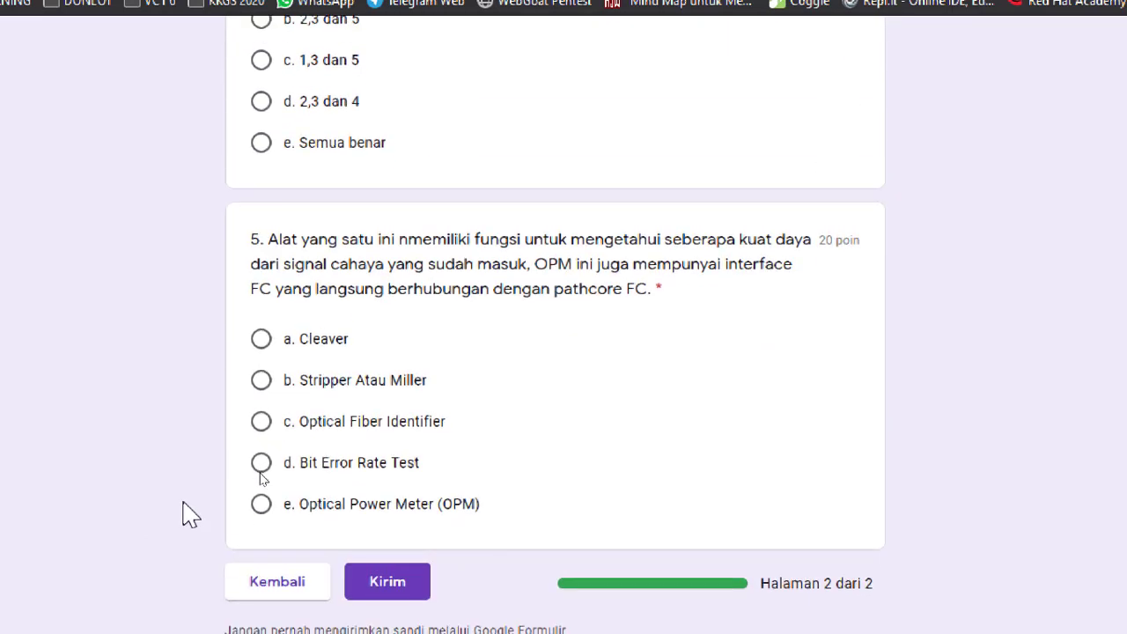
scroll(189, 515, "down", 1)
scroll(189, 515, "up", 6)
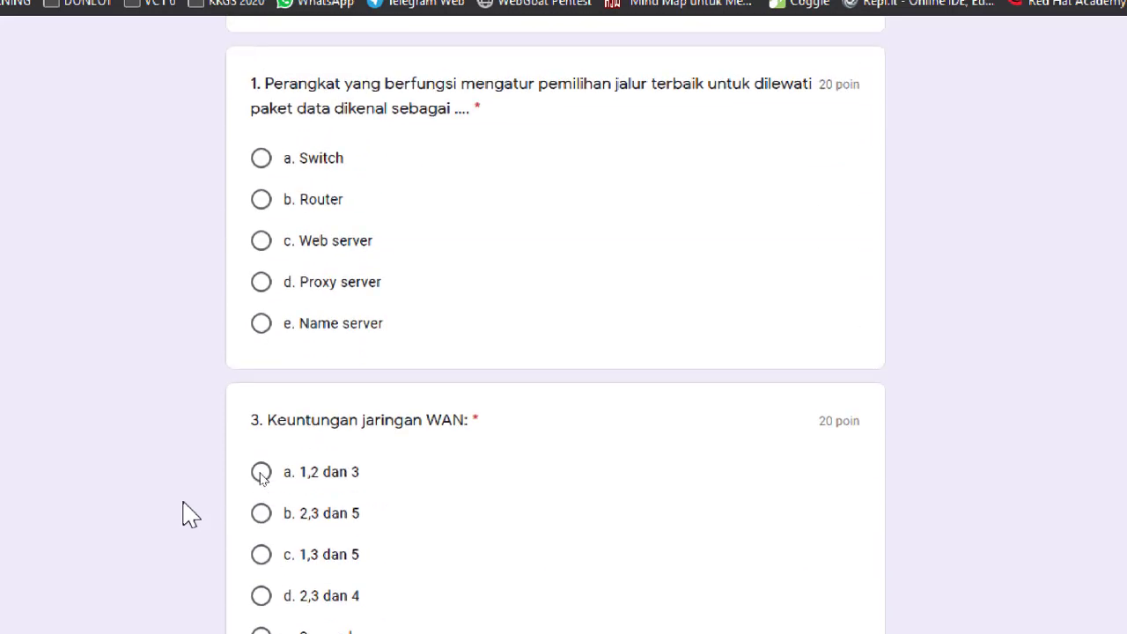
scroll(185, 515, "up", 10)
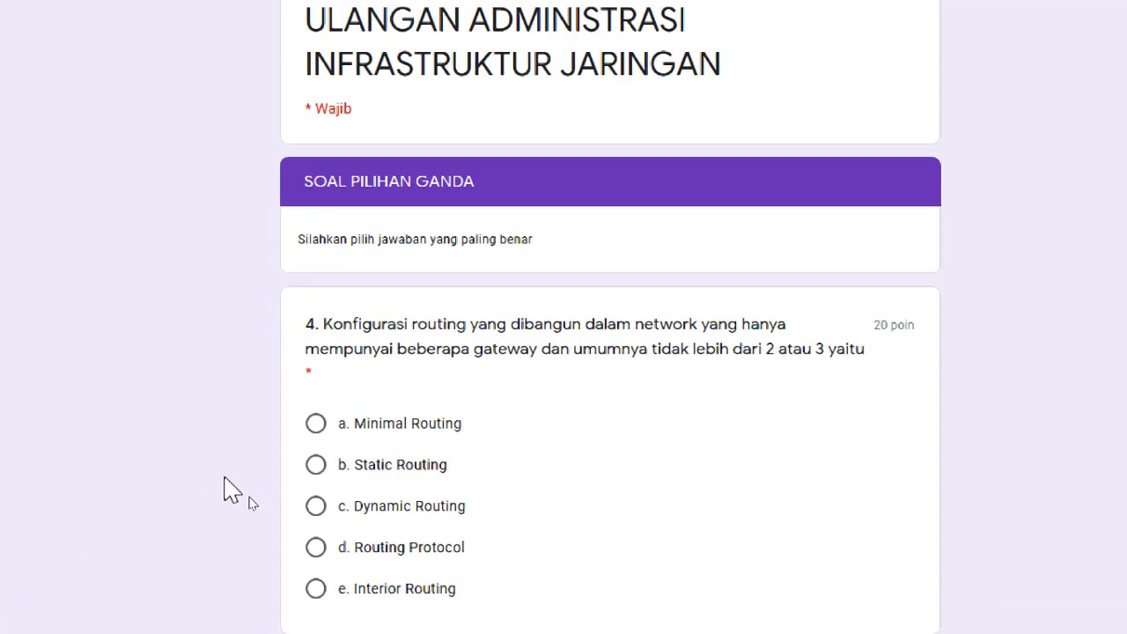
scroll(224, 480, "down", 1)
scroll(225, 480, "up", 1)
scroll(225, 489, "down", 1)
scroll(227, 486, "up", 1)
scroll(222, 469, "down", 7)
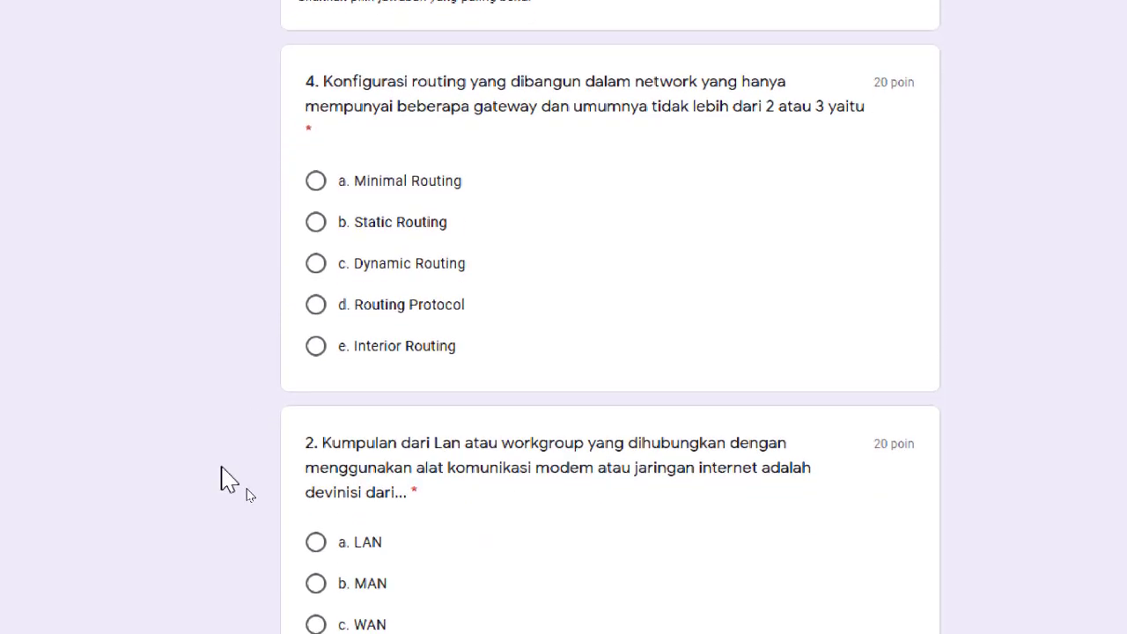
scroll(222, 480, "down", 2)
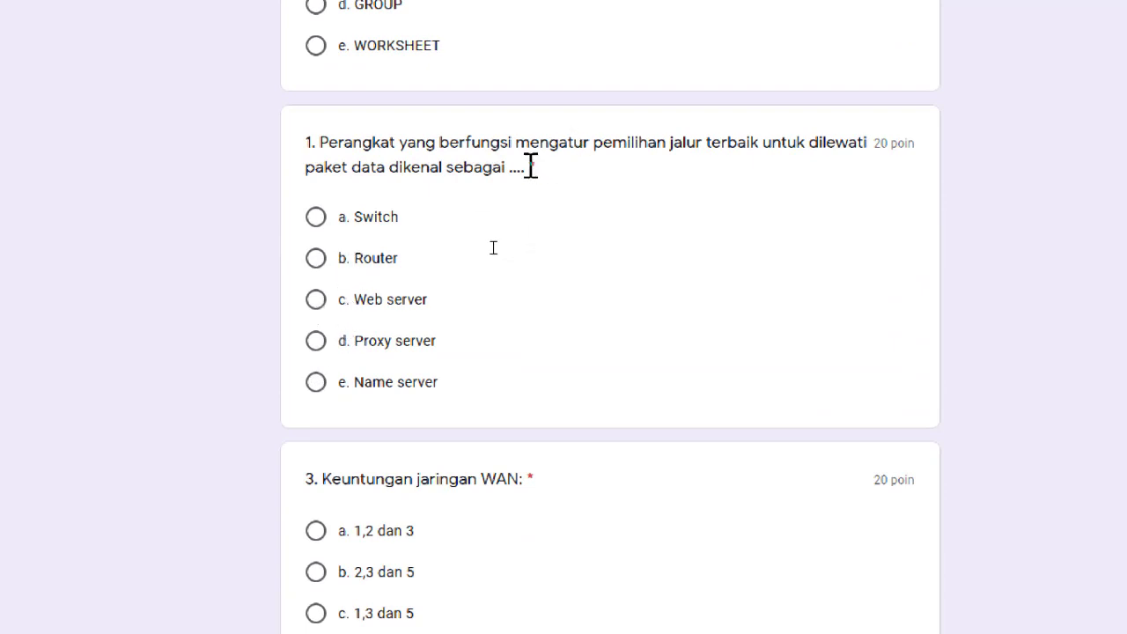
triple_click(884, 142)
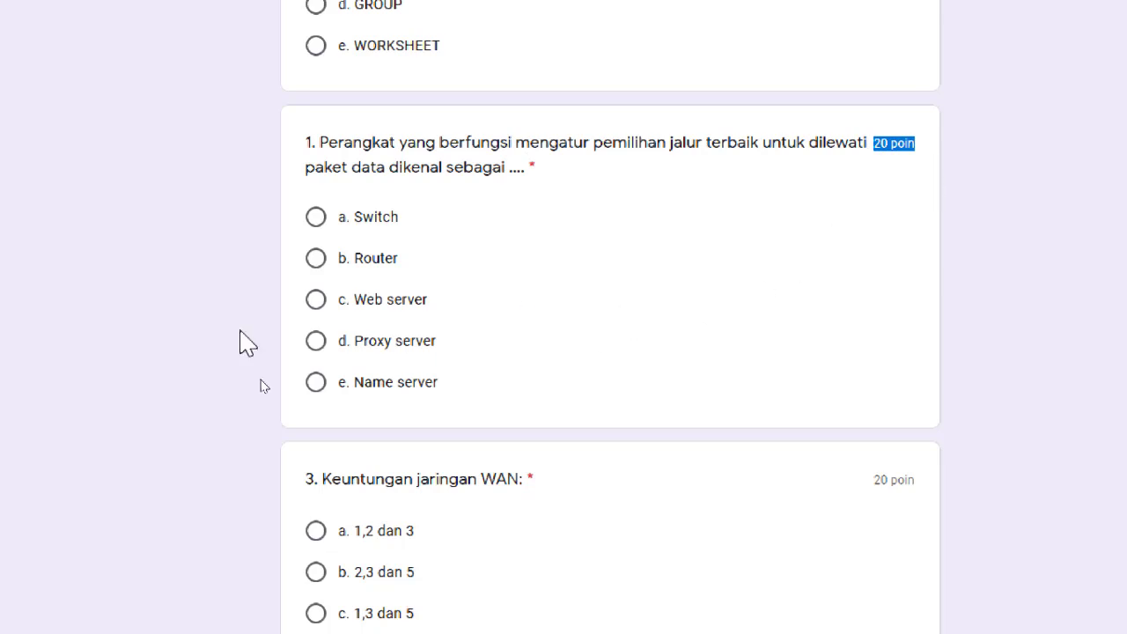
left_click(176, 445)
scroll(176, 445, "down", 3)
scroll(176, 444, "up", 10)
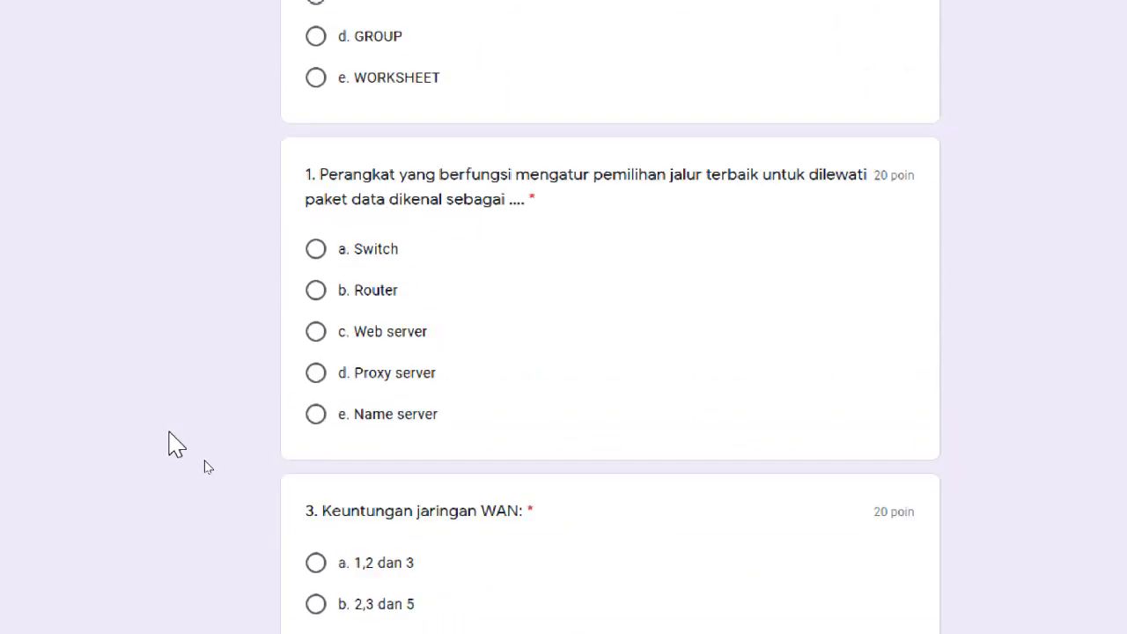
scroll(176, 445, "down", 14)
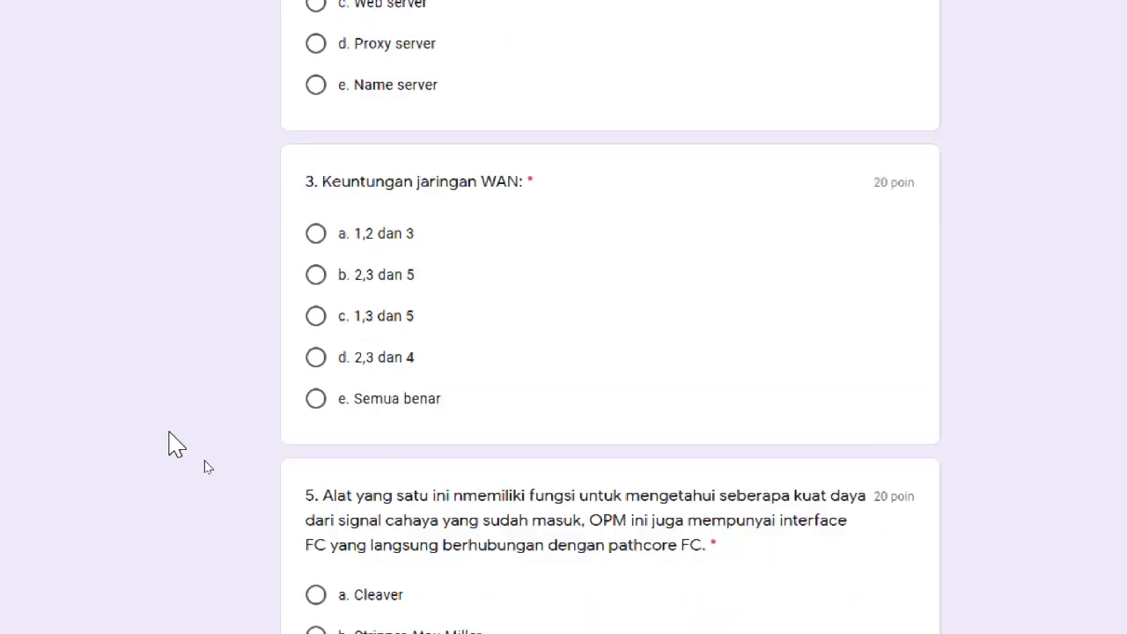
scroll(176, 445, "up", 6)
scroll(176, 445, "down", 3)
scroll(177, 444, "down", 4)
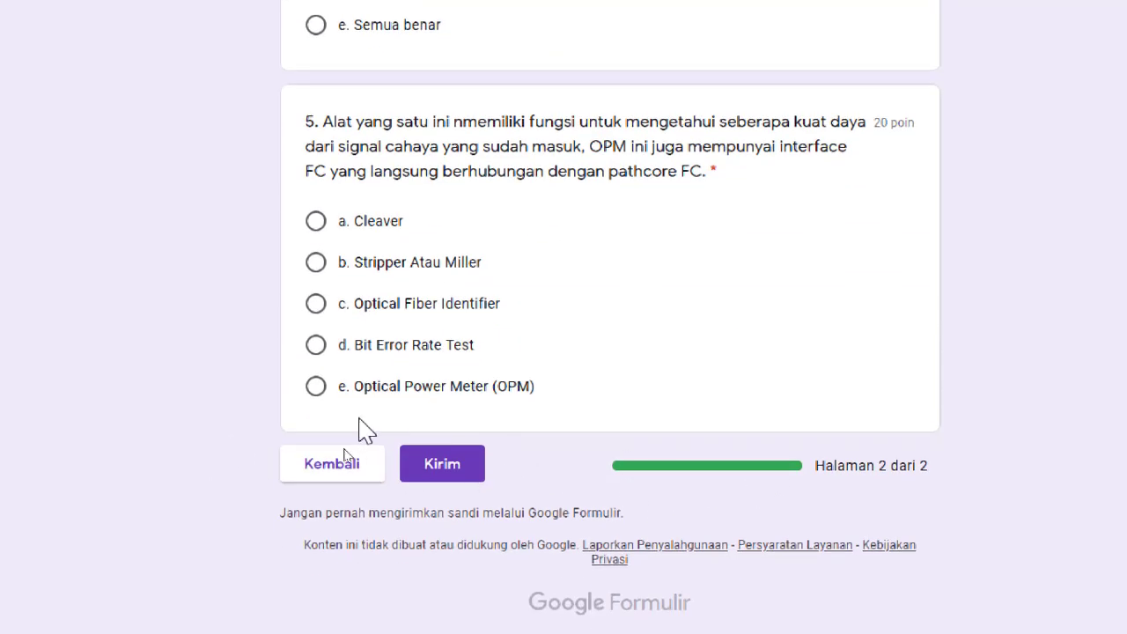
scroll(132, 398, "up", 8)
scroll(132, 398, "up", 9)
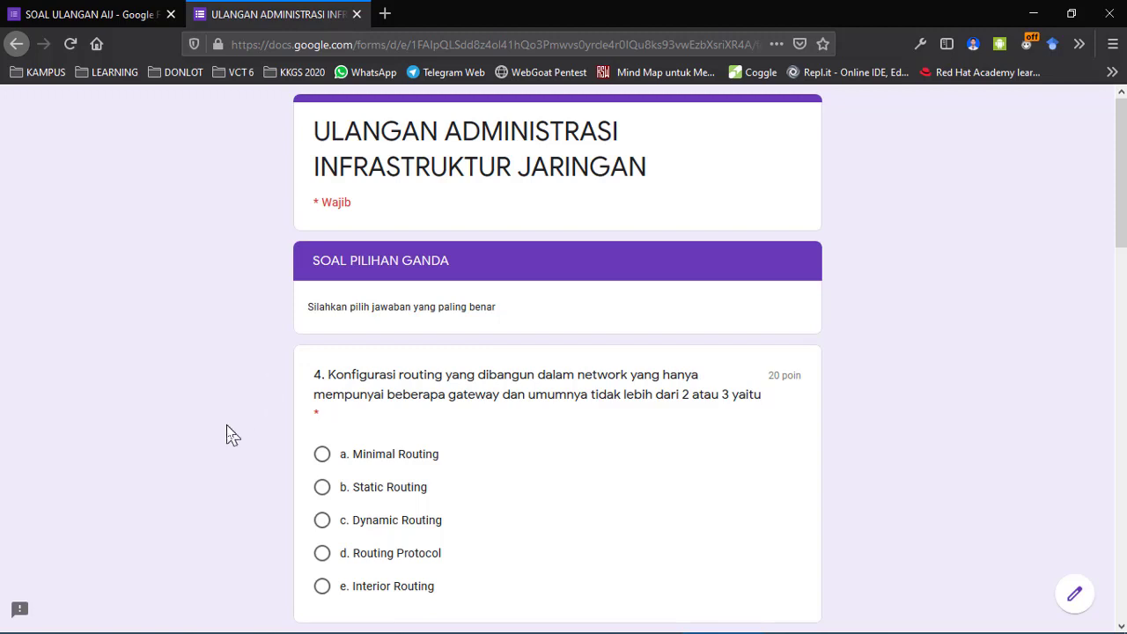
scroll(227, 436, "down", 10)
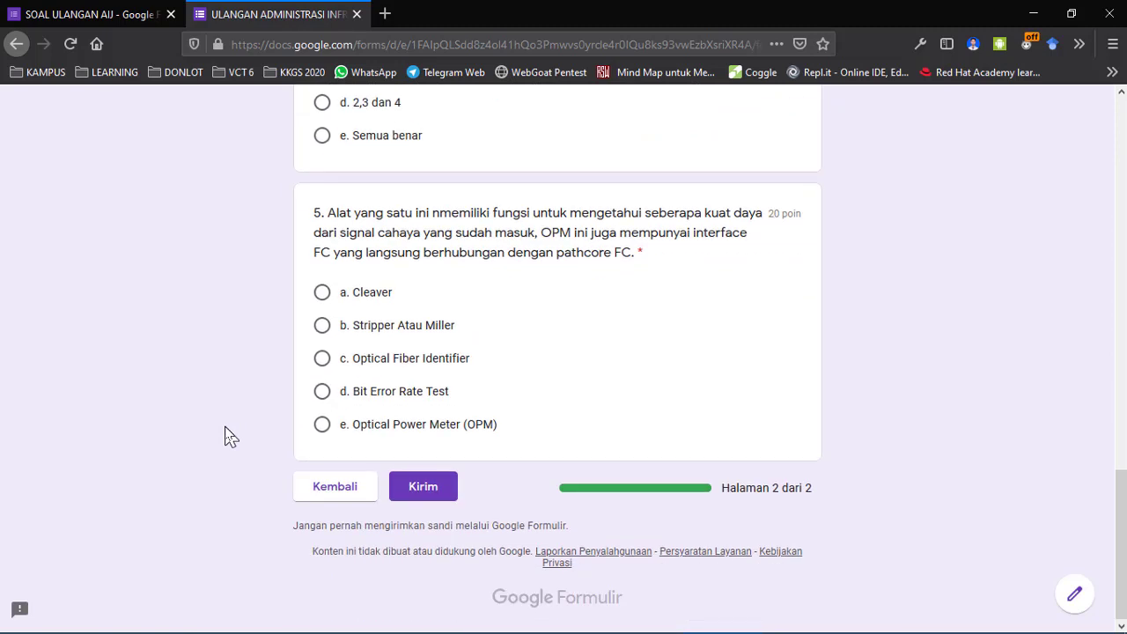